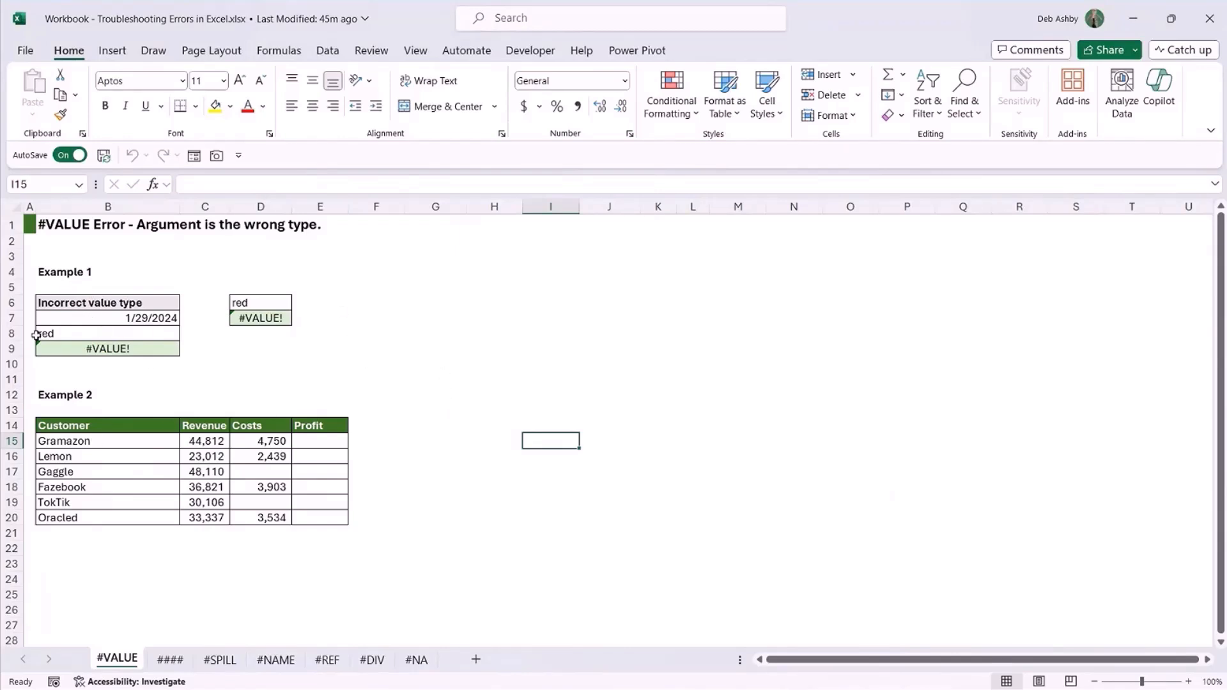
- Correct the WORKDAY input in Example 1 by replacing the text in B8 with 5 days
{"action": "left_click", "coordinate": [97, 320]}
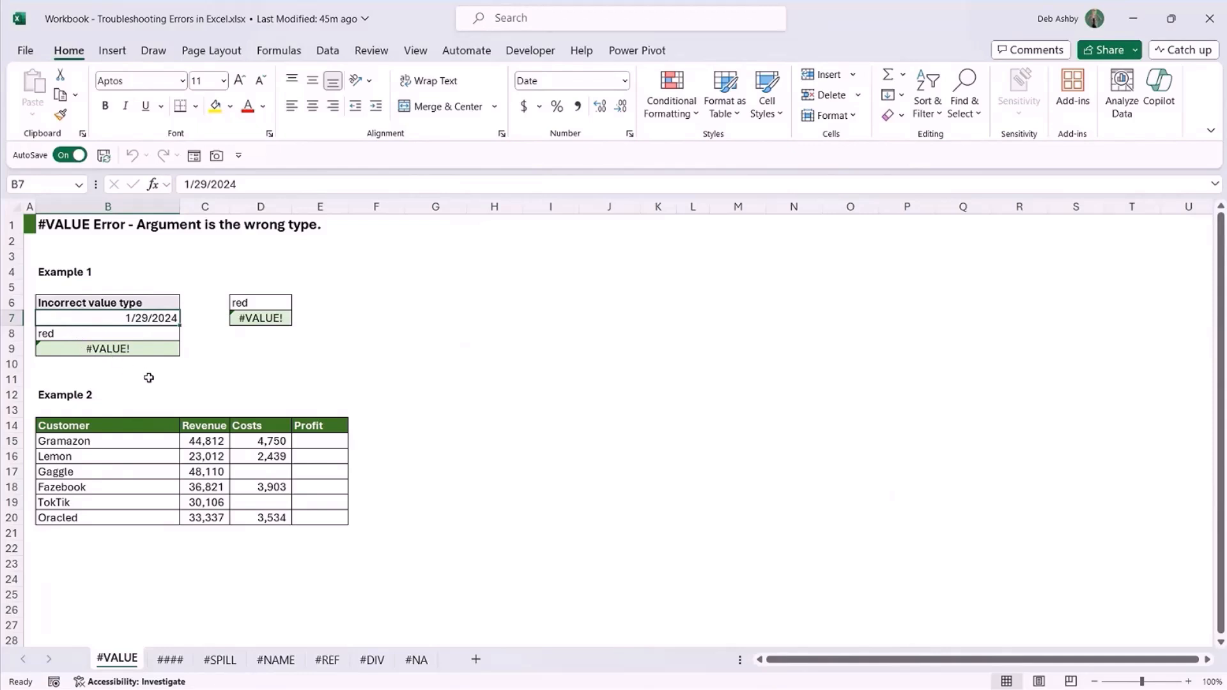
{"action": "left_click", "coordinate": [141, 350]}
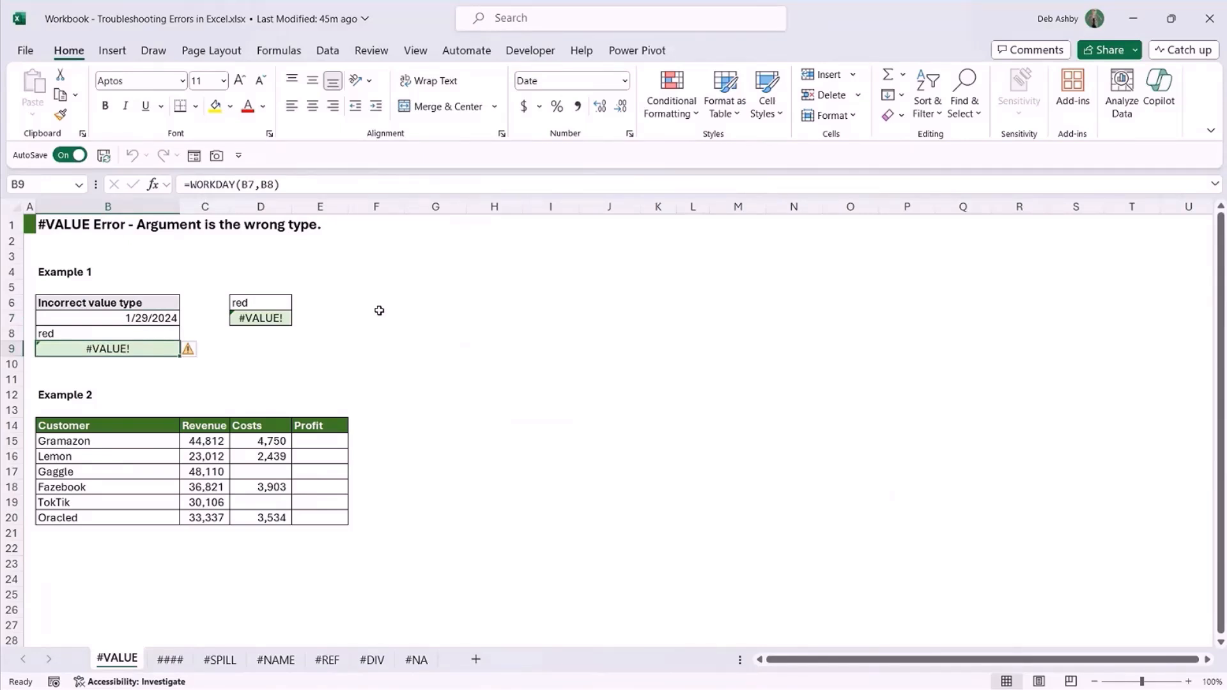
{"action": "left_click", "coordinate": [243, 185]}
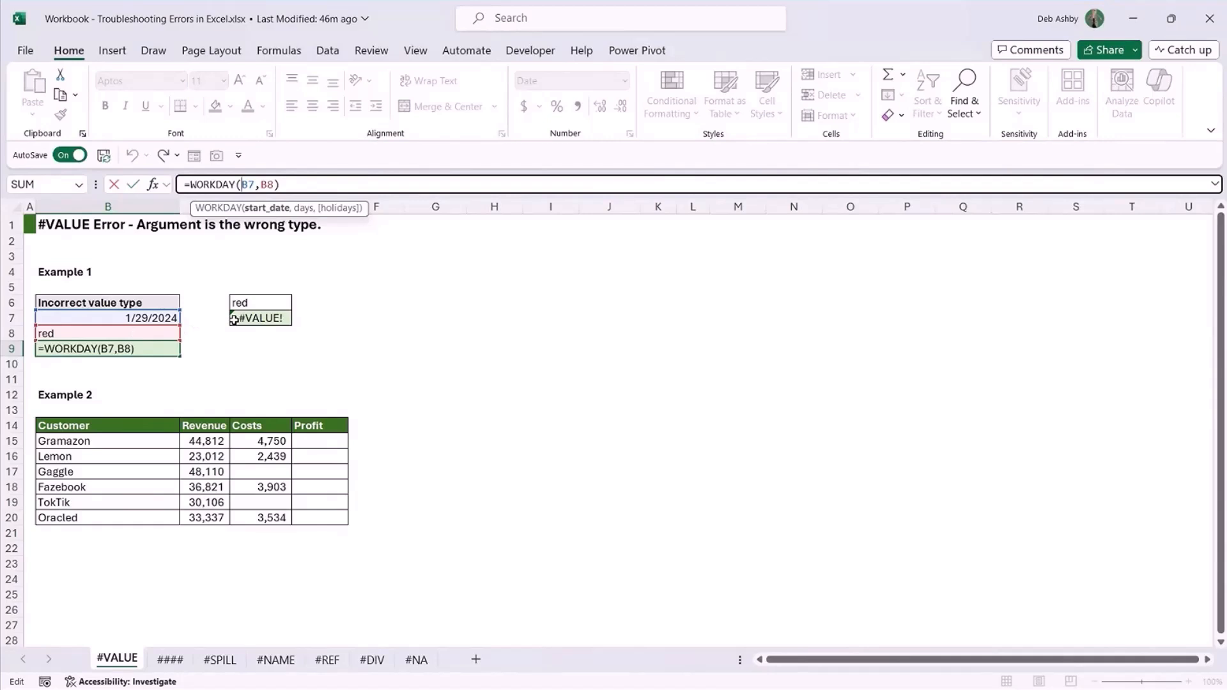
{"action": "key", "text": "Escape"}
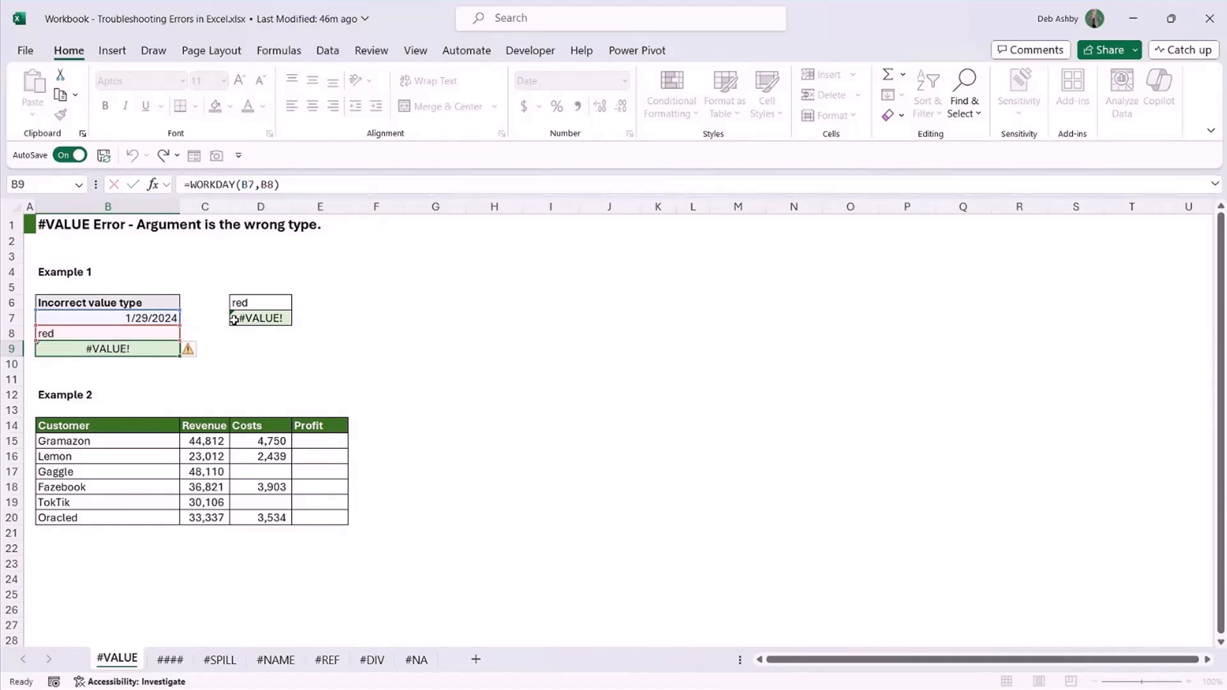
{"action": "left_click", "coordinate": [125, 332]}
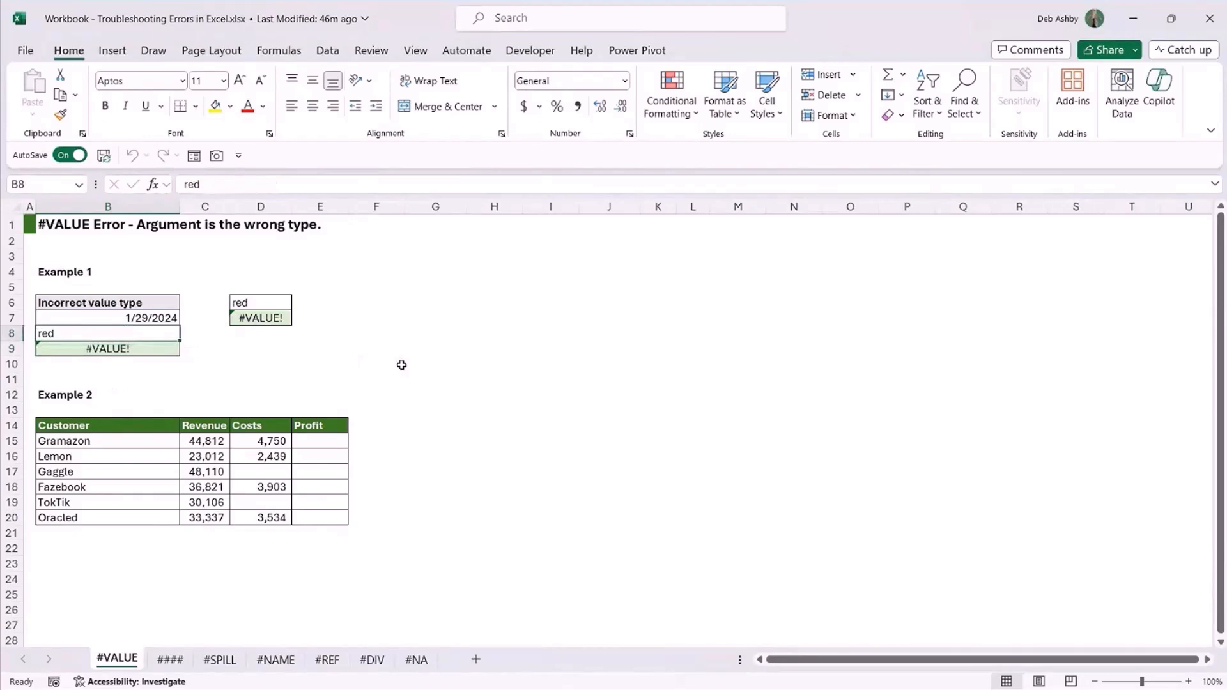
{"action": "type", "text": "5"}
{"action": "key", "text": "Return"}
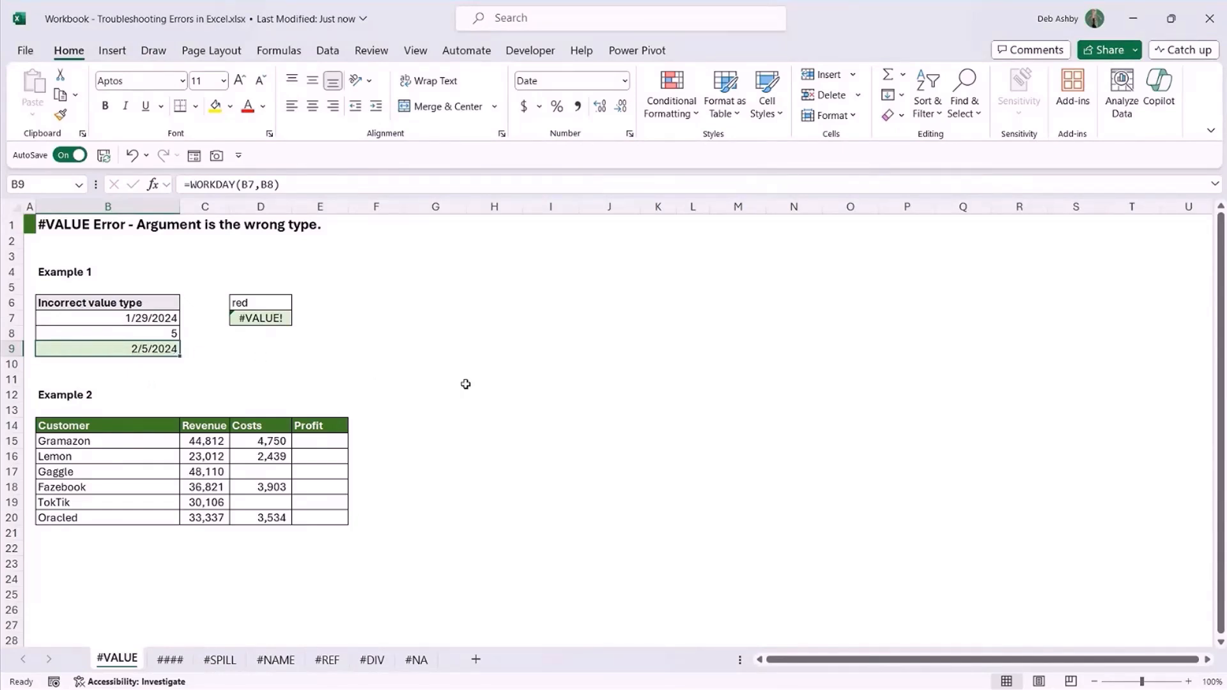
{"action": "left_click", "coordinate": [138, 318]}
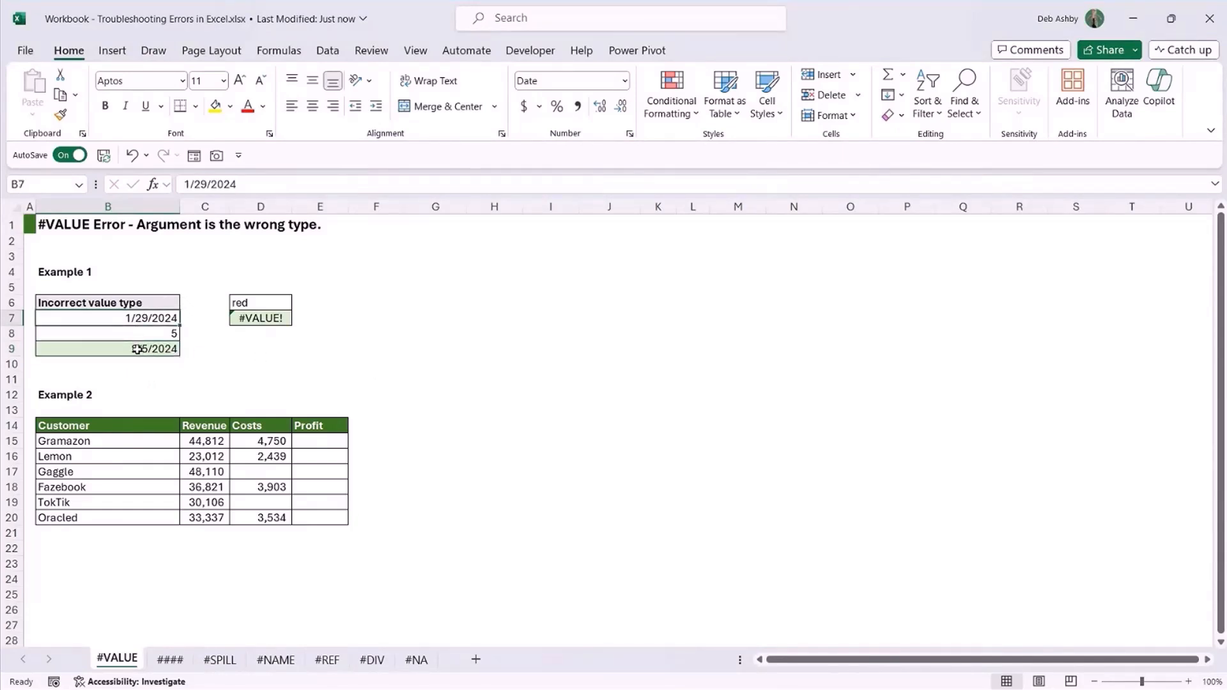
{"action": "left_click", "coordinate": [138, 349]}
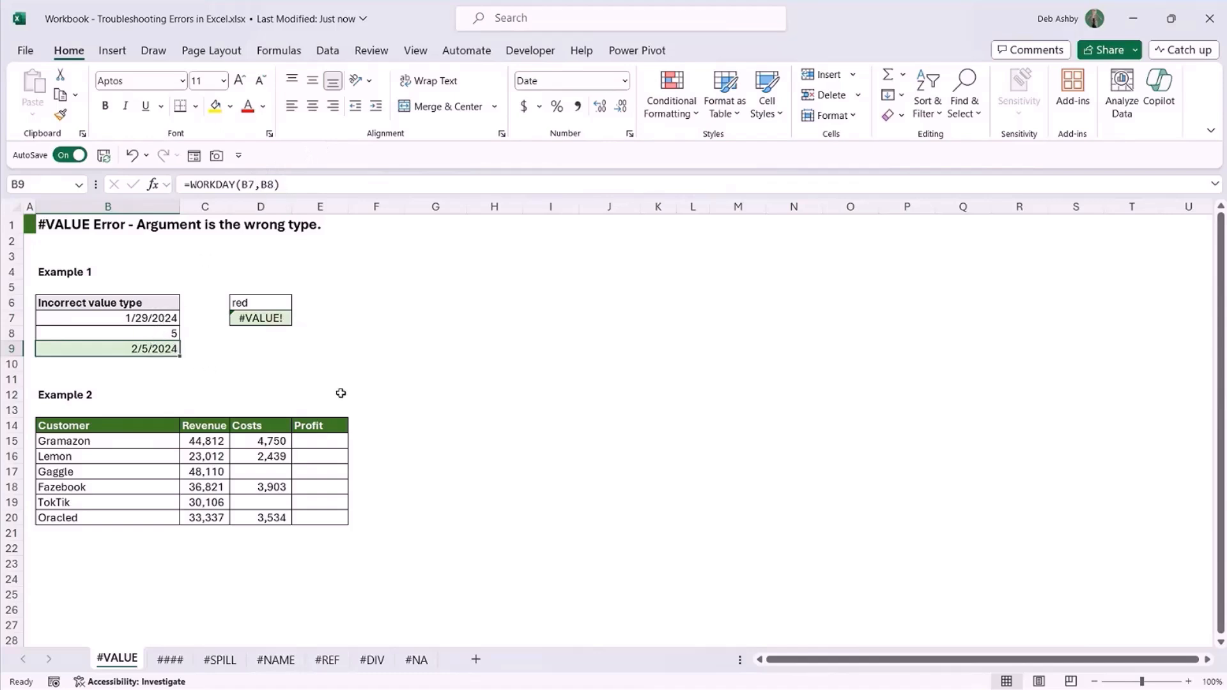
- Replace the text in D6, which feeds the MONTH formula, with the date 1/29/2024
{"action": "left_click", "coordinate": [257, 305]}
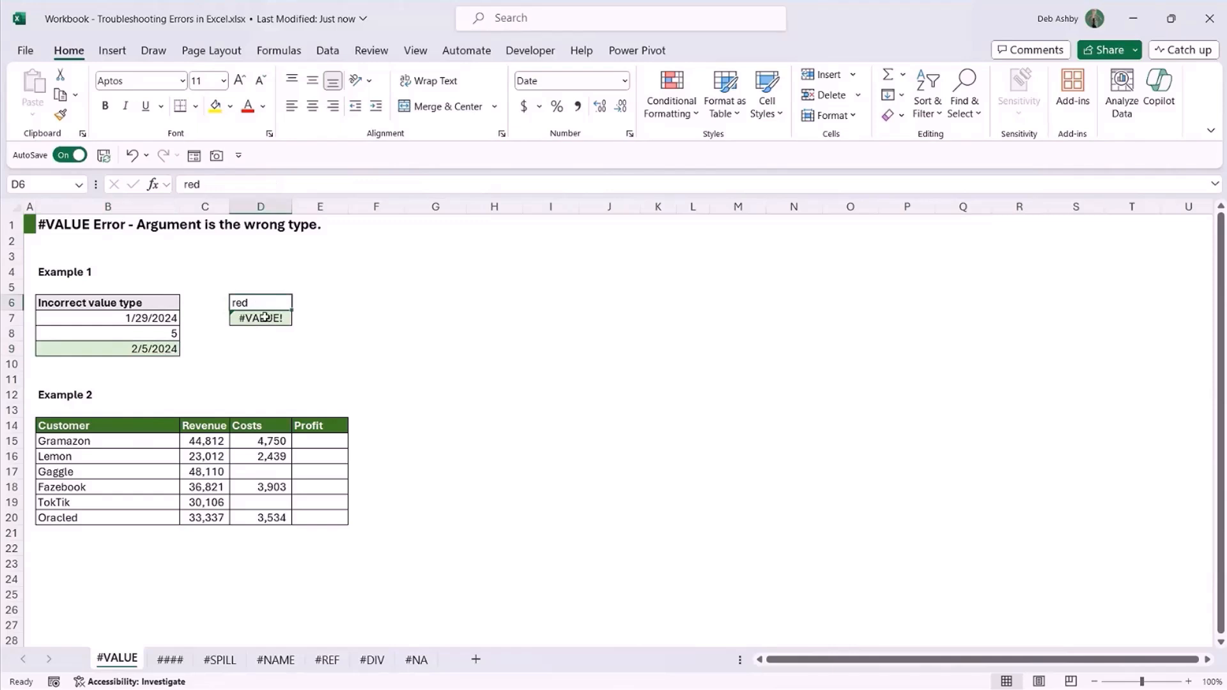
{"action": "left_click", "coordinate": [265, 318]}
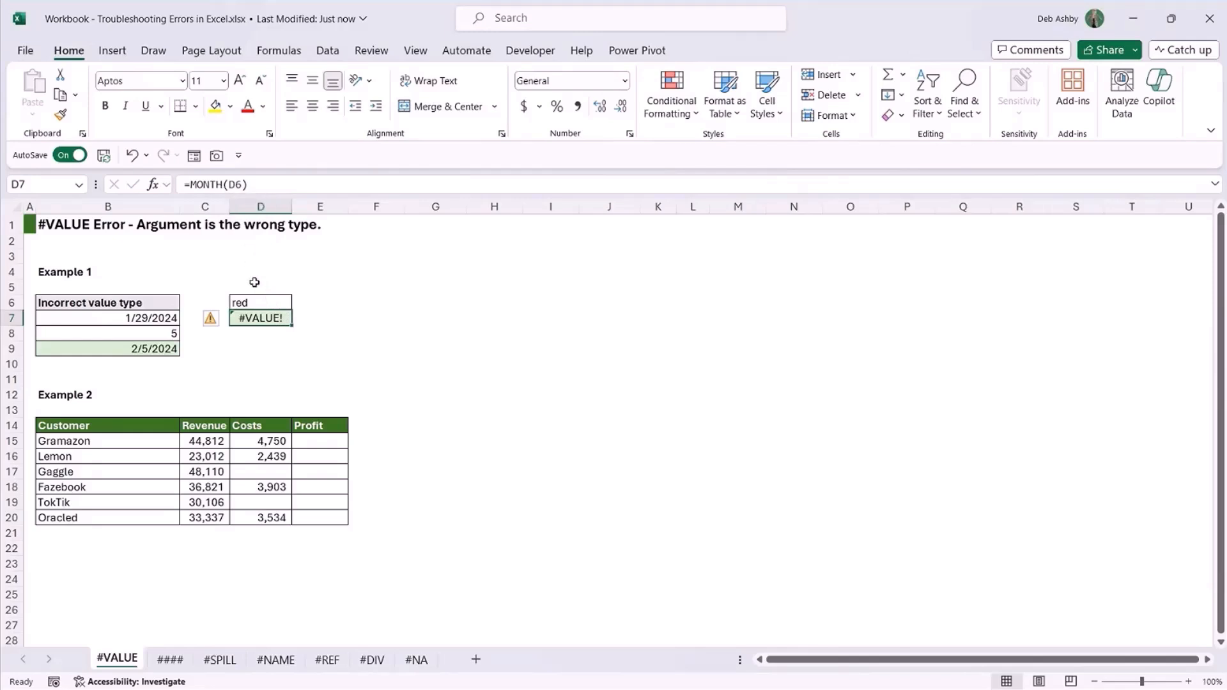
{"action": "left_click", "coordinate": [251, 303]}
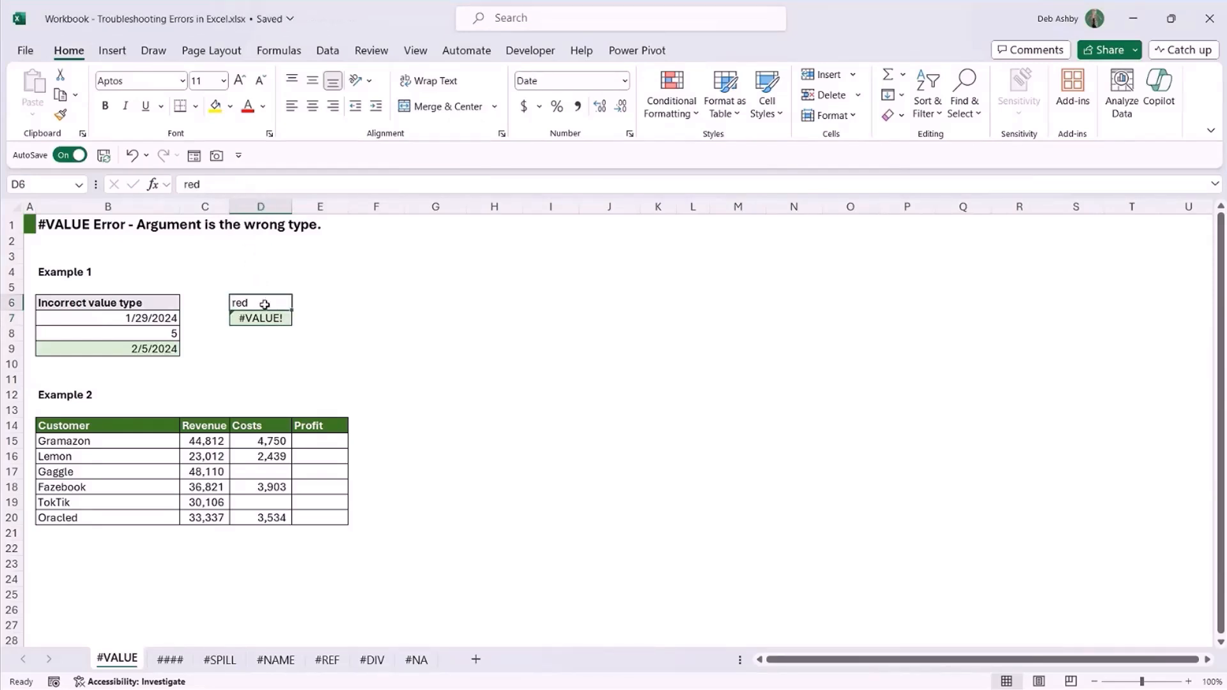
{"action": "left_click", "coordinate": [269, 318]}
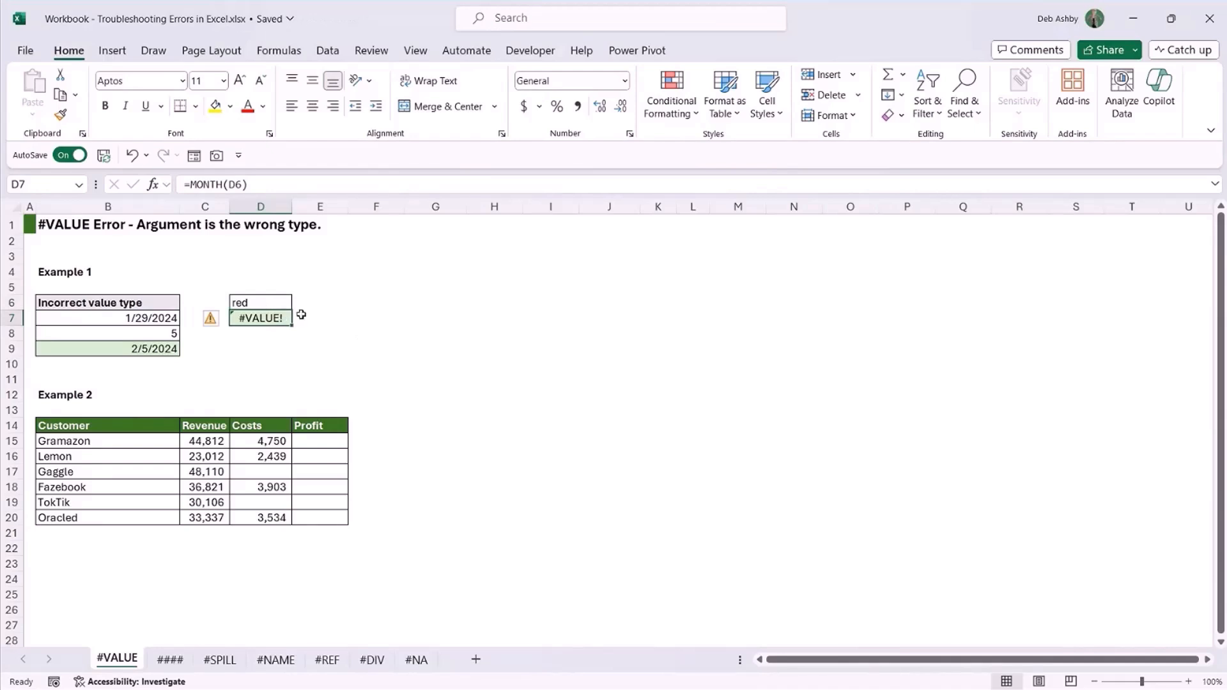
{"action": "left_click", "coordinate": [273, 303]}
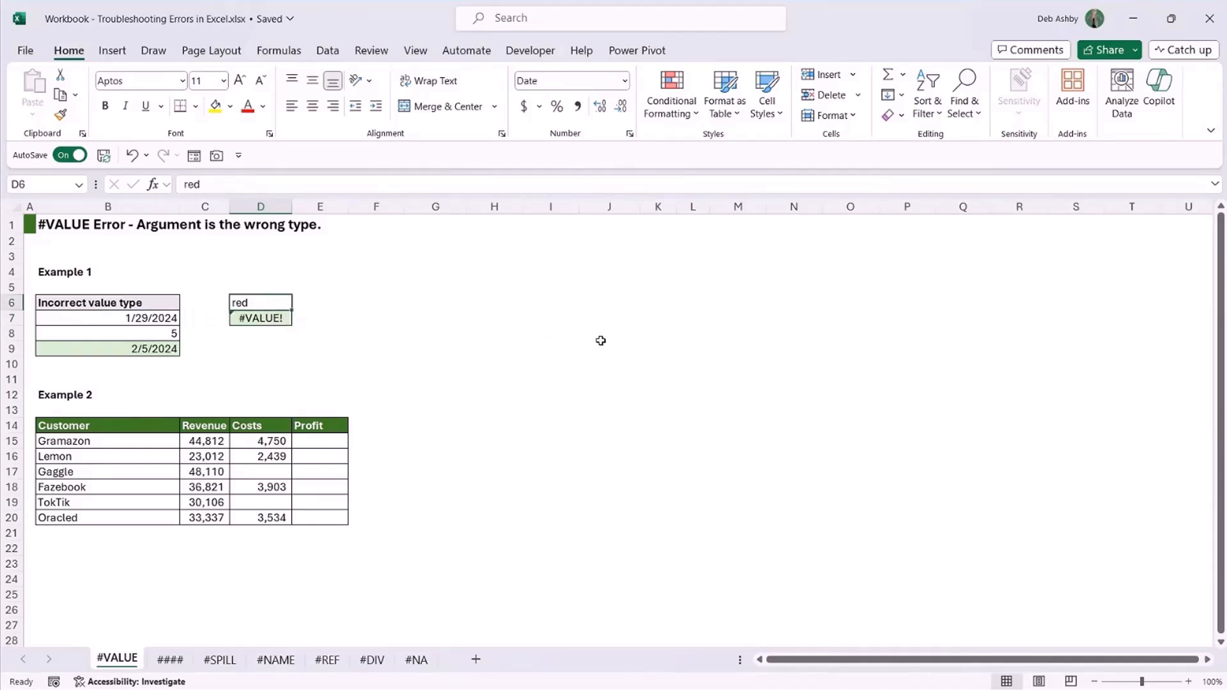
{"action": "type", "text": "1/29/"}
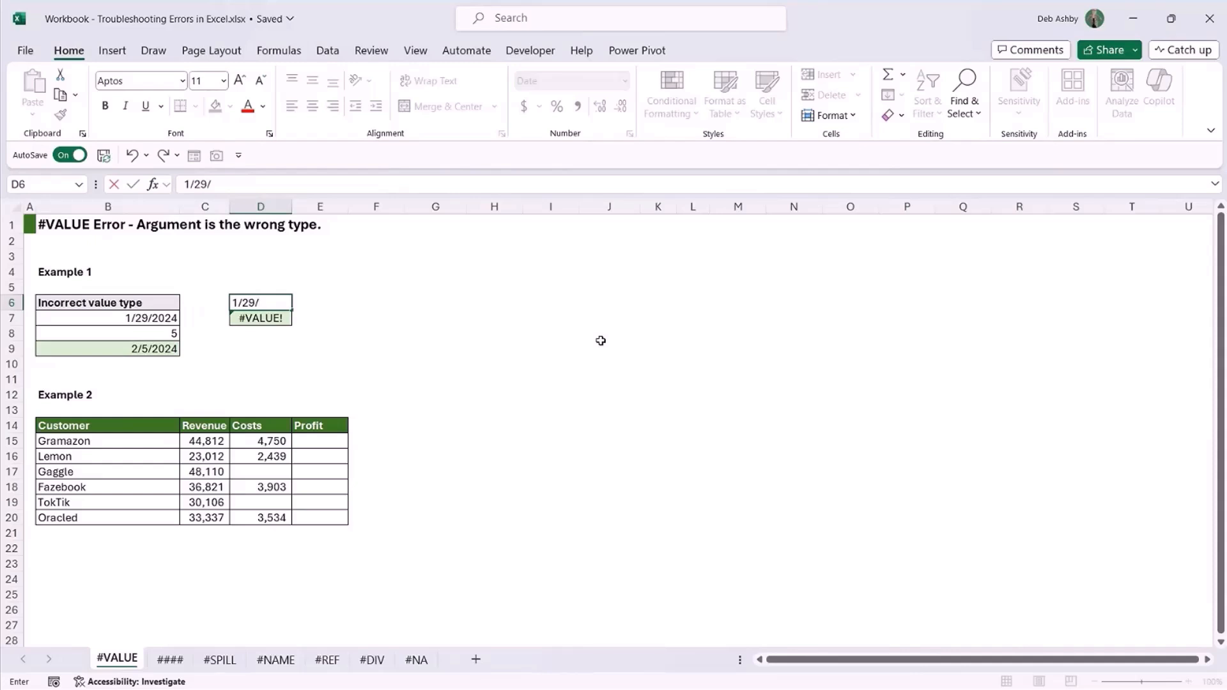
{"action": "type", "text": "2024"}
{"action": "key", "text": "Return"}
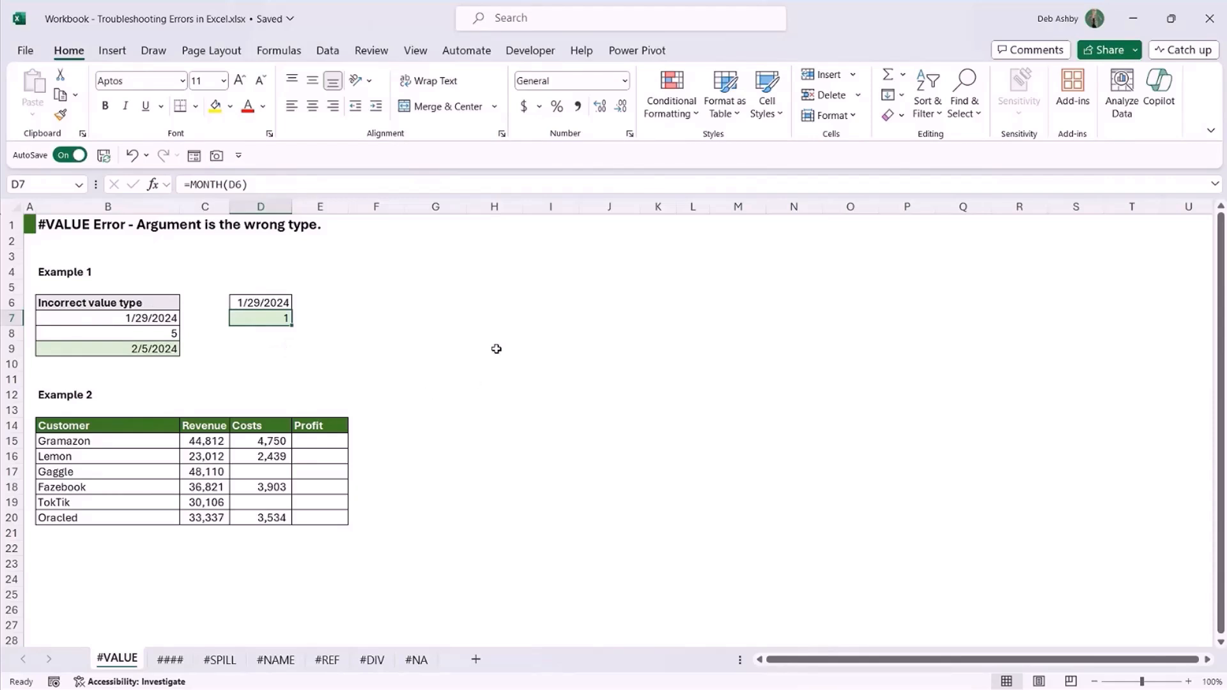
- Calculate Gramazon's profit in E15 with =C15-D15 and fill the formula down through E20
{"action": "left_click", "coordinate": [316, 439]}
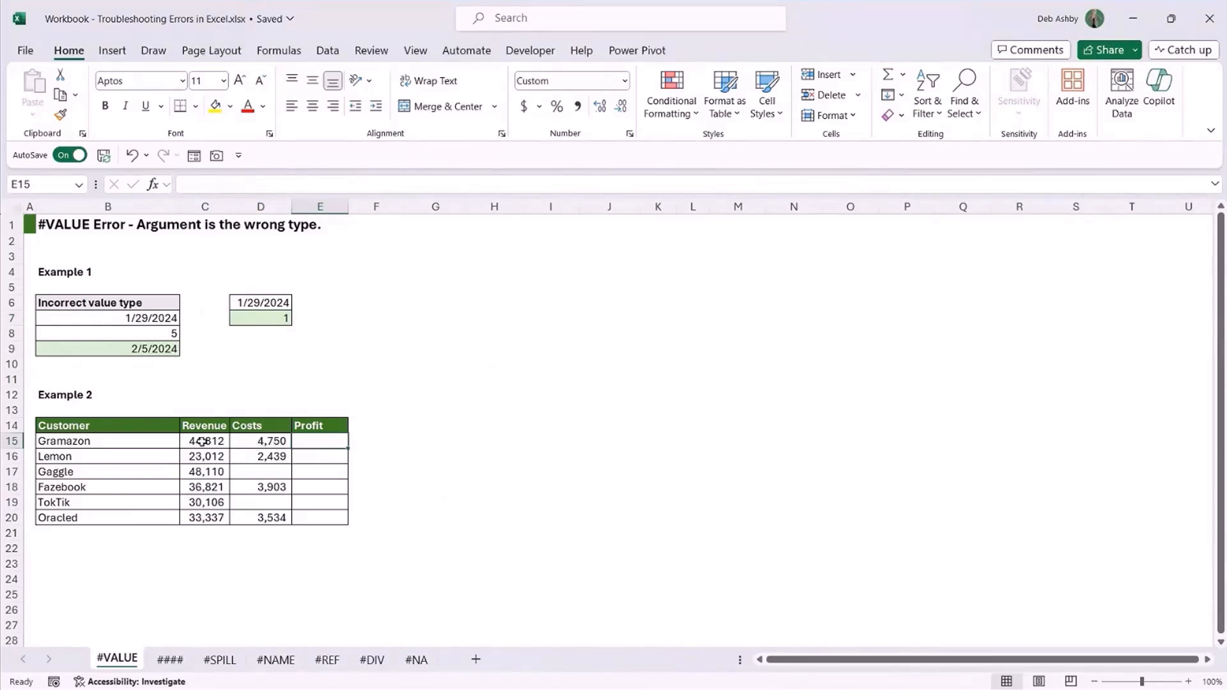
{"action": "left_click", "coordinate": [202, 441]}
{"action": "left_click", "coordinate": [265, 441]}
{"action": "left_click", "coordinate": [314, 441]}
{"action": "type", "text": "="}
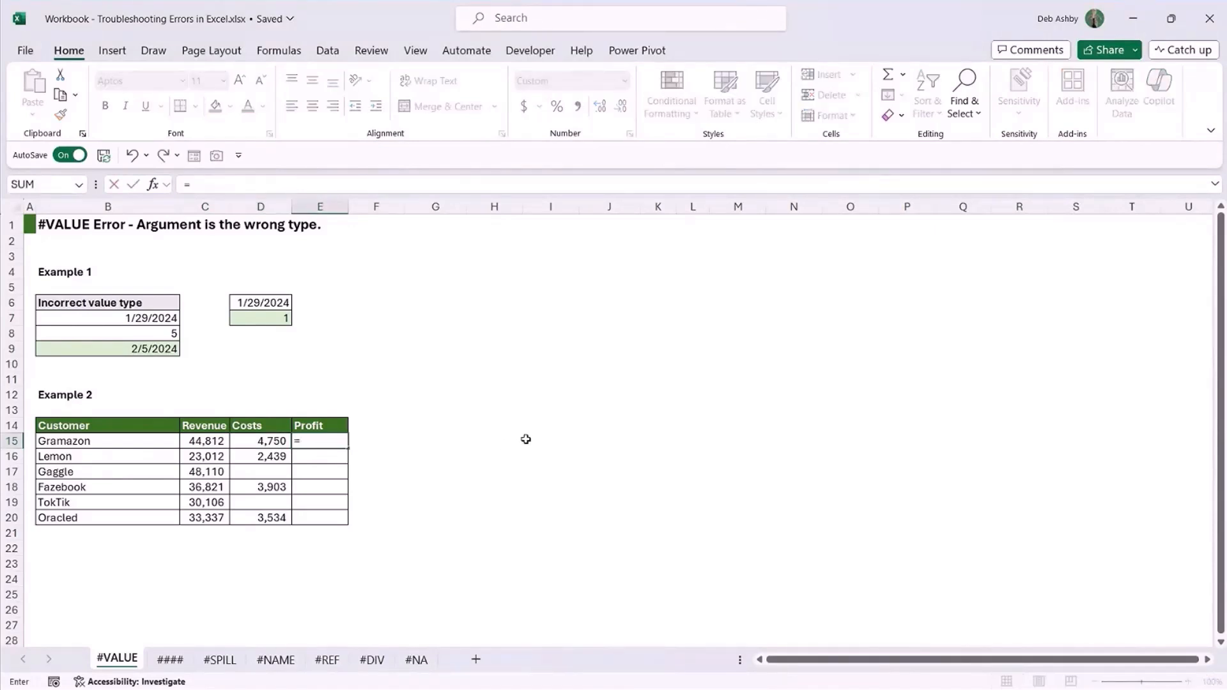
{"action": "key", "text": "Left"}
{"action": "key", "text": "Left"}
{"action": "type", "text": "-"}
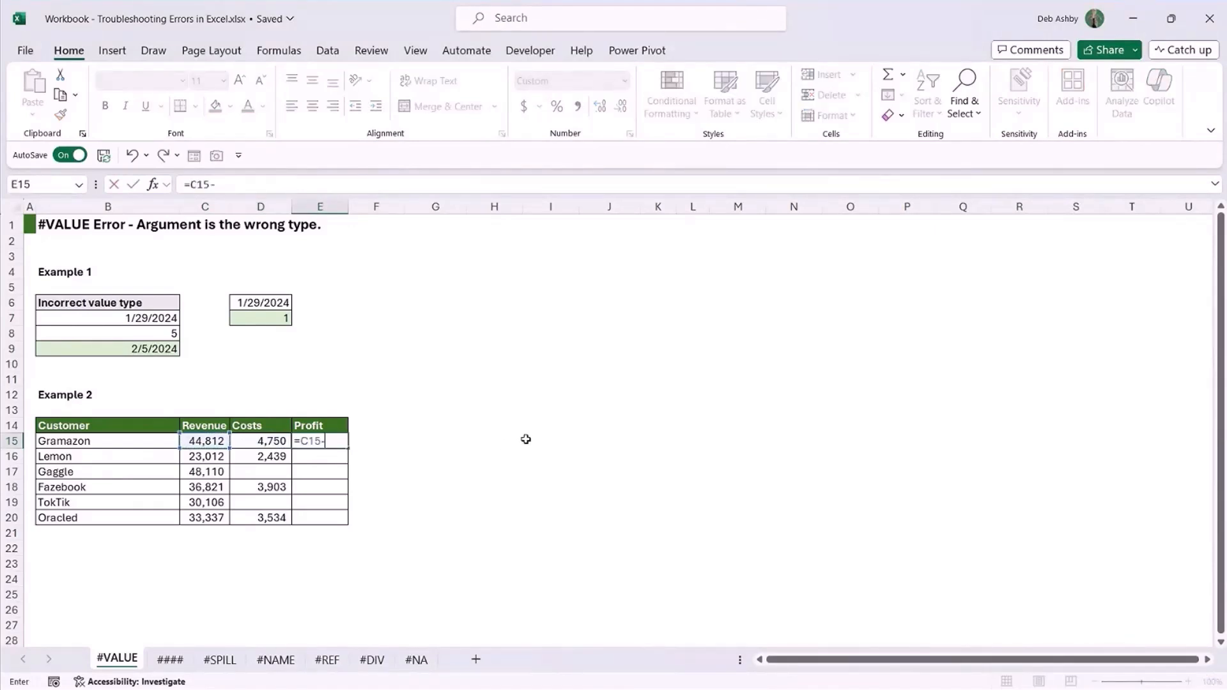
{"action": "key", "text": "Left"}
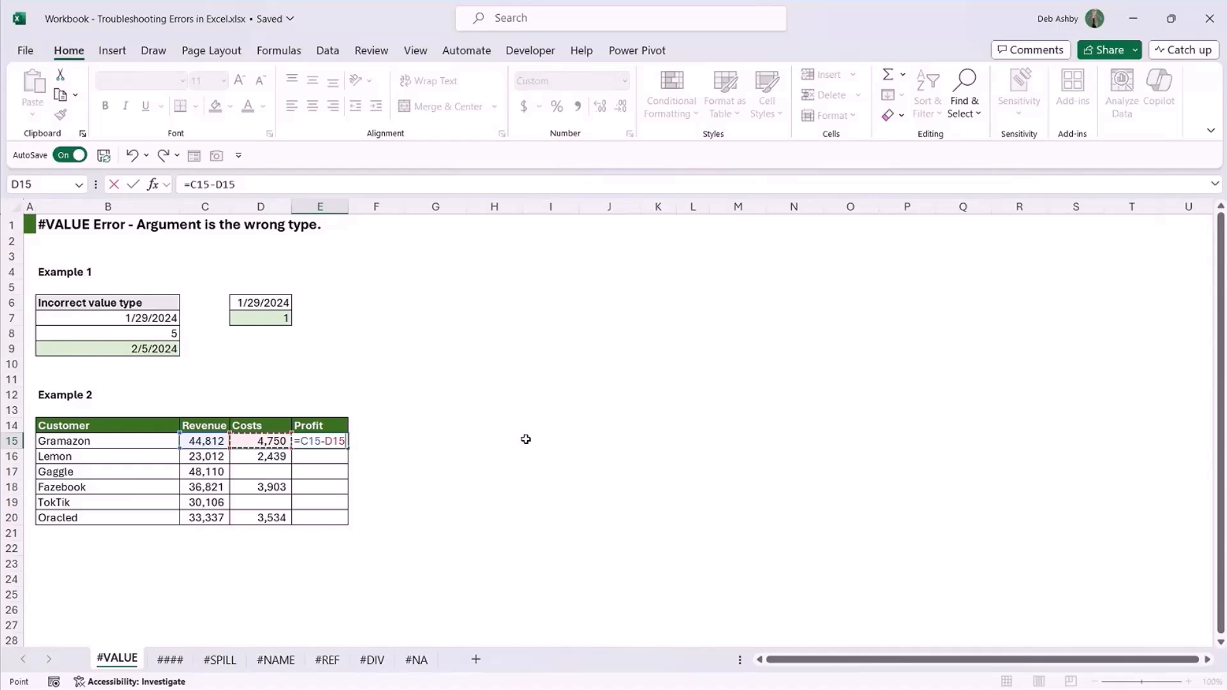
{"action": "key", "text": "ctrl+Return"}
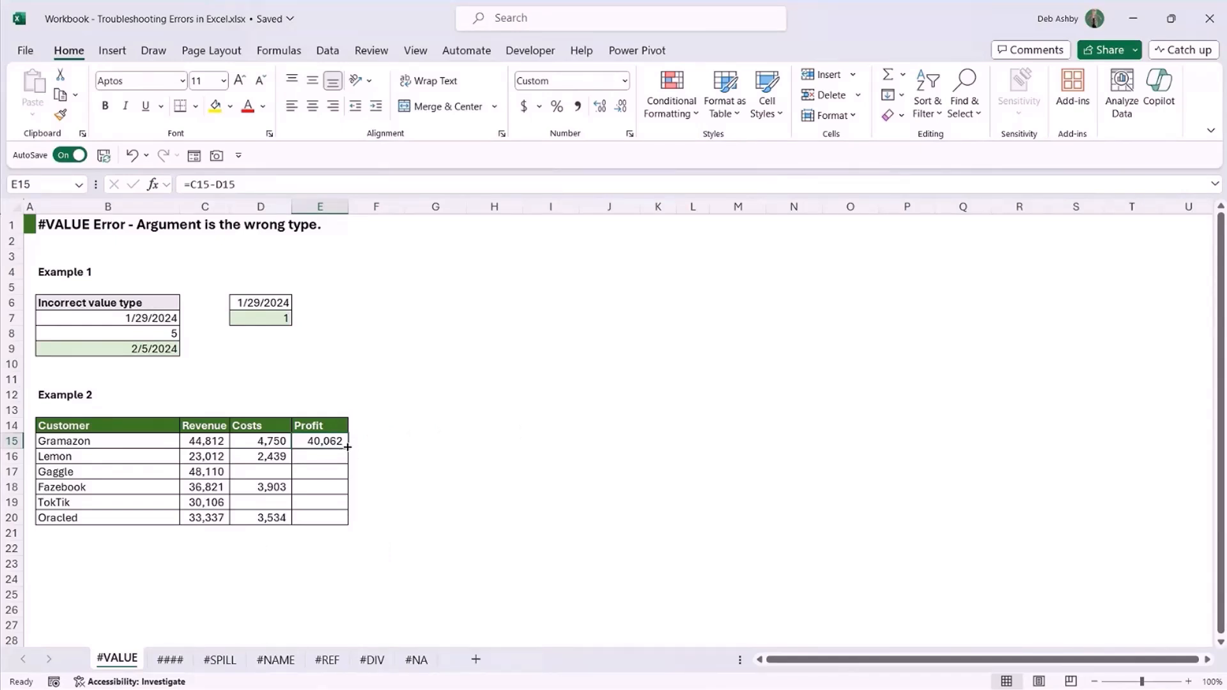
{"action": "left_click_drag", "start_coordinate": [347, 449], "coordinate": [341, 518]}
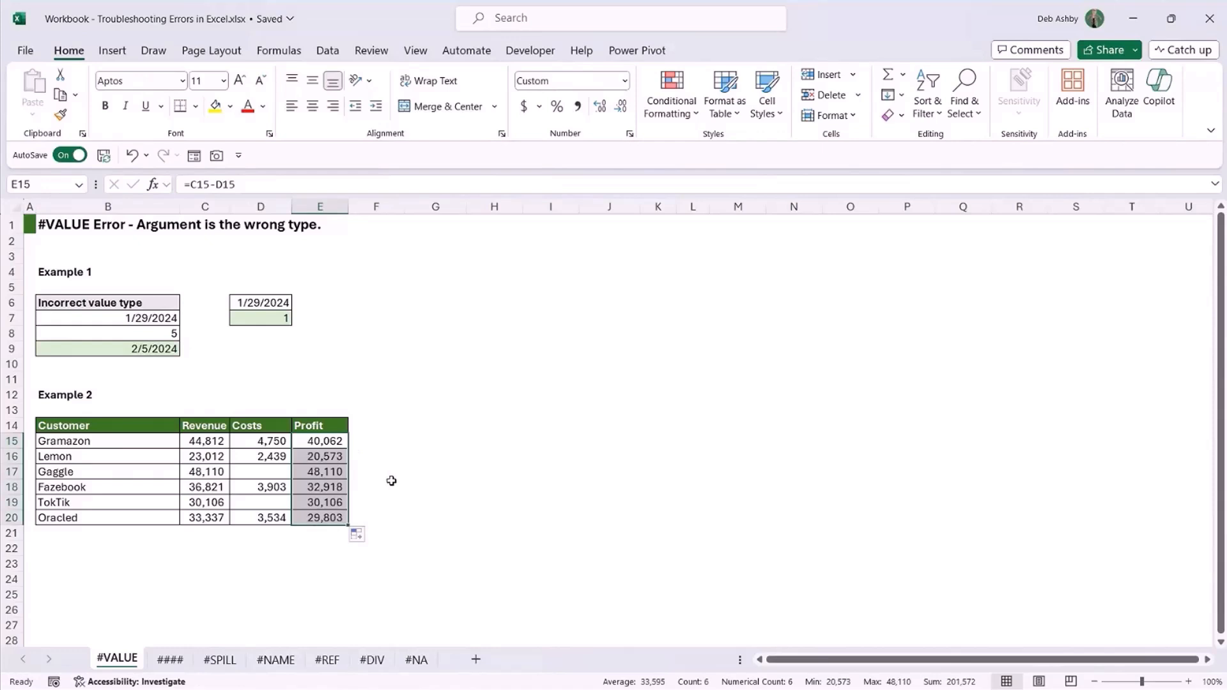
{"action": "left_click", "coordinate": [410, 455]}
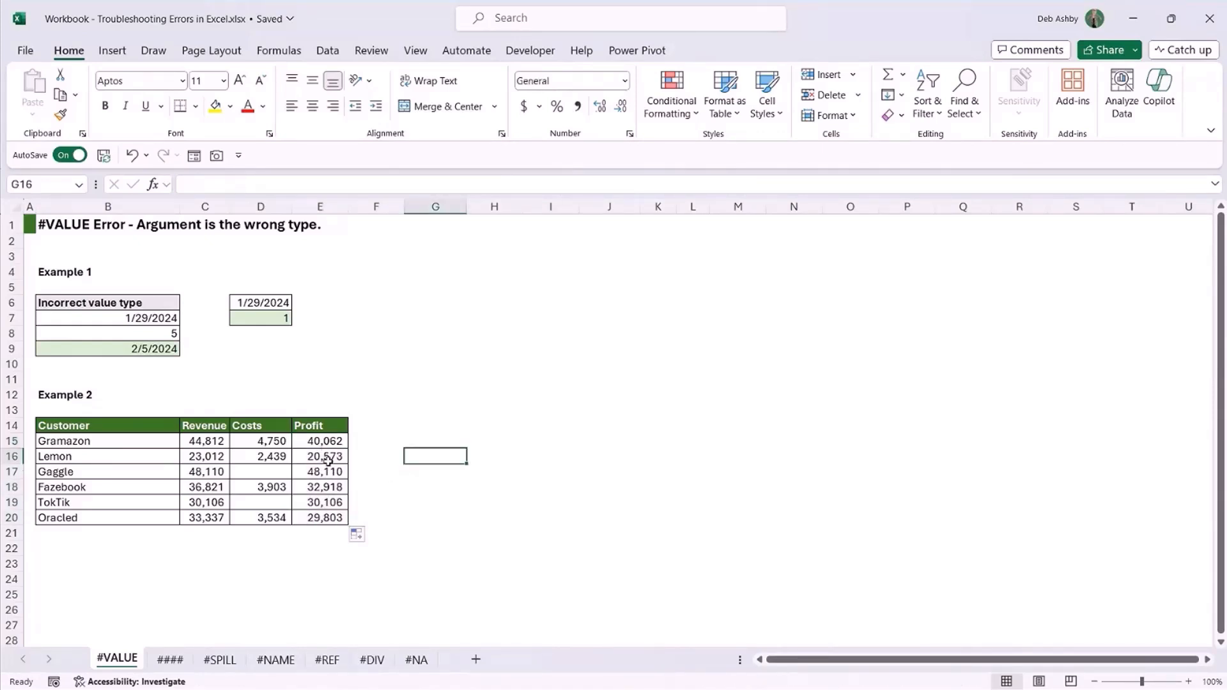
- Enter "pending" in the empty Costs cells for Gaggle (D17) and TokTik (D19)
{"action": "left_click", "coordinate": [259, 471]}
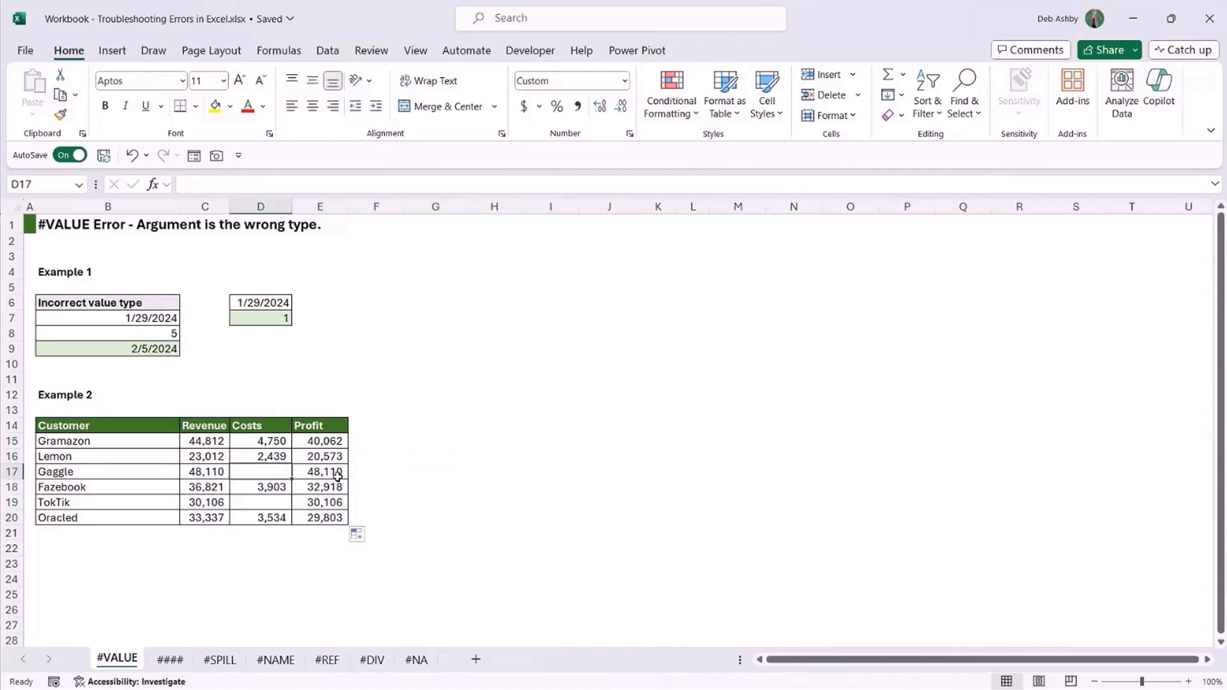
{"action": "left_click", "coordinate": [253, 503]}
{"action": "left_click", "coordinate": [311, 474]}
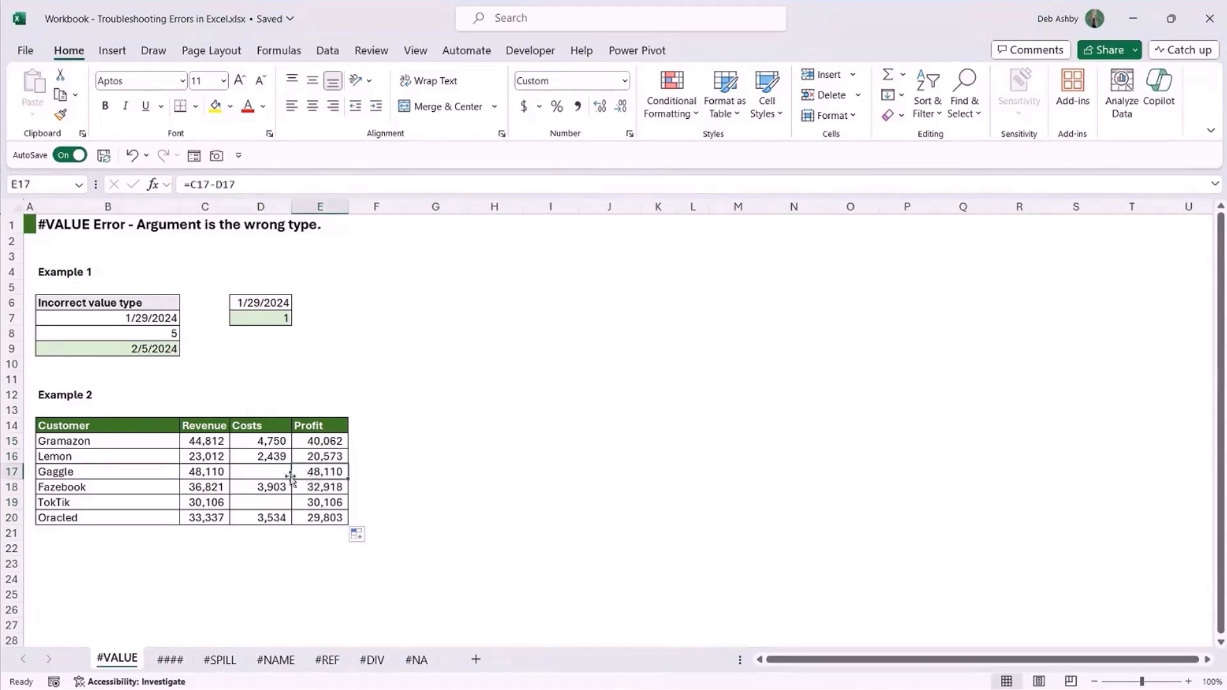
{"action": "left_click", "coordinate": [263, 471]}
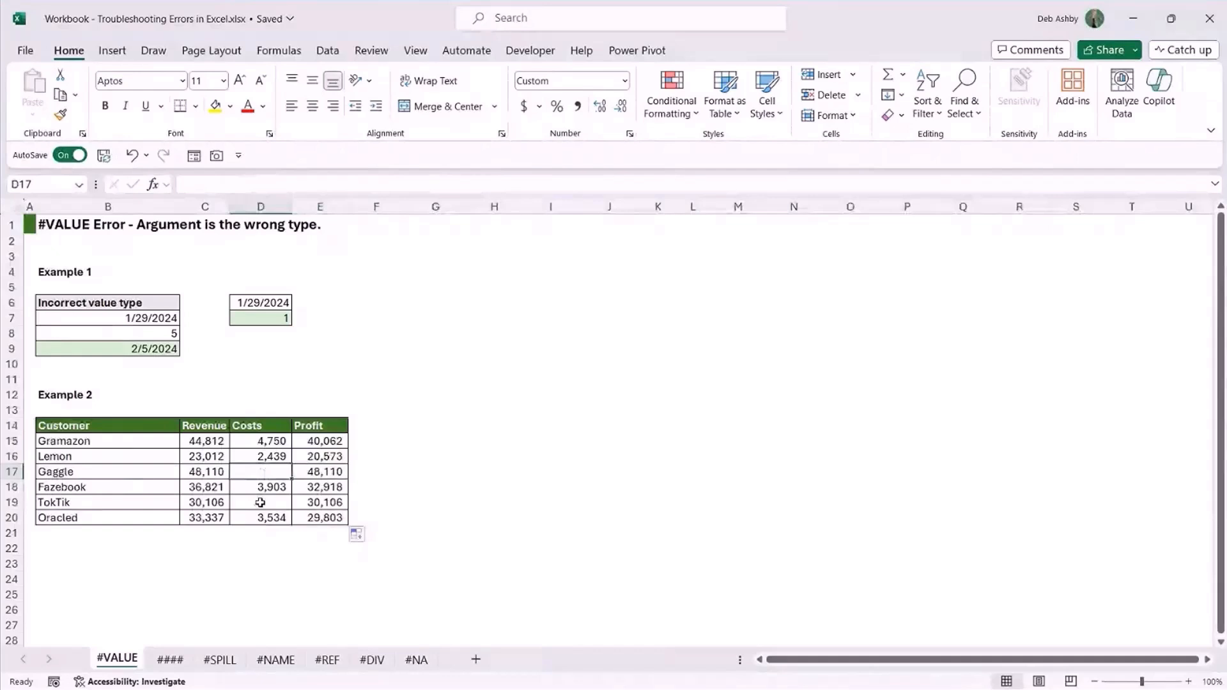
{"action": "left_click", "coordinate": [260, 503]}
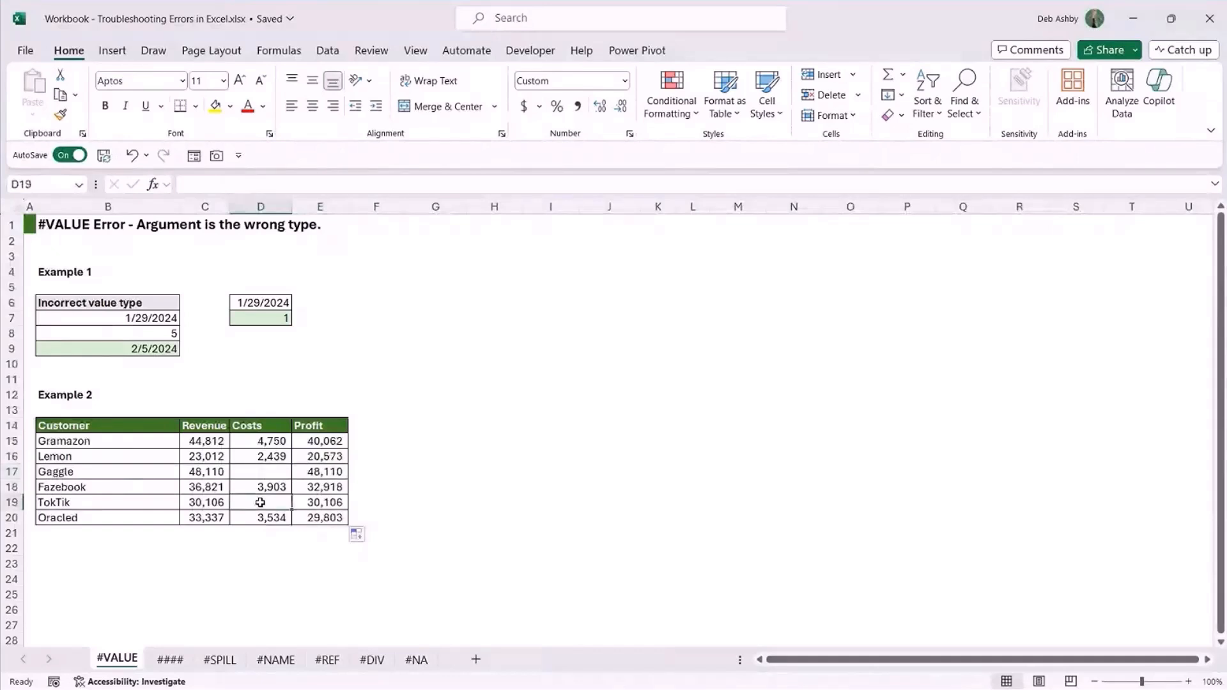
{"action": "left_click", "coordinate": [261, 472]}
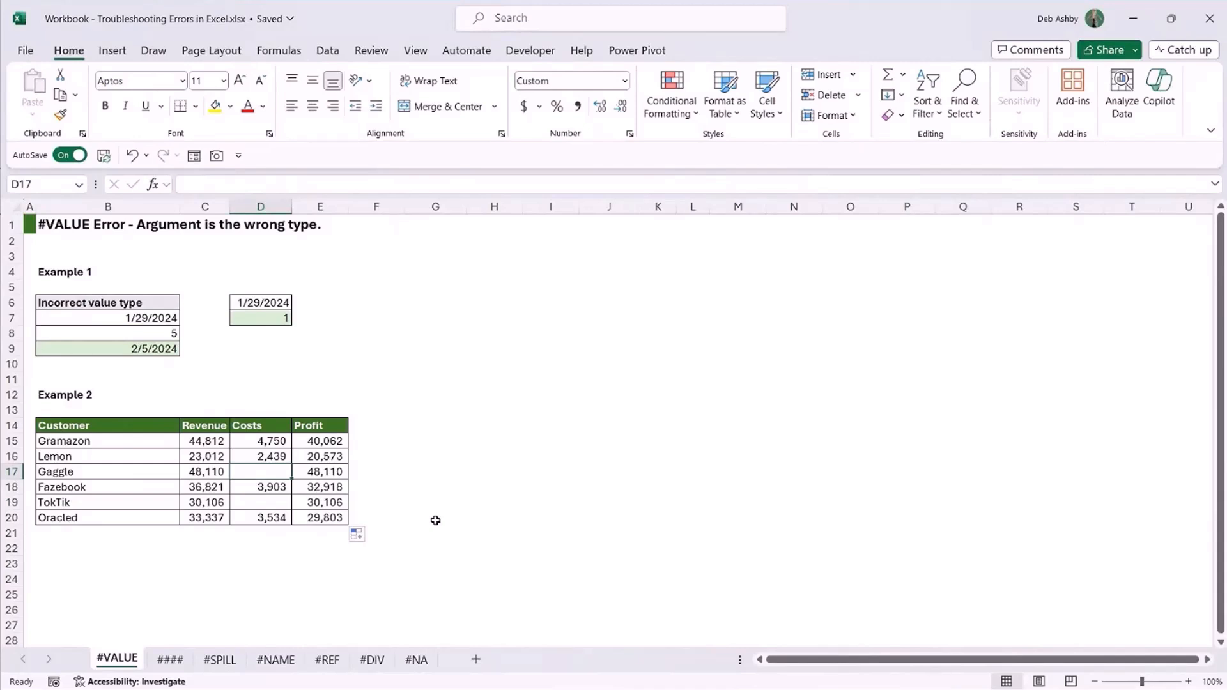
{"action": "type", "text": "pending"}
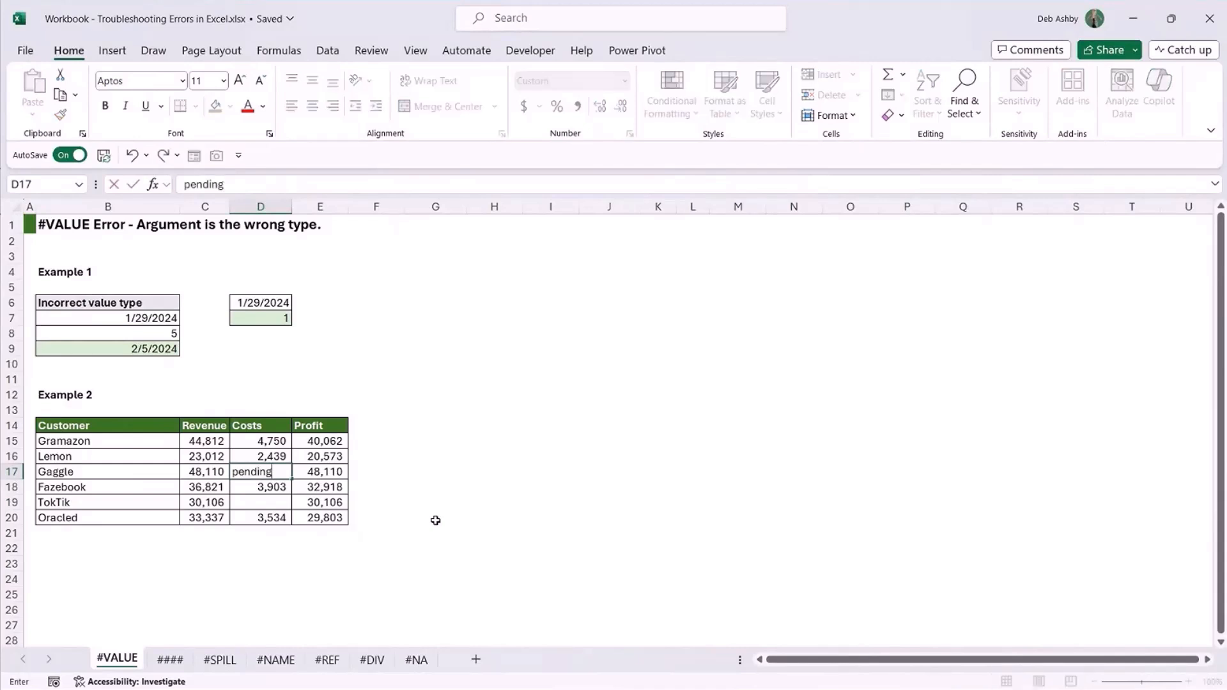
{"action": "key", "text": "Return"}
{"action": "key", "text": "Return"}
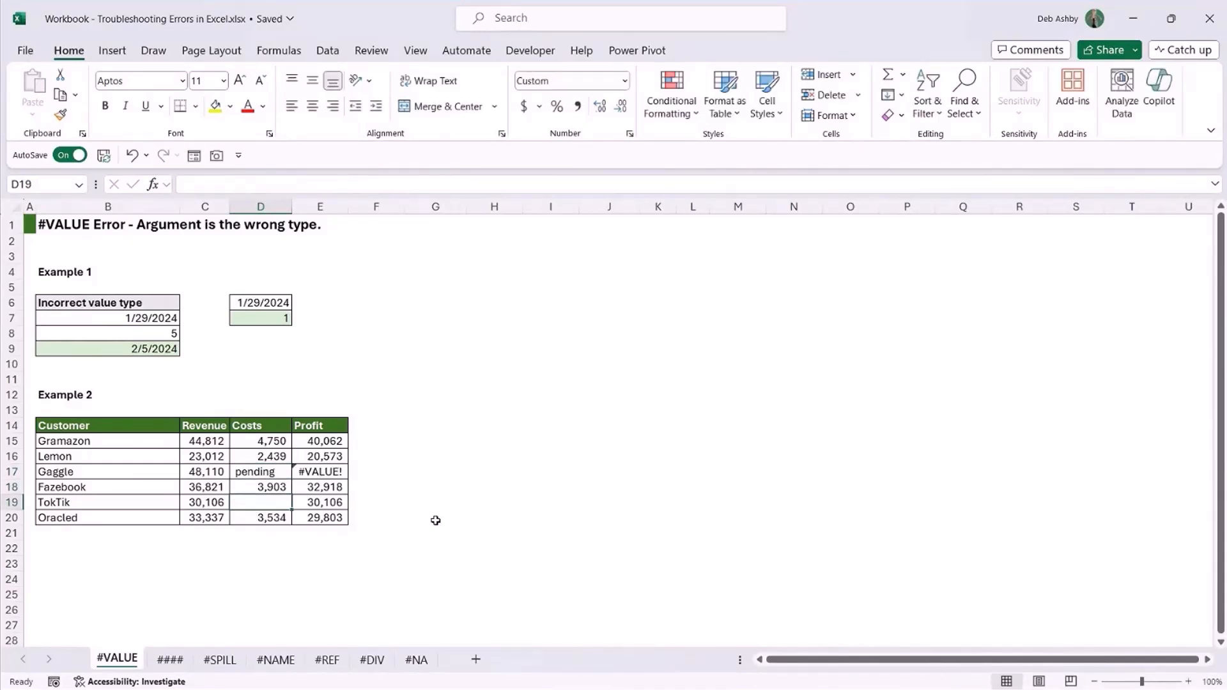
{"action": "type", "text": "pending"}
{"action": "key", "text": "Return"}
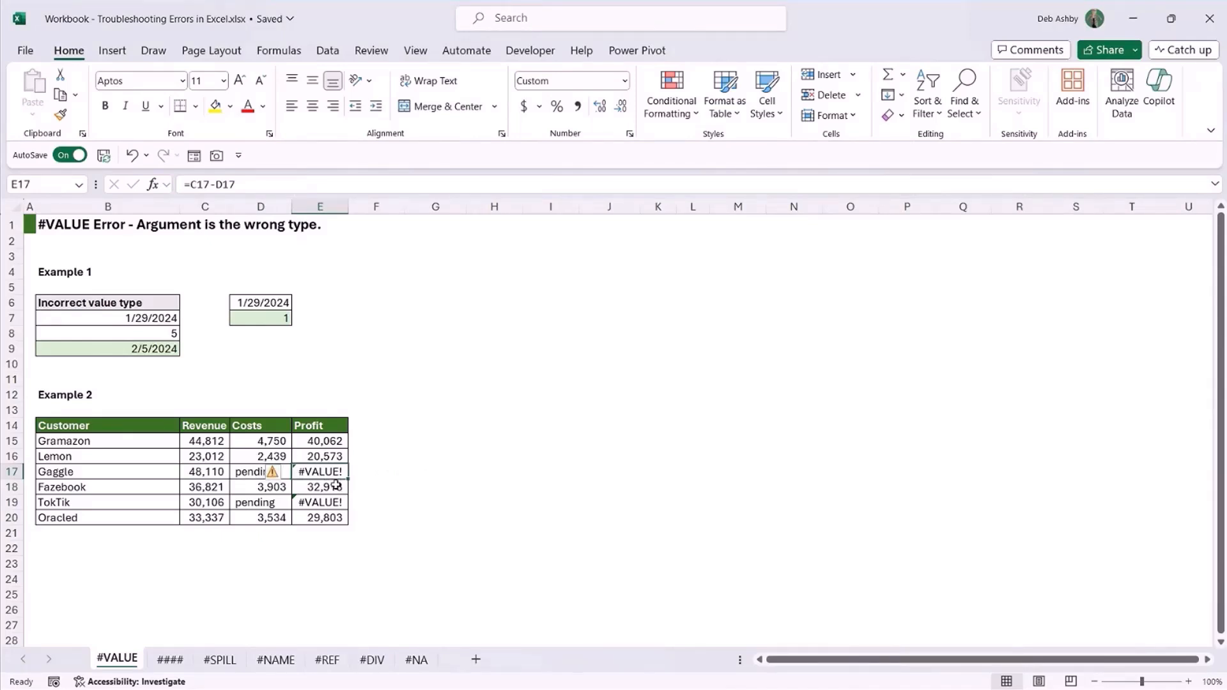
- Rewrite Gramazon's profit formula in E15 as =C15-SUM(D15) and fill it down through E20
{"action": "left_click", "coordinate": [391, 484]}
{"action": "left_click", "coordinate": [266, 472]}
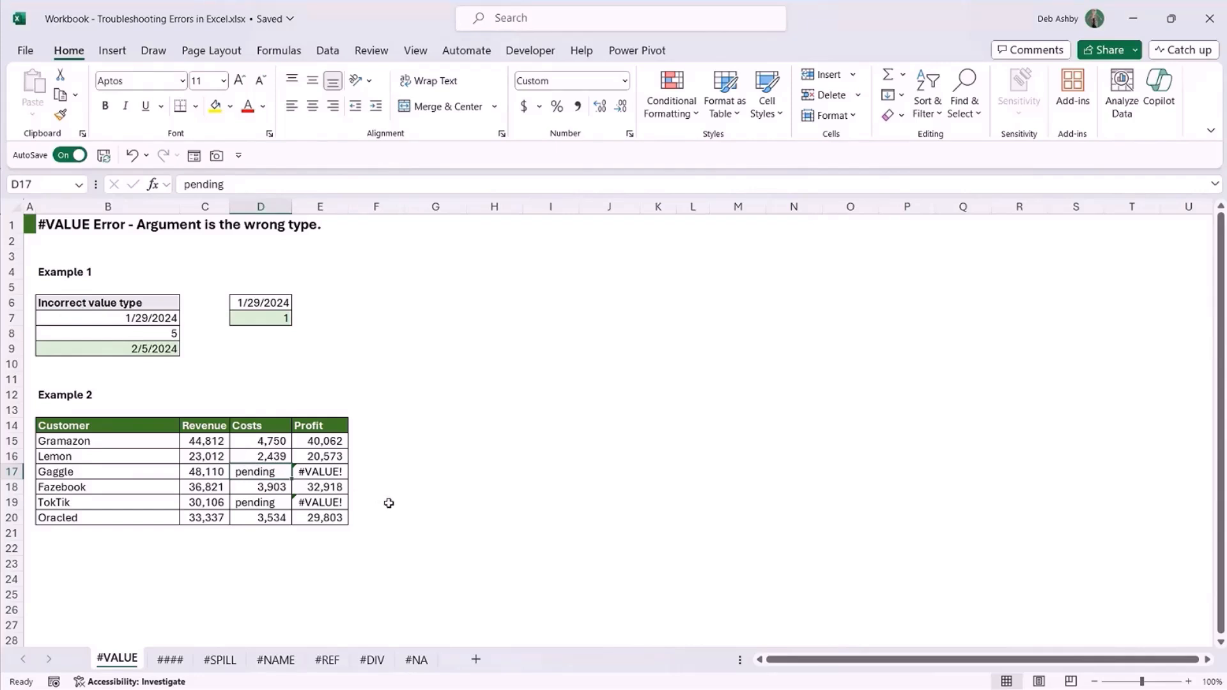
{"action": "left_click", "coordinate": [321, 472]}
{"action": "left_click", "coordinate": [319, 502]}
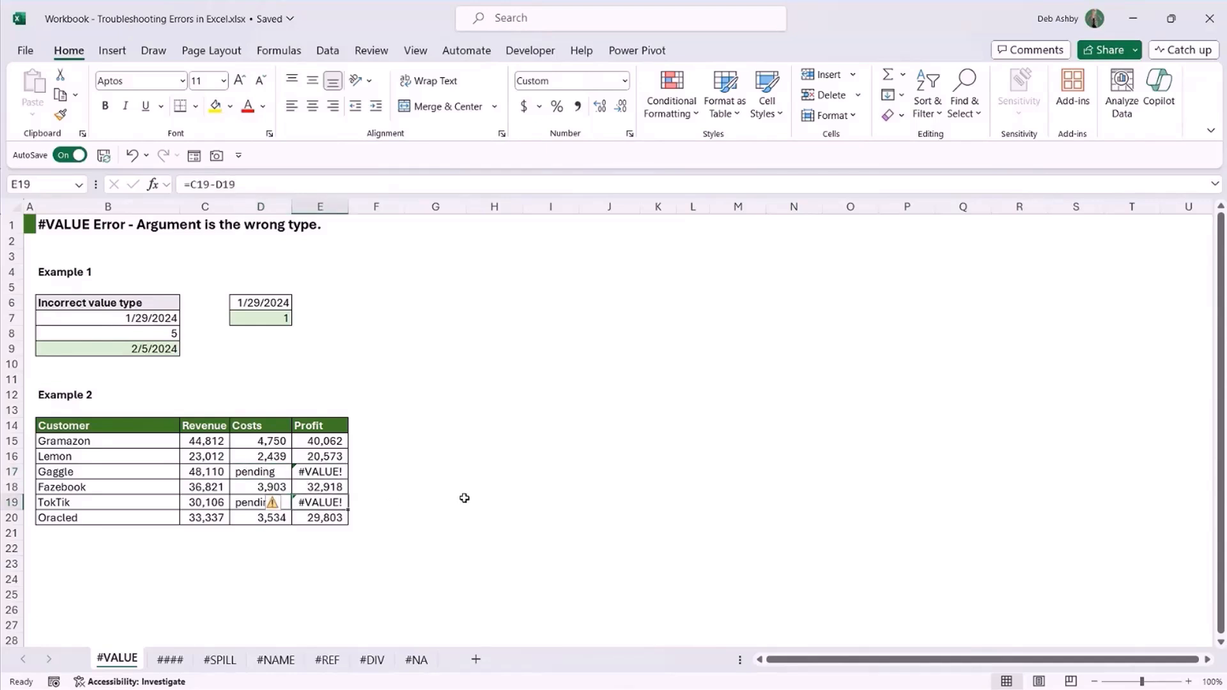
{"action": "left_click", "coordinate": [325, 441]}
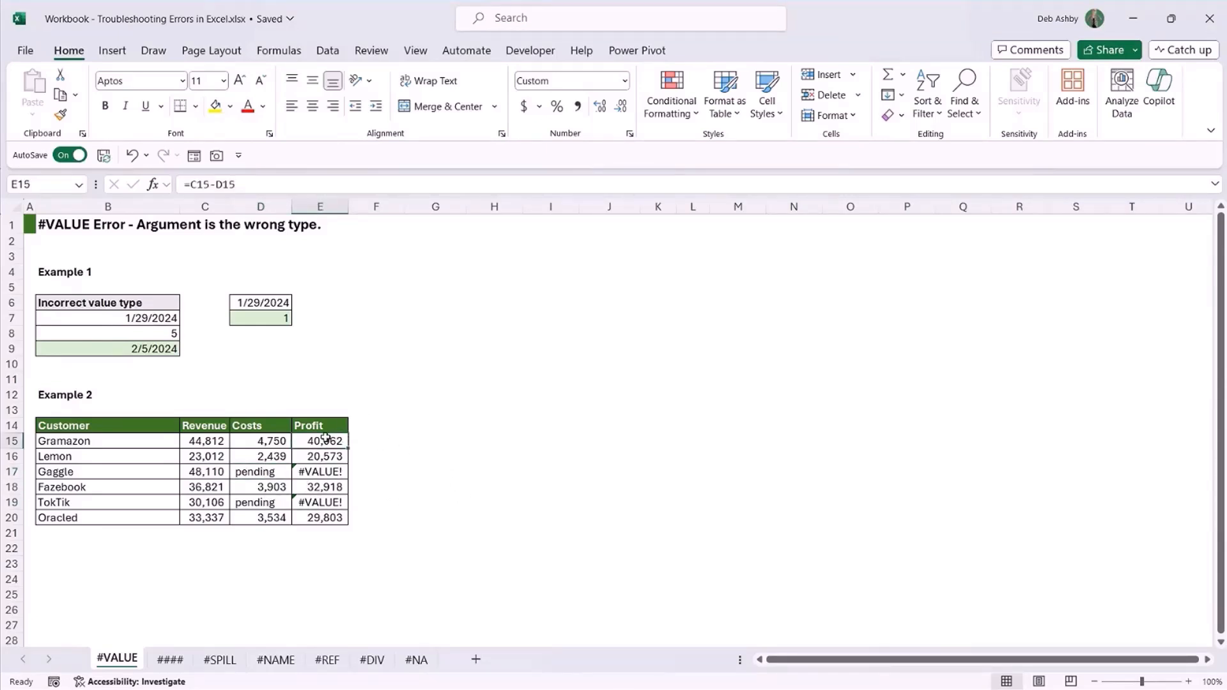
{"action": "left_click", "coordinate": [246, 184]}
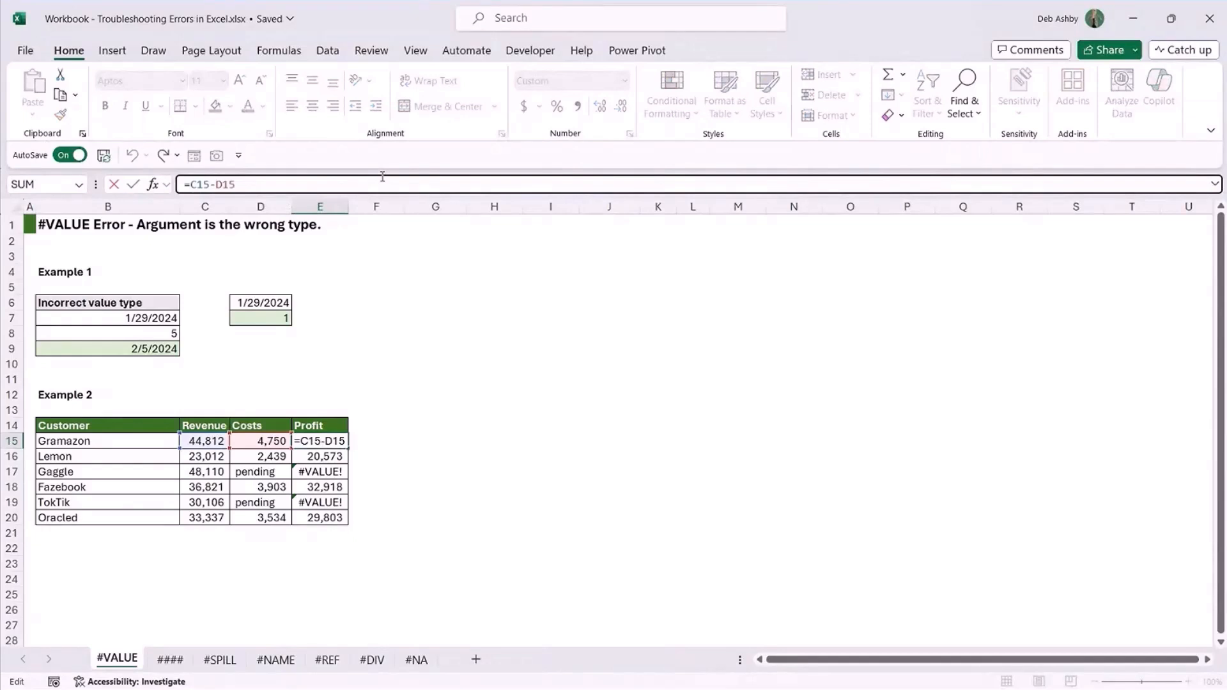
{"action": "type", "text": "SUM"}
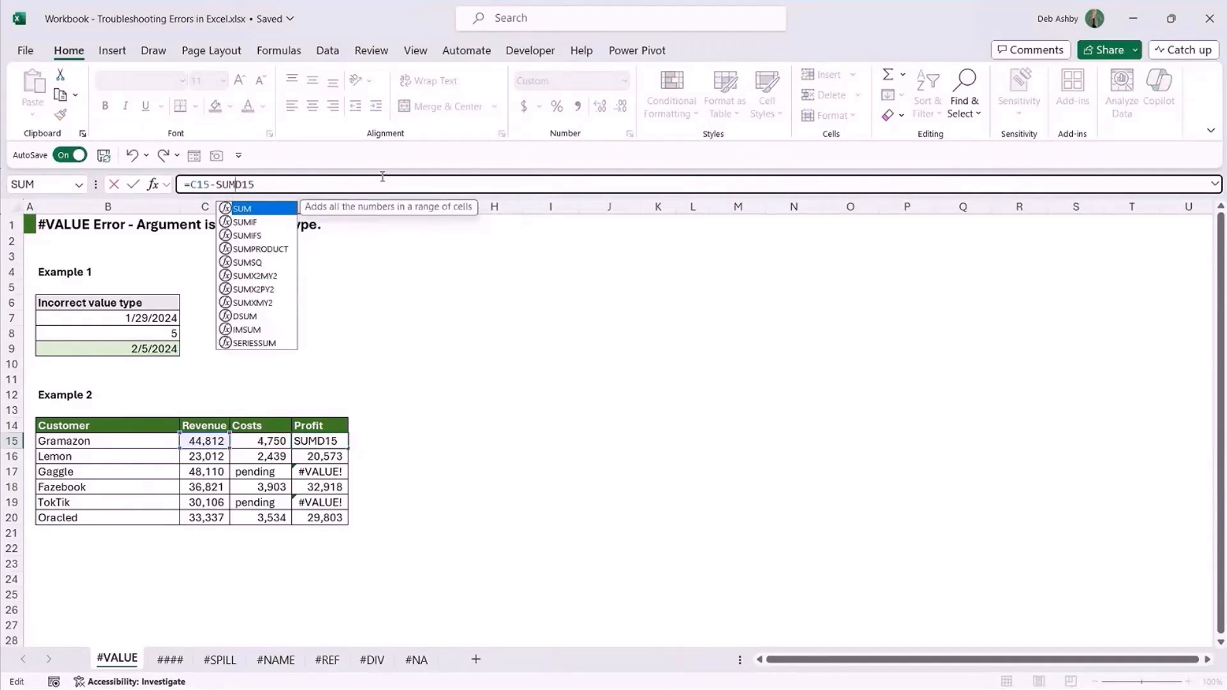
{"action": "type", "text": "("}
{"action": "left_click", "coordinate": [291, 186]}
{"action": "type", "text": ")"}
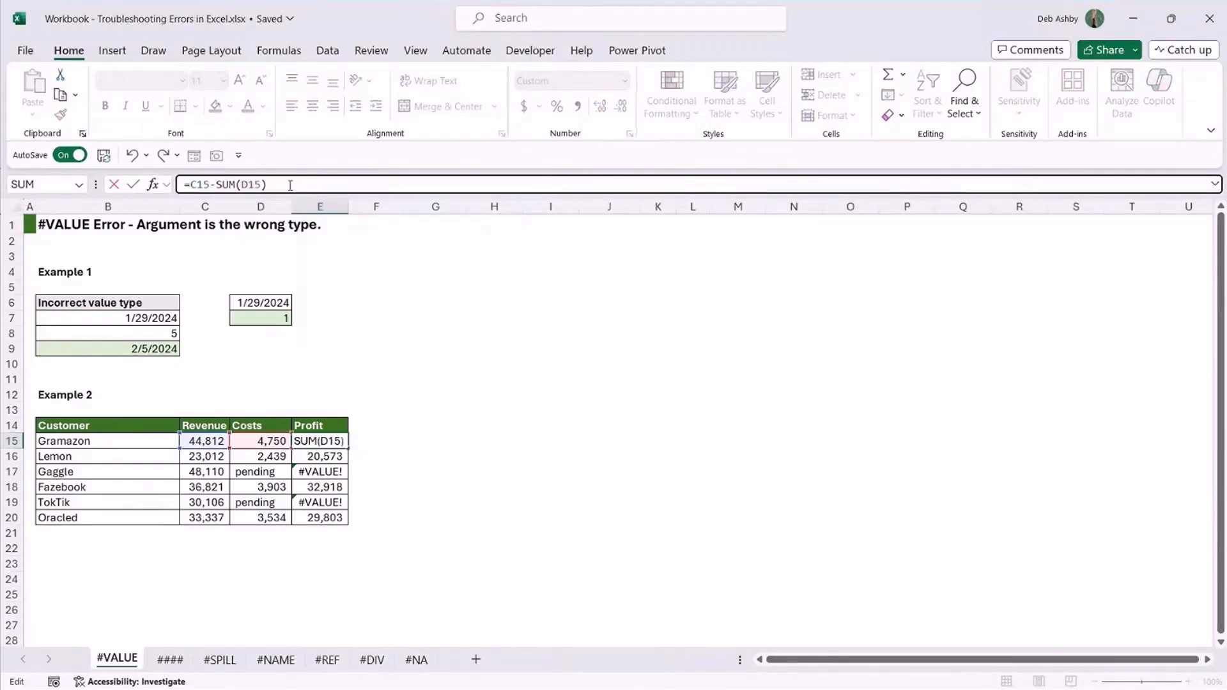
{"action": "key", "text": "Return"}
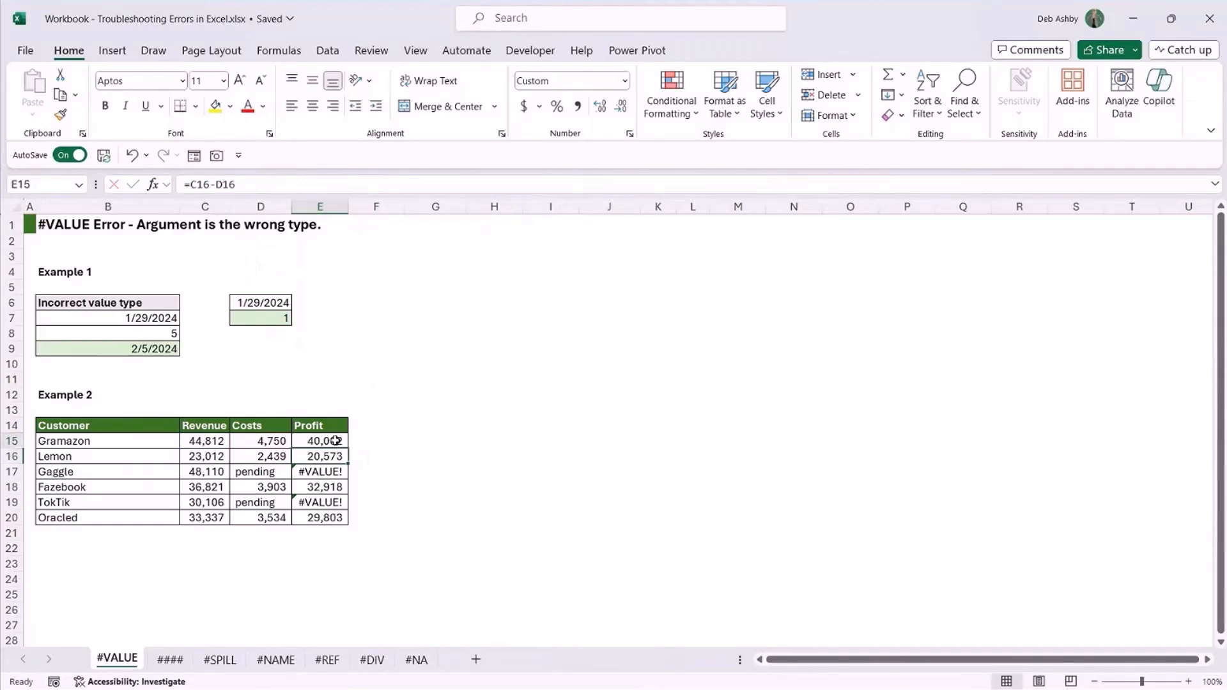
{"action": "left_click", "coordinate": [336, 442]}
{"action": "left_click_drag", "start_coordinate": [348, 449], "coordinate": [348, 521]}
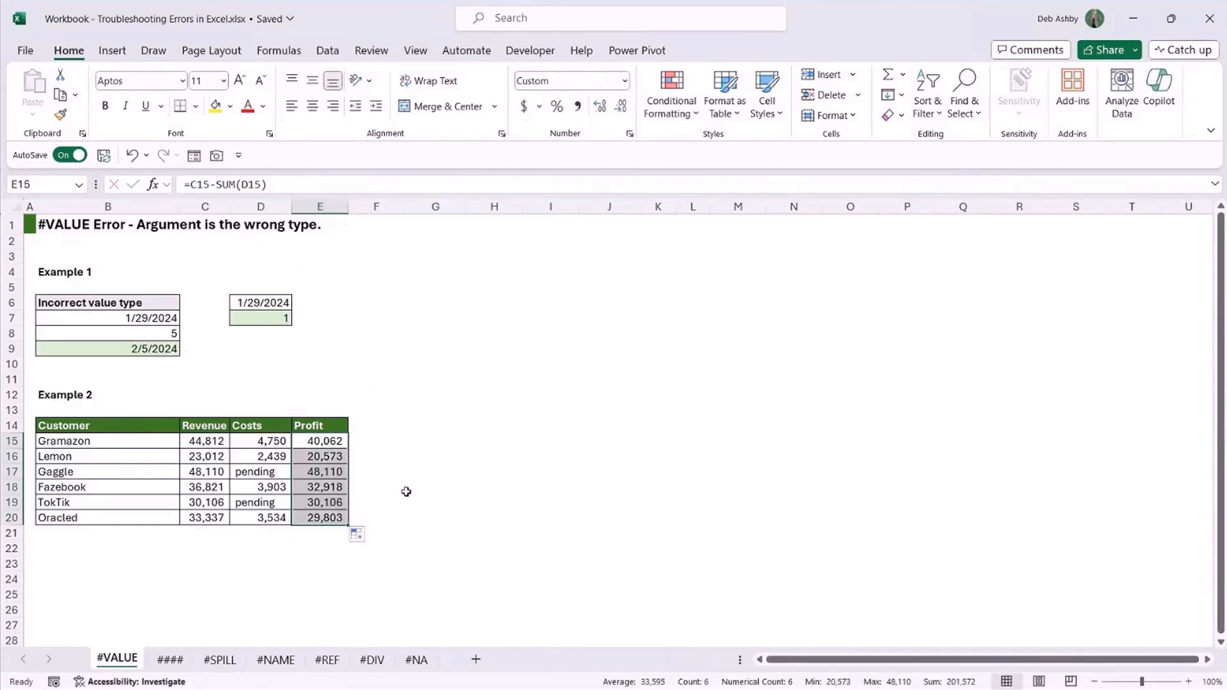
- Examine the SUM-based profit formula for Gaggle alongside the text costs and profits in the Gaggle and TokTik rows
{"action": "left_click", "coordinate": [416, 452]}
{"action": "left_click", "coordinate": [329, 473]}
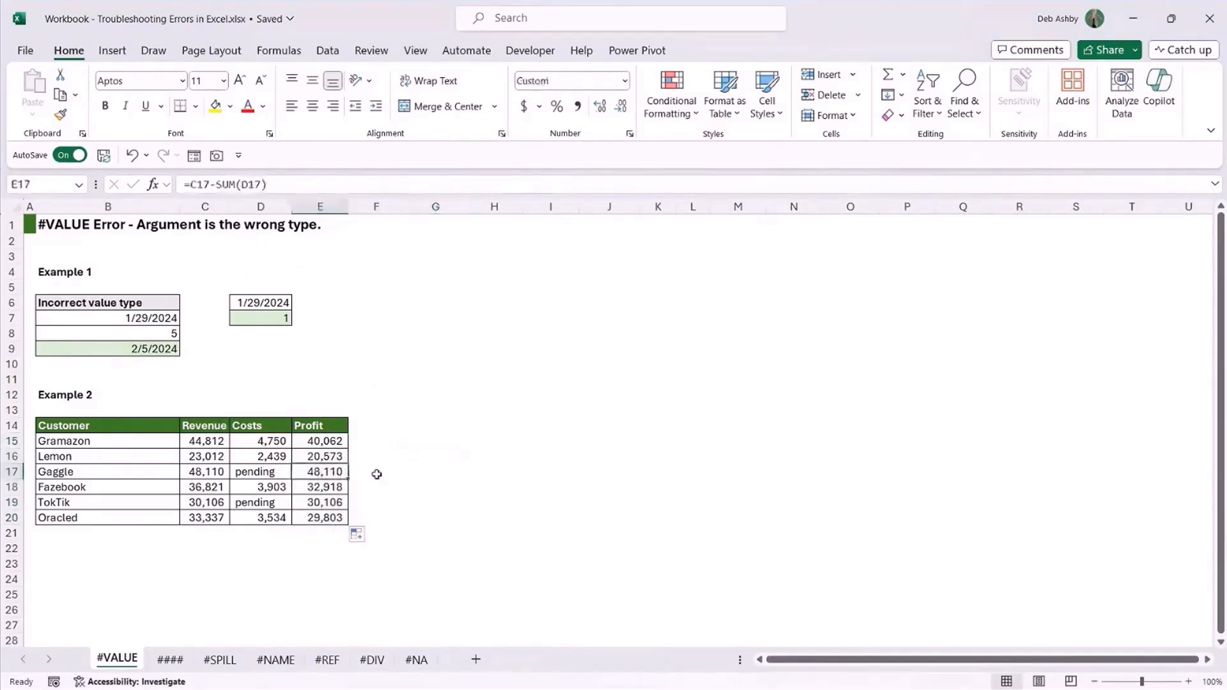
{"action": "left_click", "coordinate": [216, 471]}
{"action": "left_click", "coordinate": [257, 473]}
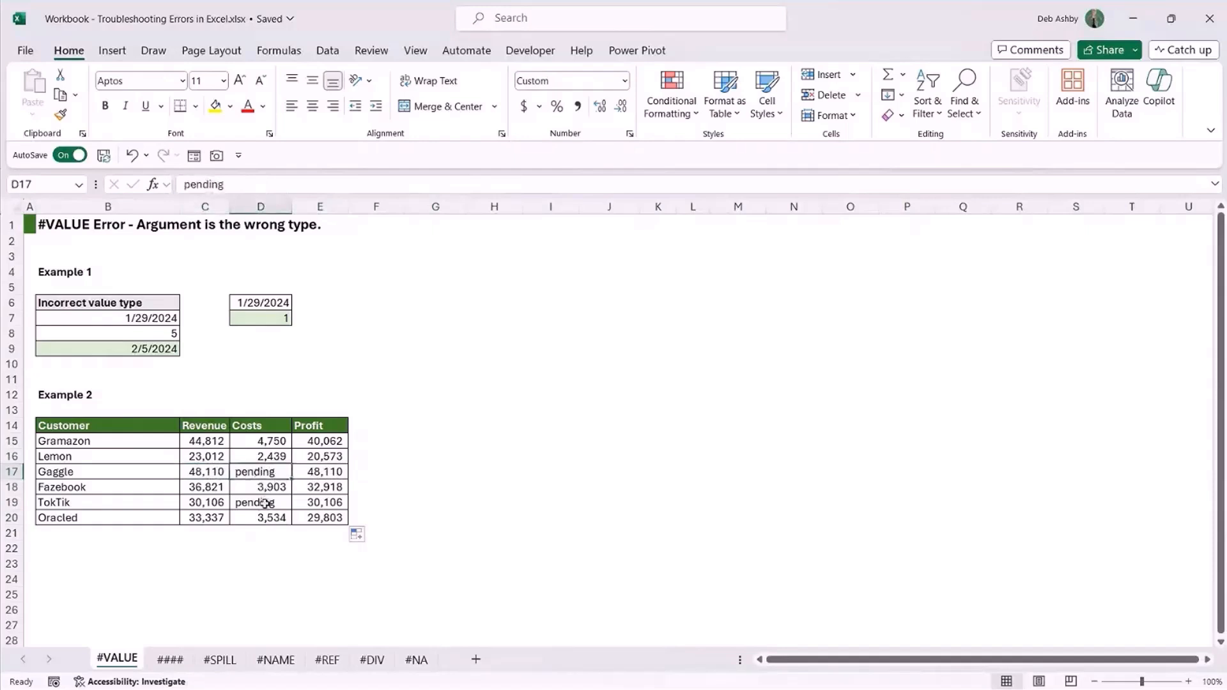
{"action": "left_click", "coordinate": [265, 503]}
{"action": "left_click", "coordinate": [270, 473]}
{"action": "left_click", "coordinate": [273, 501]}
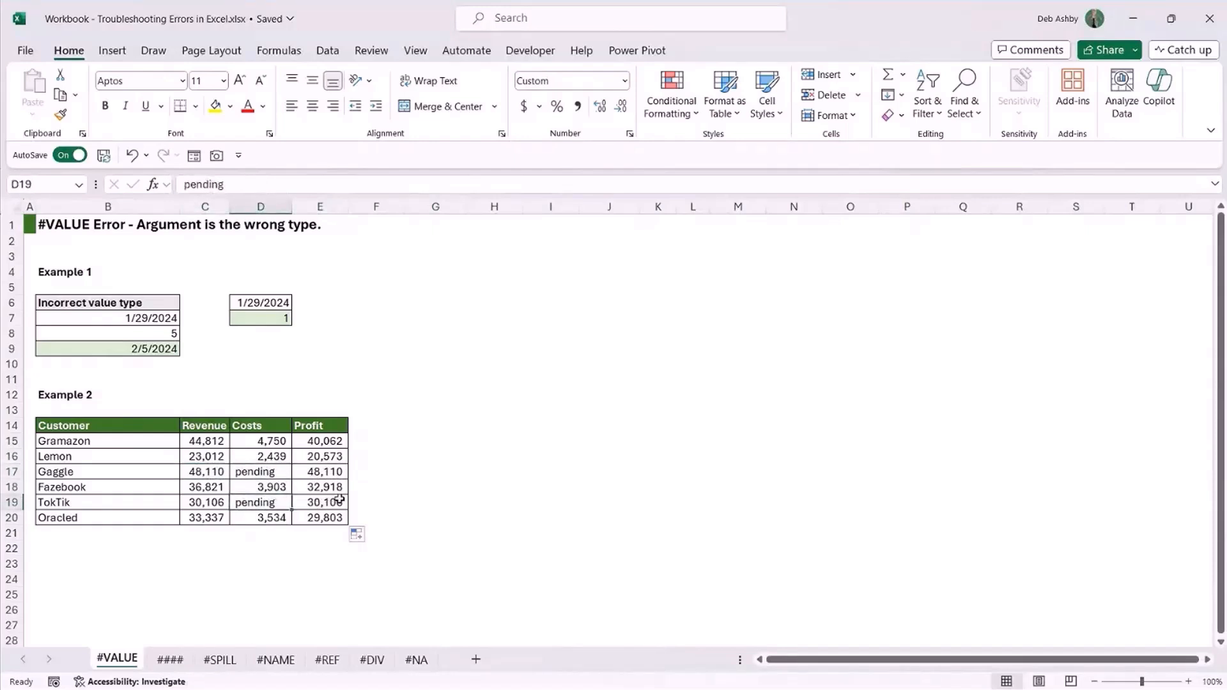
{"action": "left_click", "coordinate": [328, 472]}
{"action": "left_click", "coordinate": [273, 474]}
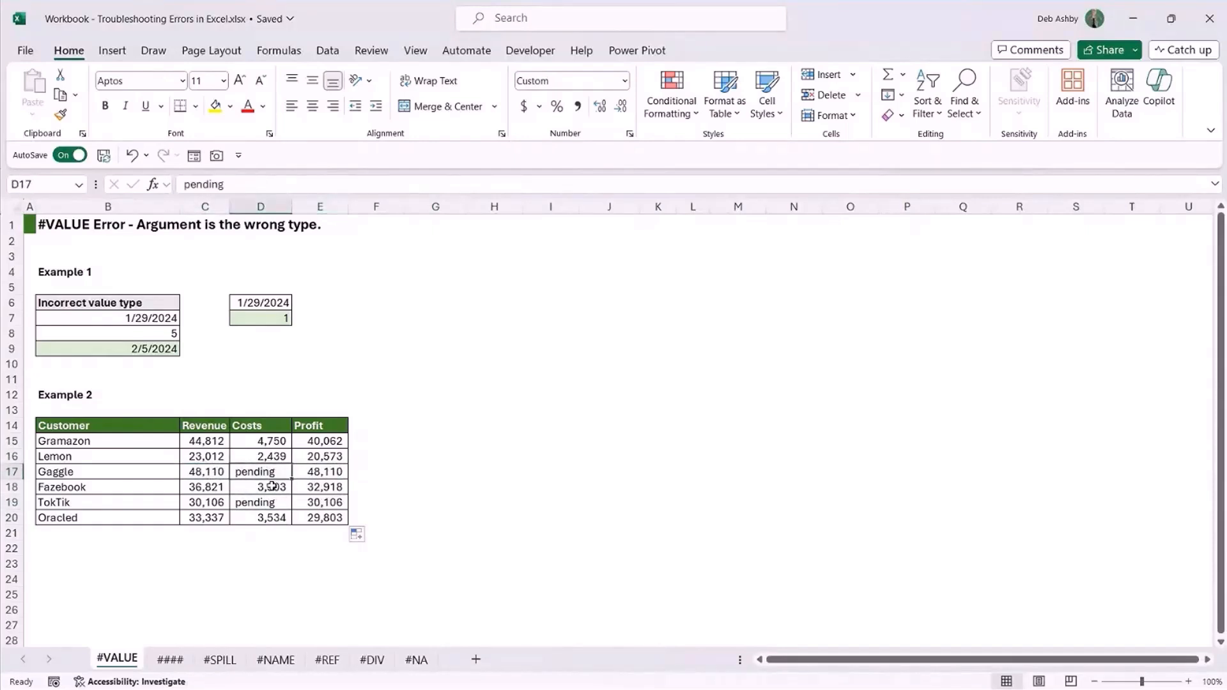
{"action": "left_click", "coordinate": [270, 502]}
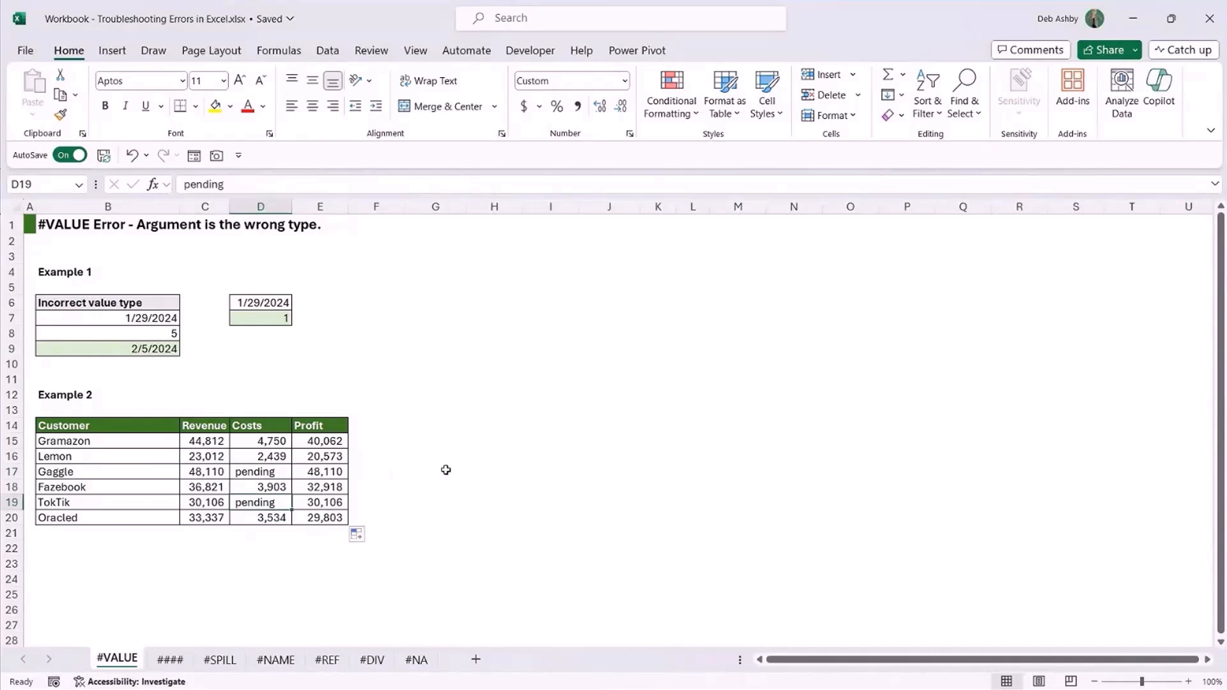
{"action": "left_click", "coordinate": [258, 301]}
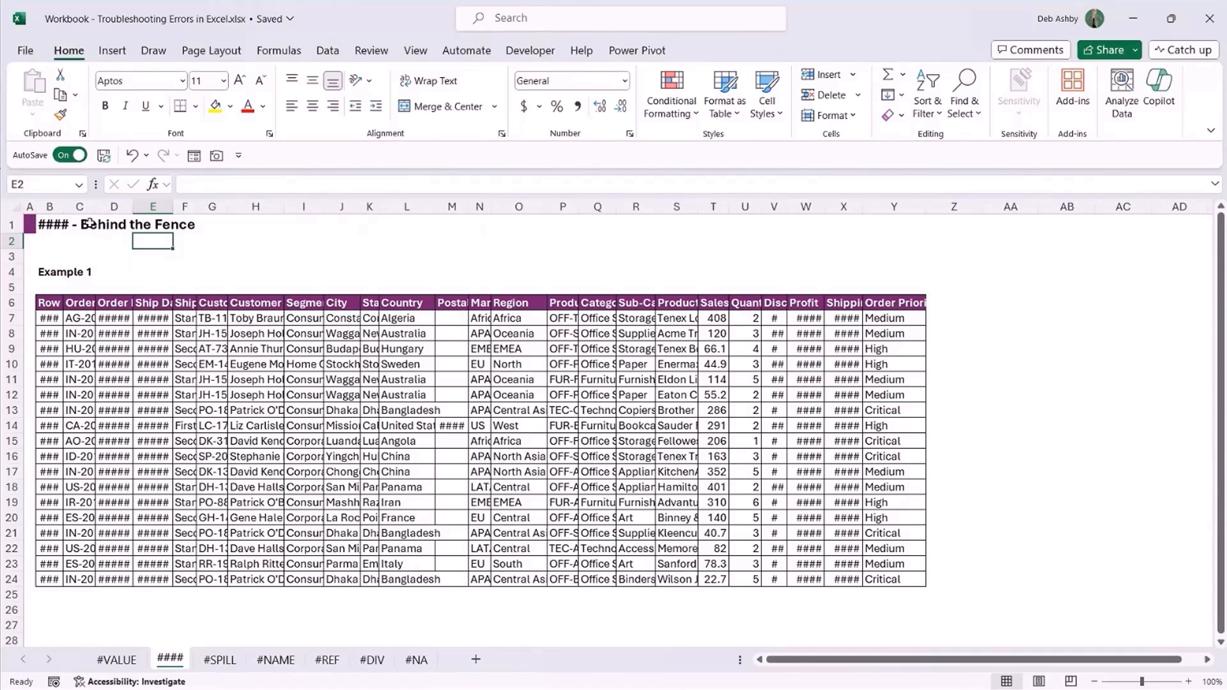
- Widen the Row ID column on the #### sheet and auto-fit columns B through Y to their contents
{"action": "left_click_drag", "start_coordinate": [62, 206], "coordinate": [88, 208]}
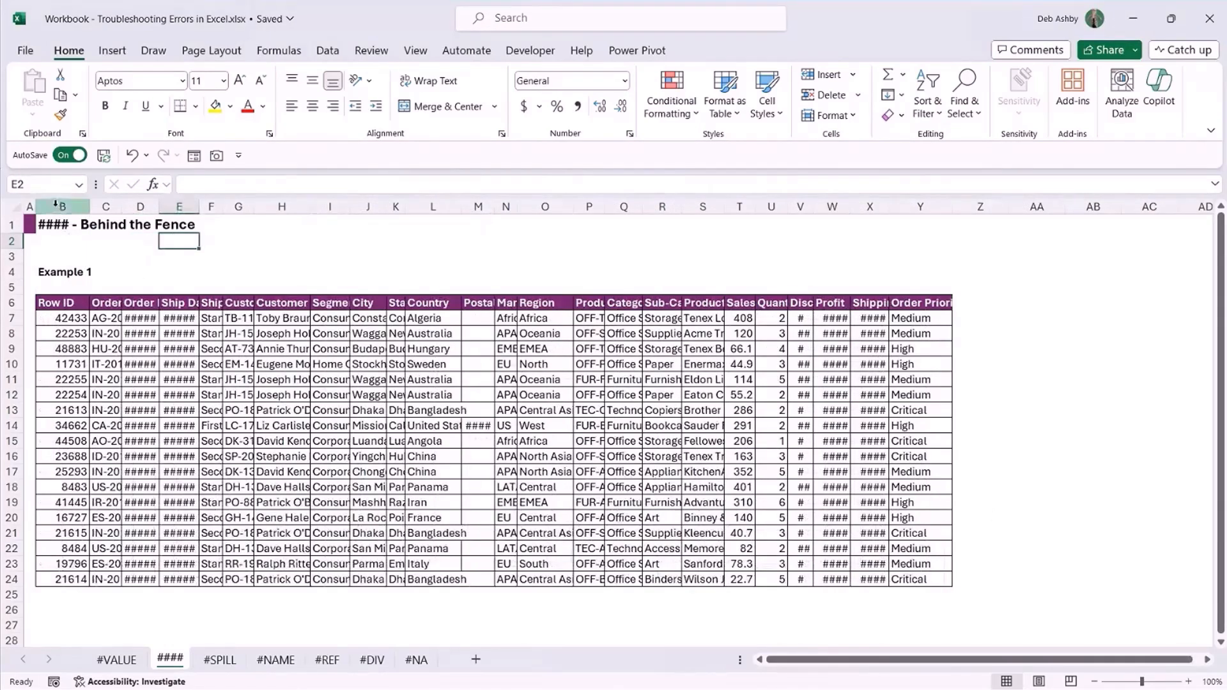
{"action": "left_click_drag", "start_coordinate": [56, 204], "coordinate": [929, 210]}
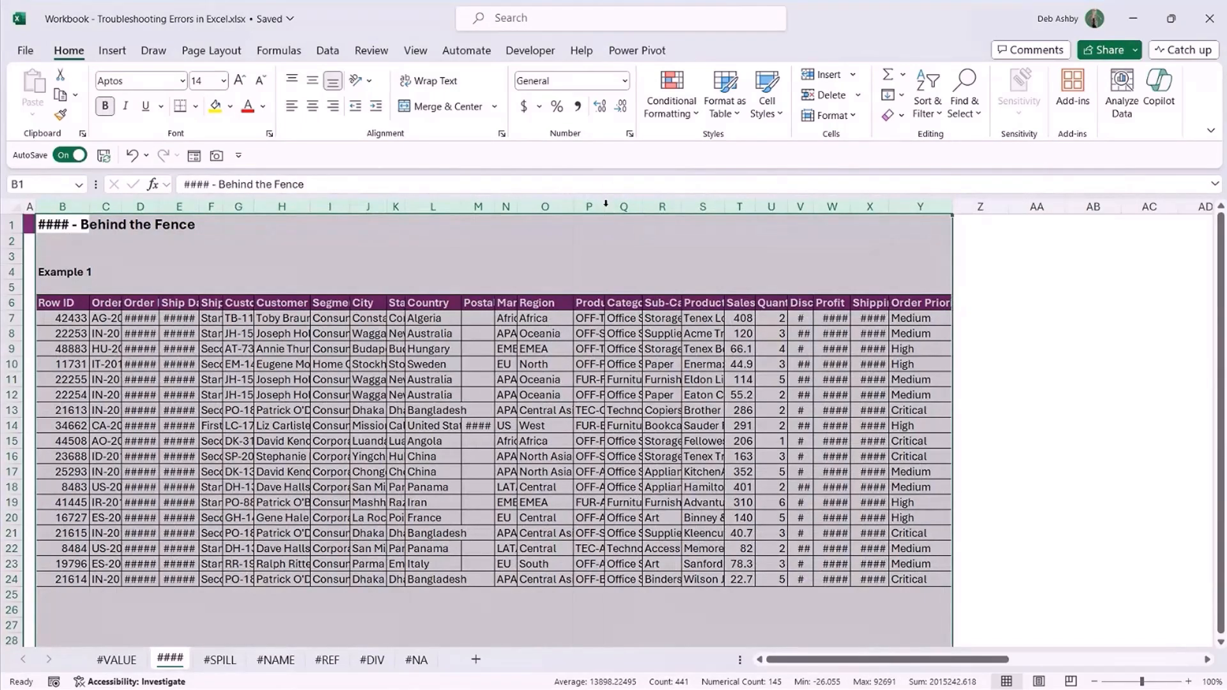
{"action": "double_click", "coordinate": [605, 205]}
{"action": "left_click", "coordinate": [568, 455]}
{"action": "mouse_move", "coordinate": [820, 664]}
{"action": "left_mouse_down"}
{"action": "mouse_move", "coordinate": [1017, 671]}
{"action": "mouse_move", "coordinate": [801, 663]}
{"action": "left_mouse_up"}
{"action": "left_click_drag", "start_coordinate": [201, 206], "coordinate": [89, 207]}
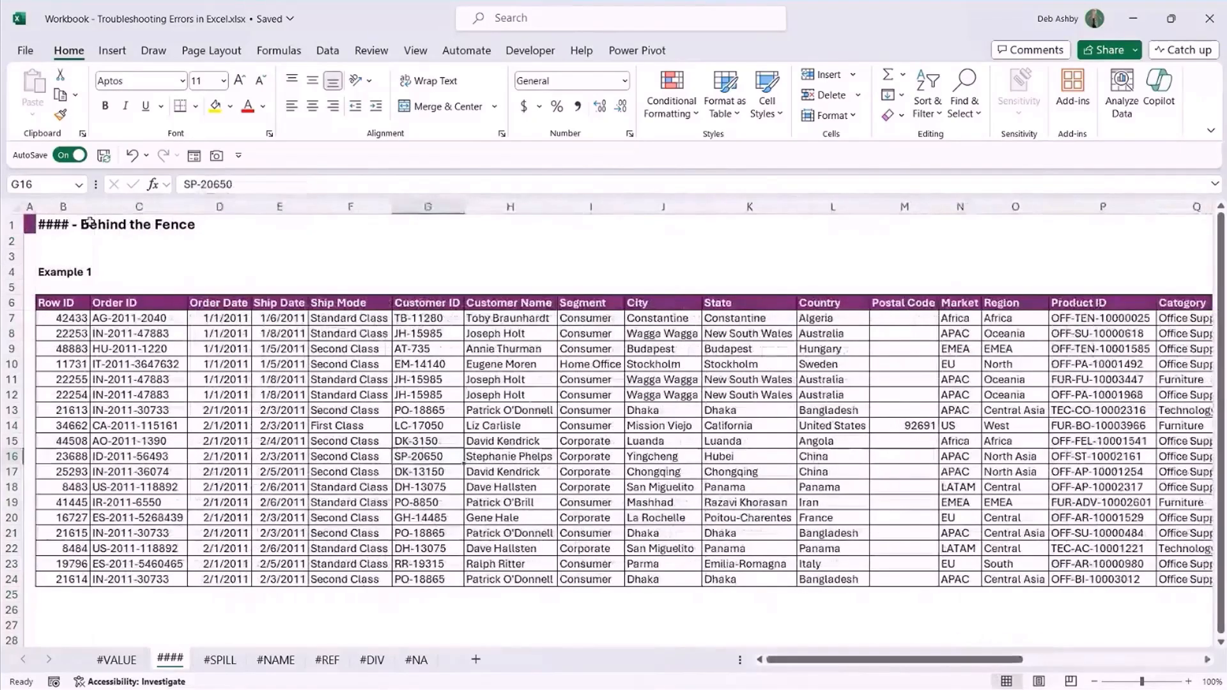
- Examine the Student, Subject and Grade columns of the source table on the #SPILL sheet
{"action": "left_click", "coordinate": [632, 425]}
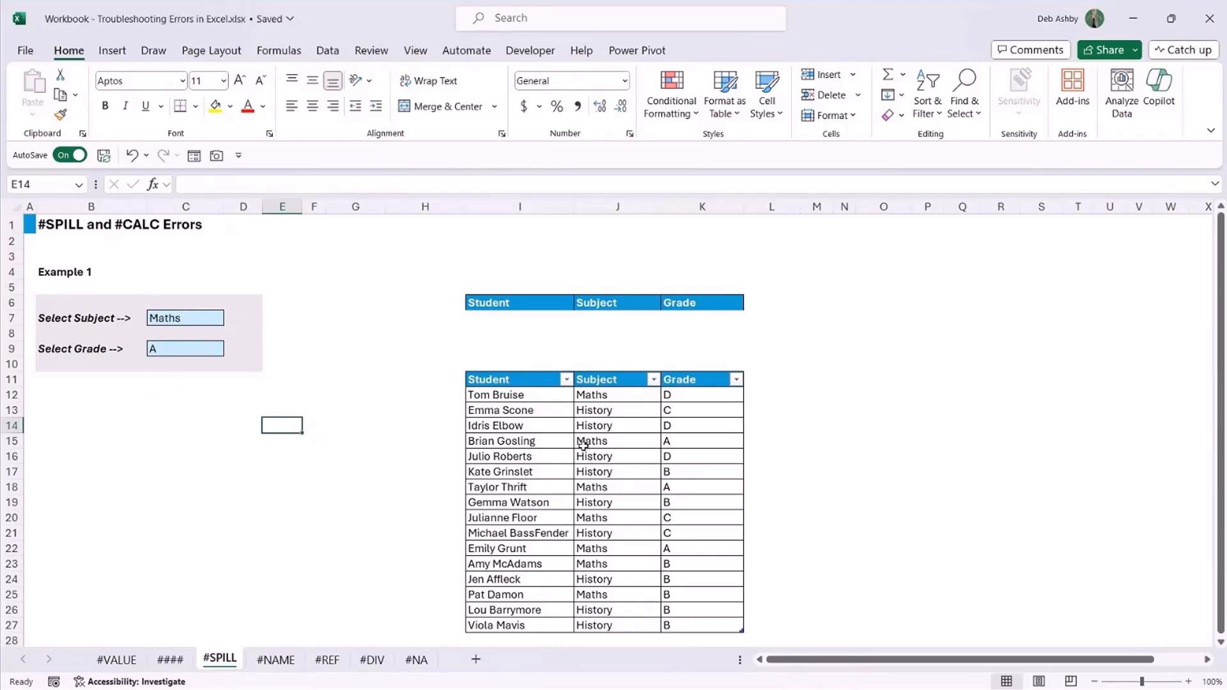
{"action": "left_click", "coordinate": [535, 414]}
{"action": "scroll", "coordinate": [537, 422], "scroll_direction": "down", "scroll_amount": 2}
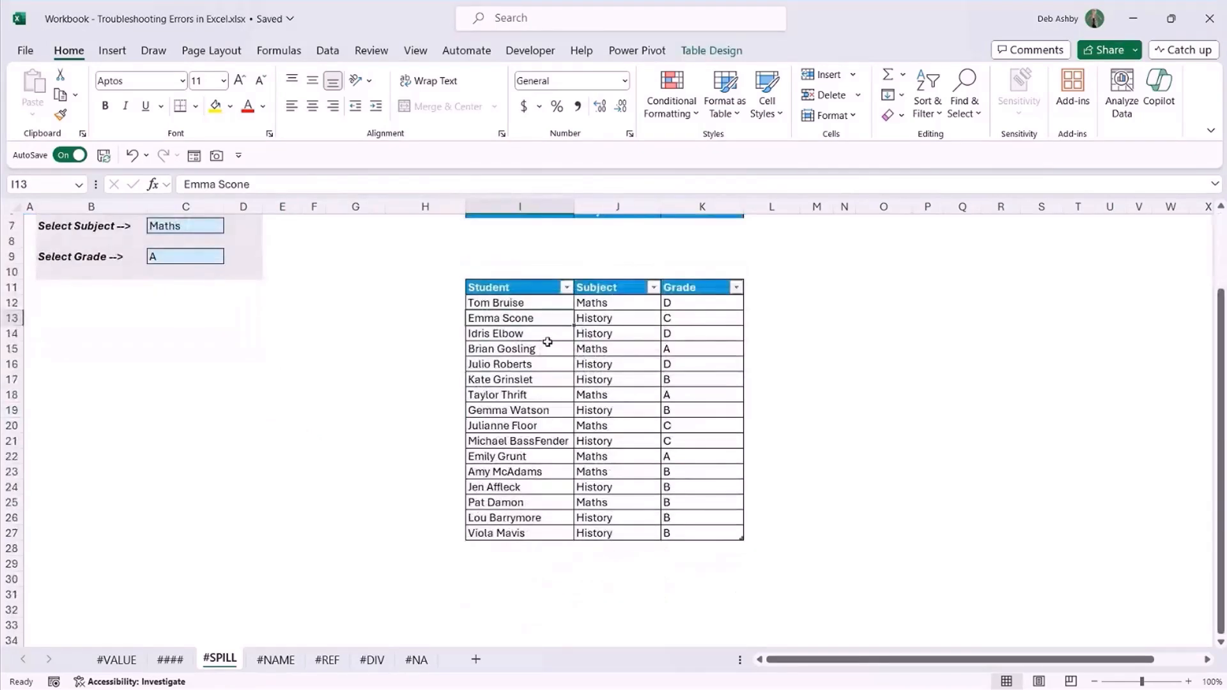
{"action": "left_click", "coordinate": [612, 349]}
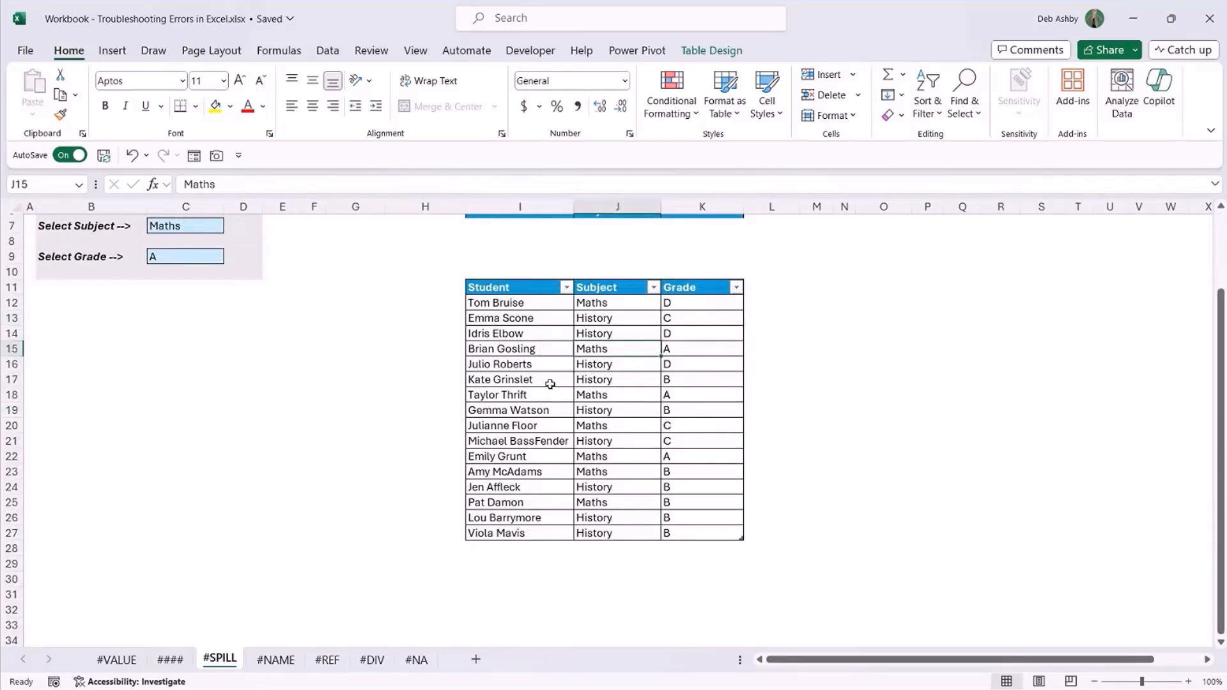
{"action": "left_click", "coordinate": [608, 303]}
{"action": "left_click", "coordinate": [605, 334]}
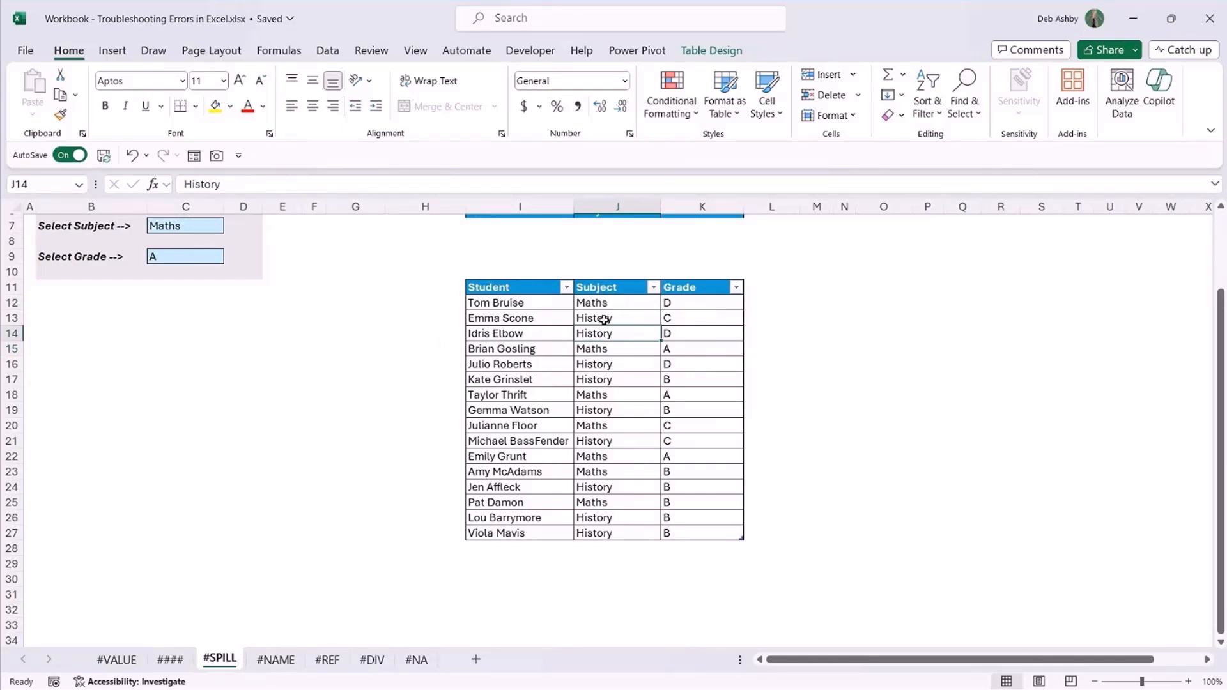
{"action": "left_click", "coordinate": [697, 317]}
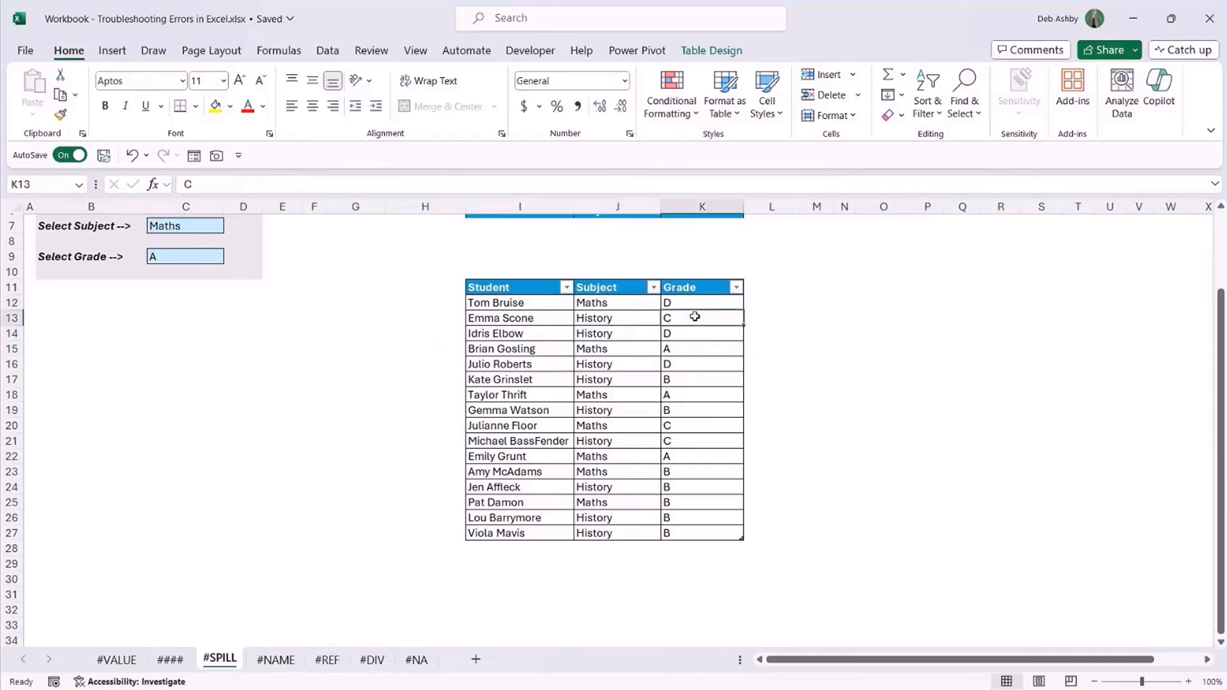
{"action": "left_click", "coordinate": [693, 335]}
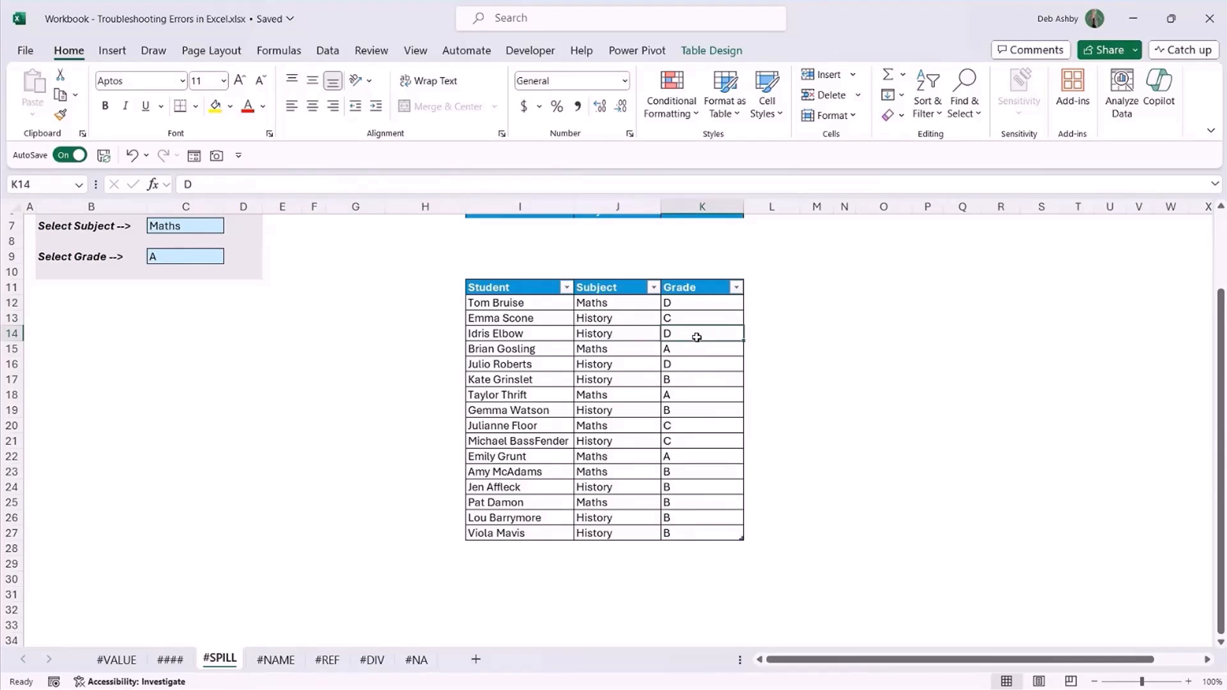
{"action": "scroll", "coordinate": [697, 337], "scroll_direction": "up", "scroll_amount": 1}
{"action": "scroll", "coordinate": [697, 337], "scroll_direction": "up", "scroll_amount": 1}
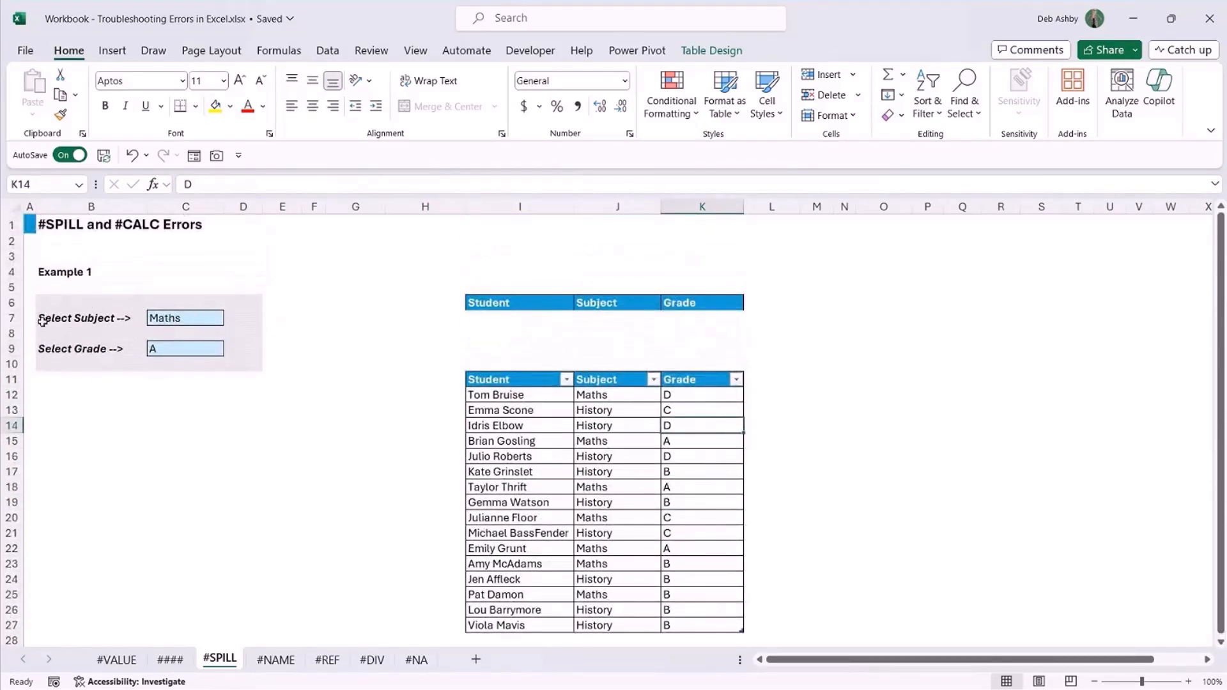
- Review the choices offered for Select Subject (C7) and Select Grade (C9), and the empty results area in I7:K8
{"action": "left_click", "coordinate": [195, 318]}
{"action": "left_click", "coordinate": [231, 317]}
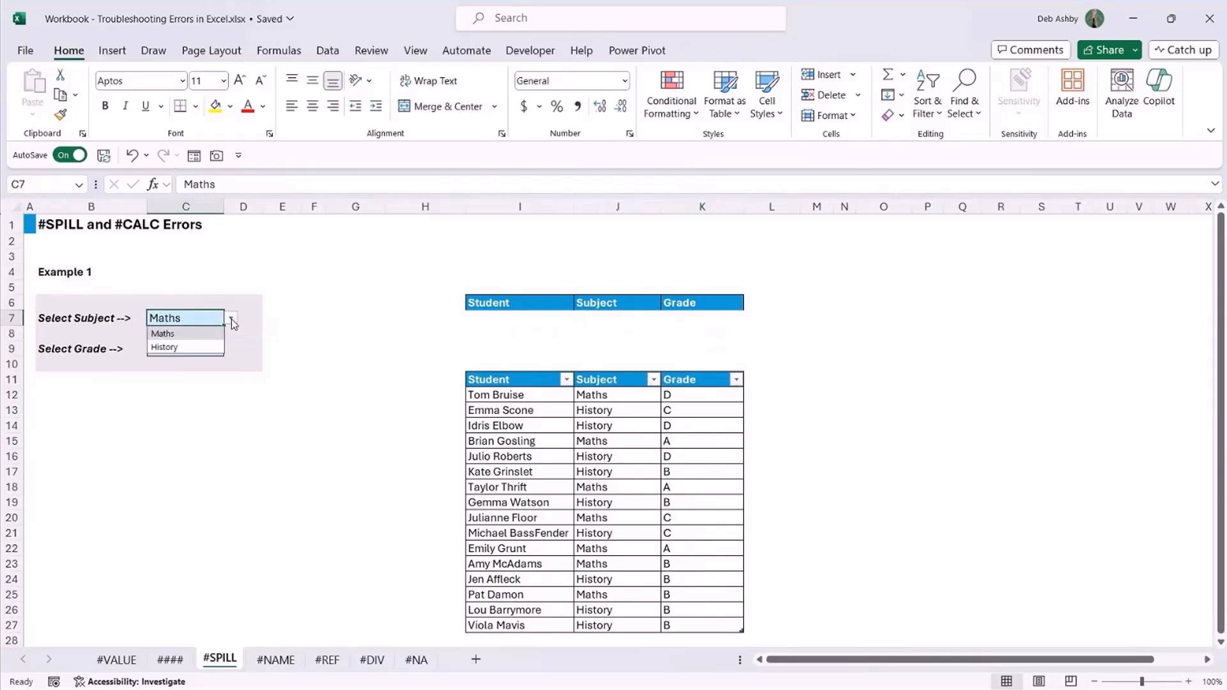
{"action": "left_click", "coordinate": [333, 333]}
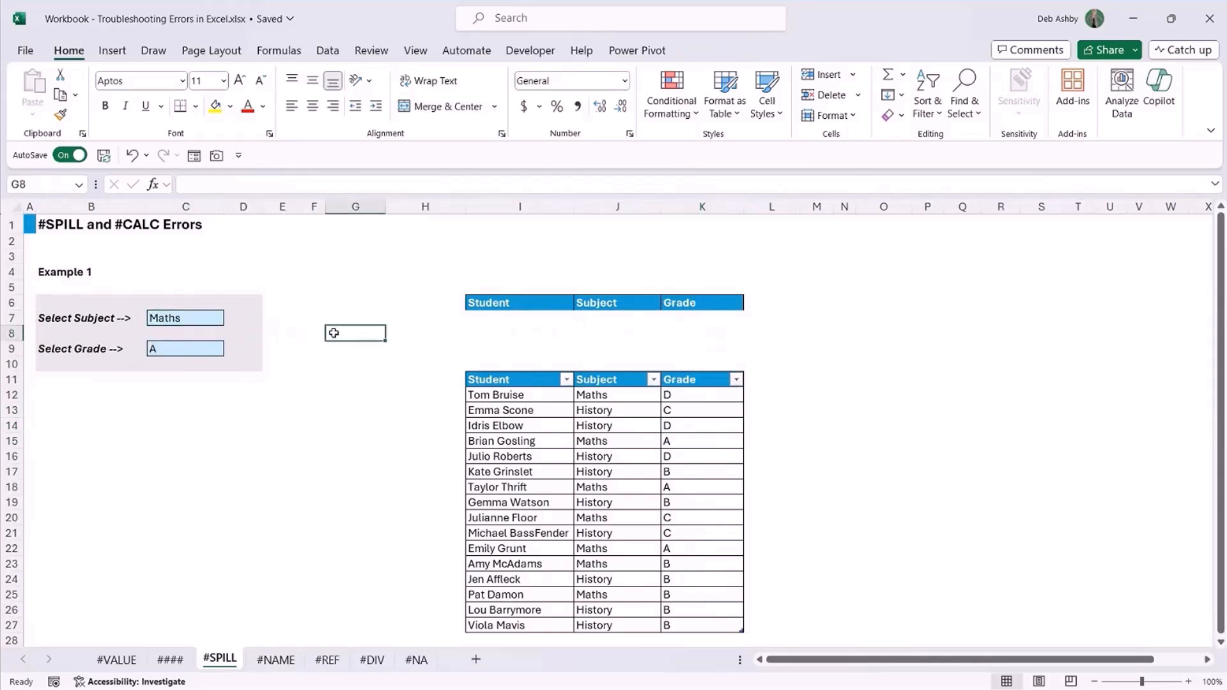
{"action": "left_click", "coordinate": [212, 349]}
{"action": "left_click", "coordinate": [231, 349]}
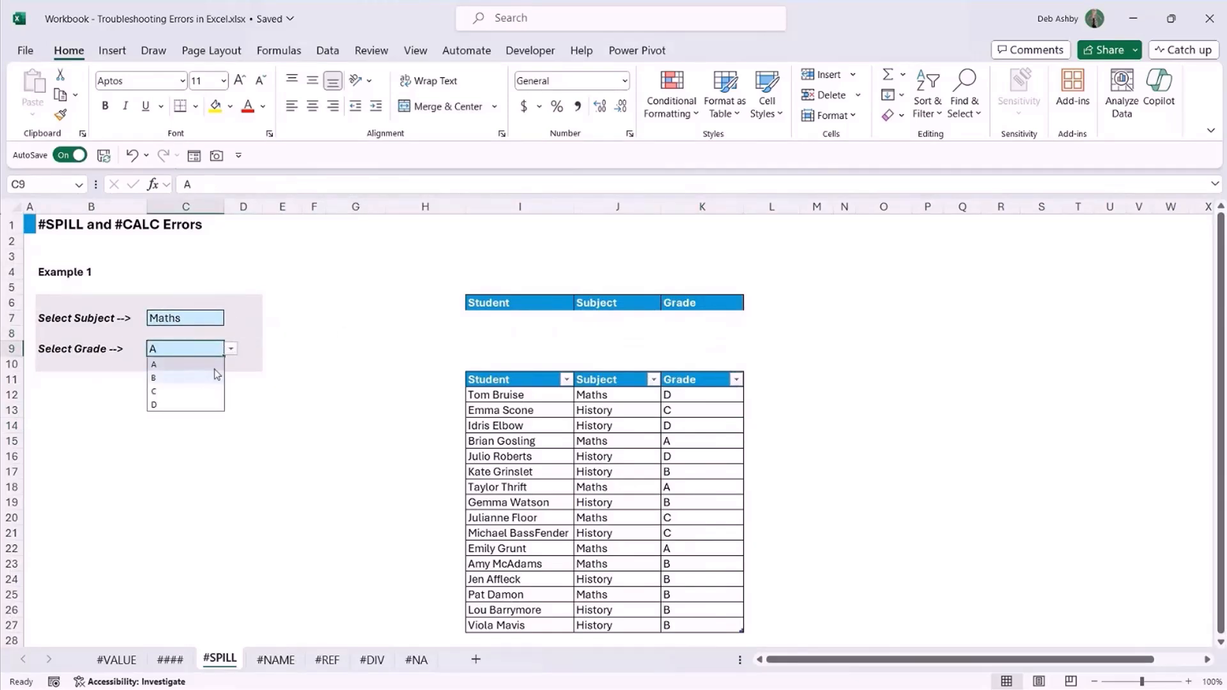
{"action": "left_click", "coordinate": [314, 333]}
{"action": "left_click_drag", "start_coordinate": [484, 321], "coordinate": [700, 333]}
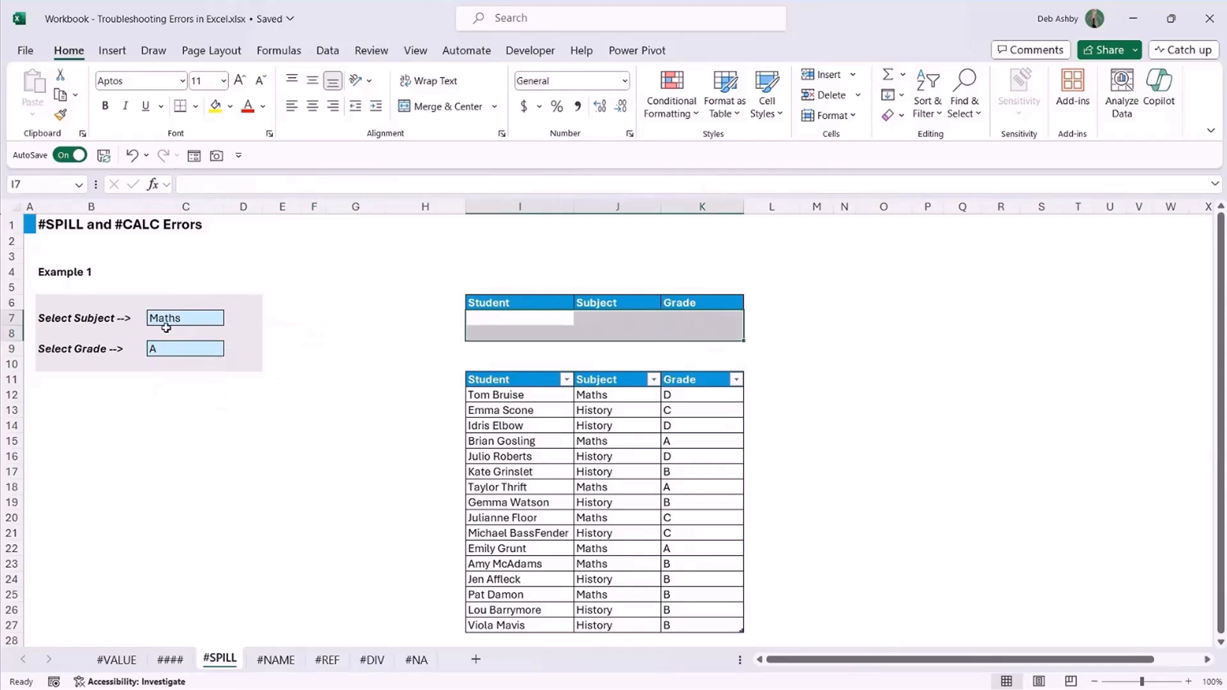
{"action": "left_click", "coordinate": [221, 318]}
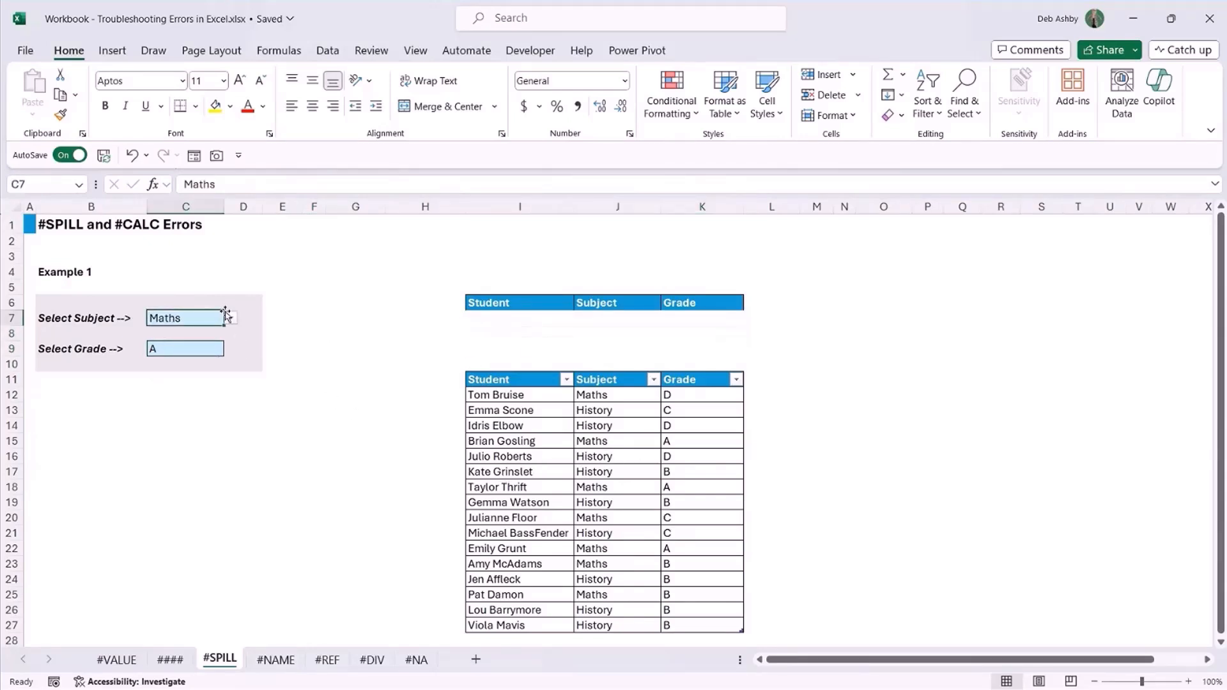
{"action": "left_click", "coordinate": [225, 320]}
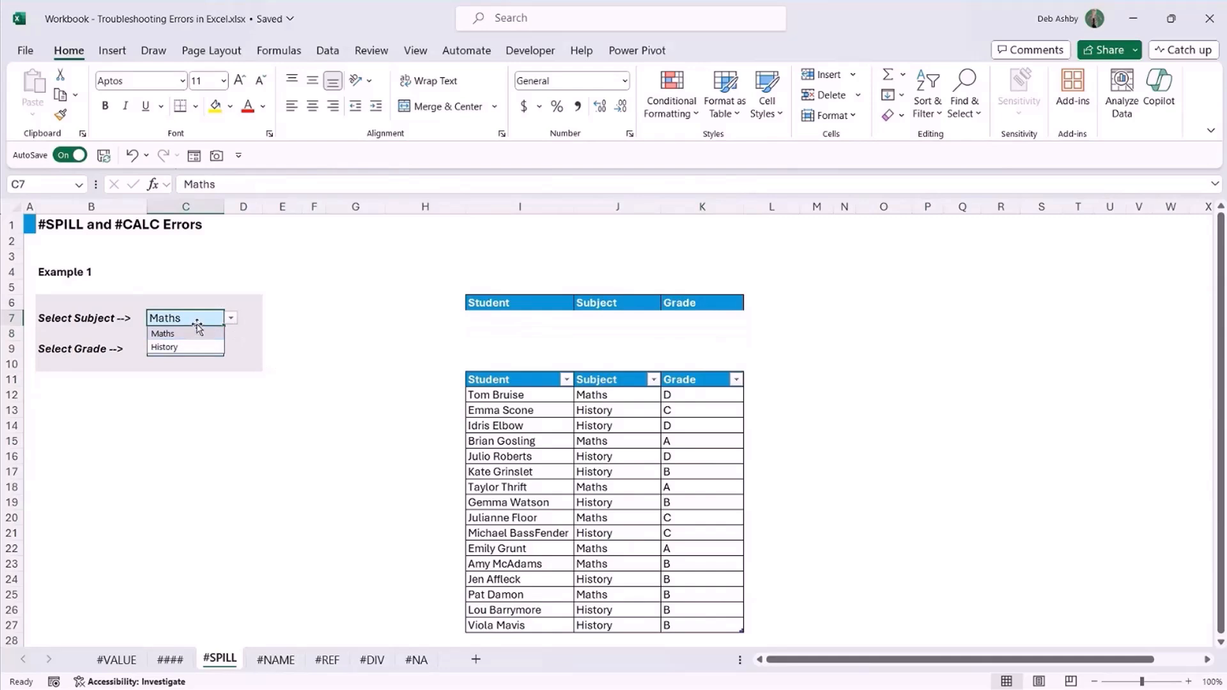
{"action": "left_click", "coordinate": [217, 351]}
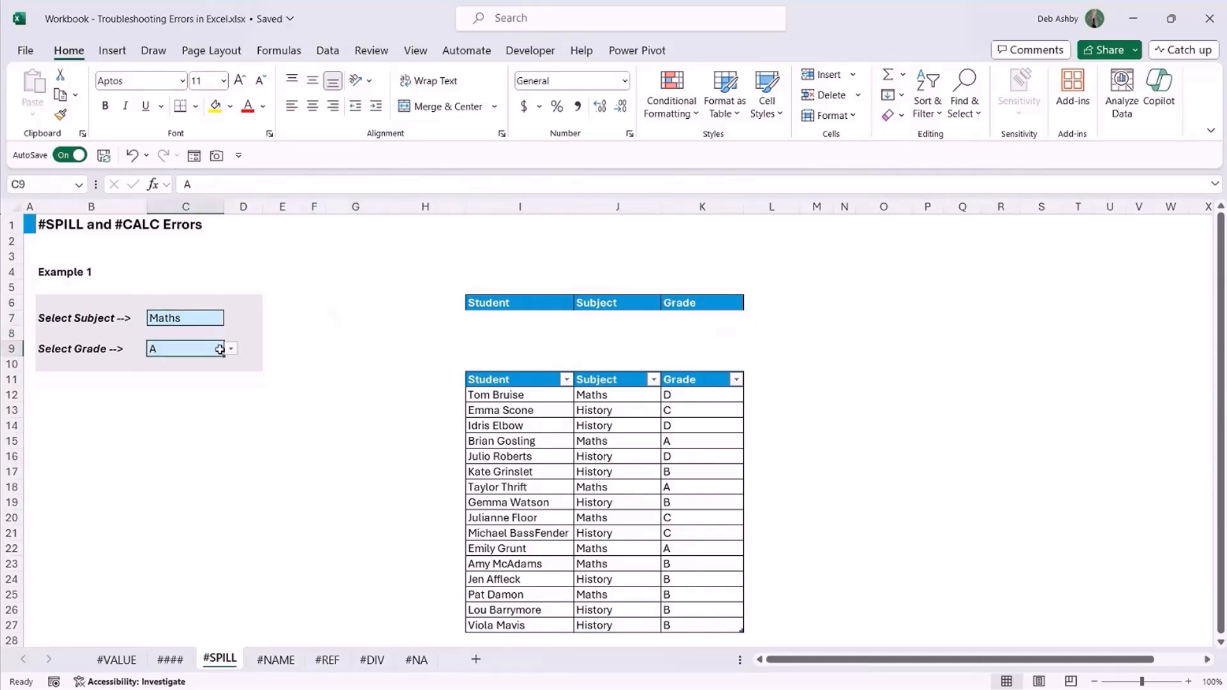
{"action": "left_click", "coordinate": [231, 351]}
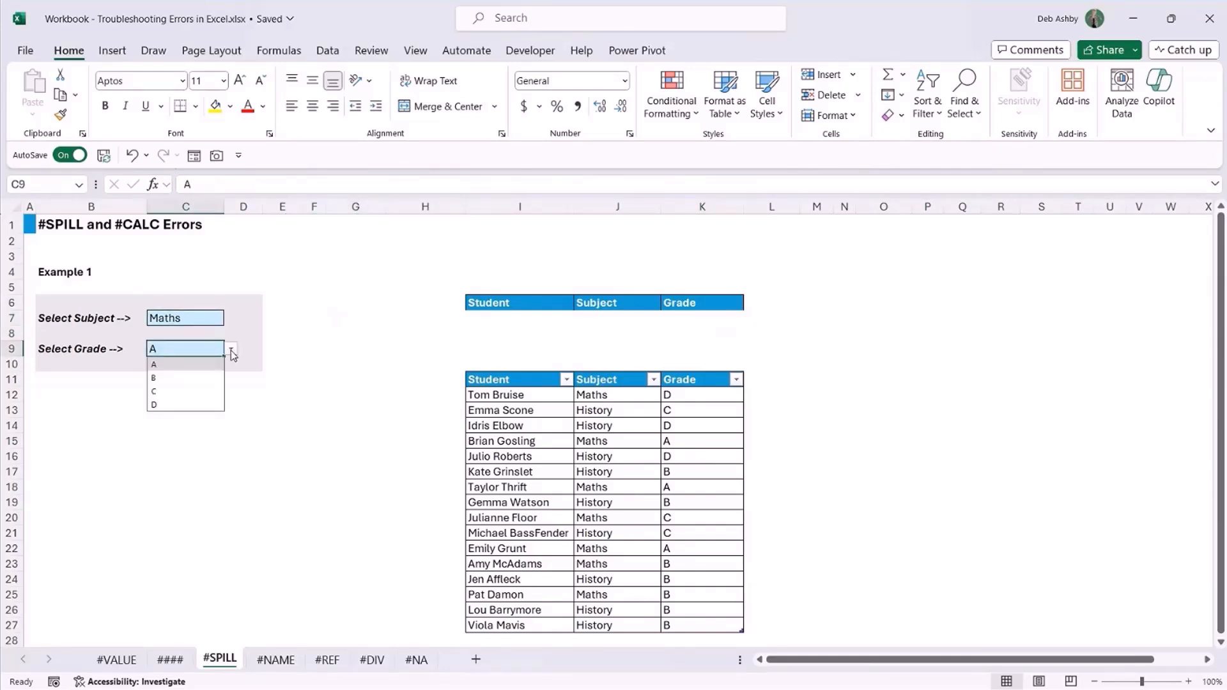
{"action": "left_click", "coordinate": [293, 332]}
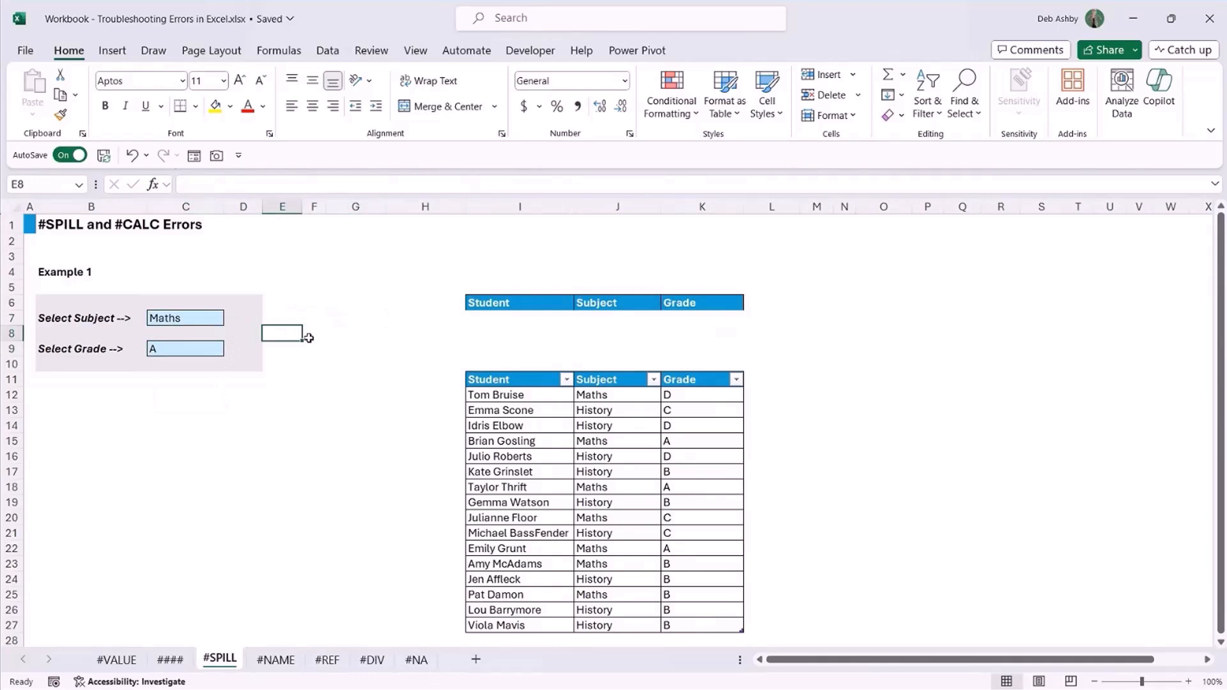
- Start a FILTER formula in I7 using Table1 as the array and the condition that Table1[Subject] equals C7
{"action": "left_click", "coordinate": [488, 319]}
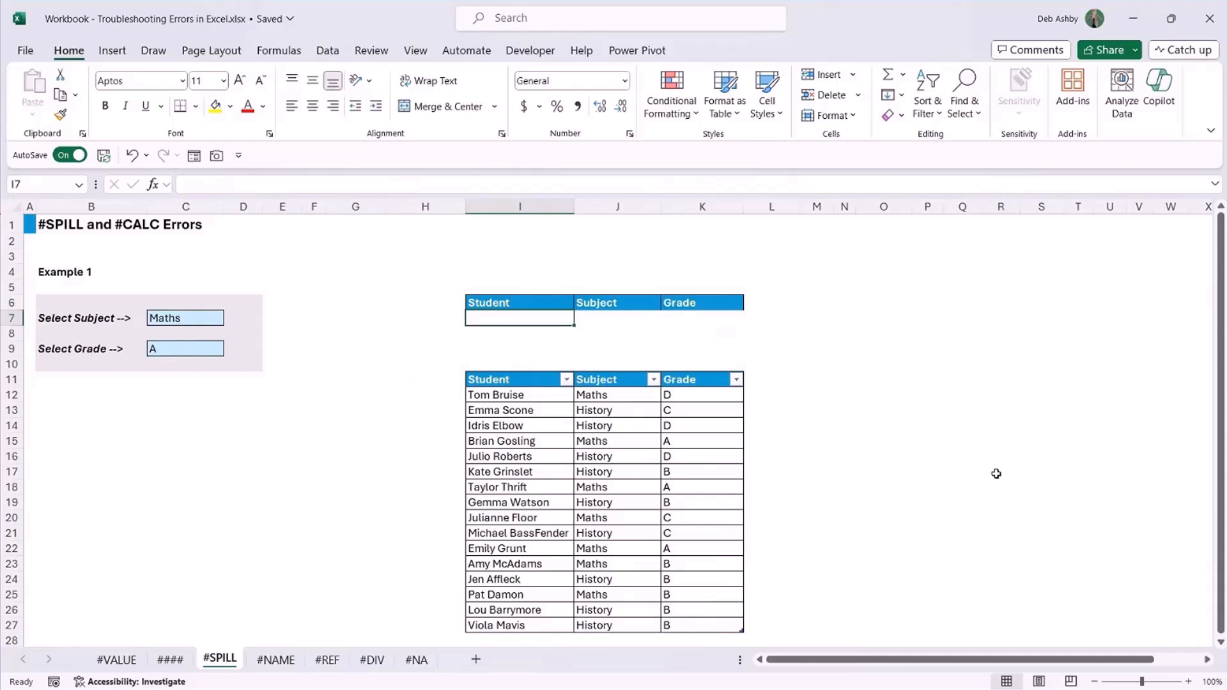
{"action": "type", "text": "=FILTER"}
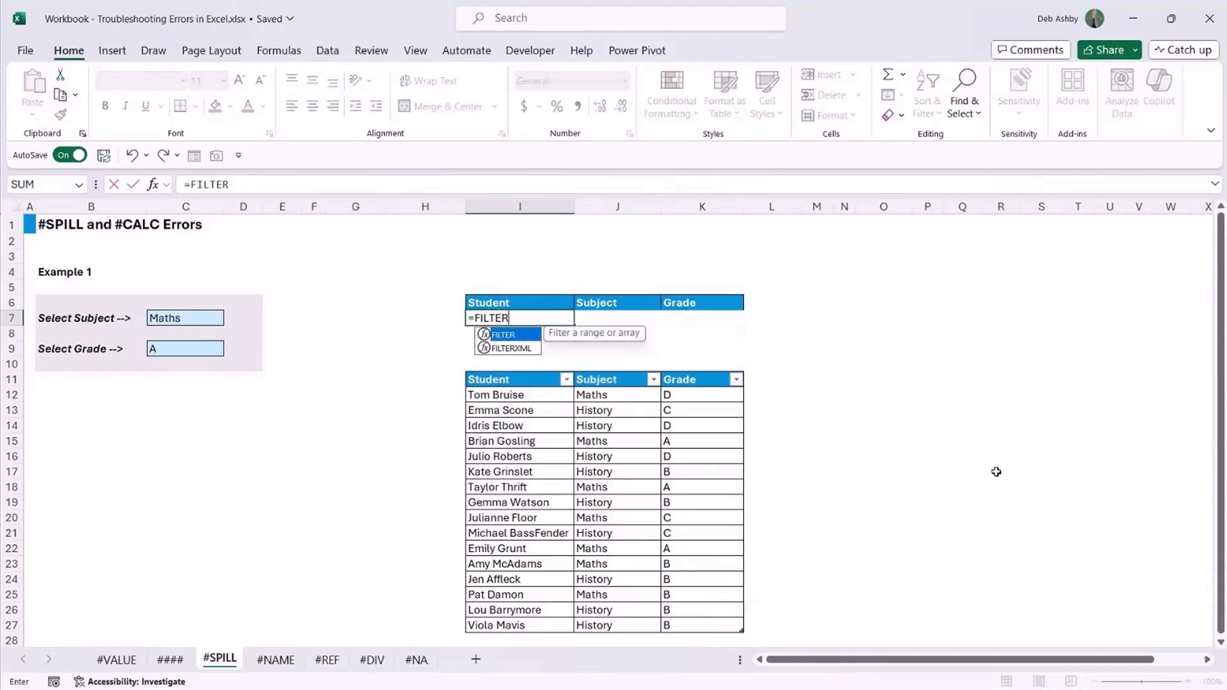
{"action": "type", "text": "("}
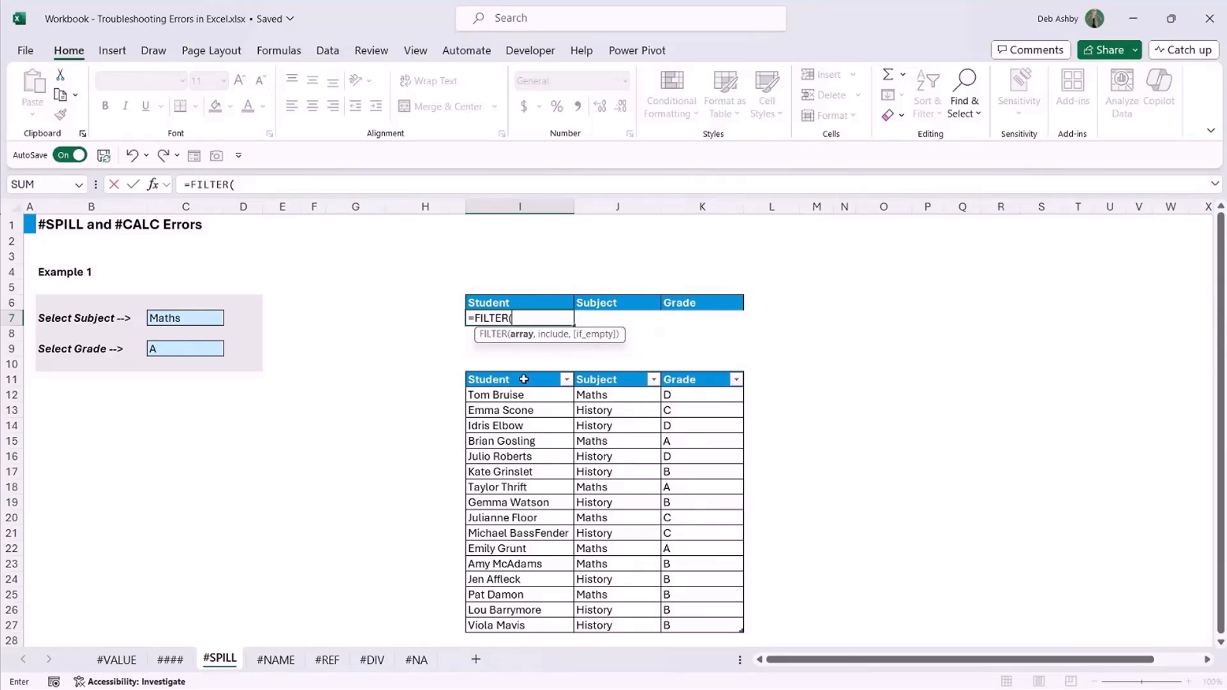
{"action": "left_click_drag", "start_coordinate": [518, 370], "coordinate": [693, 373]}
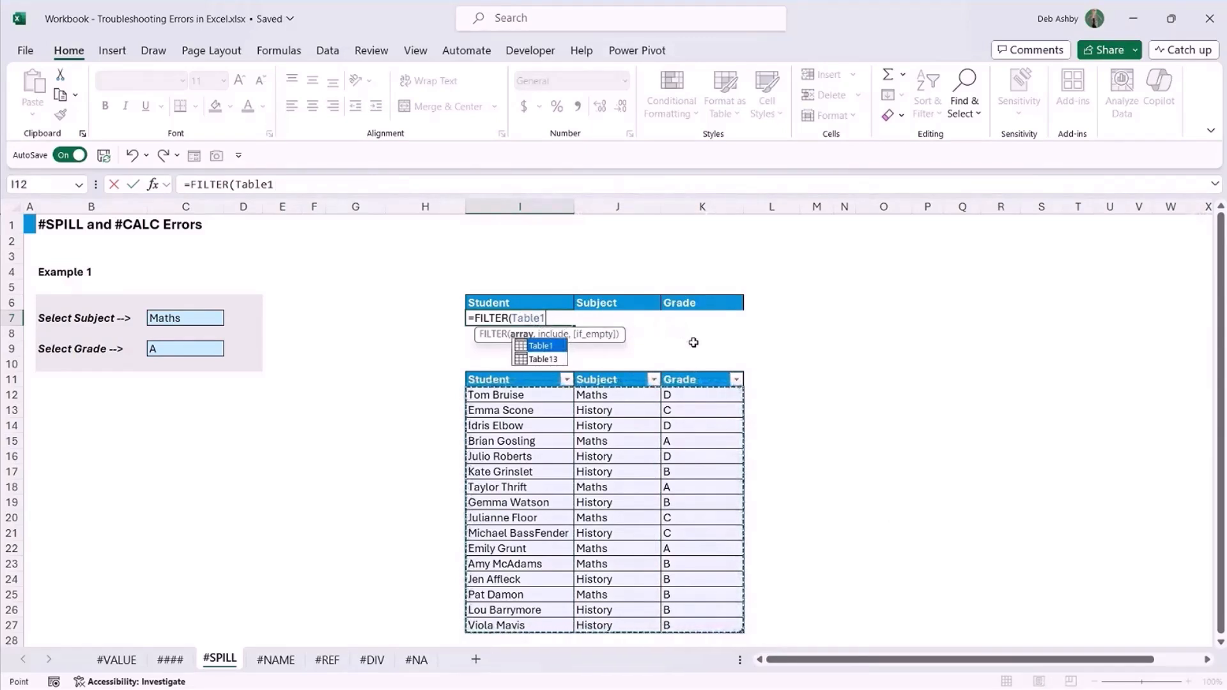
{"action": "type", "text": ","}
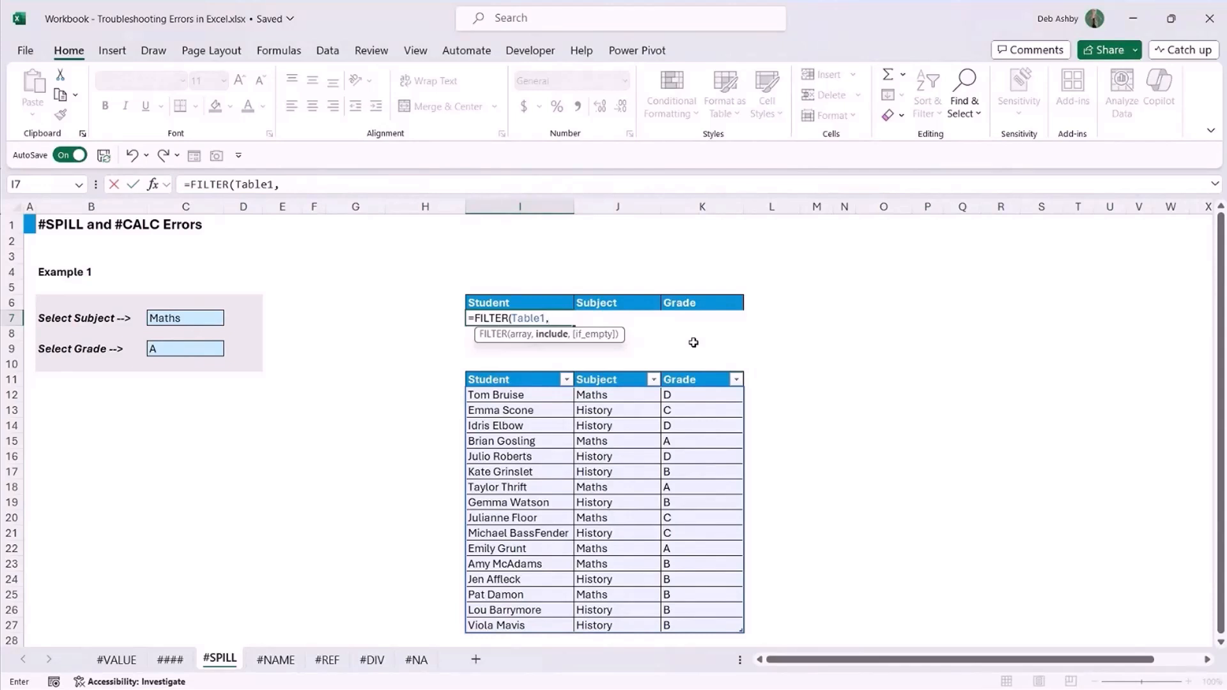
{"action": "type", "text": "("}
{"action": "left_click", "coordinate": [629, 371]}
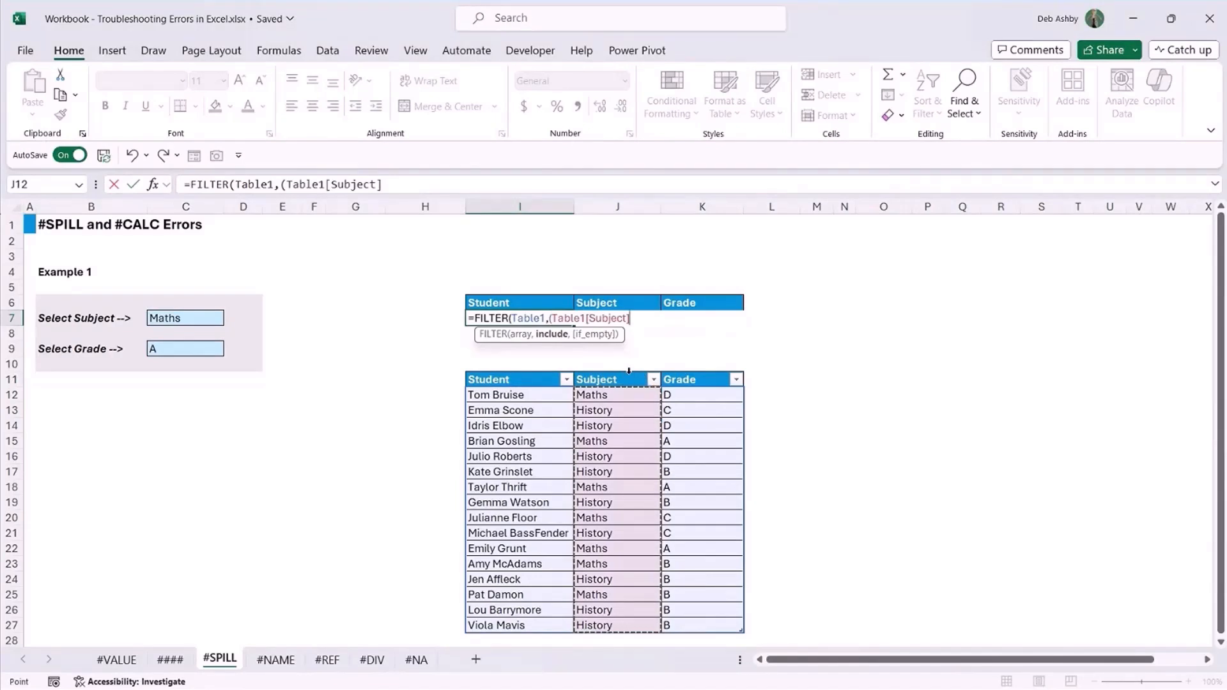
{"action": "type", "text": "="}
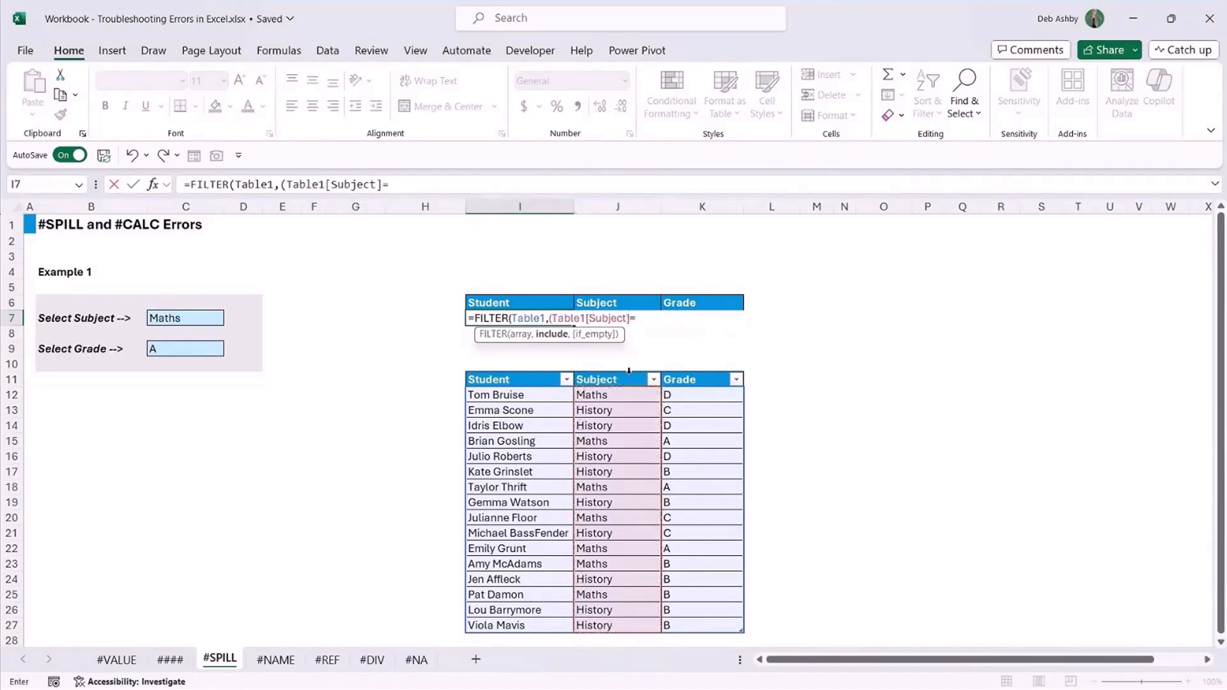
{"action": "left_click", "coordinate": [192, 318]}
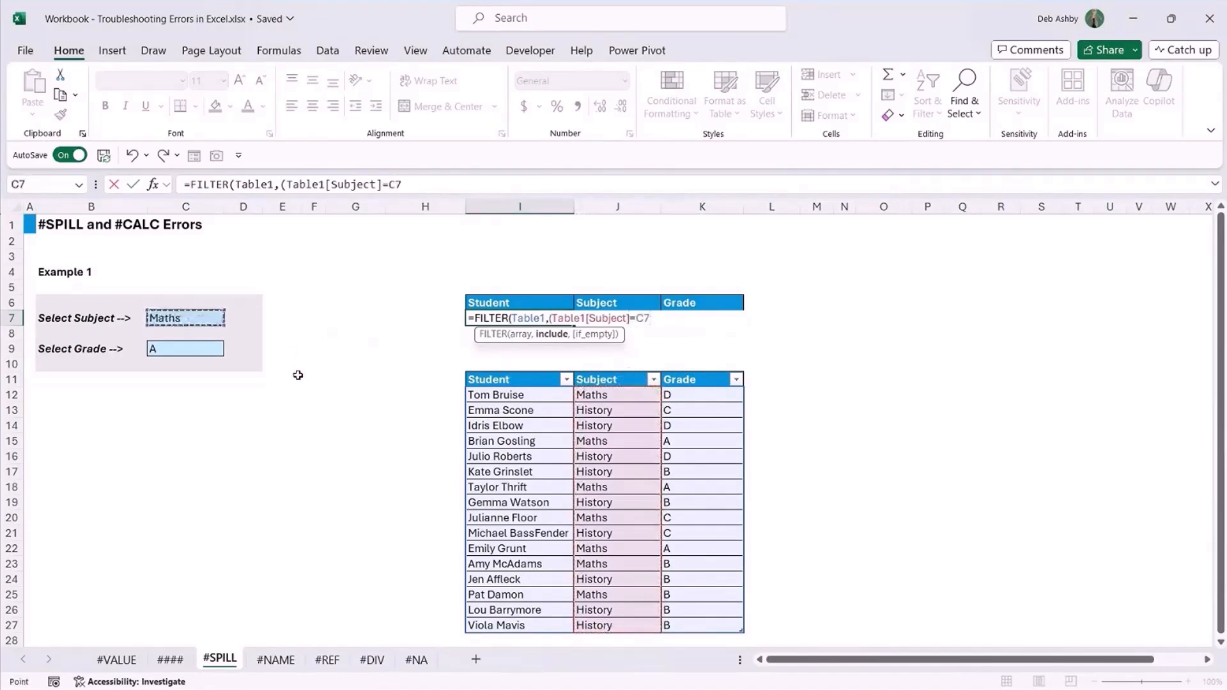
- Multiply by a second condition that Table1[Grade] equals C9 and complete the FILTER formula in I7
{"action": "type", "text": ")*("}
{"action": "left_click", "coordinate": [683, 370]}
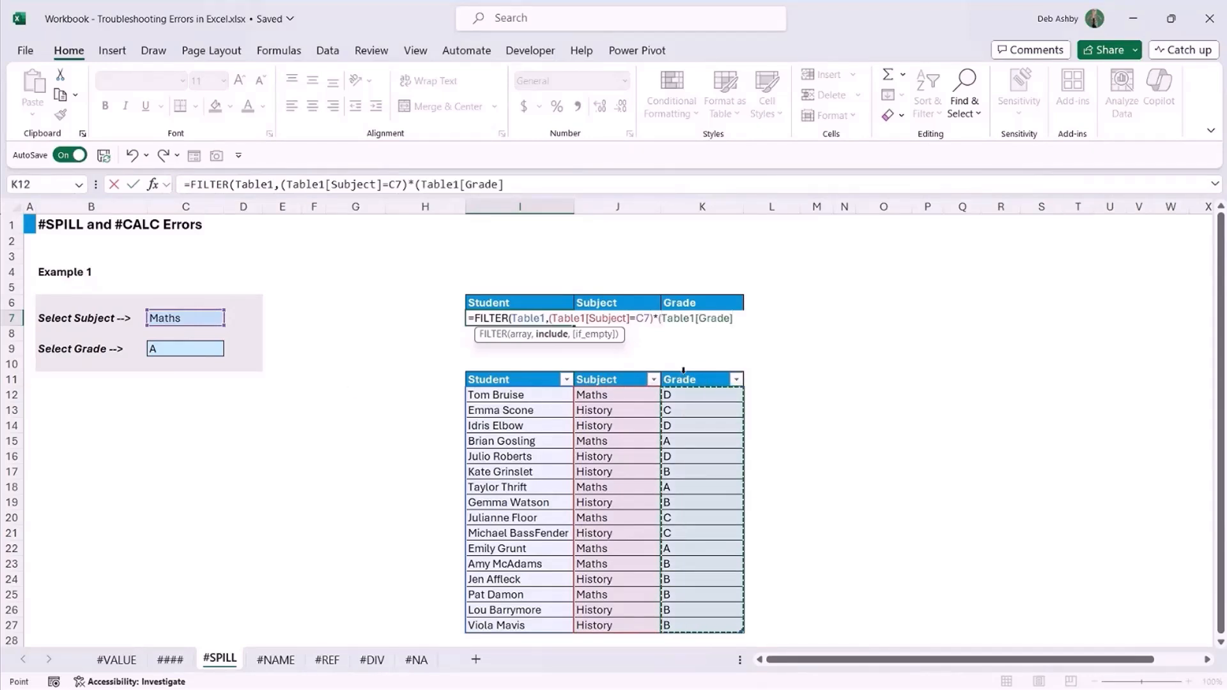
{"action": "type", "text": "="}
{"action": "left_click", "coordinate": [156, 344]}
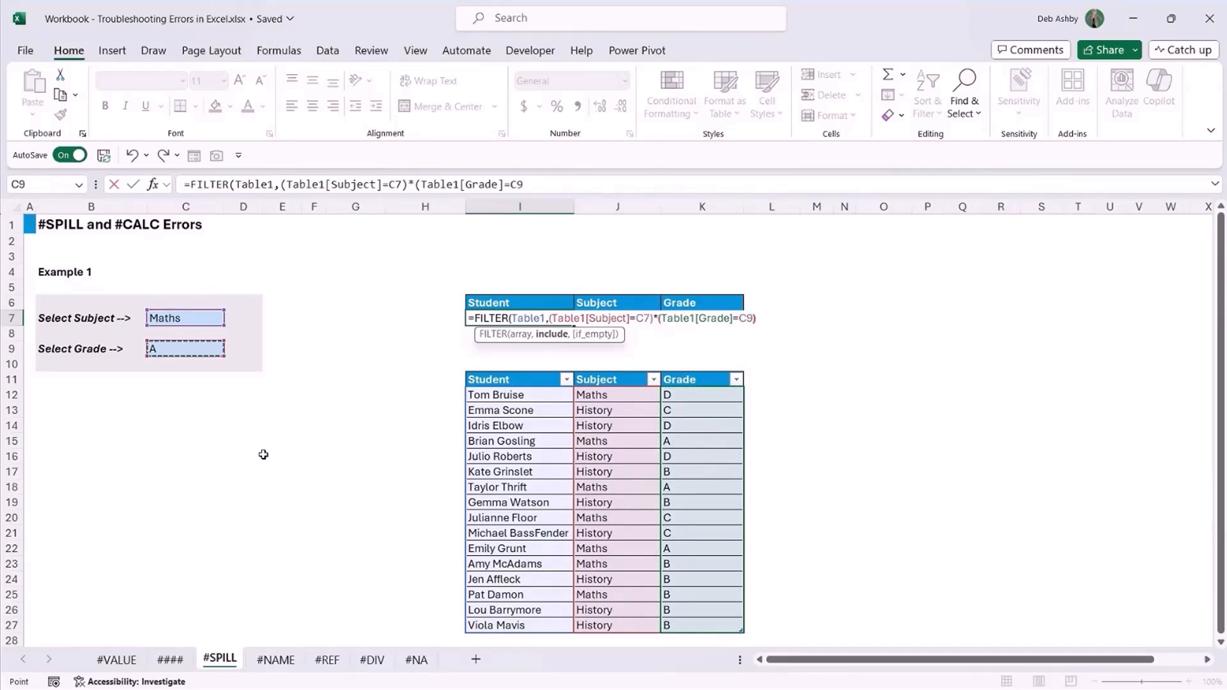
{"action": "type", "text": "))"}
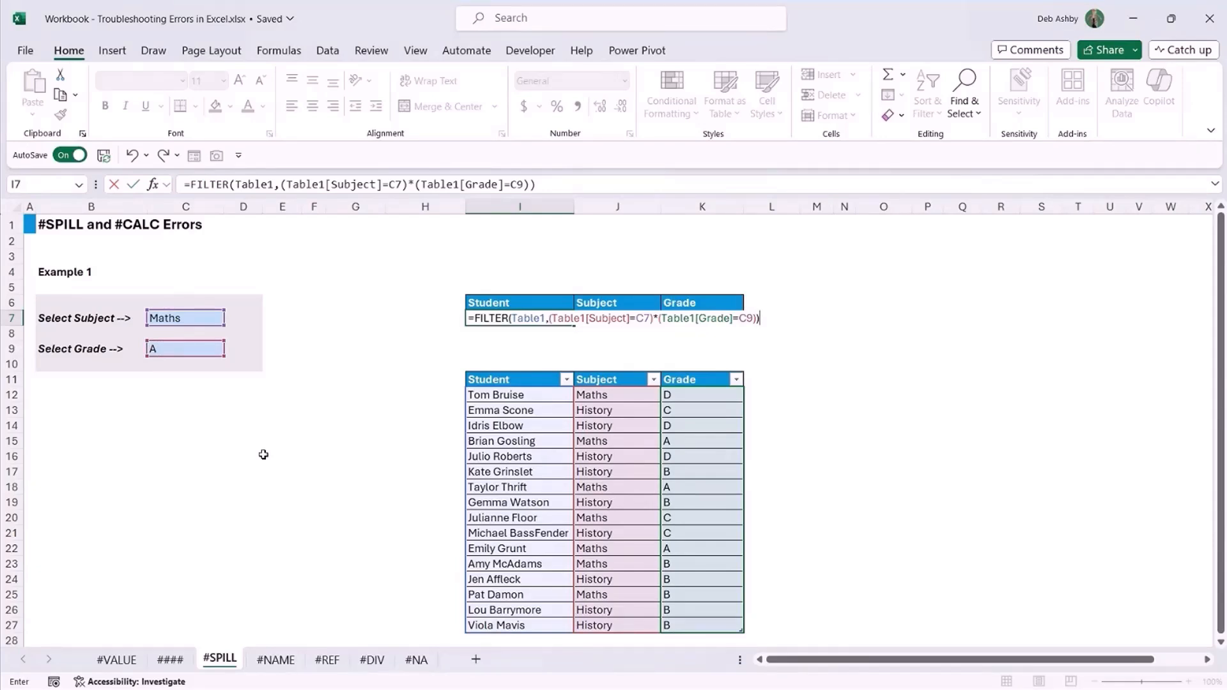
{"action": "key", "text": "Return"}
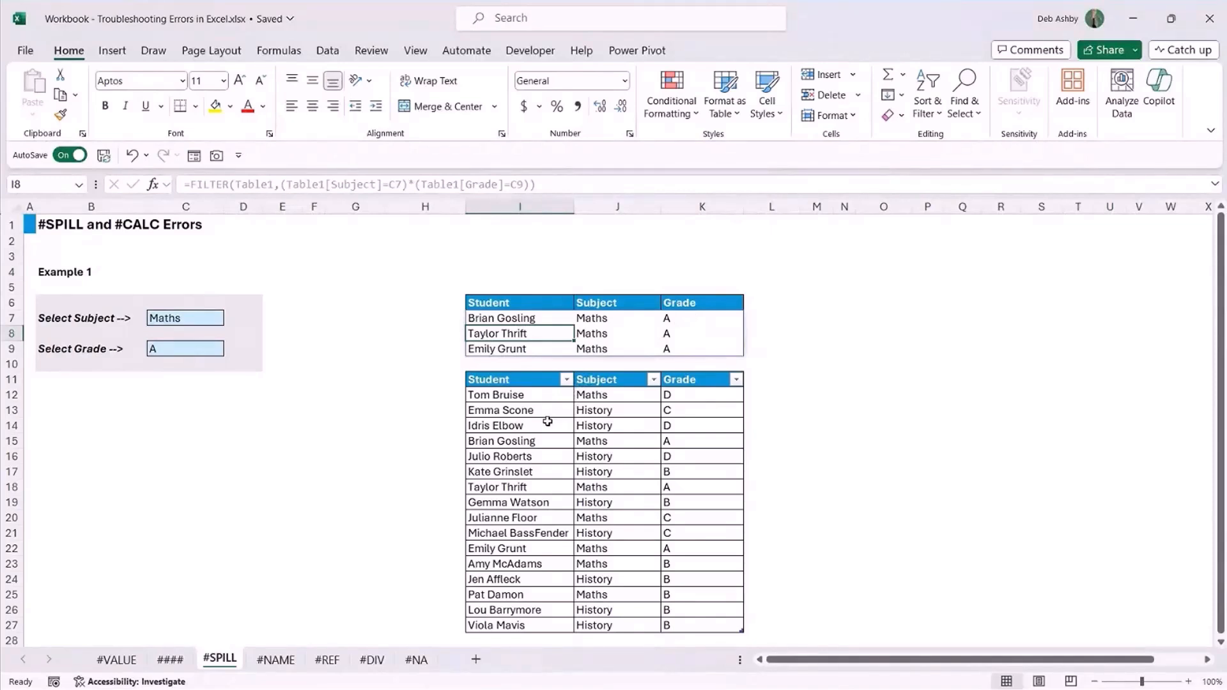
- Set Select Subject (C7) to History and Select Grade (C9) to B
{"action": "left_click", "coordinate": [202, 318]}
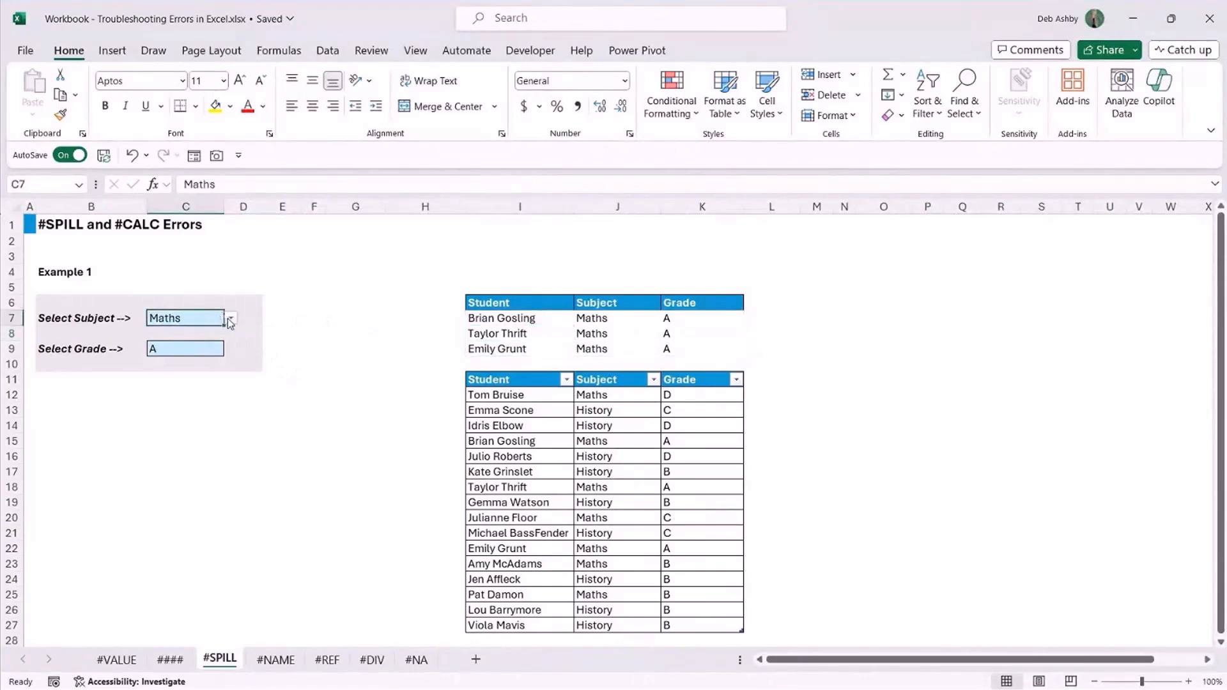
{"action": "left_click", "coordinate": [230, 318]}
{"action": "left_click", "coordinate": [216, 349]}
{"action": "left_click", "coordinate": [216, 349]}
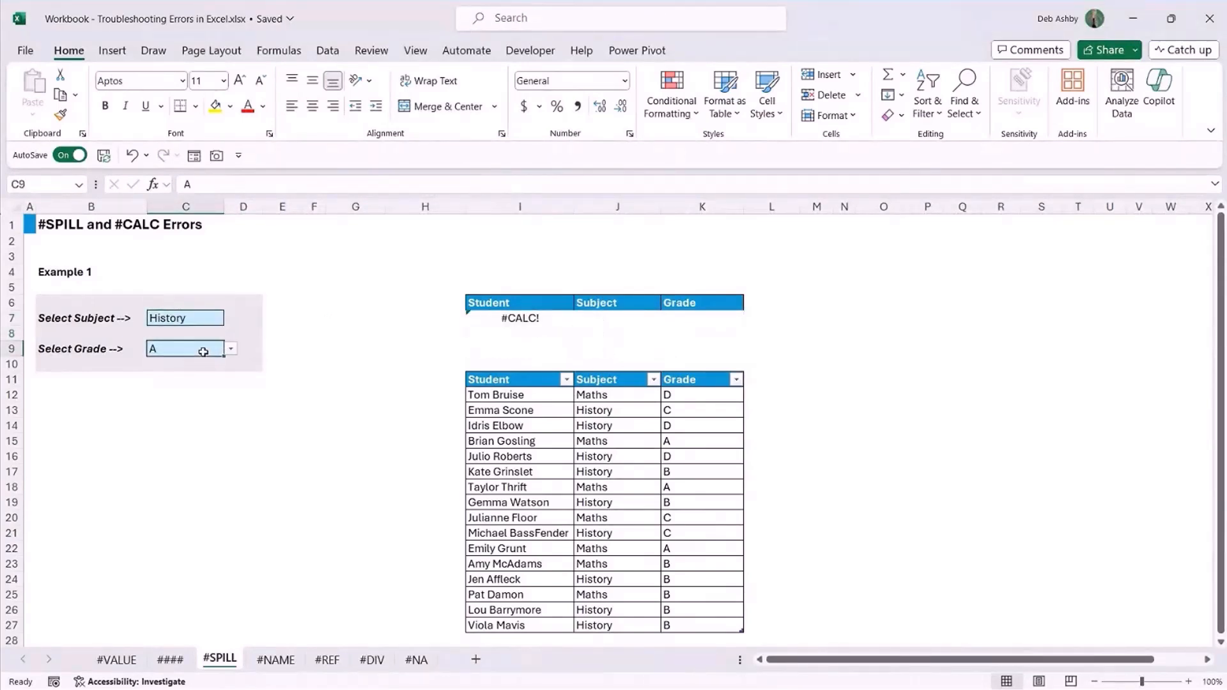
{"action": "left_click", "coordinate": [231, 349]}
{"action": "left_click", "coordinate": [191, 374]}
- Move the whole source table, headers included, from I11 to B13 to clear the spill range below I7
{"action": "scroll", "coordinate": [523, 339], "scroll_direction": "down", "scroll_amount": 1}
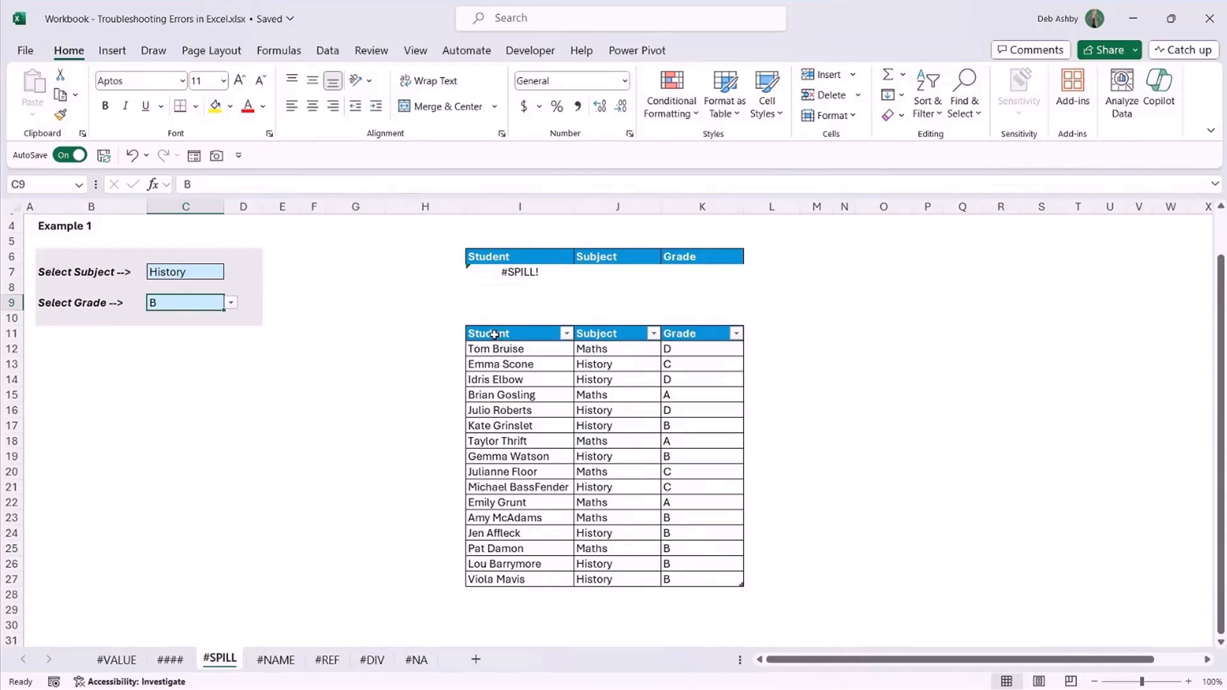
{"action": "left_click_drag", "start_coordinate": [495, 335], "coordinate": [687, 580]}
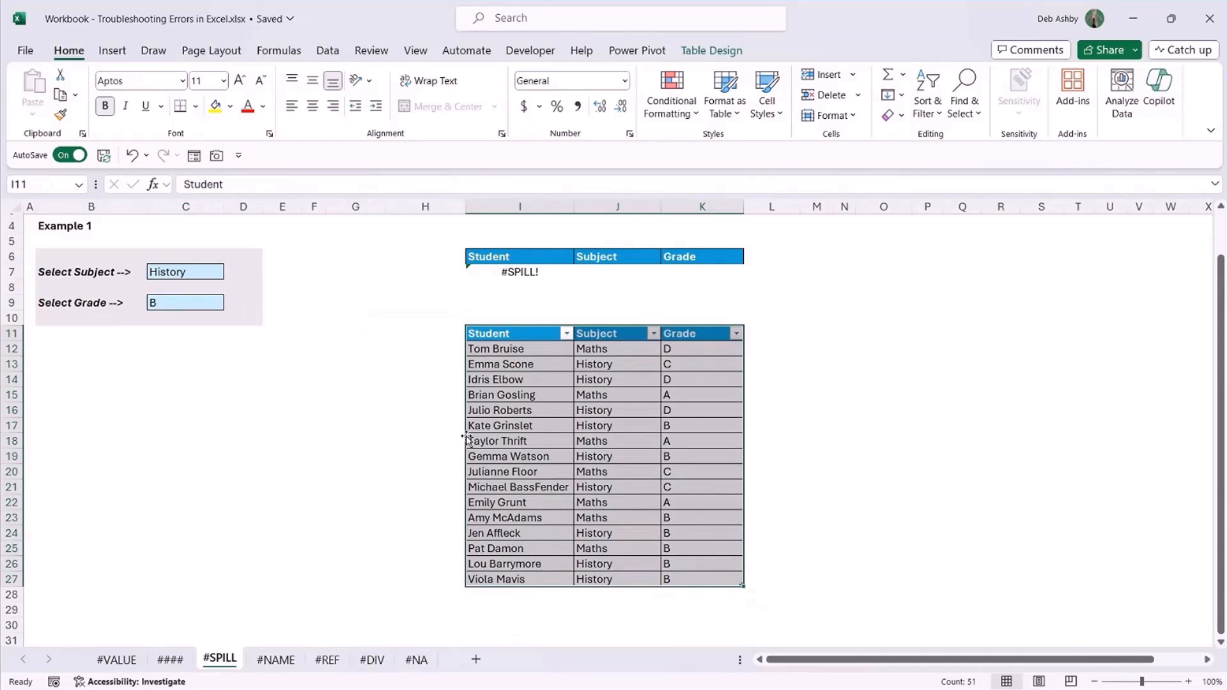
{"action": "left_click_drag", "start_coordinate": [467, 441], "coordinate": [112, 469]}
{"action": "scroll", "coordinate": [575, 378], "scroll_direction": "up", "scroll_amount": 1}
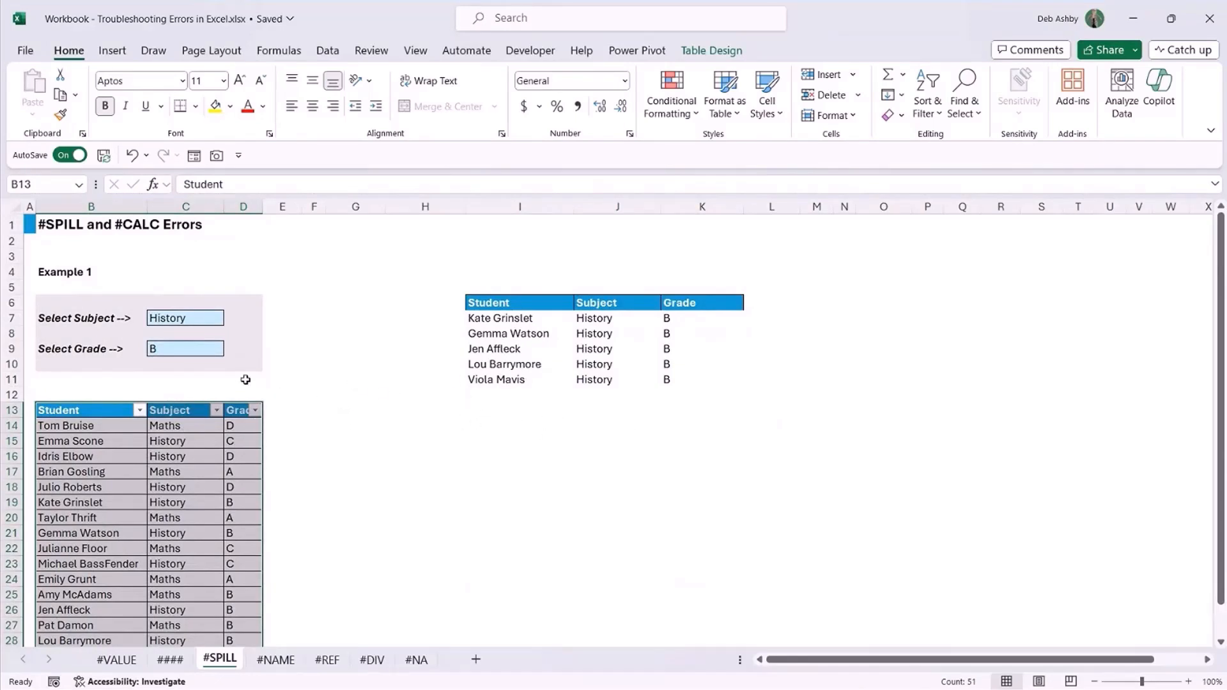
- Set Select Grade (C9) to A, keeping History as the subject
{"action": "key", "text": "ctrl+z"}
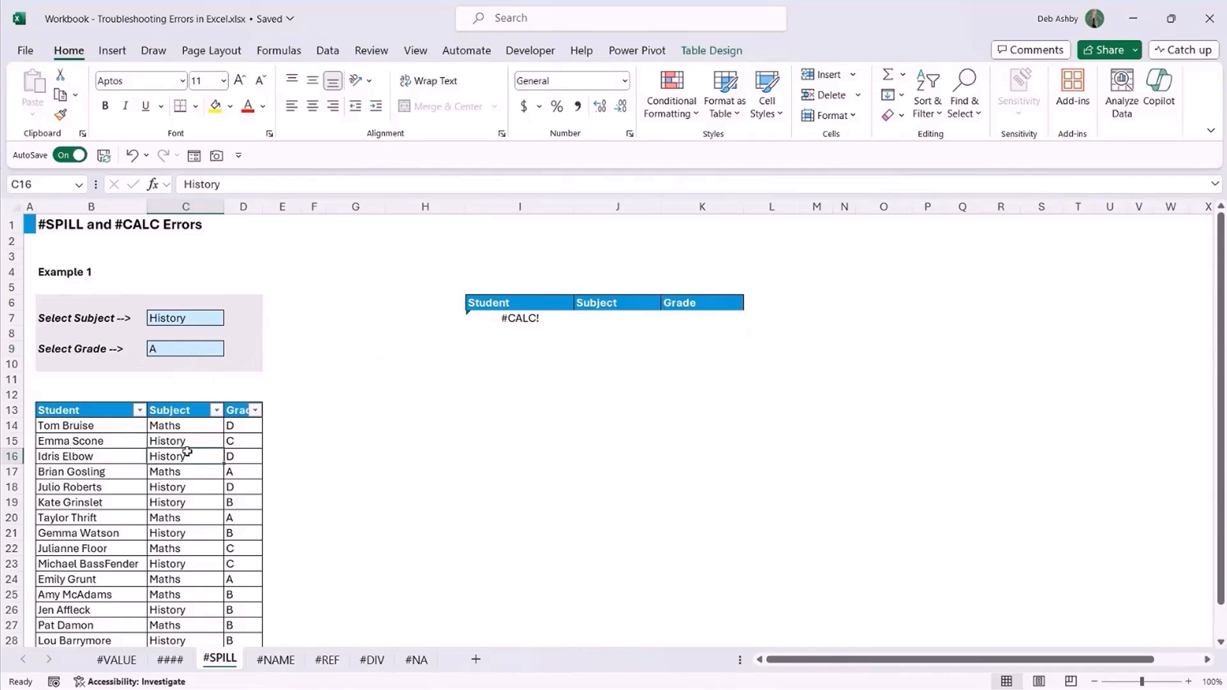
{"action": "scroll", "coordinate": [182, 448], "scroll_direction": "down", "scroll_amount": 1}
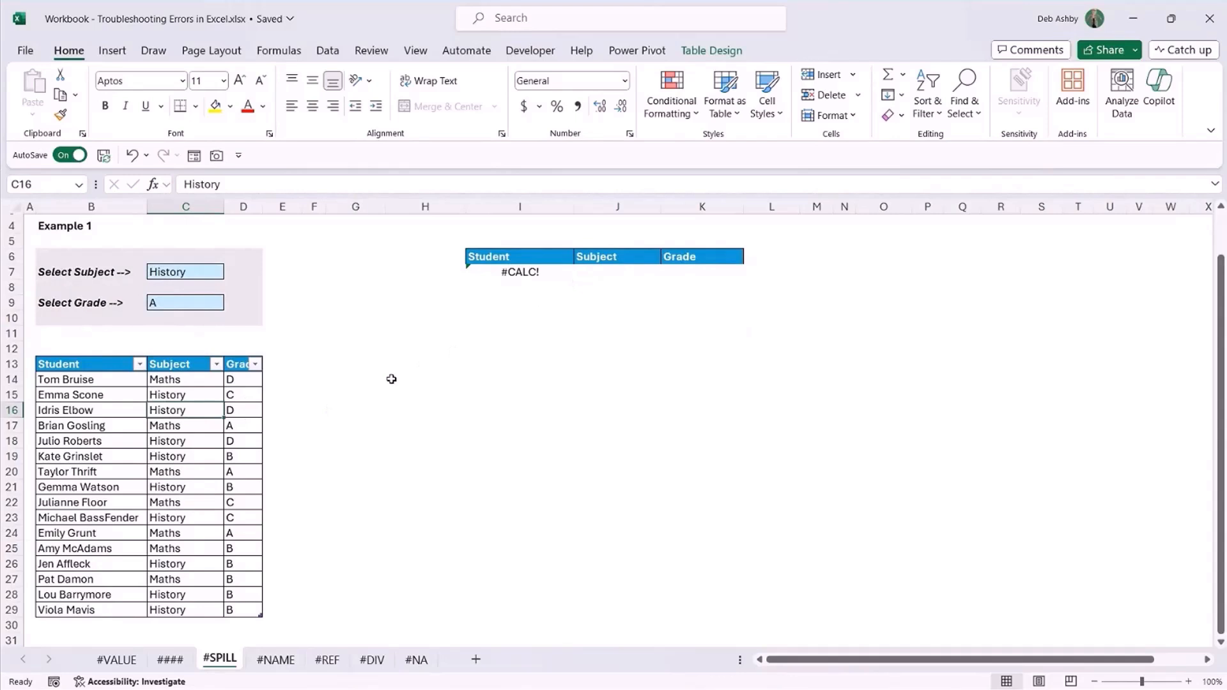
{"action": "scroll", "coordinate": [391, 380], "scroll_direction": "up", "scroll_amount": 1}
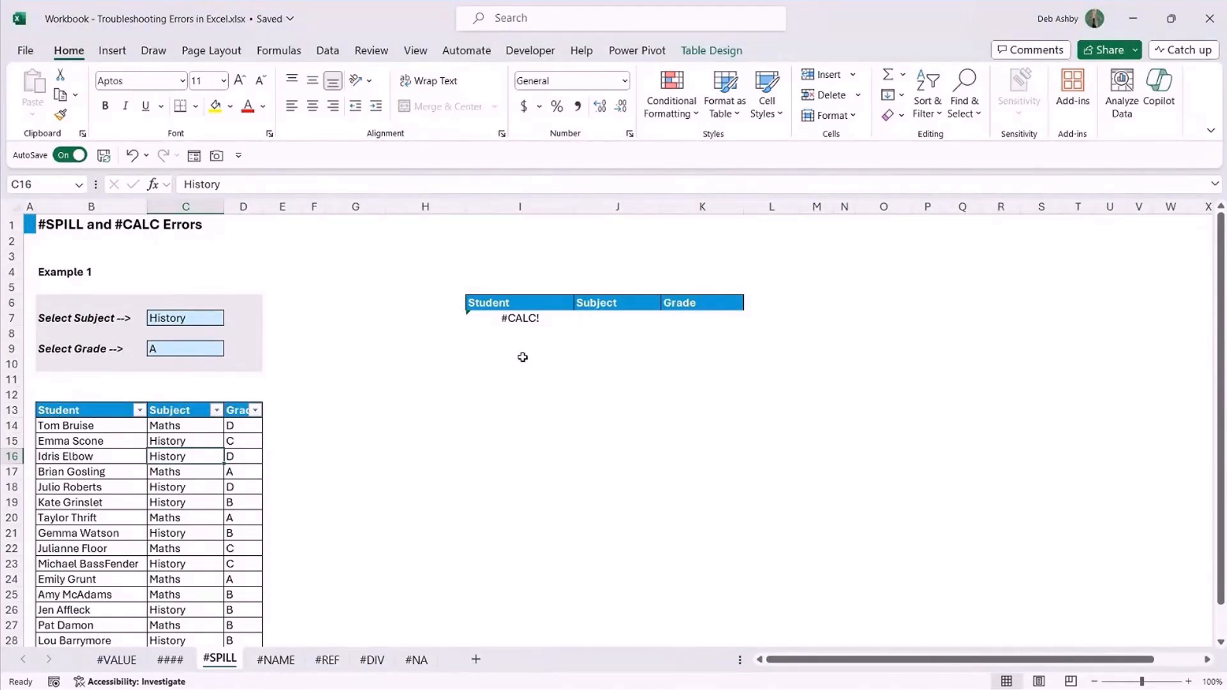
- Add "No Records" as the if_empty argument of the FILTER formula in I7
{"action": "left_click", "coordinate": [547, 320]}
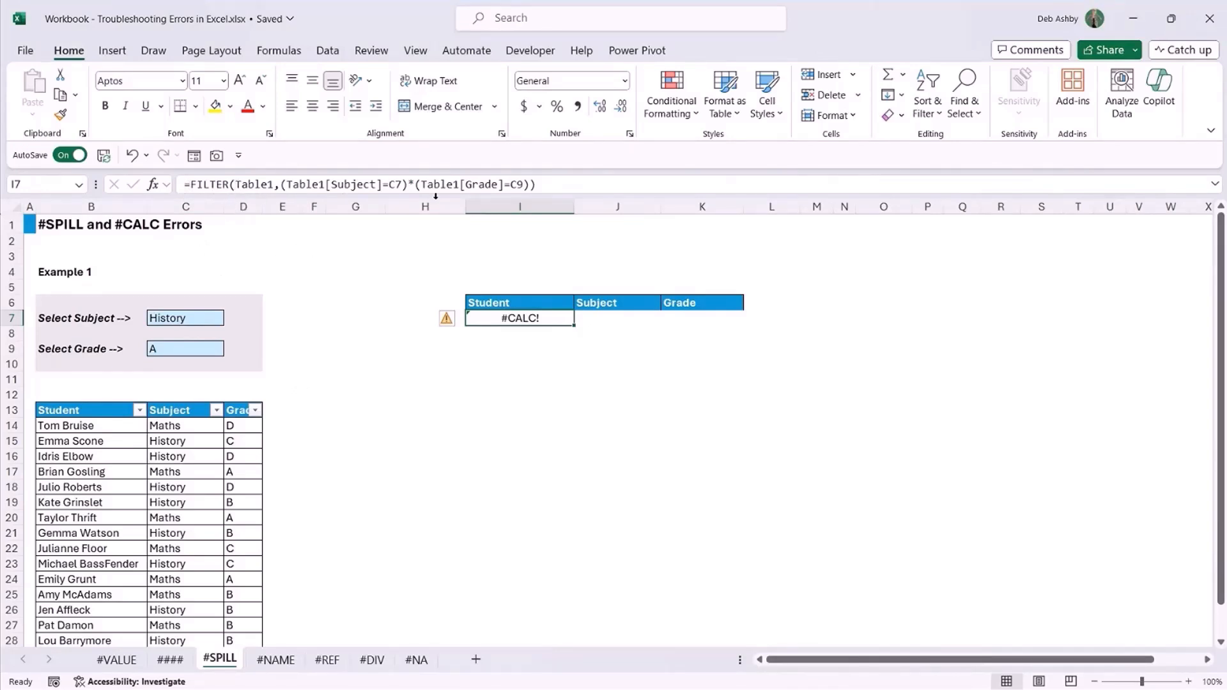
{"action": "left_click", "coordinate": [549, 182]}
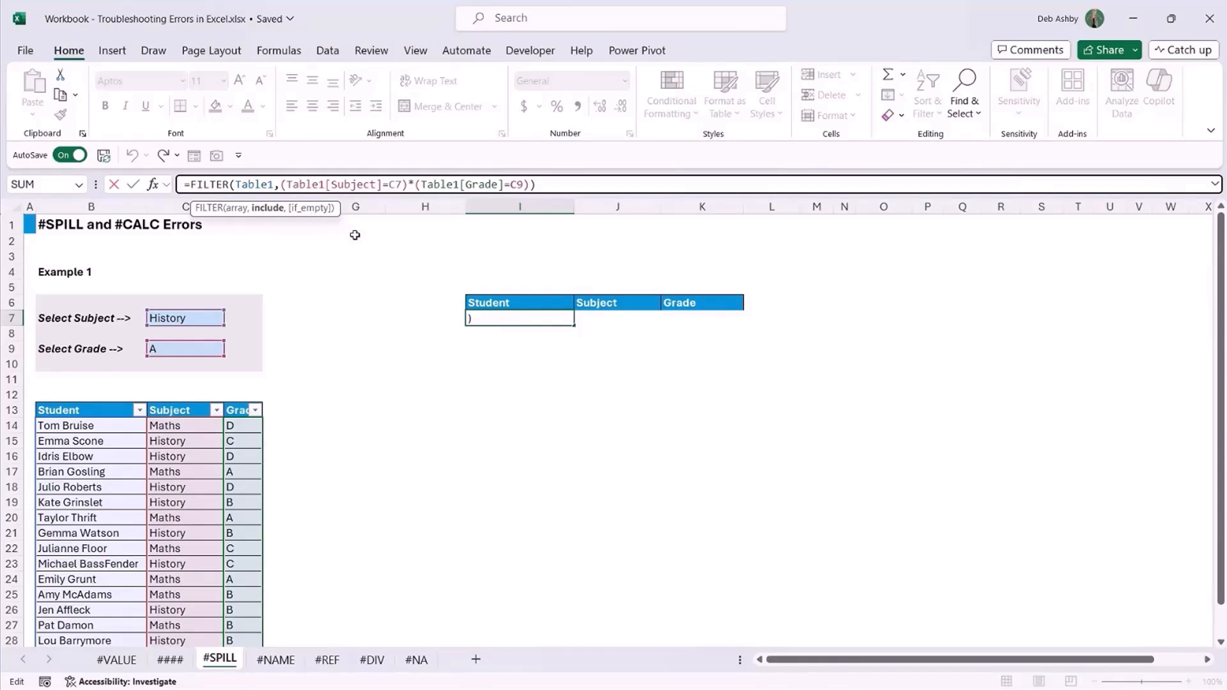
{"action": "type", "text": ","}
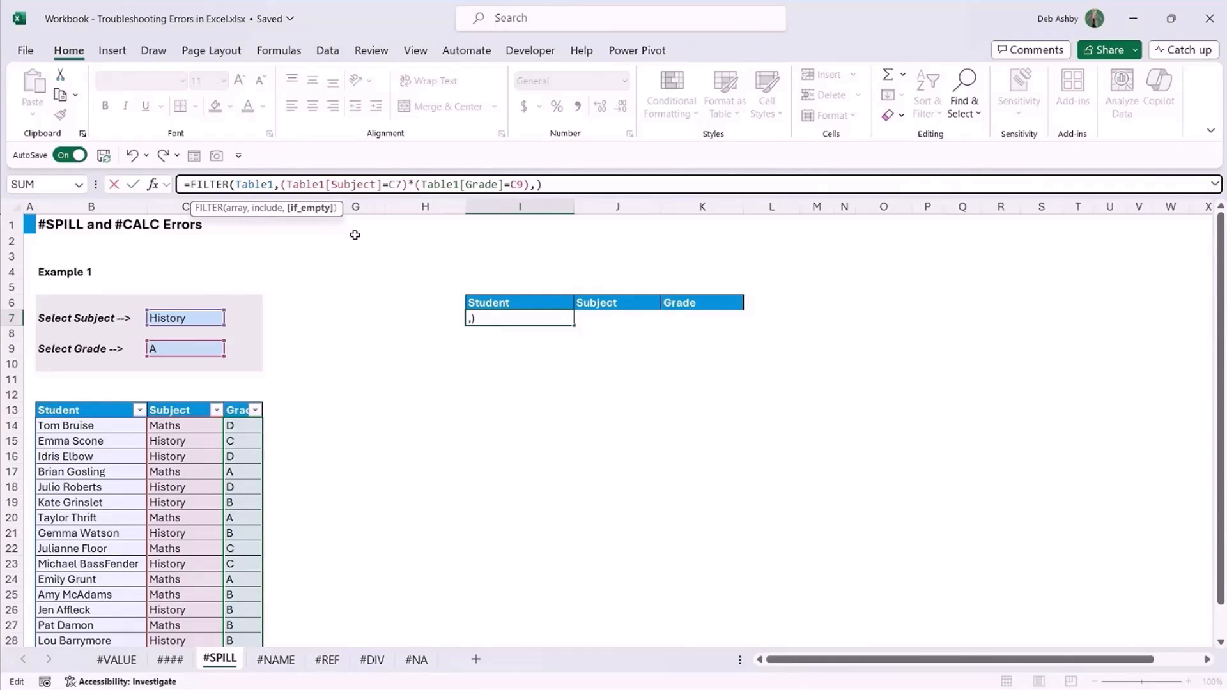
{"action": "type", "text": "\"No Records\""}
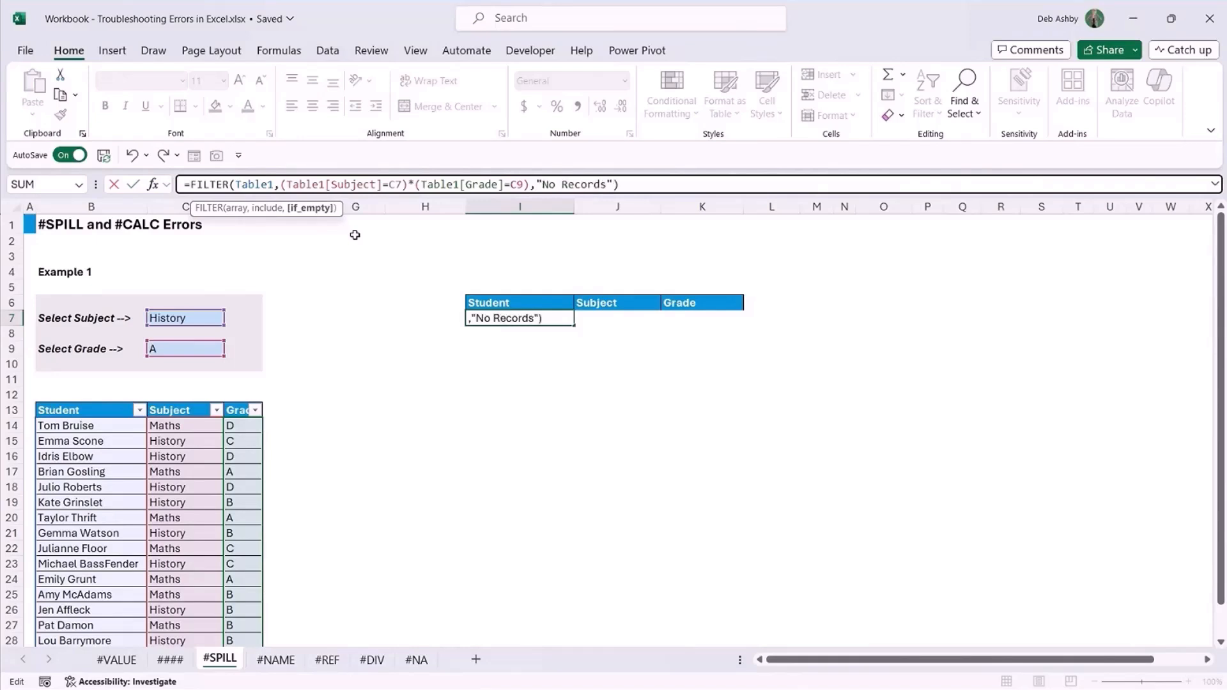
{"action": "key", "text": "Return"}
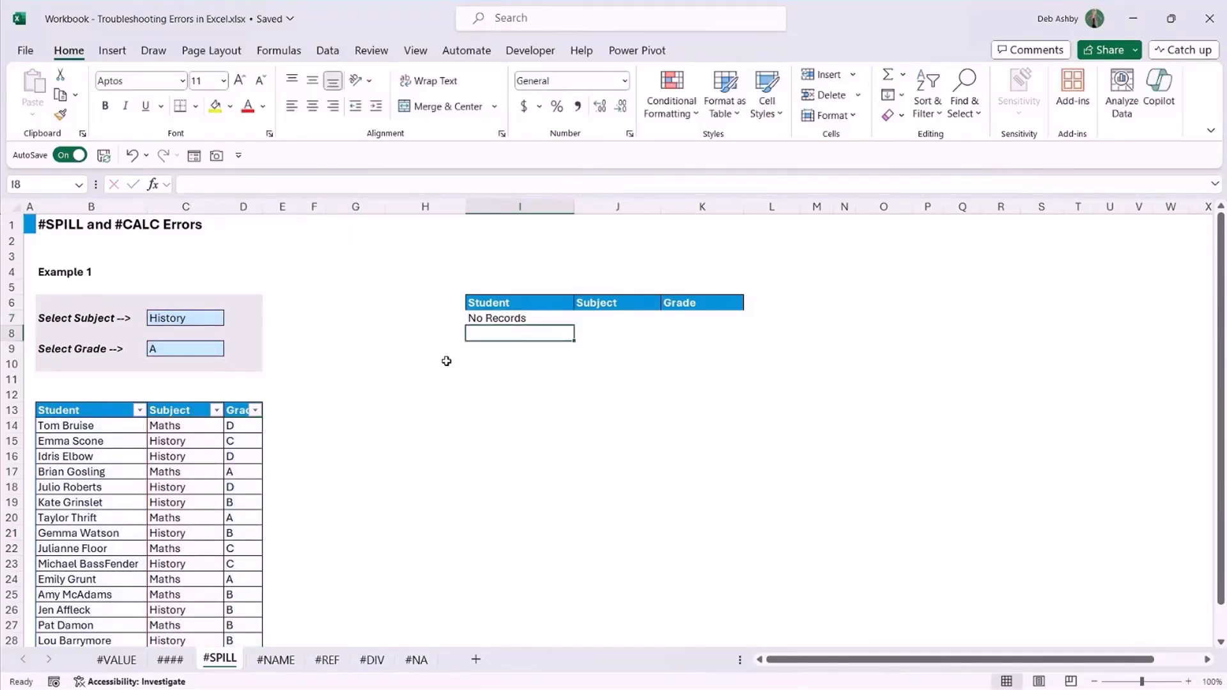
{"action": "left_click", "coordinate": [535, 319]}
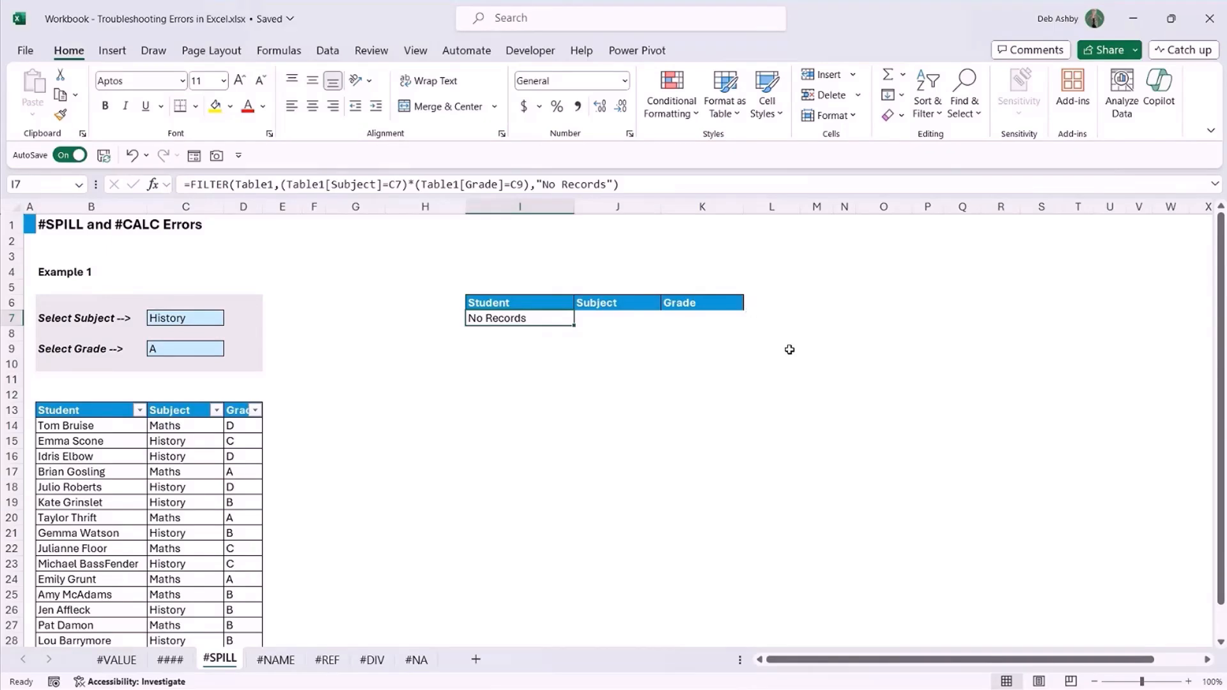
- On the #NAME sheet, correct the misspelled function in the Average cell C23 so the formula reads =AVERAGE(C7:C22)
{"action": "left_click", "coordinate": [323, 313]}
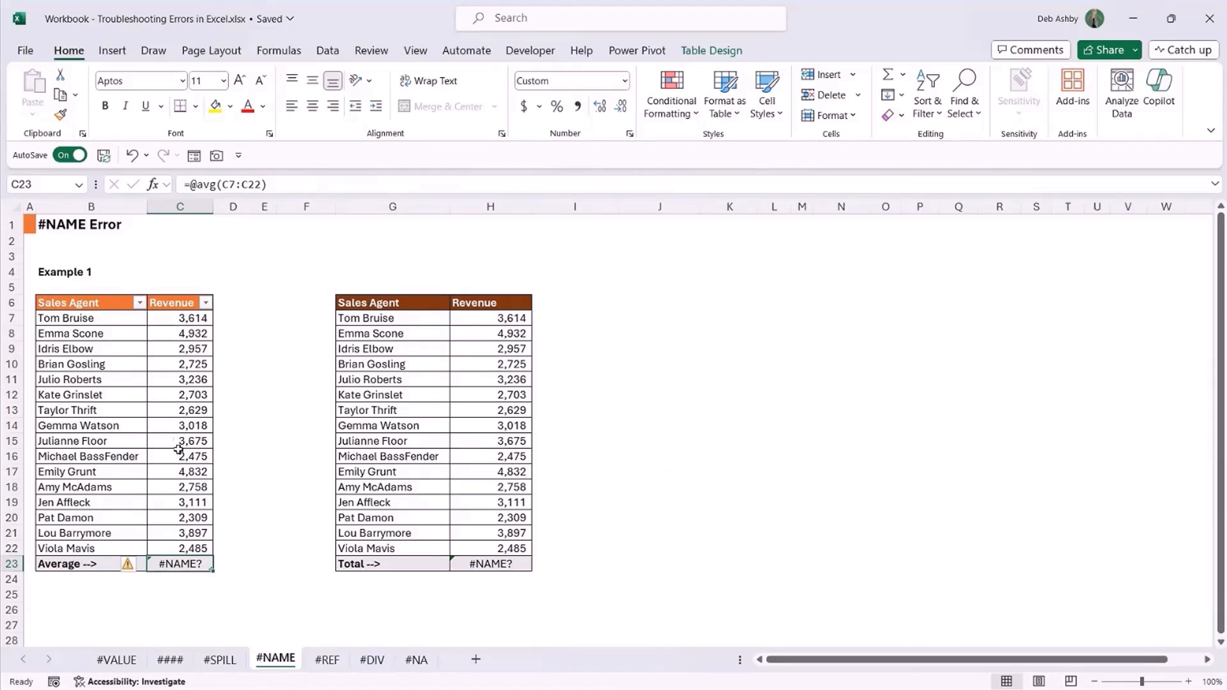
{"action": "double_click", "coordinate": [178, 564]}
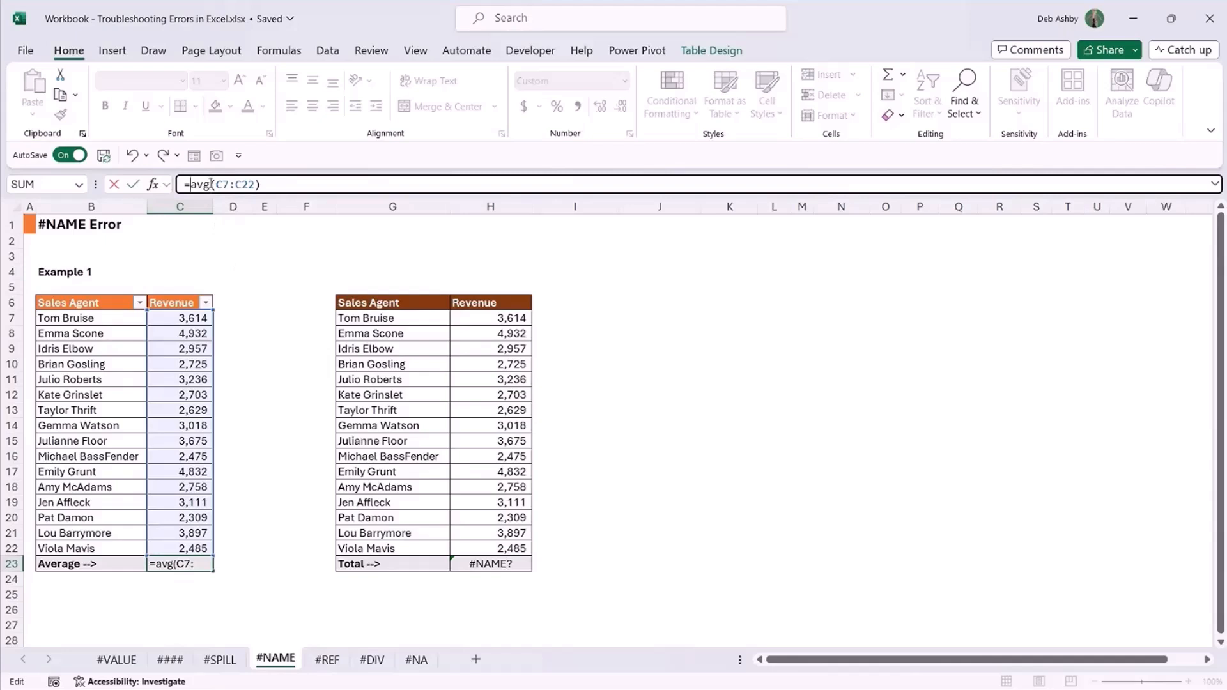
{"action": "key", "text": "BackSpace"}
{"action": "key", "text": "BackSpace"}
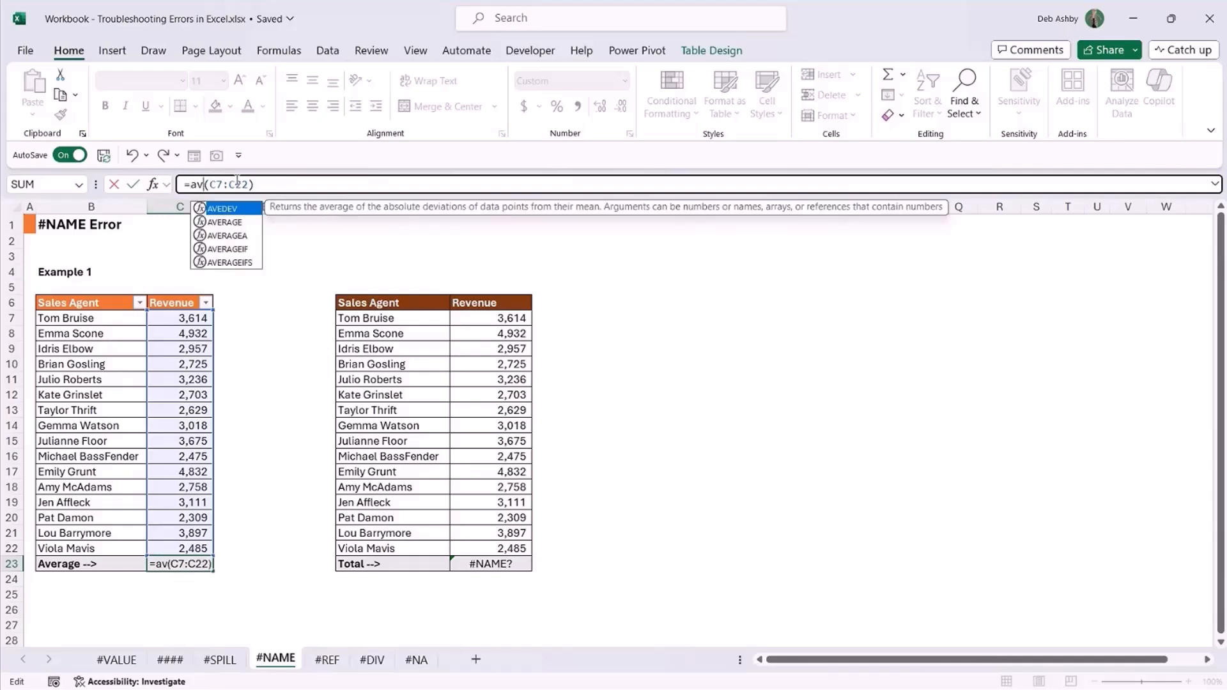
{"action": "type", "text": "verag"}
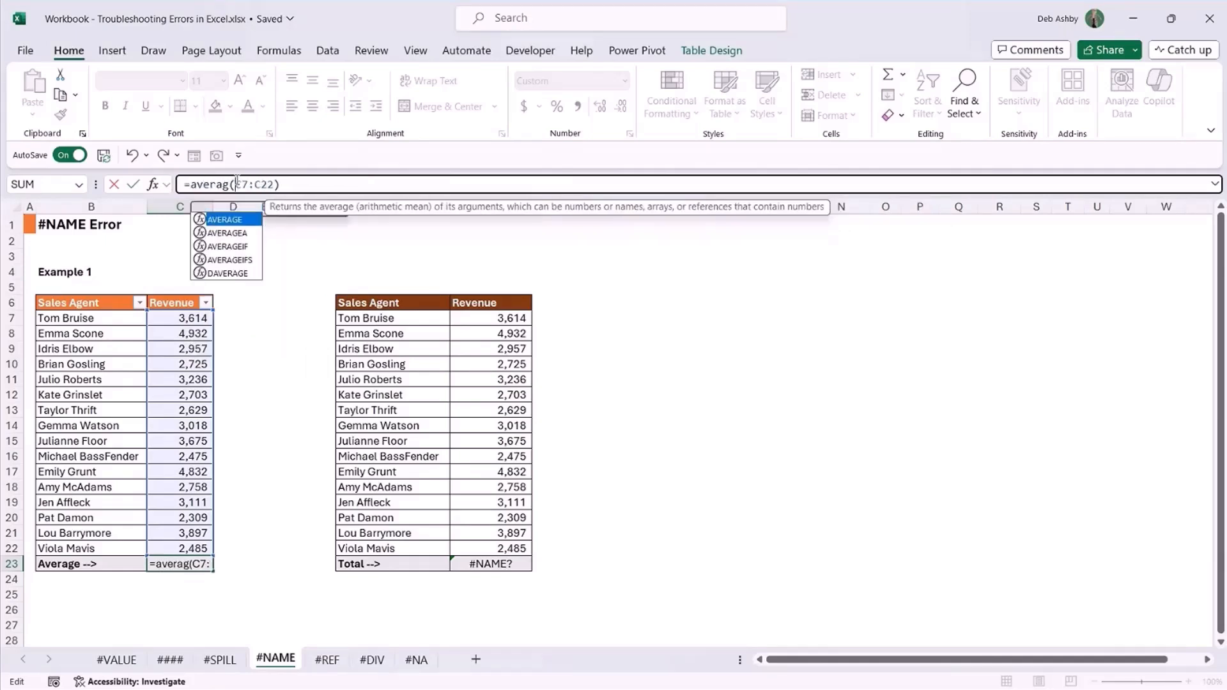
{"action": "key", "text": "Tab"}
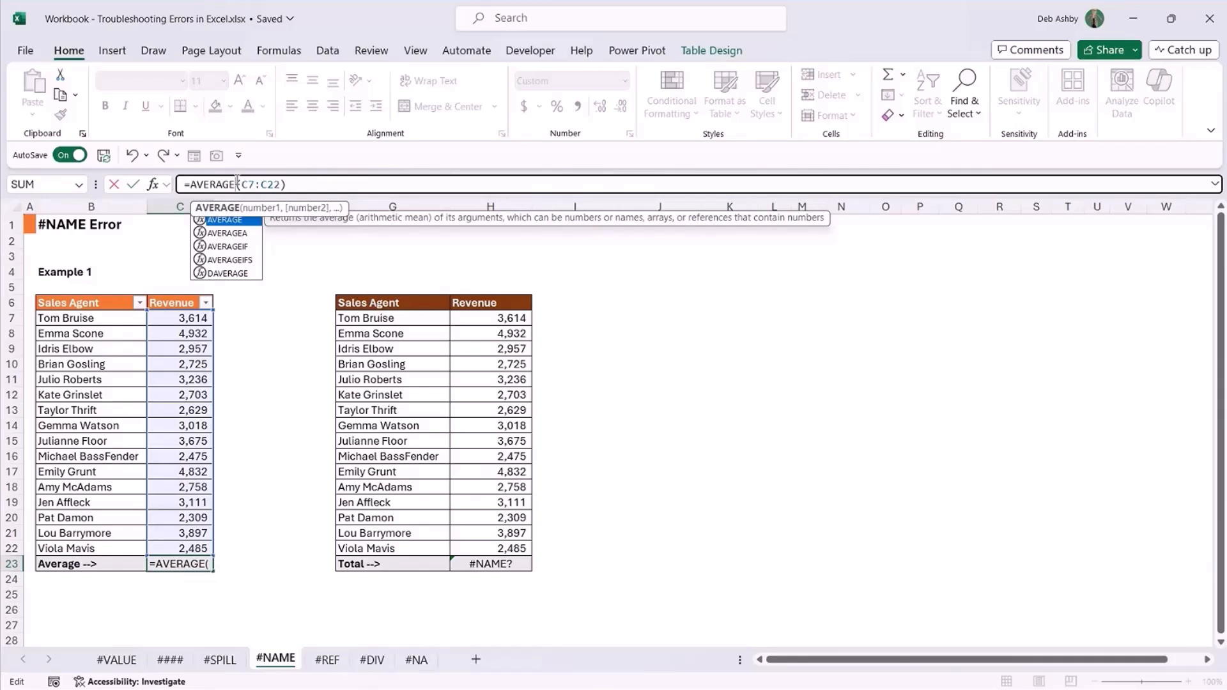
{"action": "key", "text": "Return"}
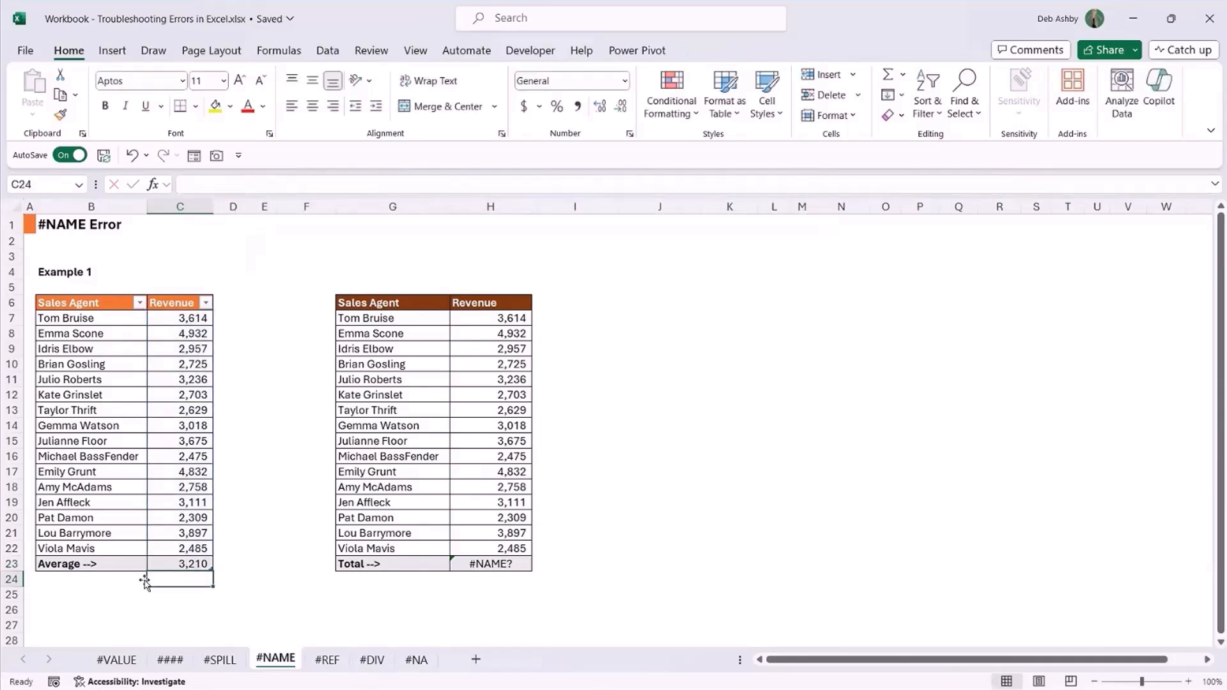
{"action": "left_click", "coordinate": [170, 565]}
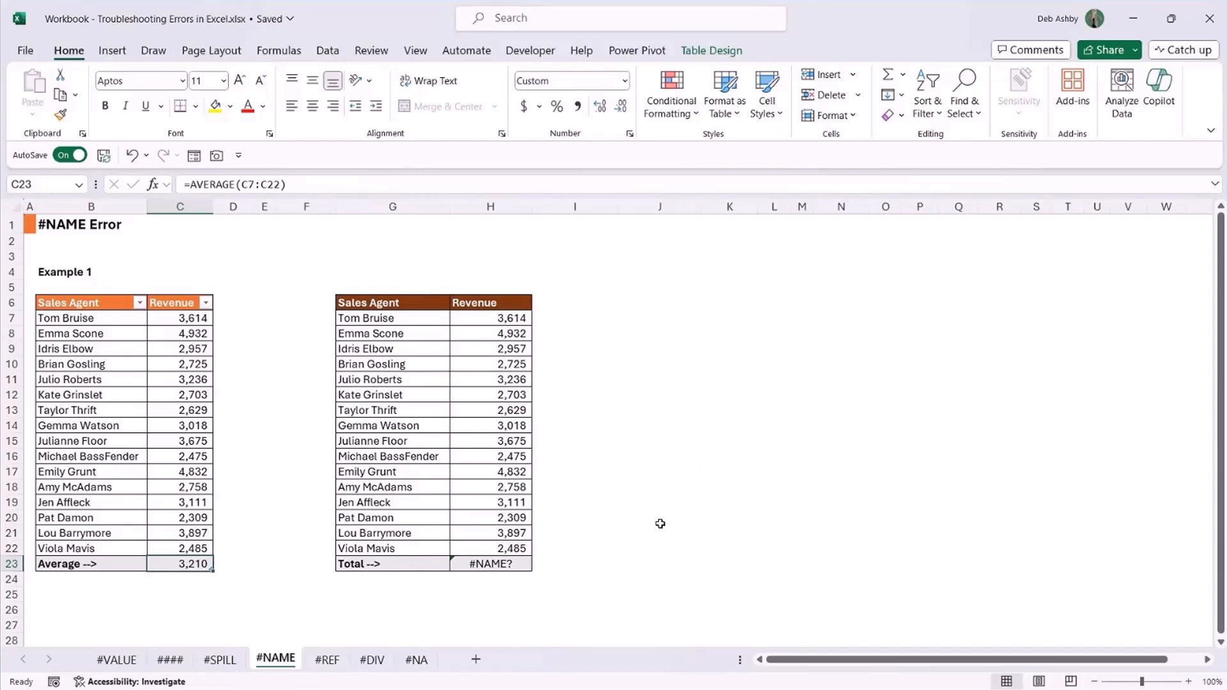
- Examine the Total formula in H23 of the second Sales Agent table
{"action": "left_click", "coordinate": [404, 334]}
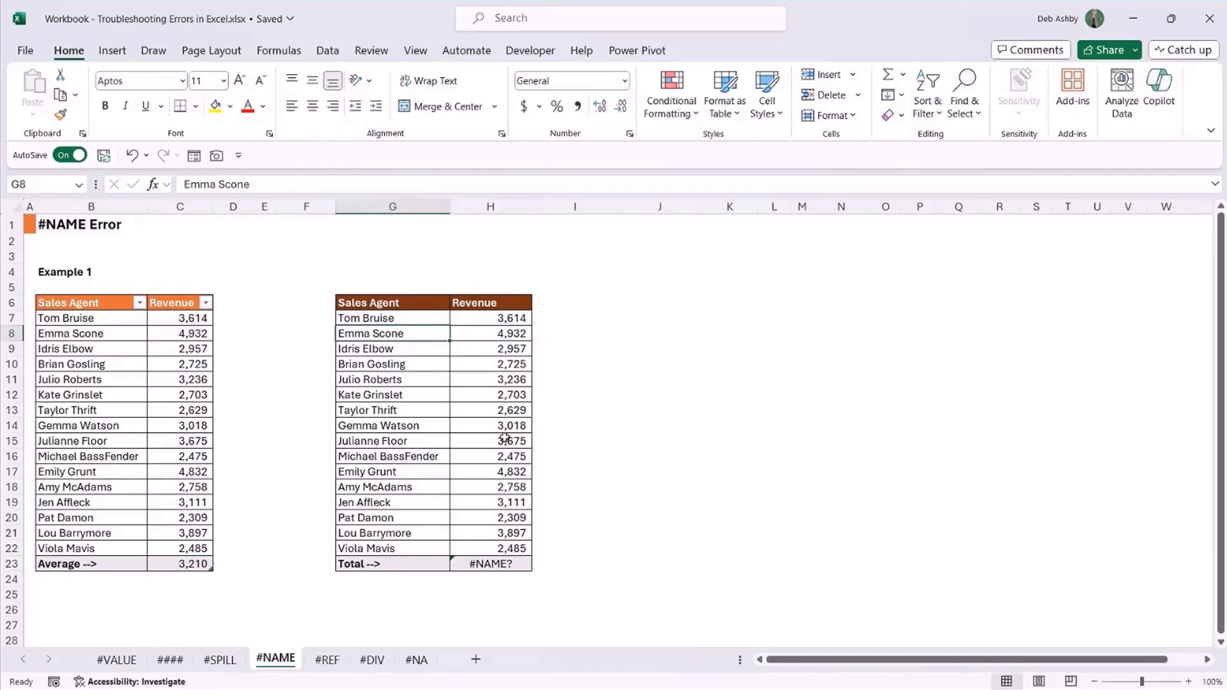
{"action": "left_click", "coordinate": [520, 567]}
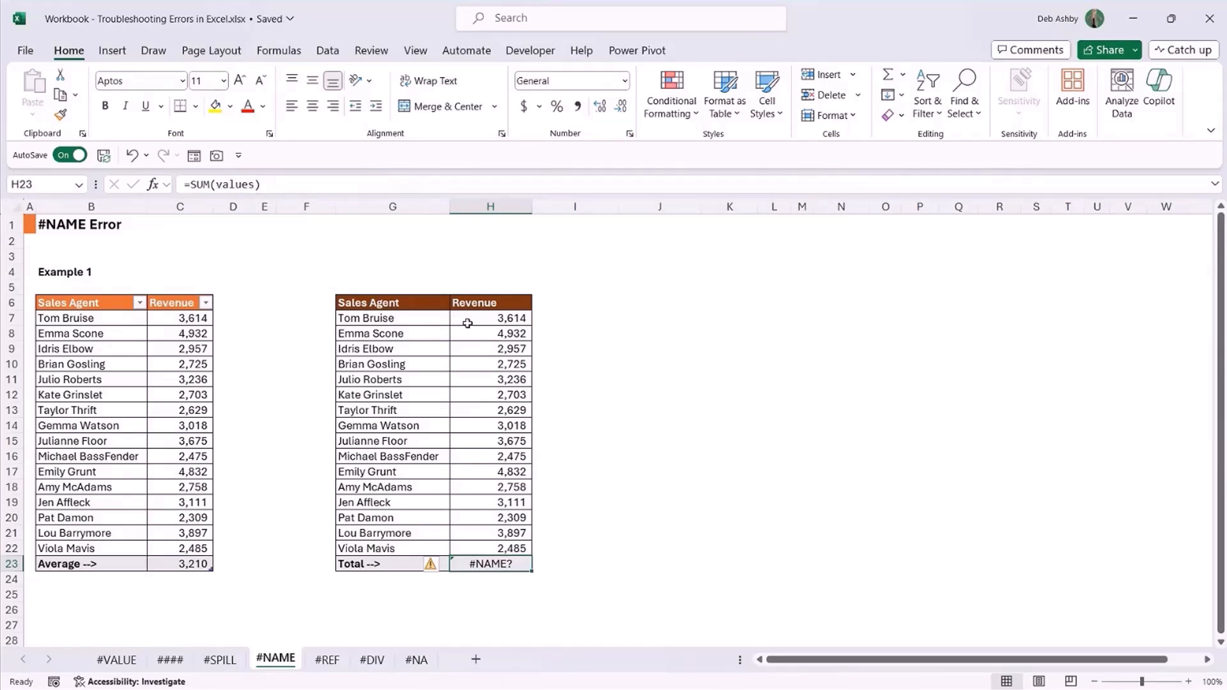
- Check the workbook's defined names for the "values" name used by the Total formula in H23
{"action": "left_click", "coordinate": [283, 53]}
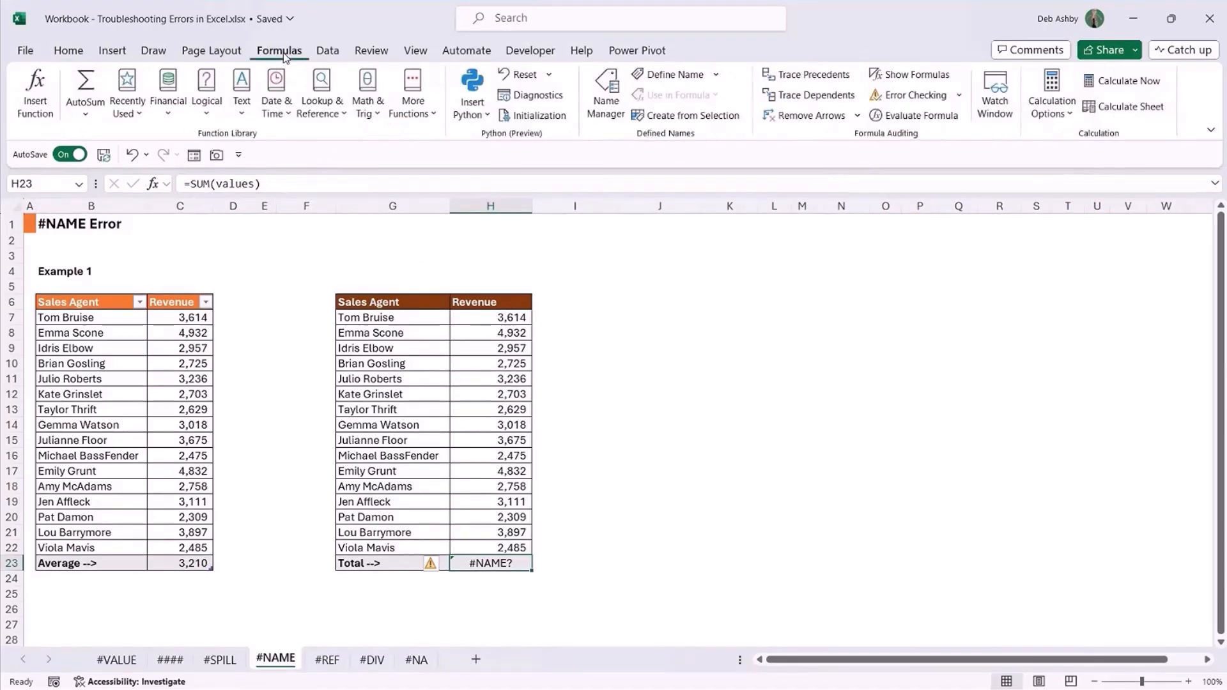
{"action": "left_click", "coordinate": [606, 96]}
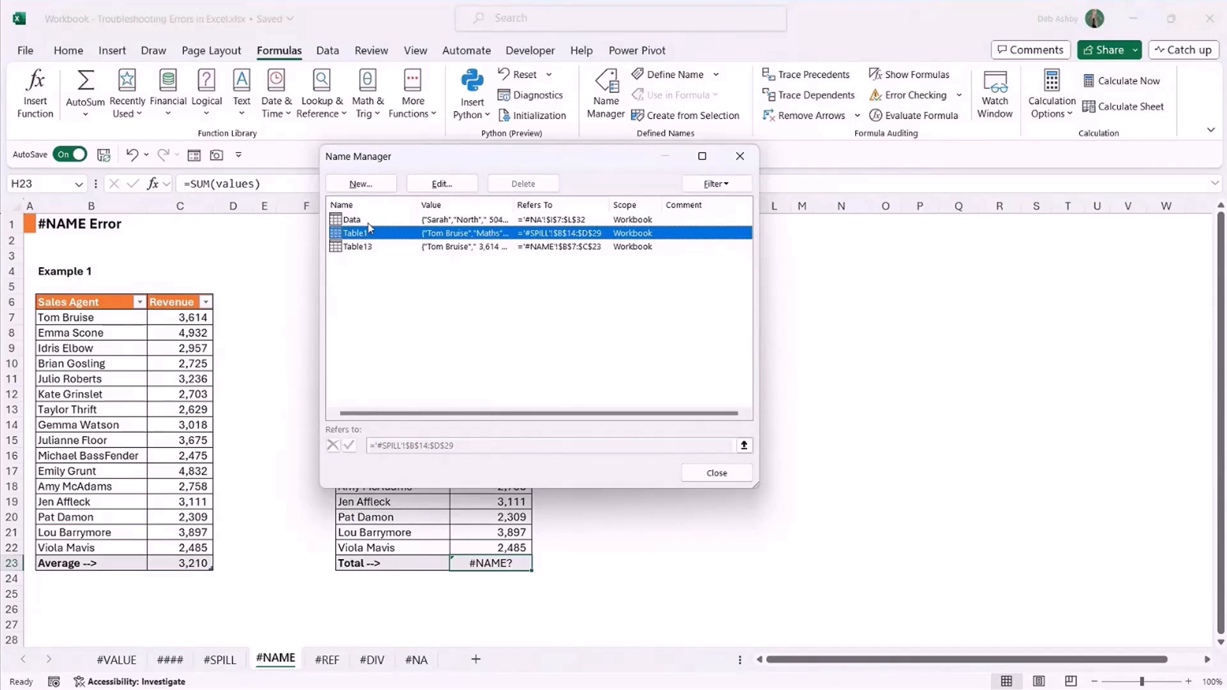
{"action": "left_click_drag", "start_coordinate": [458, 167], "coordinate": [652, 188]}
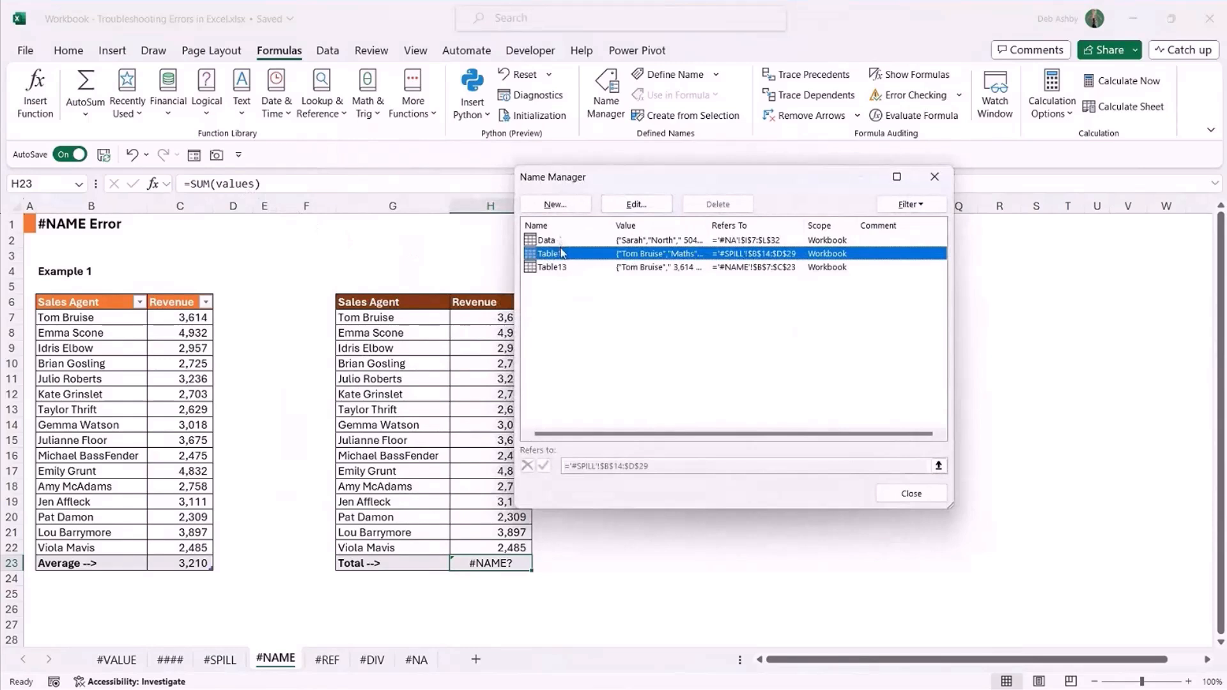
{"action": "left_click", "coordinate": [907, 492]}
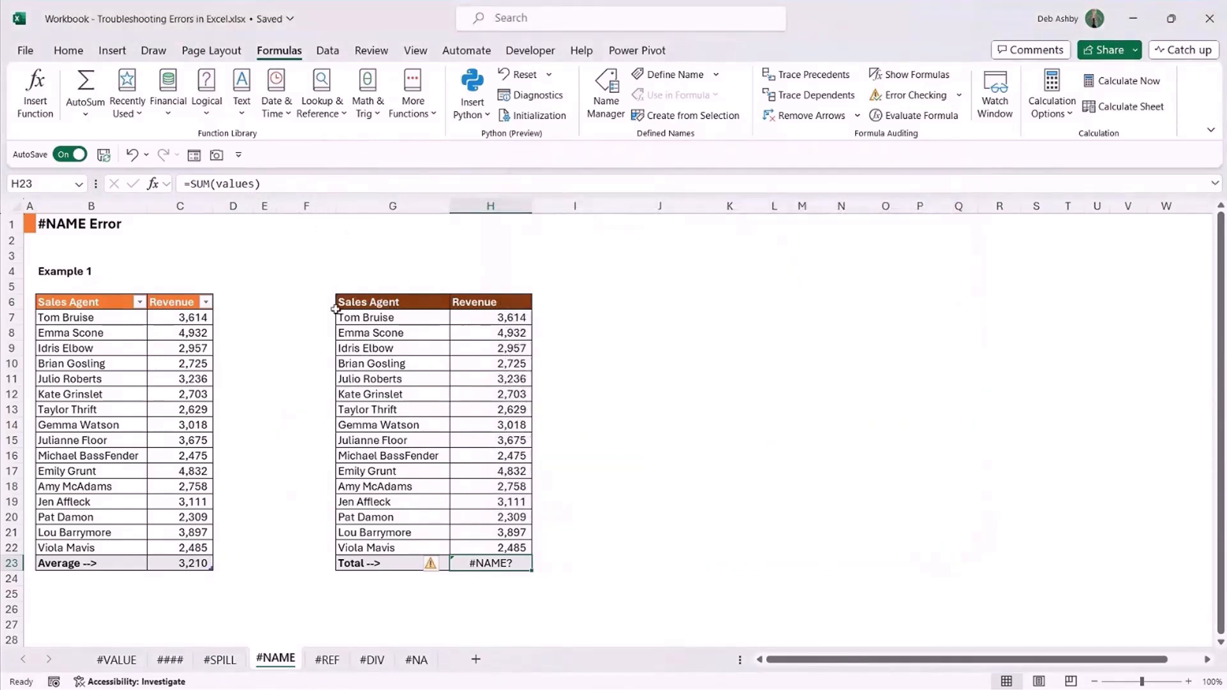
{"action": "left_click", "coordinate": [80, 186]}
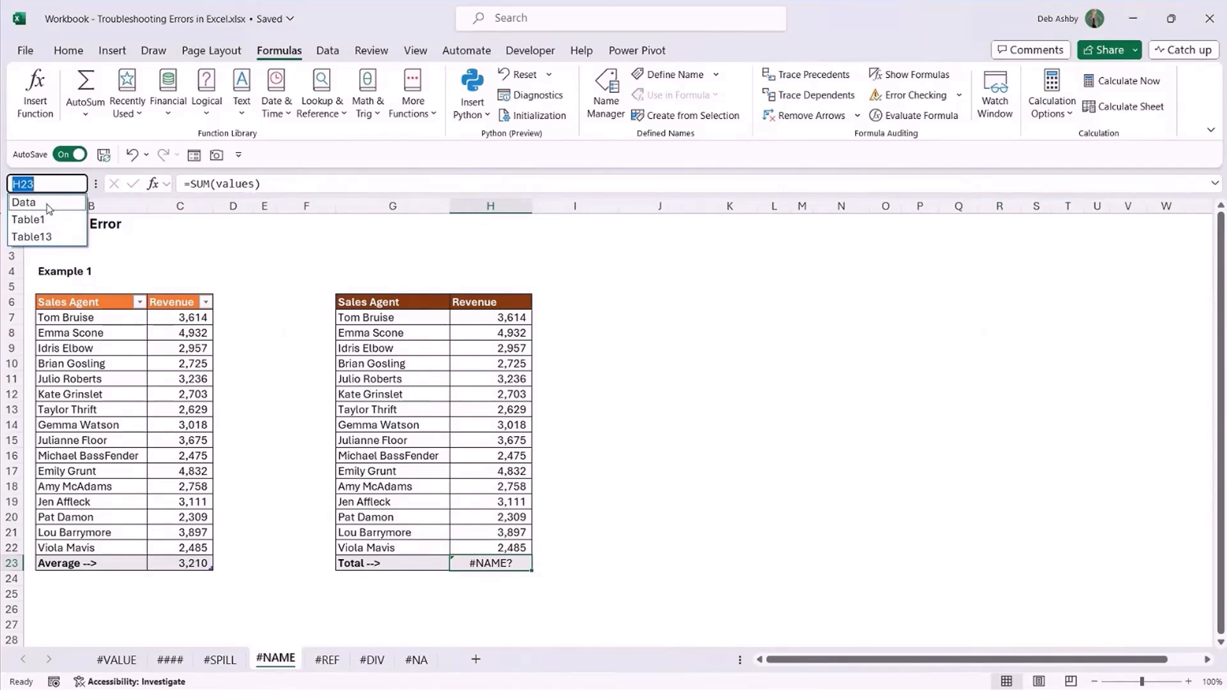
{"action": "left_click", "coordinate": [500, 335]}
{"action": "left_click", "coordinate": [496, 333]}
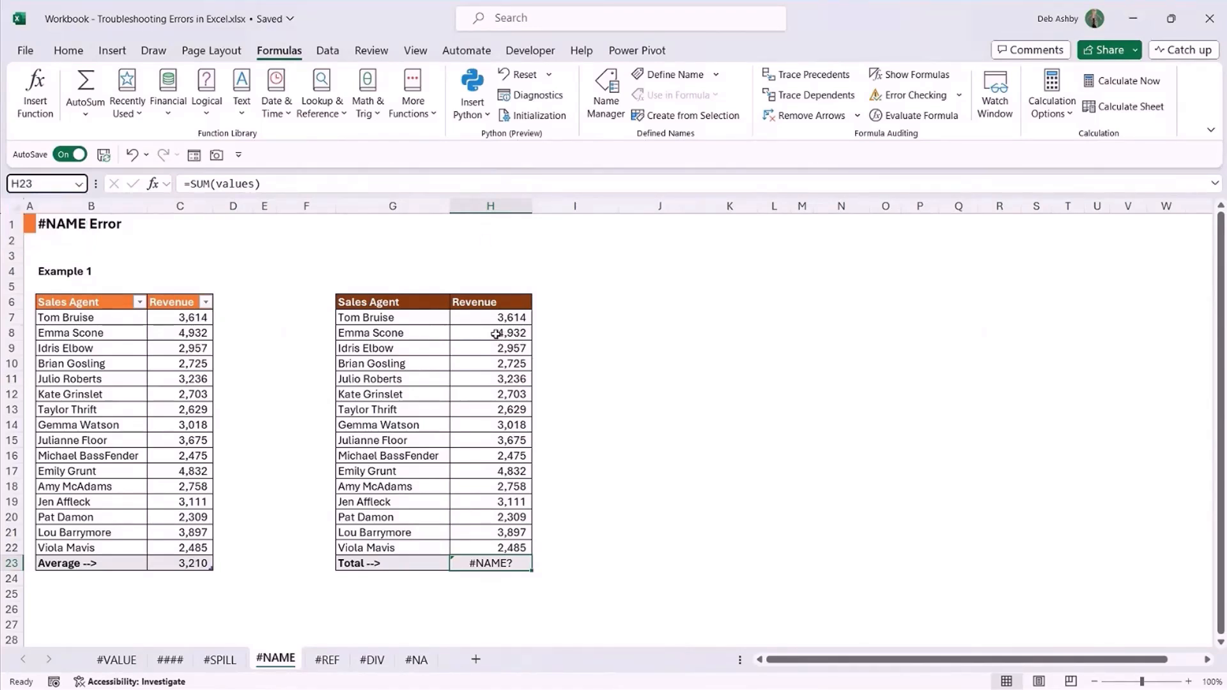
{"action": "left_click", "coordinate": [497, 333]}
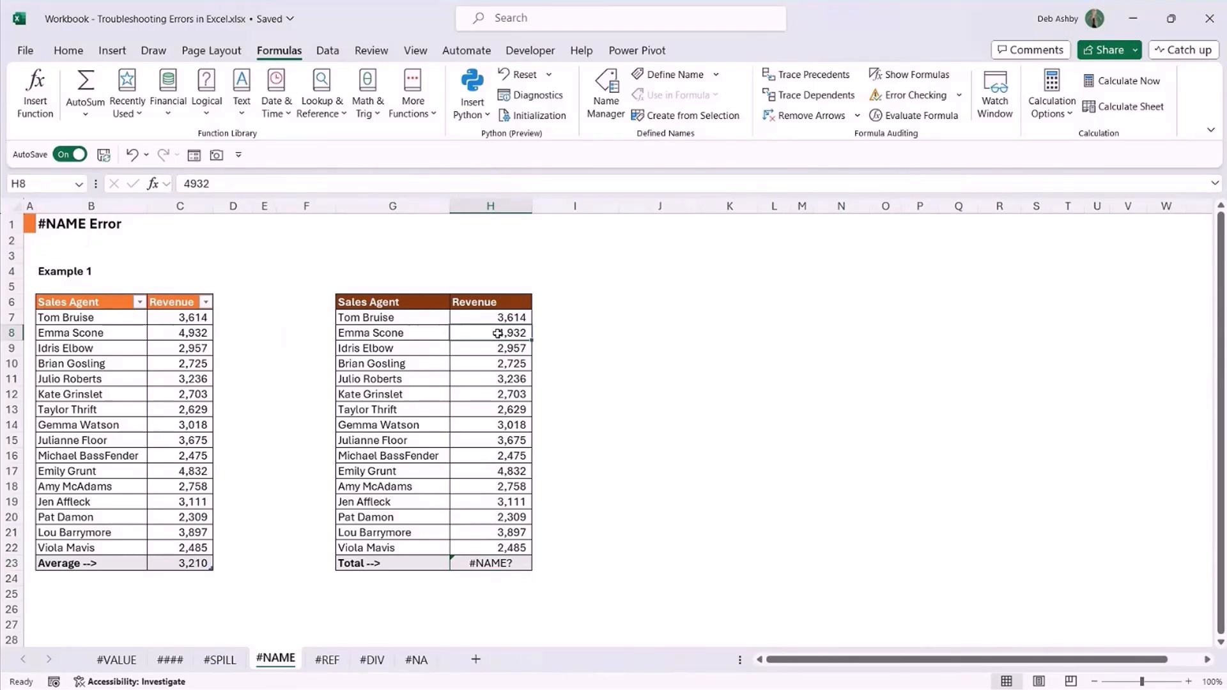
{"action": "left_click", "coordinate": [496, 565]}
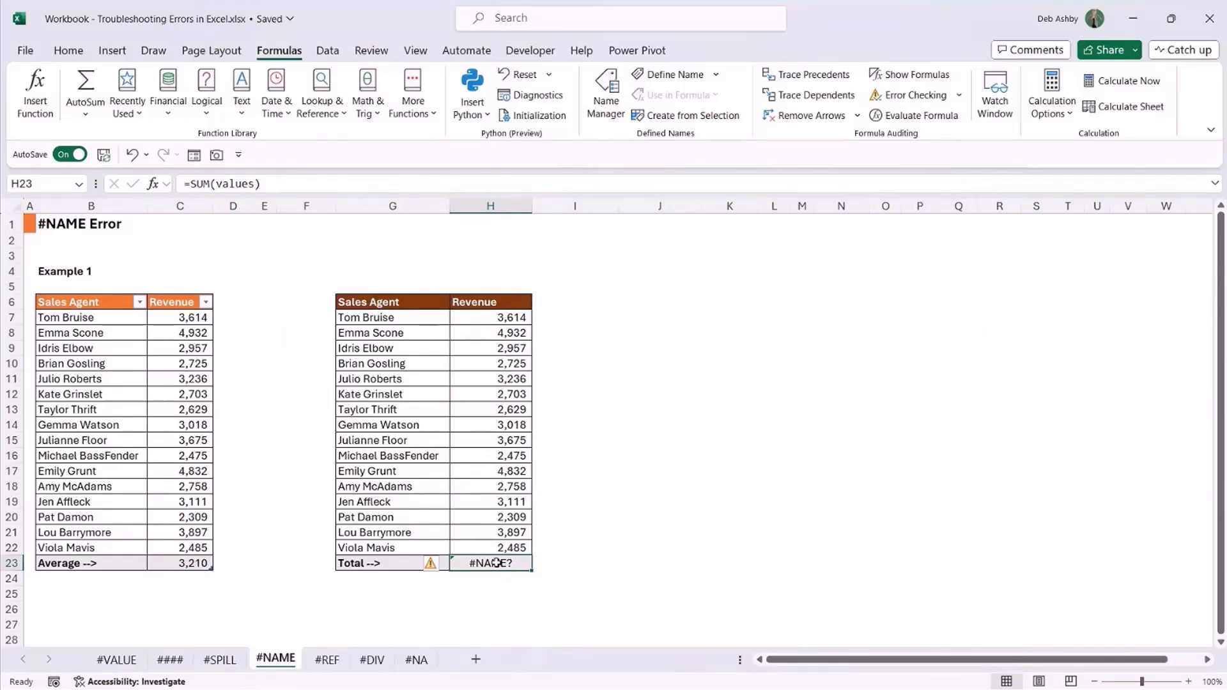
- Name the Revenue range H7:H22 "values" and check the Total formula in H23
{"action": "left_click_drag", "start_coordinate": [483, 316], "coordinate": [491, 551]}
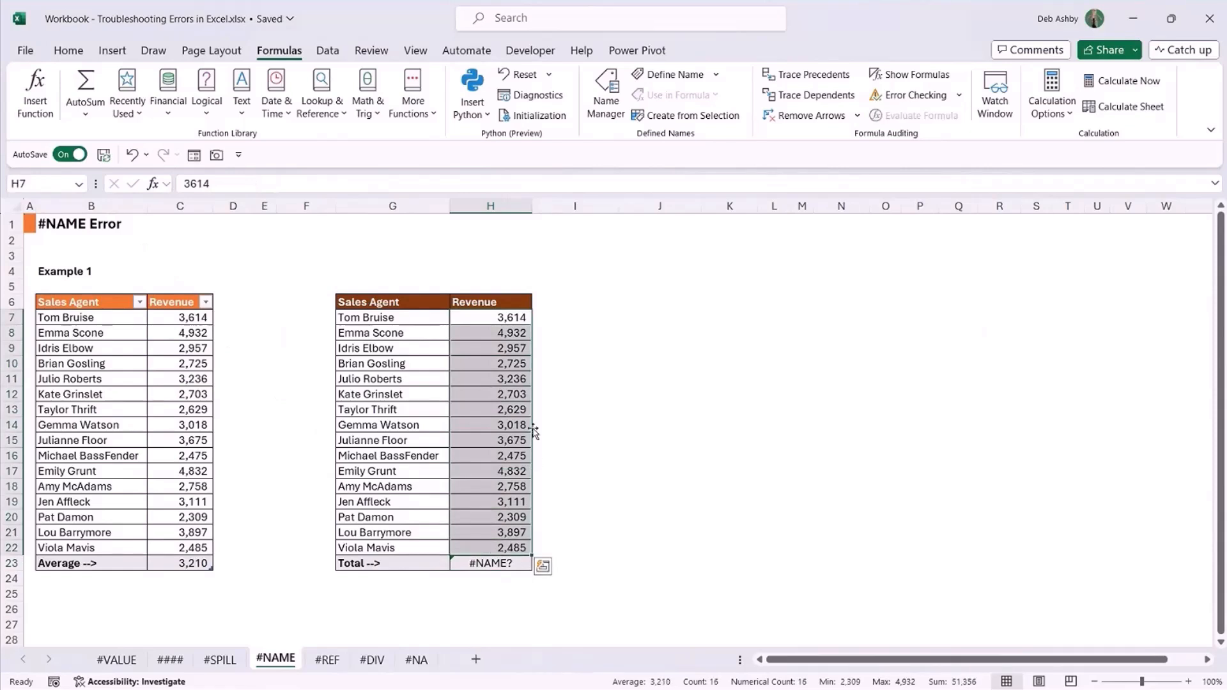
{"action": "left_click", "coordinate": [32, 185]}
{"action": "type", "text": "val"}
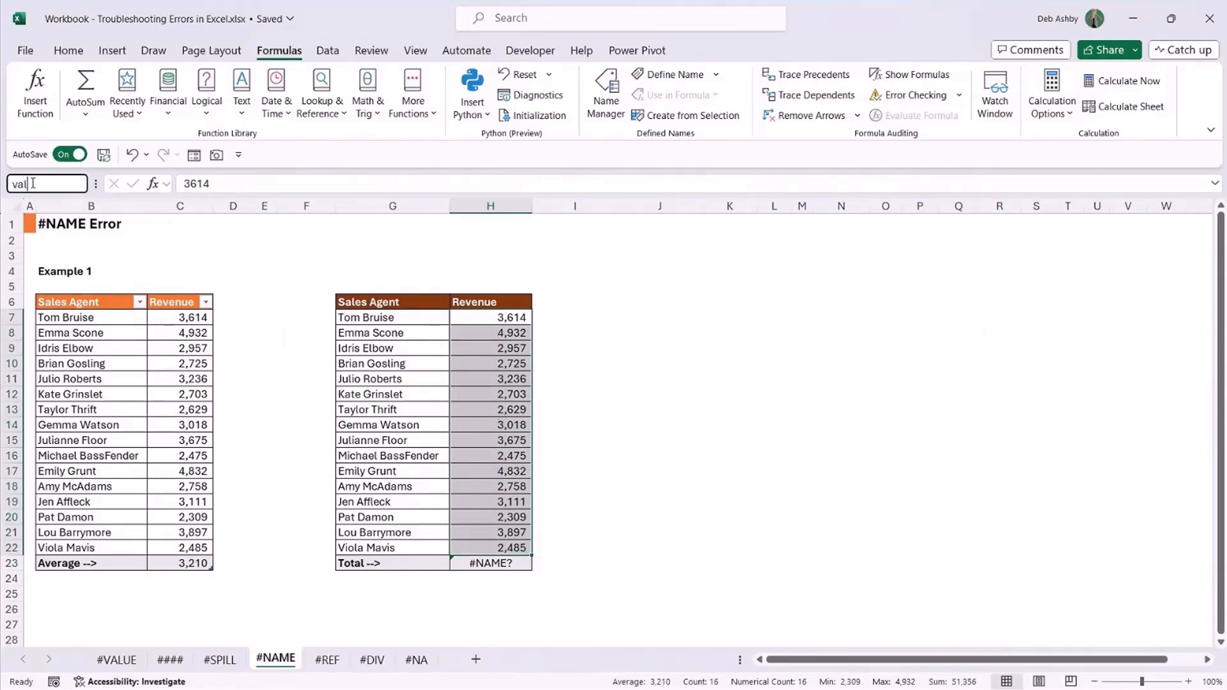
{"action": "type", "text": "ues"}
{"action": "key", "text": "Return"}
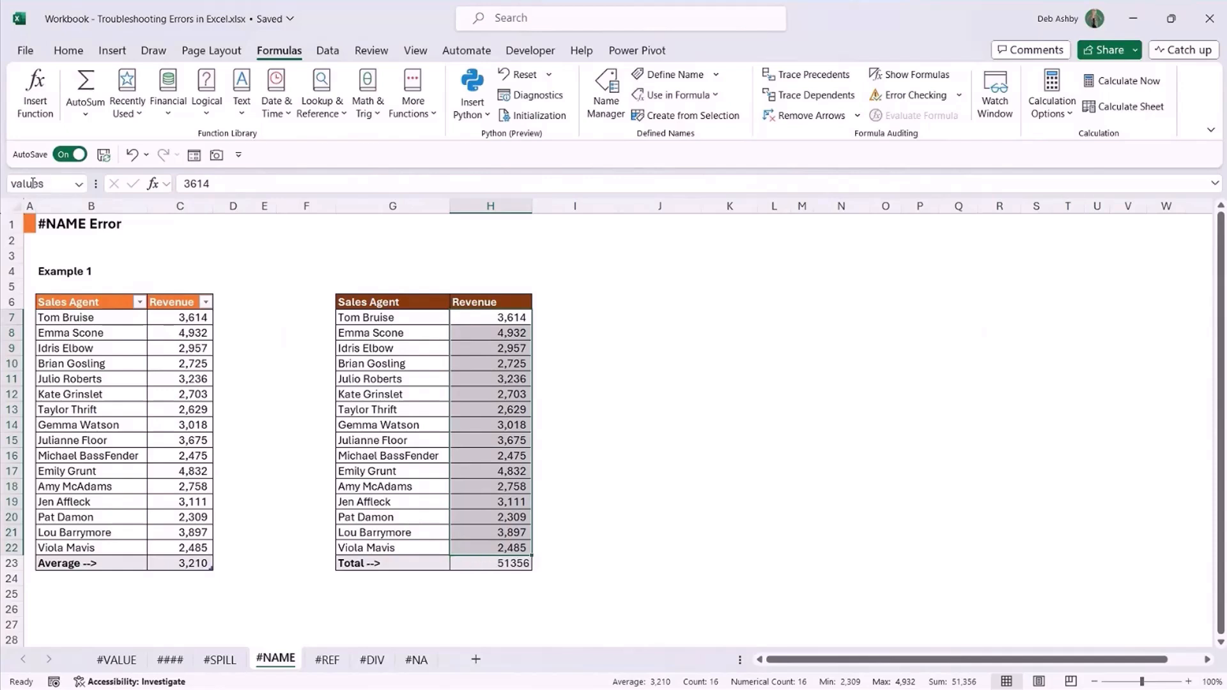
{"action": "left_click", "coordinate": [476, 565]}
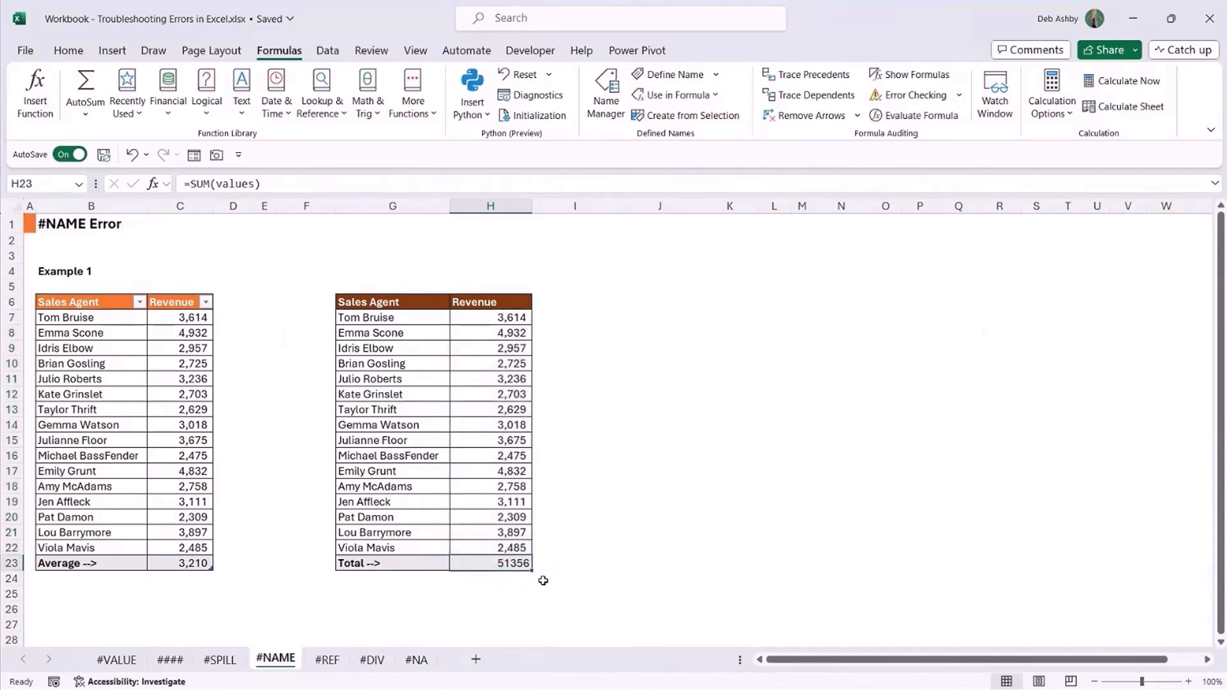
- On the #REF sheet, calculate the first customer's Profit in E7 of Example 1 with the formula =C7-D7
{"action": "left_click", "coordinate": [513, 347]}
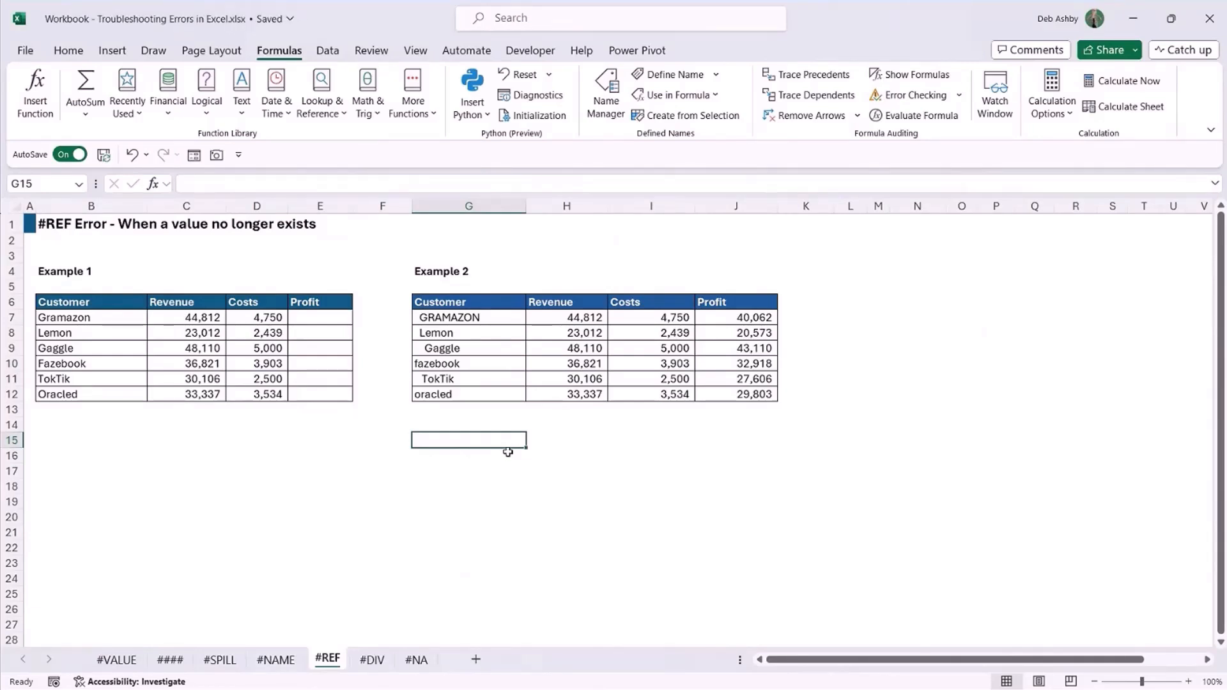
{"action": "left_click", "coordinate": [127, 346]}
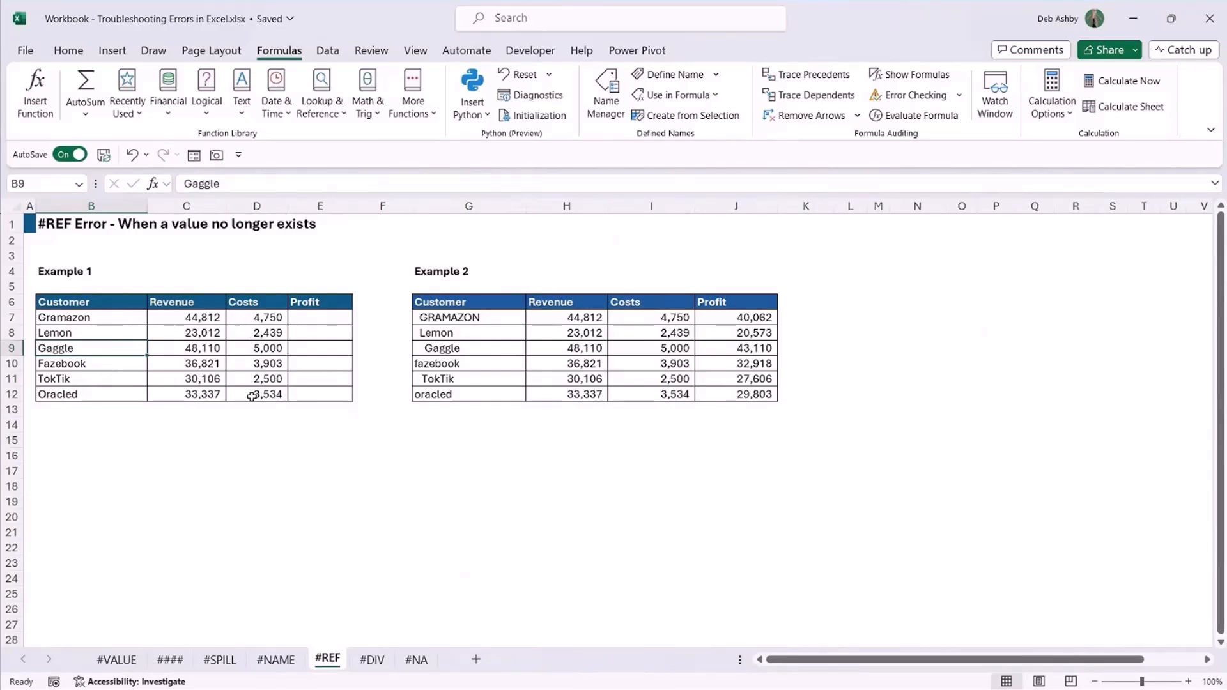
{"action": "left_click", "coordinate": [316, 319]}
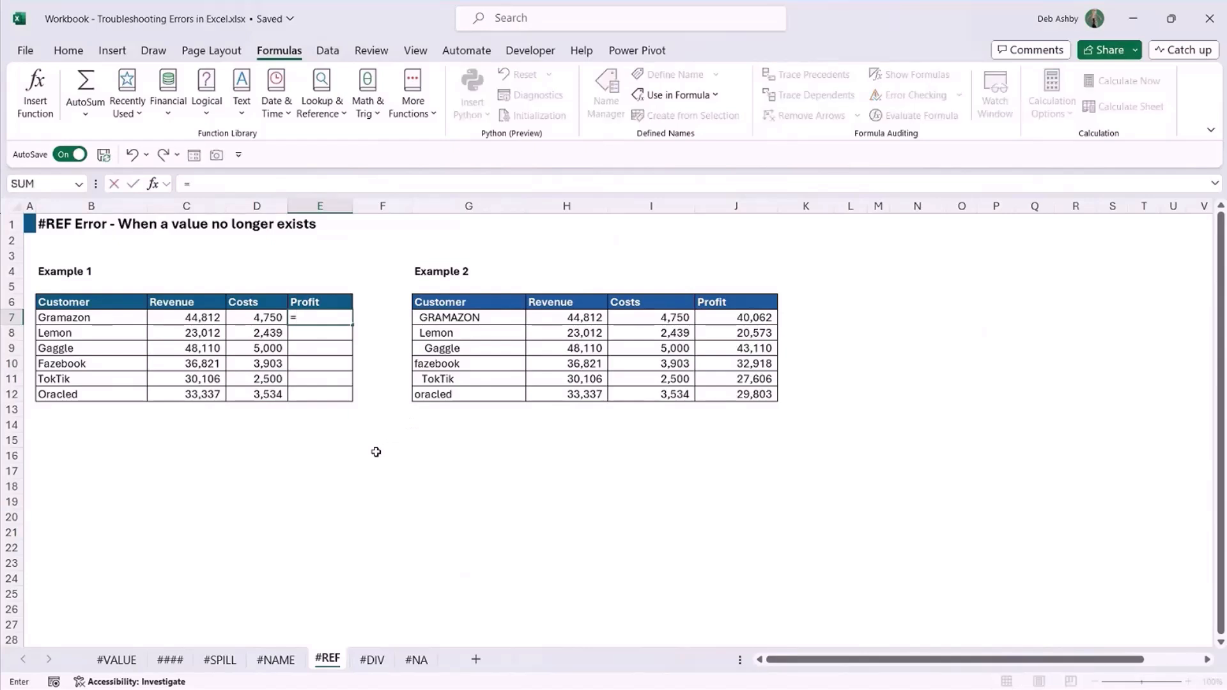
{"action": "type", "text": "="}
{"action": "key", "text": "Left"}
{"action": "key", "text": "Left"}
{"action": "type", "text": "-"}
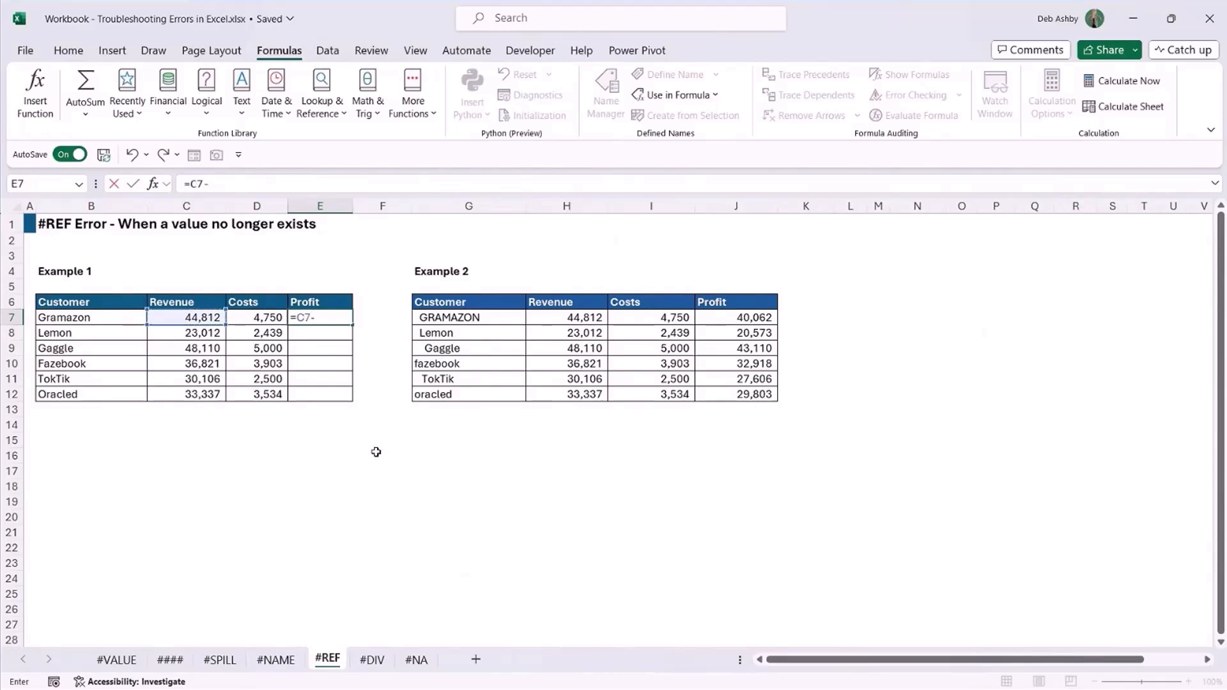
{"action": "key", "text": "Left"}
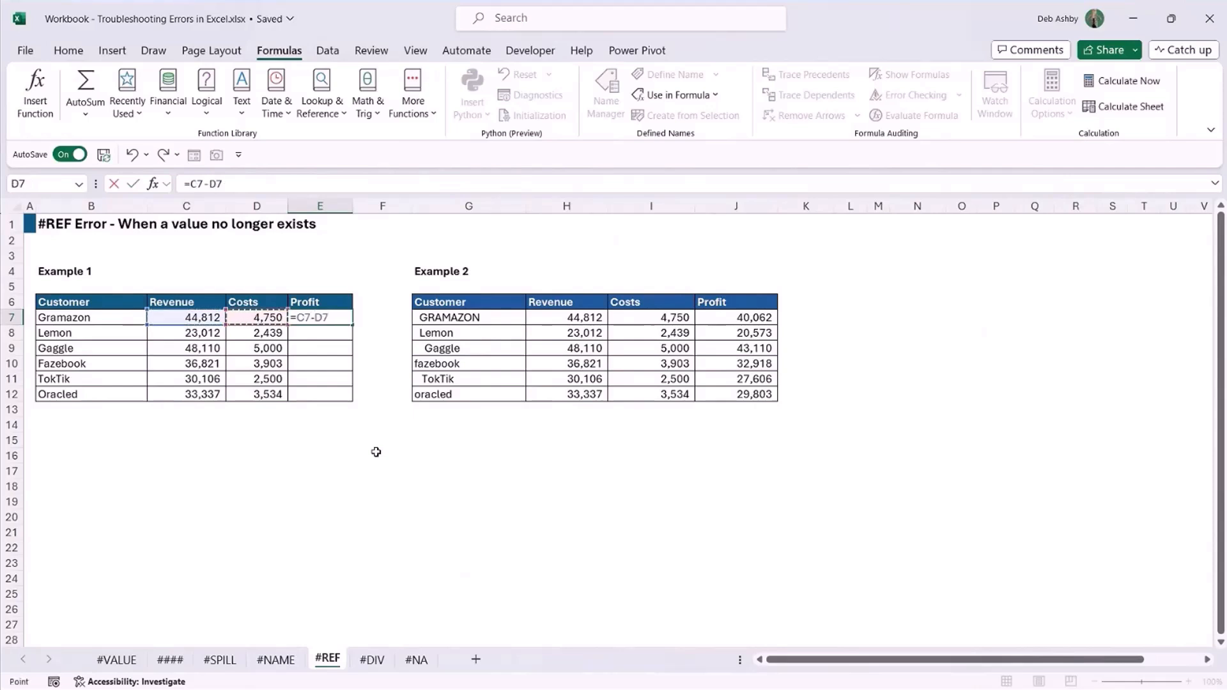
{"action": "key", "text": "ctrl+Return"}
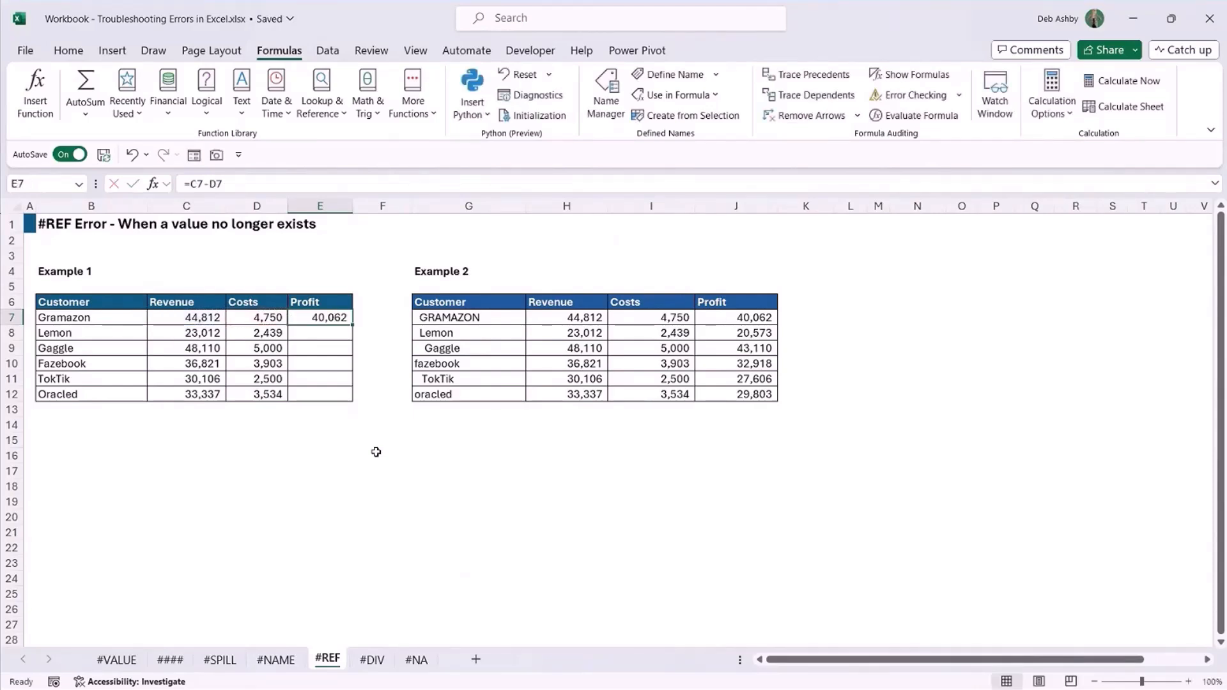
- Fill the Profit formula down from E7 to E12 and check the copied formulas
{"action": "double_click", "coordinate": [352, 324]}
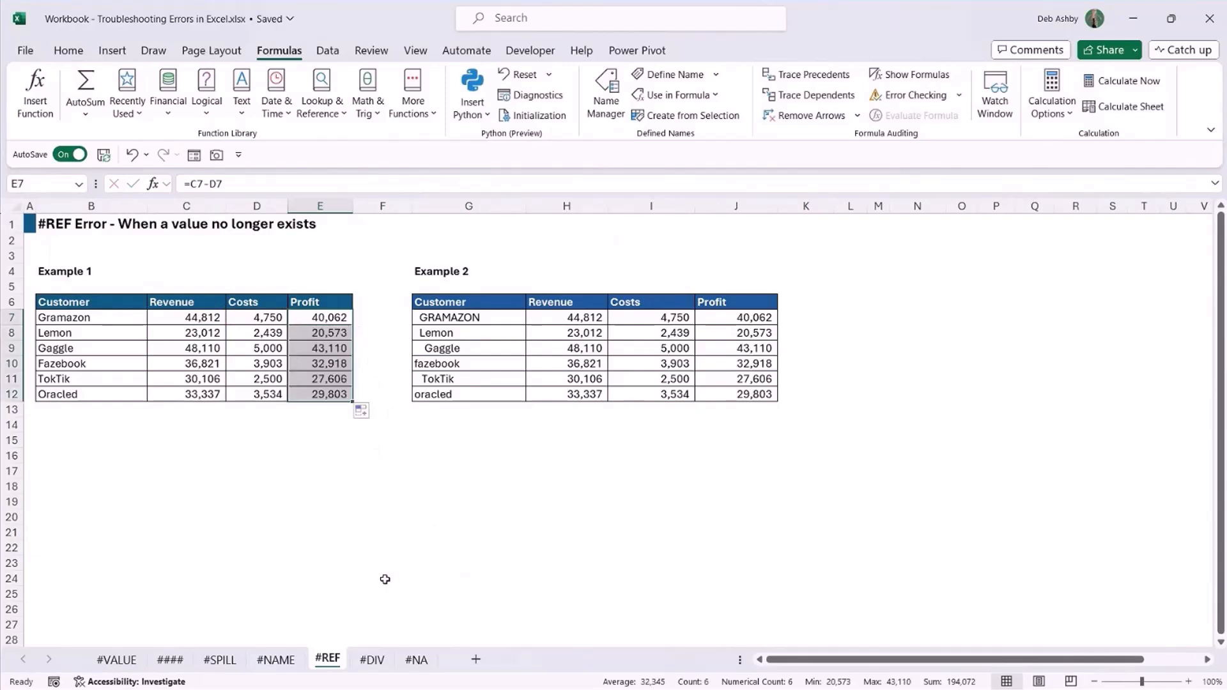
{"action": "left_click", "coordinate": [335, 334]}
{"action": "left_click", "coordinate": [325, 381]}
{"action": "left_click", "coordinate": [328, 395]}
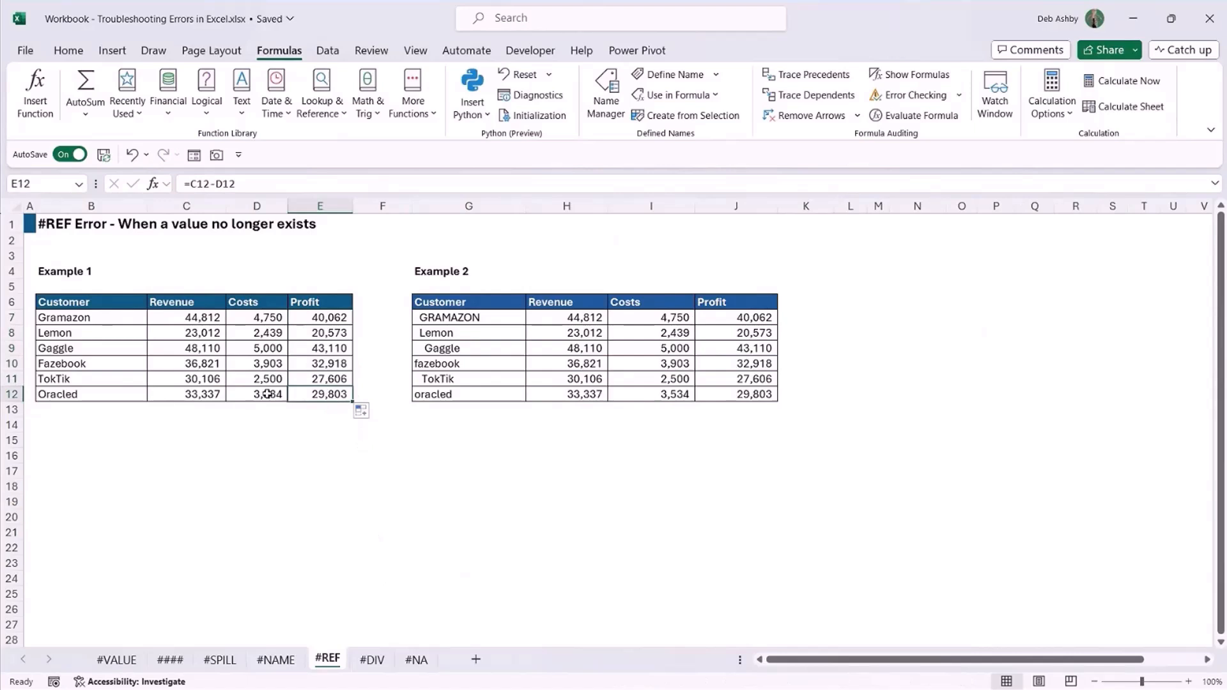
- Delete the Revenue column C to test its effect on the Profit formula, and undo the deletion
{"action": "left_click", "coordinate": [186, 206]}
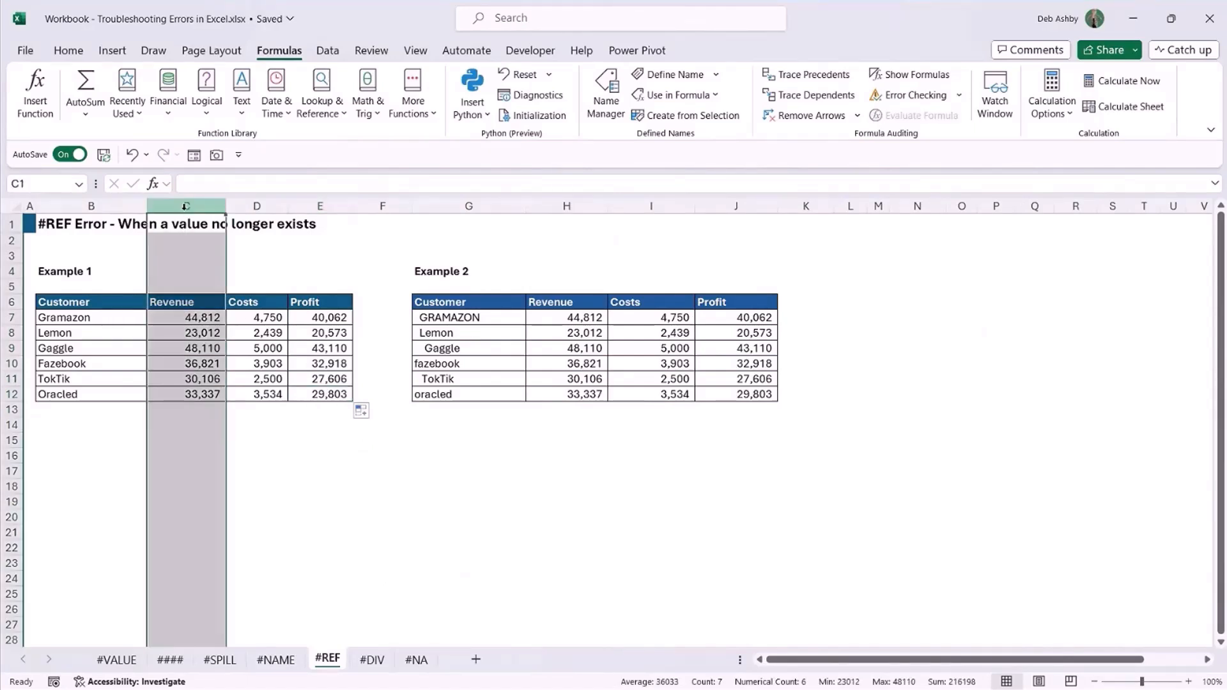
{"action": "right_click", "coordinate": [186, 206]}
{"action": "left_click", "coordinate": [230, 395]}
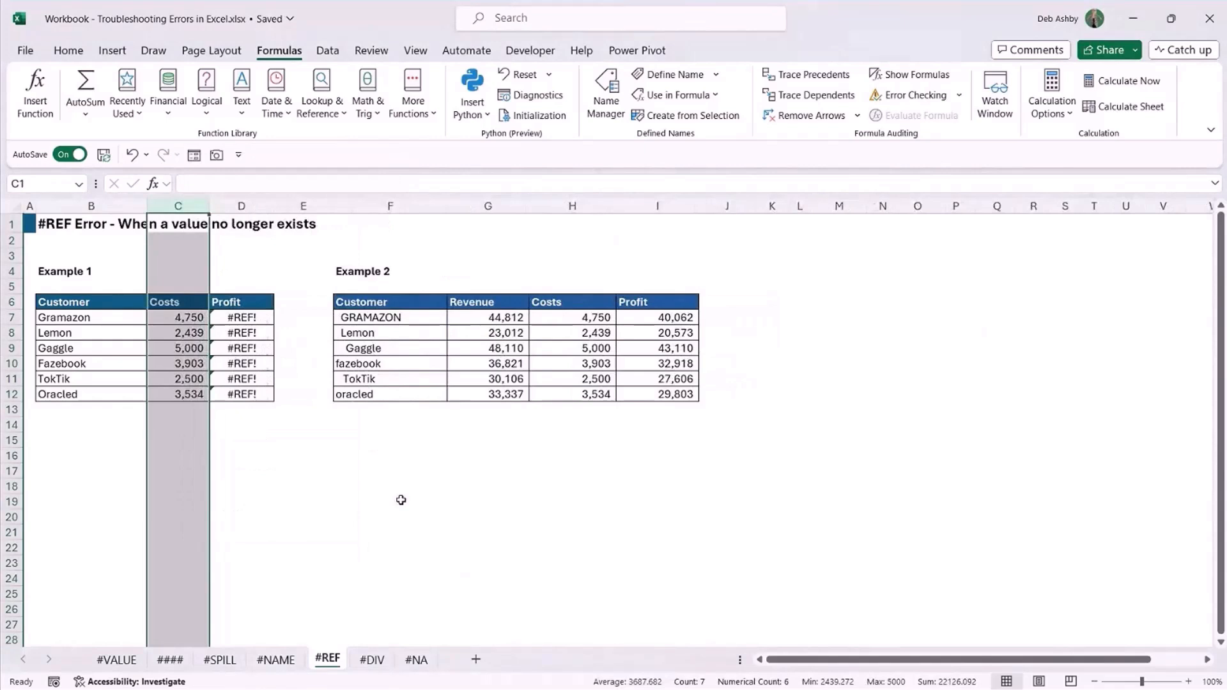
{"action": "left_click", "coordinate": [249, 317]}
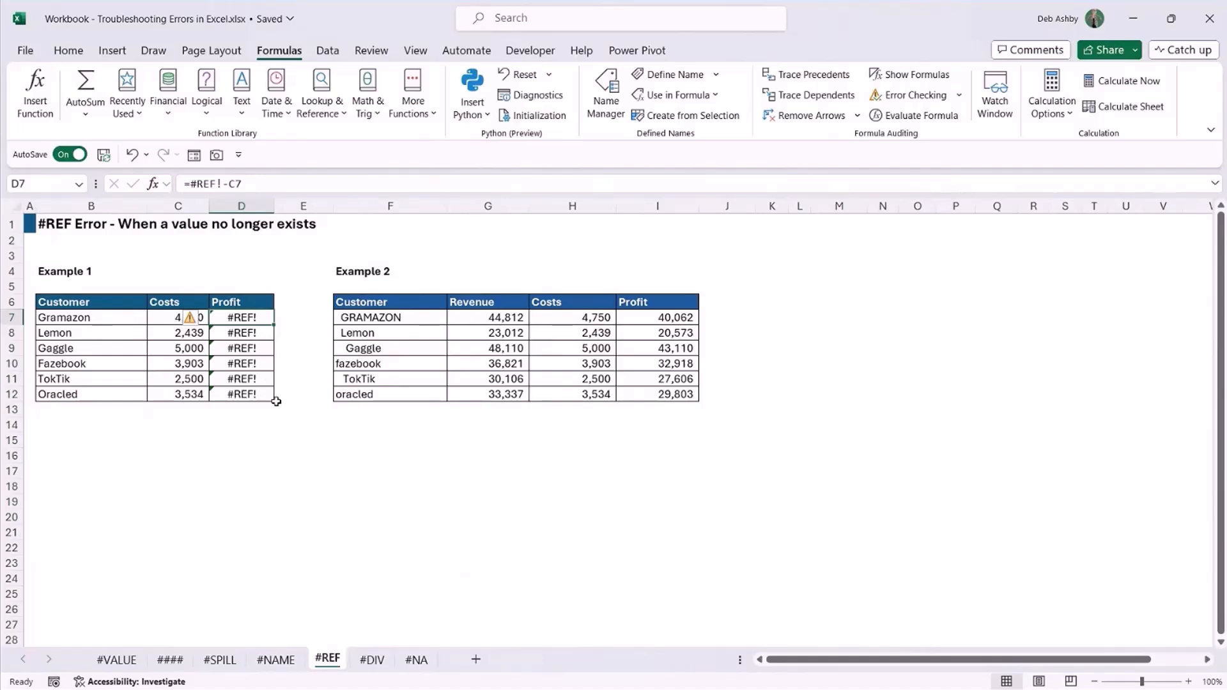
{"action": "left_click", "coordinate": [131, 154]}
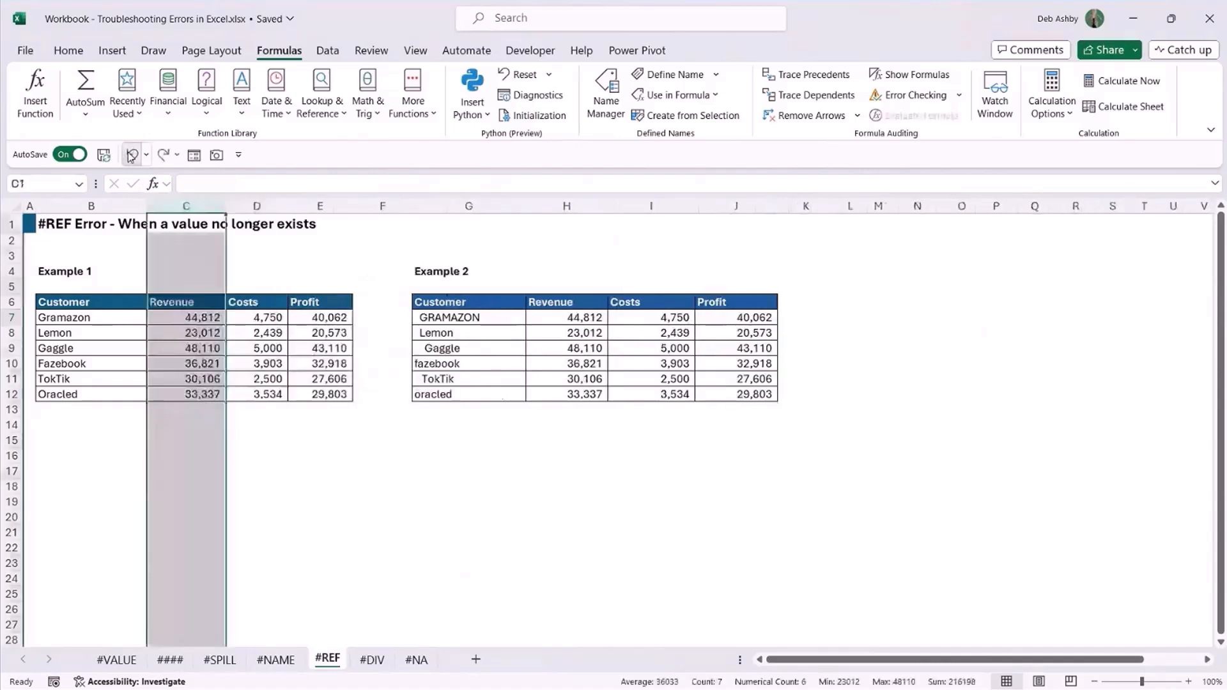
- Examine the Profit formulas in E7 and E8 and the Revenue cell C7 of Example 1
{"action": "left_click", "coordinate": [320, 331]}
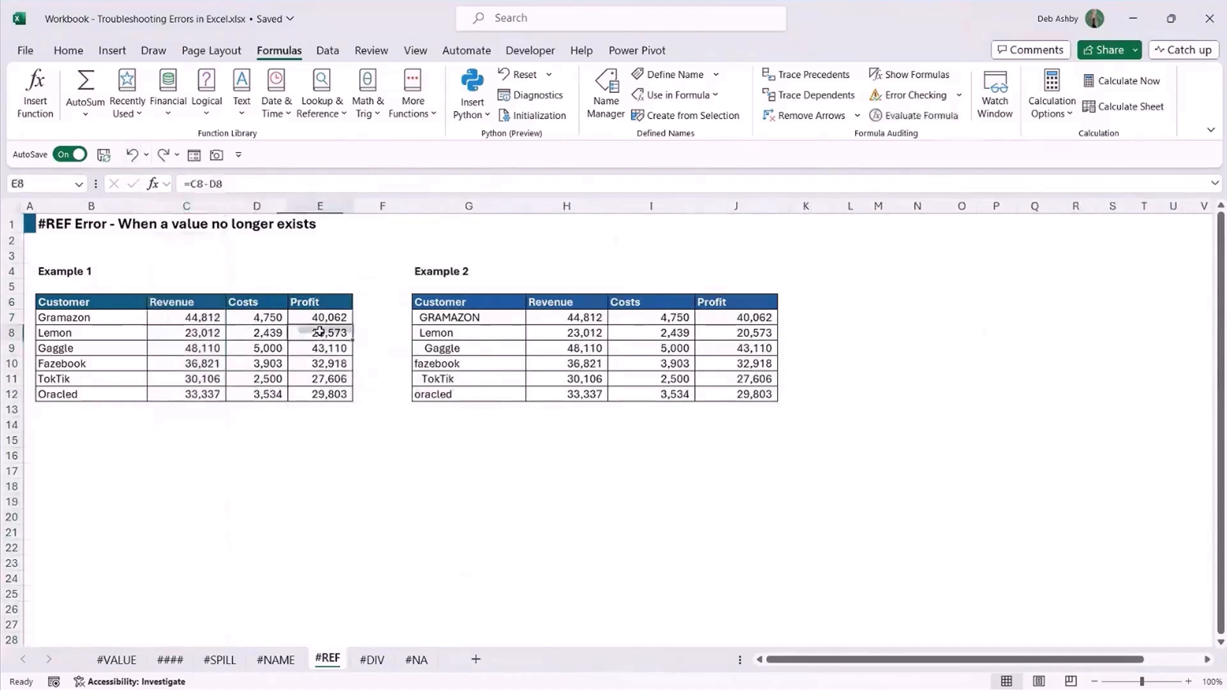
{"action": "left_click", "coordinate": [188, 316]}
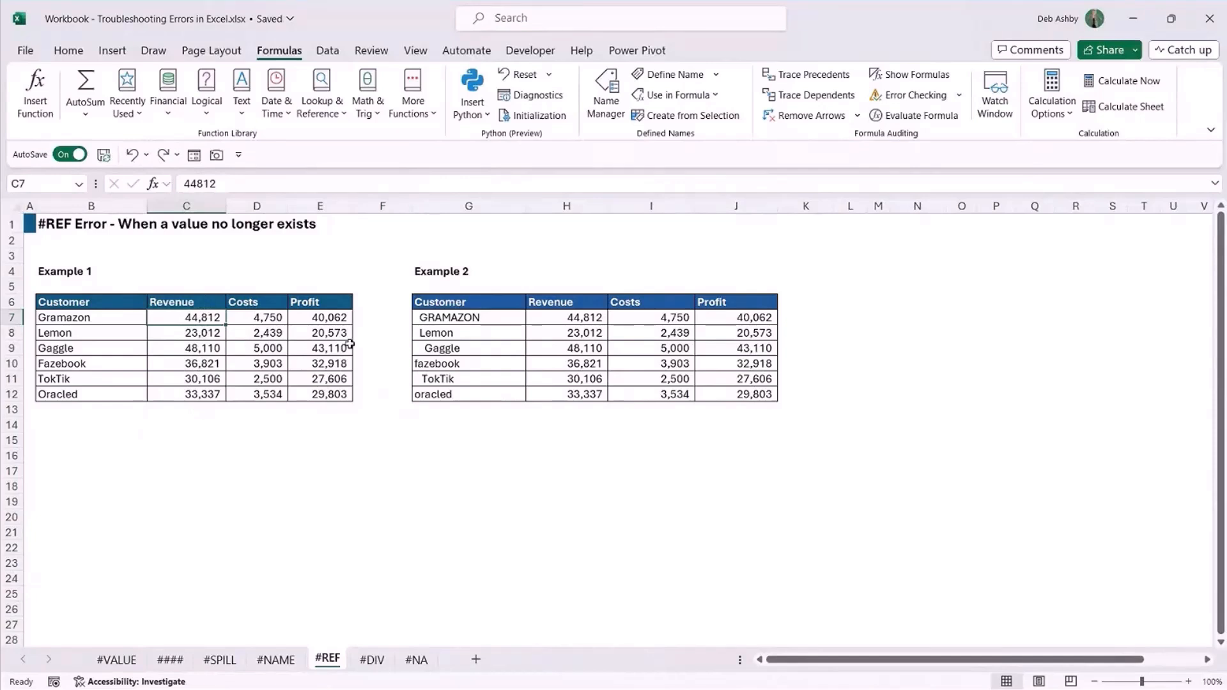
{"action": "left_click", "coordinate": [329, 318]}
{"action": "left_click", "coordinate": [320, 338]}
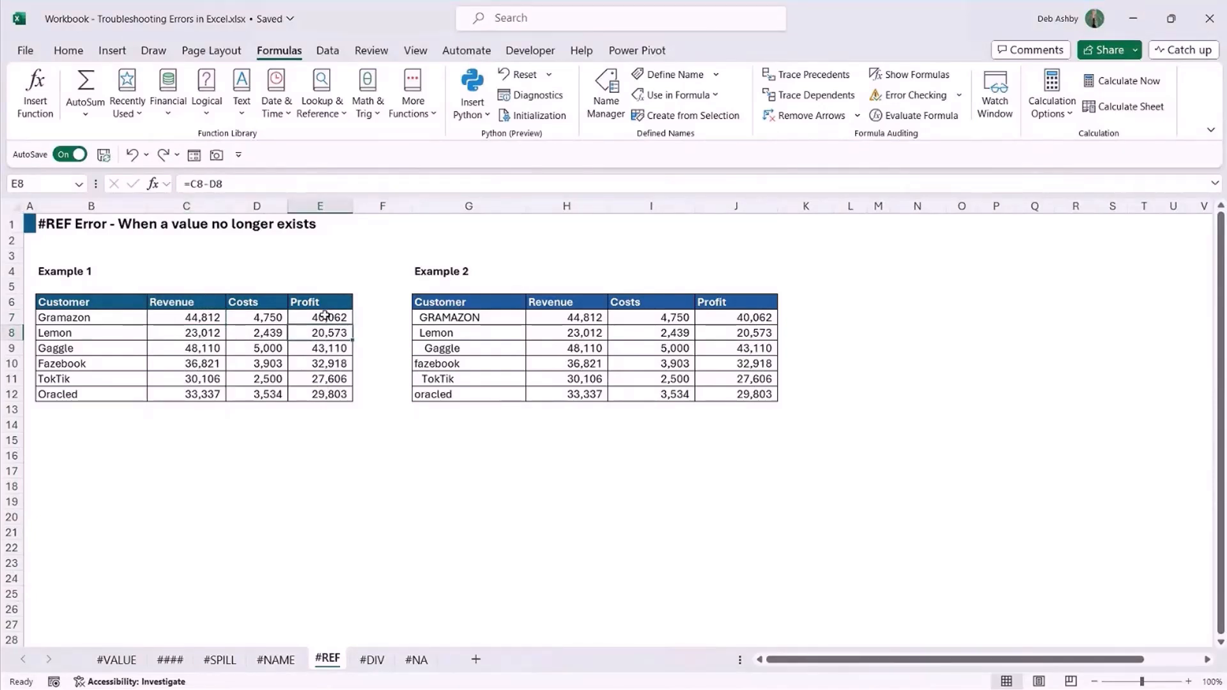
{"action": "left_click", "coordinate": [326, 316]}
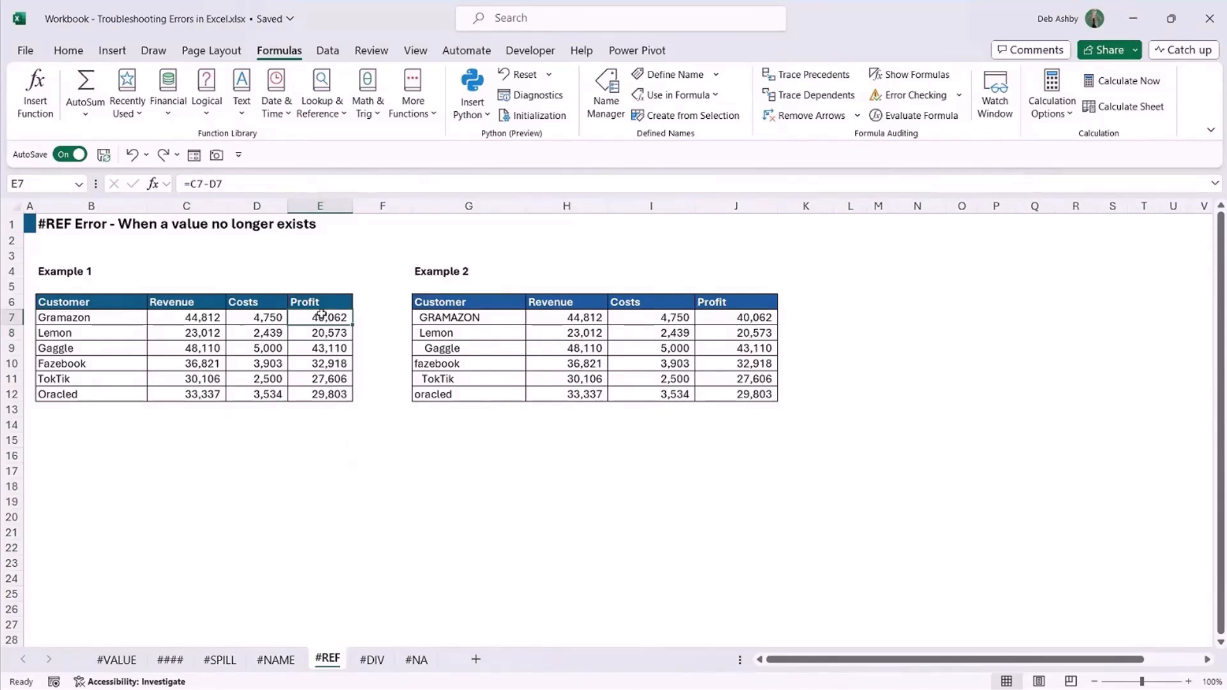
{"action": "key", "text": "Down"}
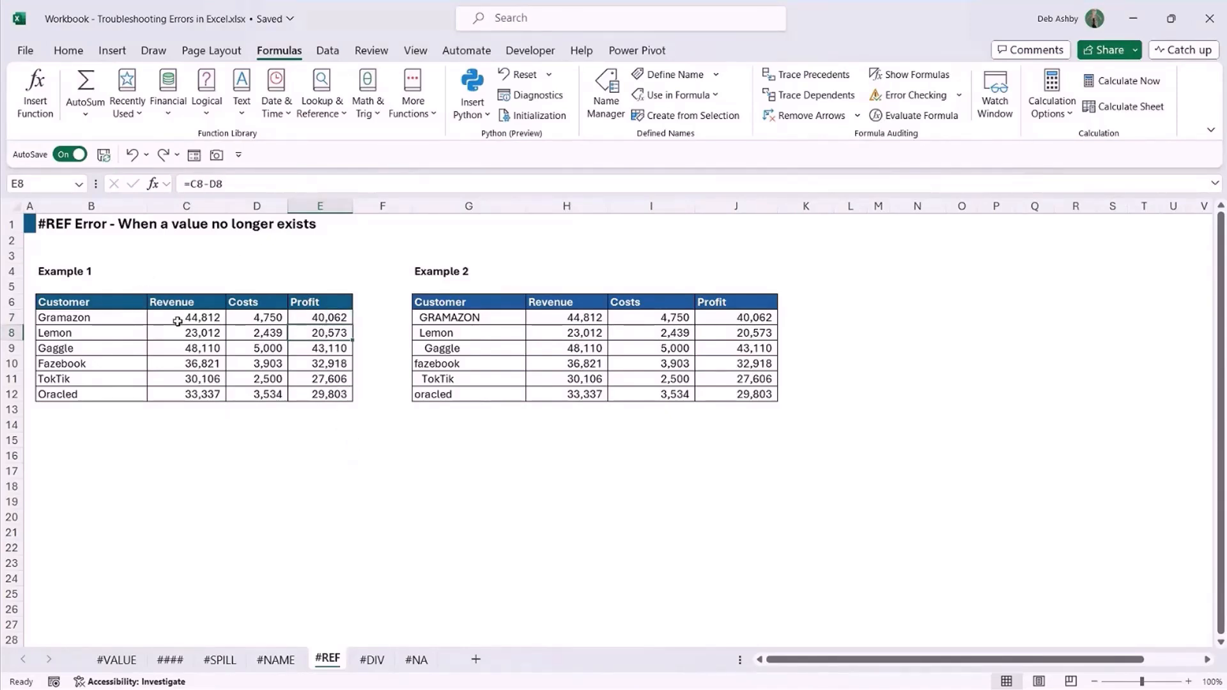
- Replace the Profit formulas in E7:E12 with their static values by copying and pasting them in place as values
{"action": "left_click_drag", "start_coordinate": [327, 318], "coordinate": [321, 393]}
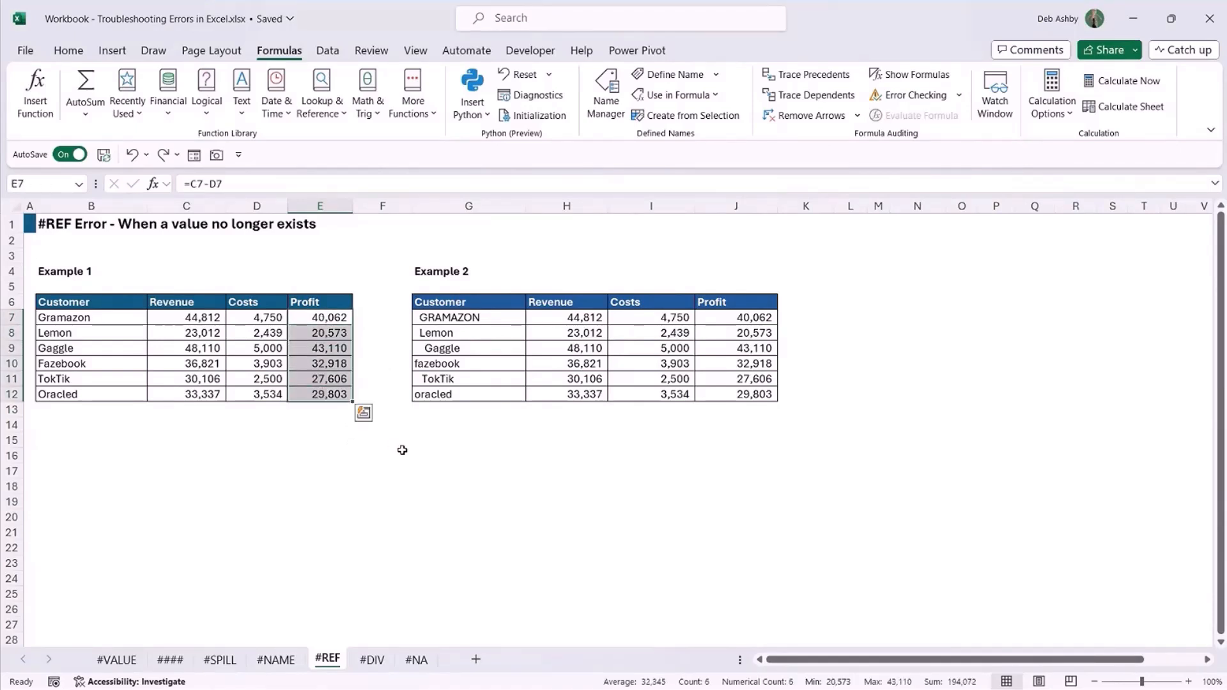
{"action": "key", "text": "ctrl+c"}
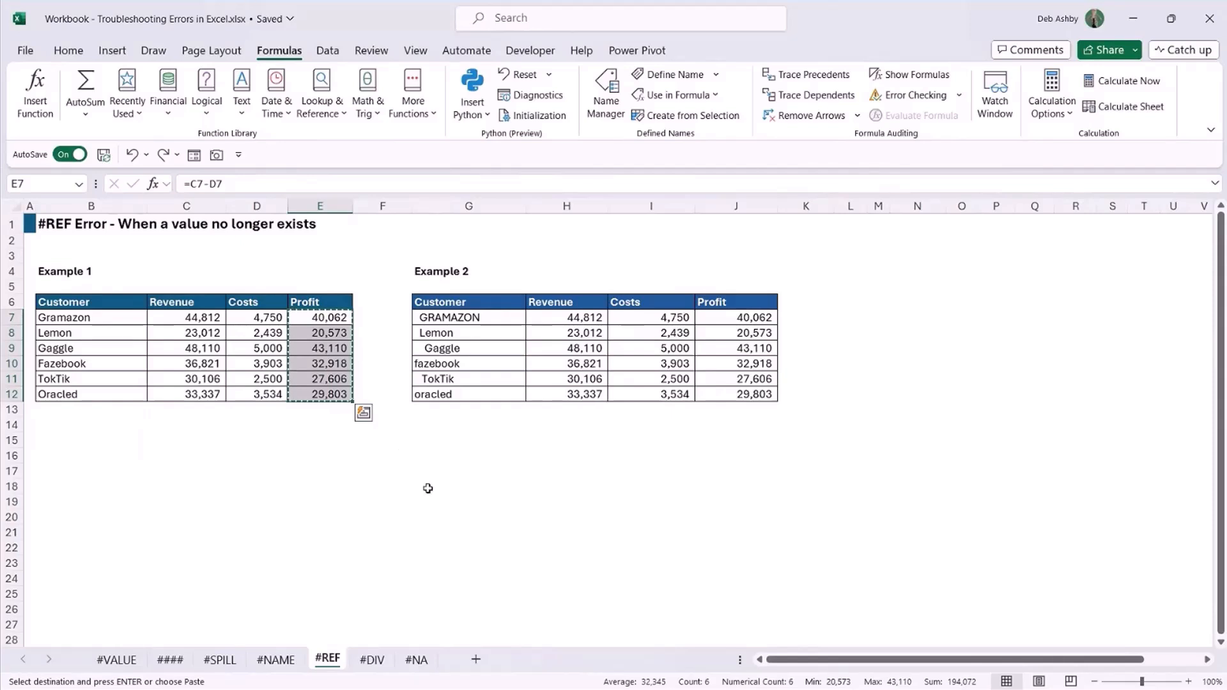
{"action": "left_click", "coordinate": [68, 50]}
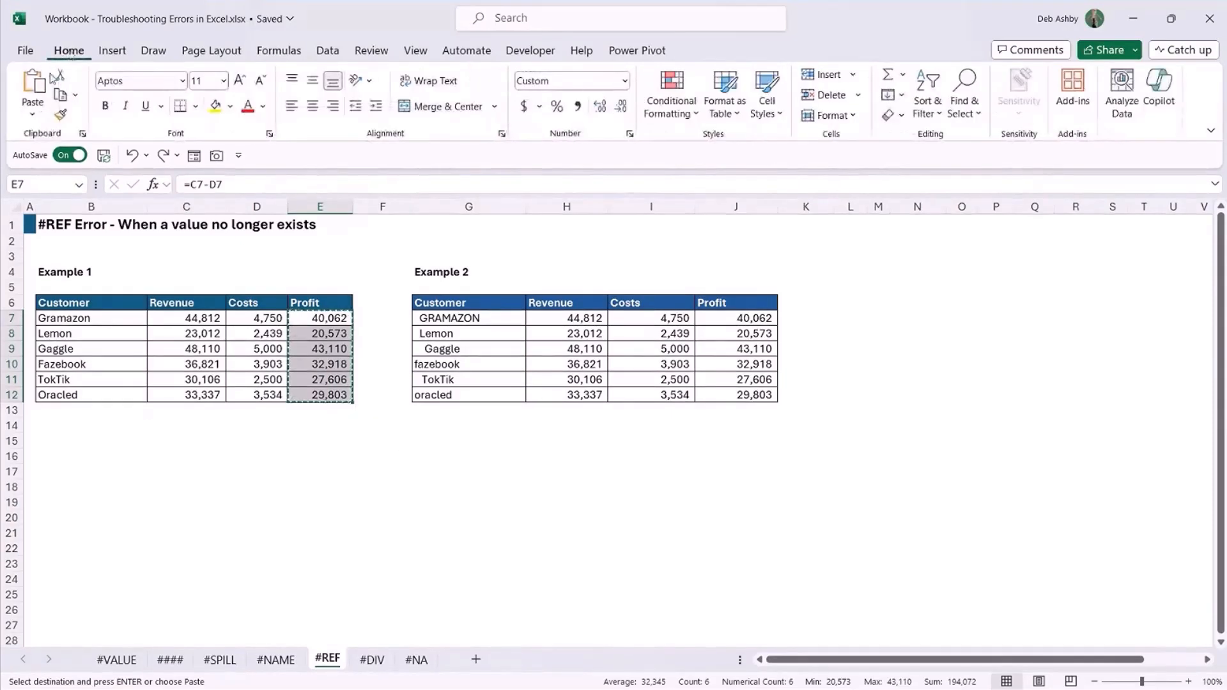
{"action": "left_click", "coordinate": [34, 113]}
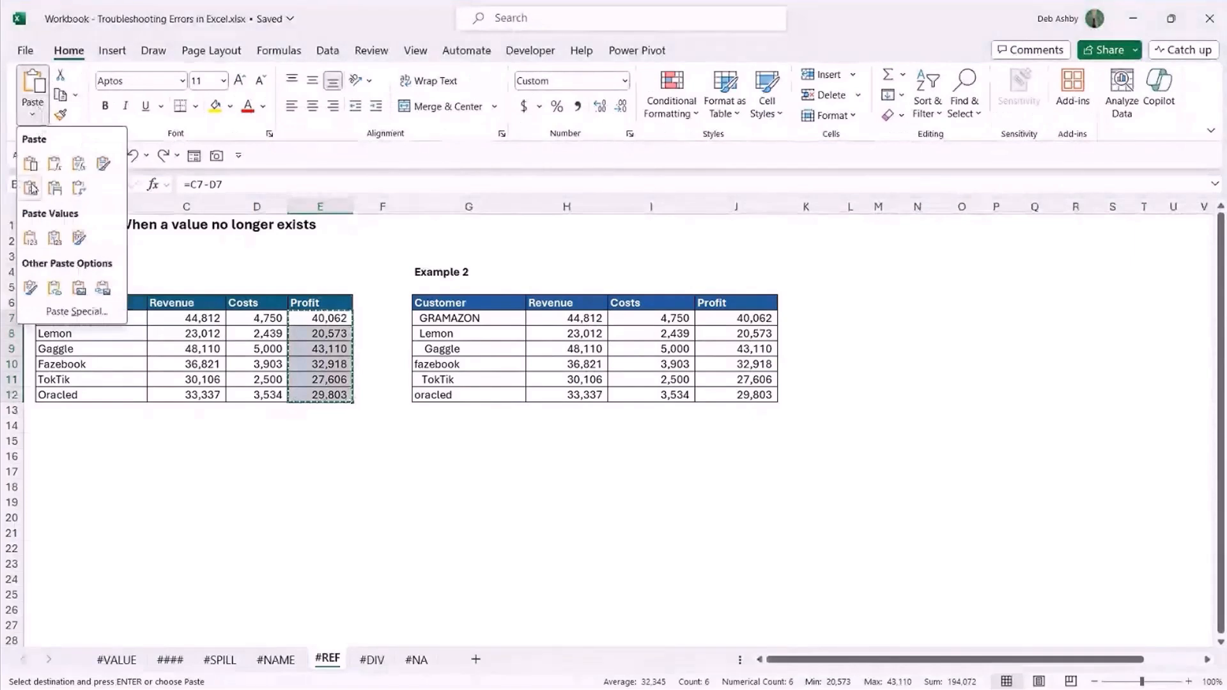
{"action": "left_click", "coordinate": [31, 239]}
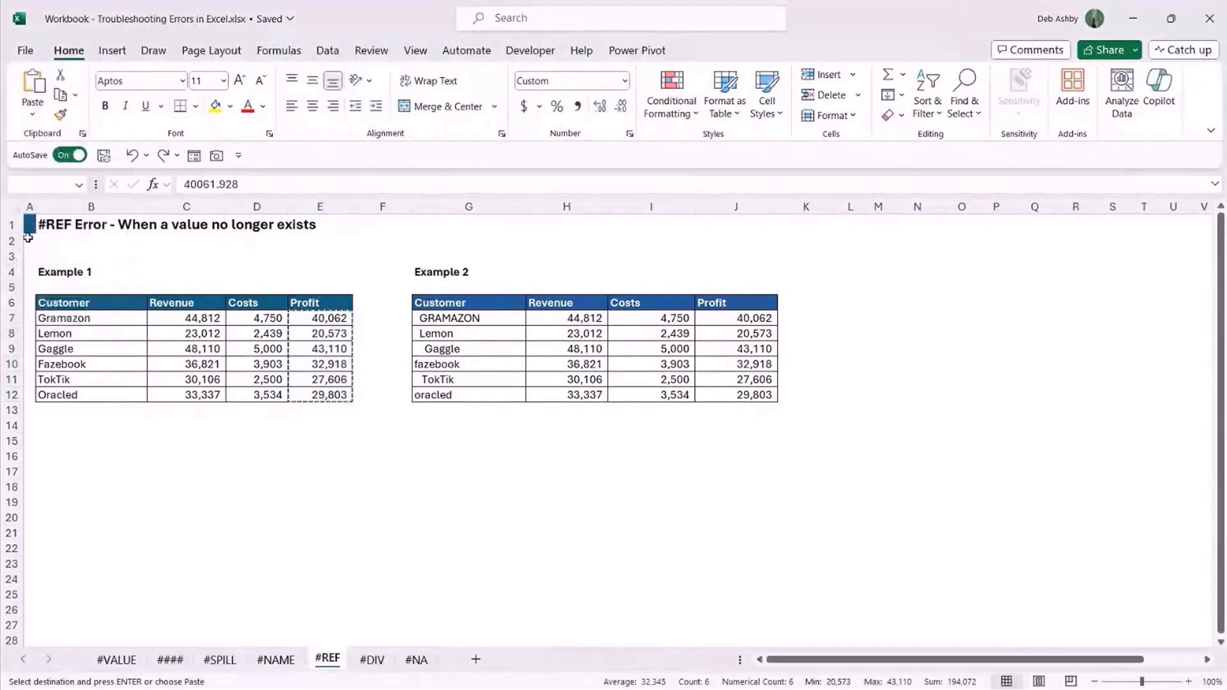
{"action": "key", "text": "Escape"}
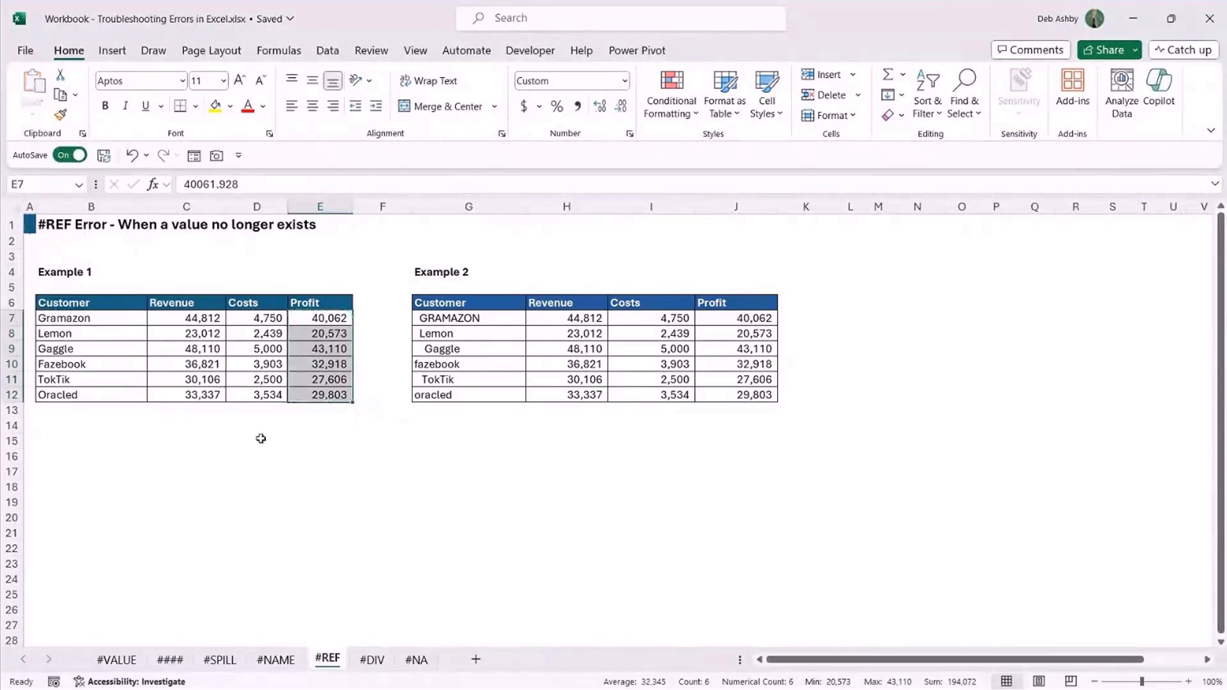
- Check that the Profit cells E7:E11 of Example 1 contain static values instead of formulas
{"action": "left_click", "coordinate": [324, 348]}
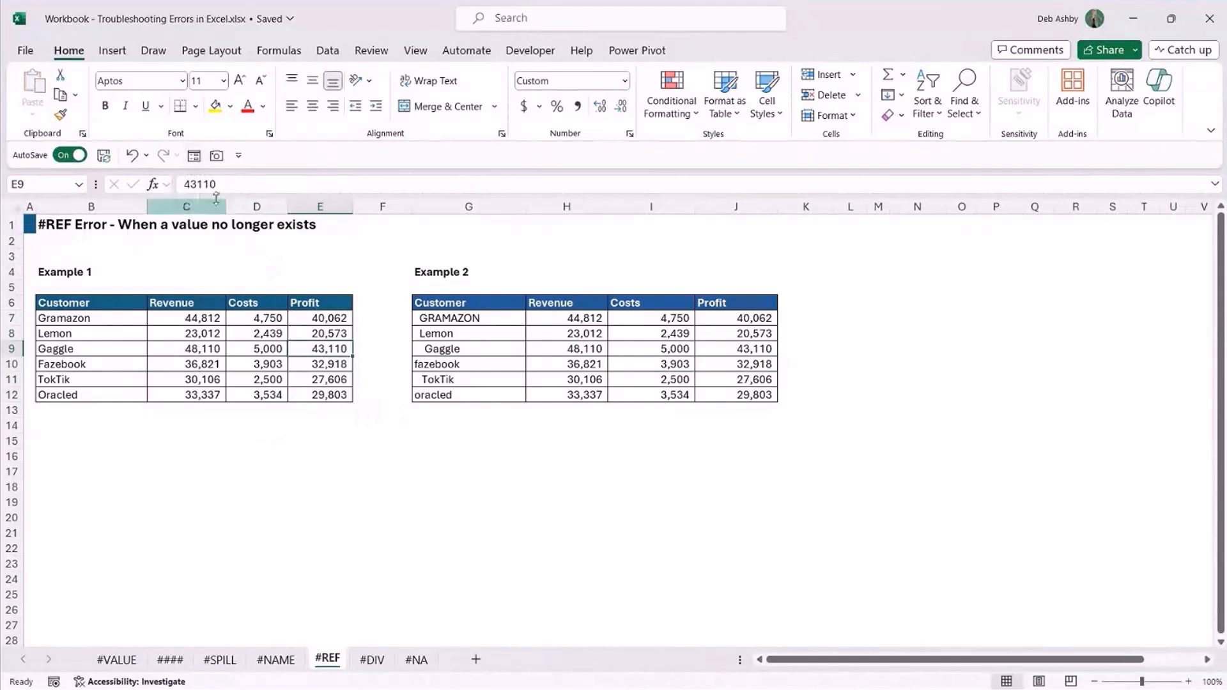
{"action": "left_click", "coordinate": [328, 319]}
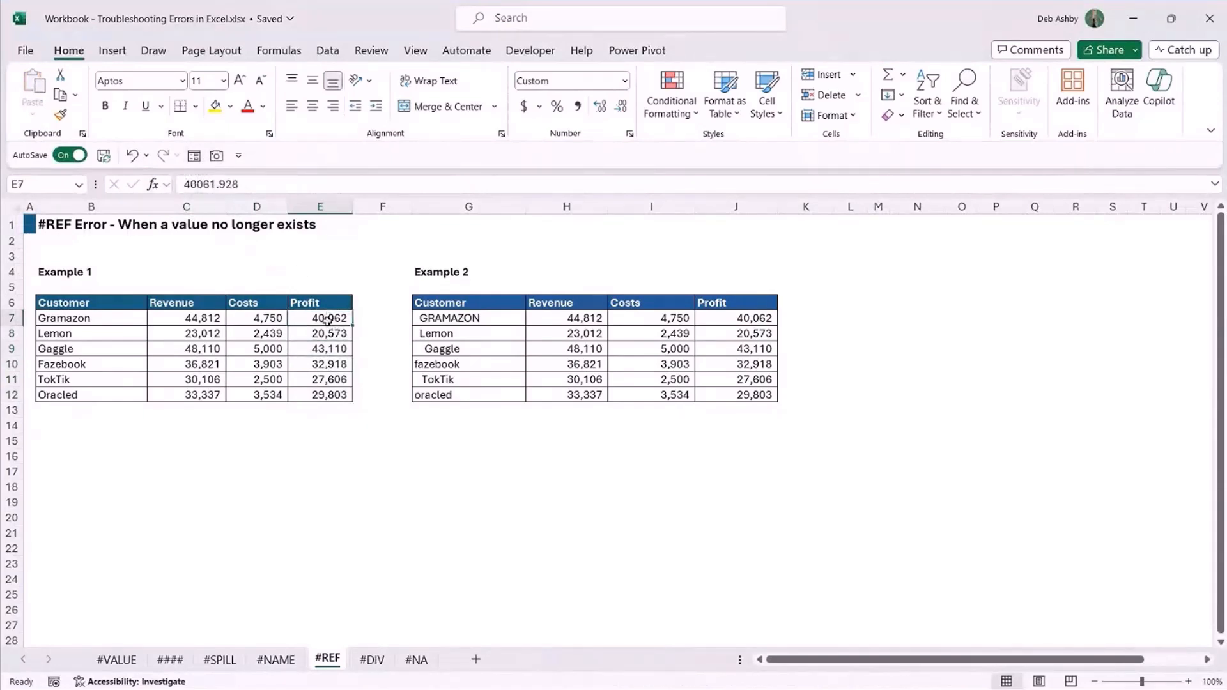
{"action": "left_click", "coordinate": [327, 335]}
{"action": "left_click", "coordinate": [326, 349]}
{"action": "left_click", "coordinate": [321, 381]}
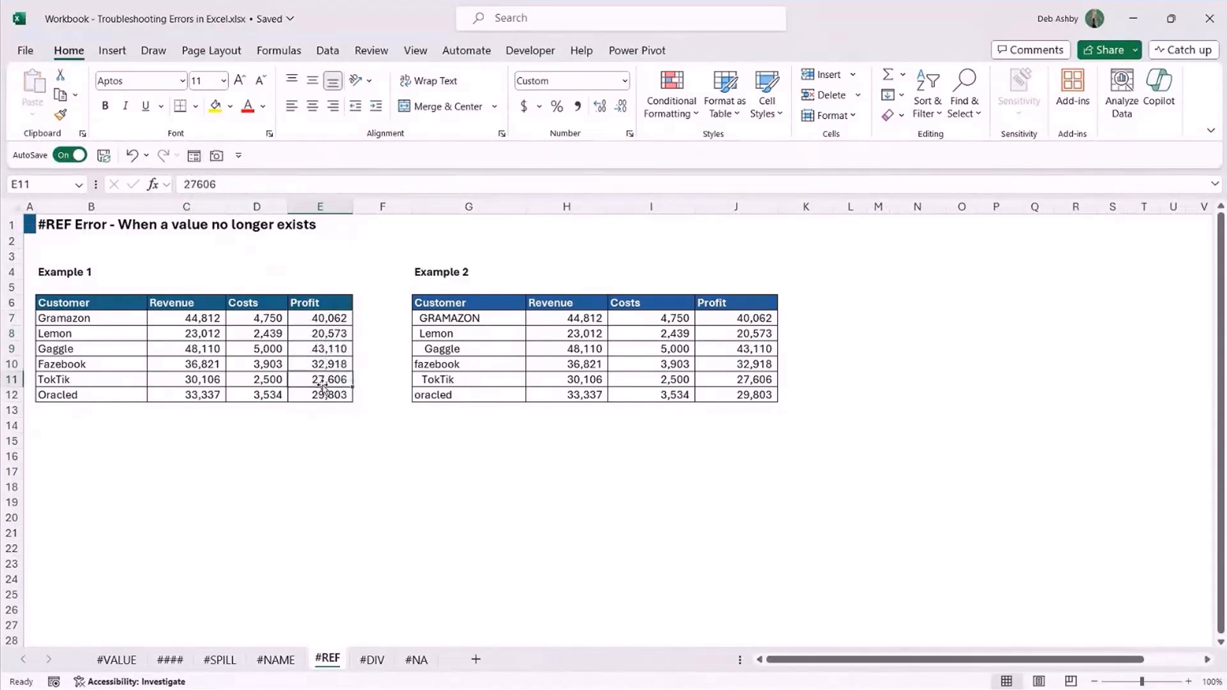
- Delete the Revenue column C from Example 1 and check the Profit values
{"action": "left_click", "coordinate": [186, 207]}
{"action": "right_click", "coordinate": [187, 206]}
{"action": "left_click", "coordinate": [229, 392]}
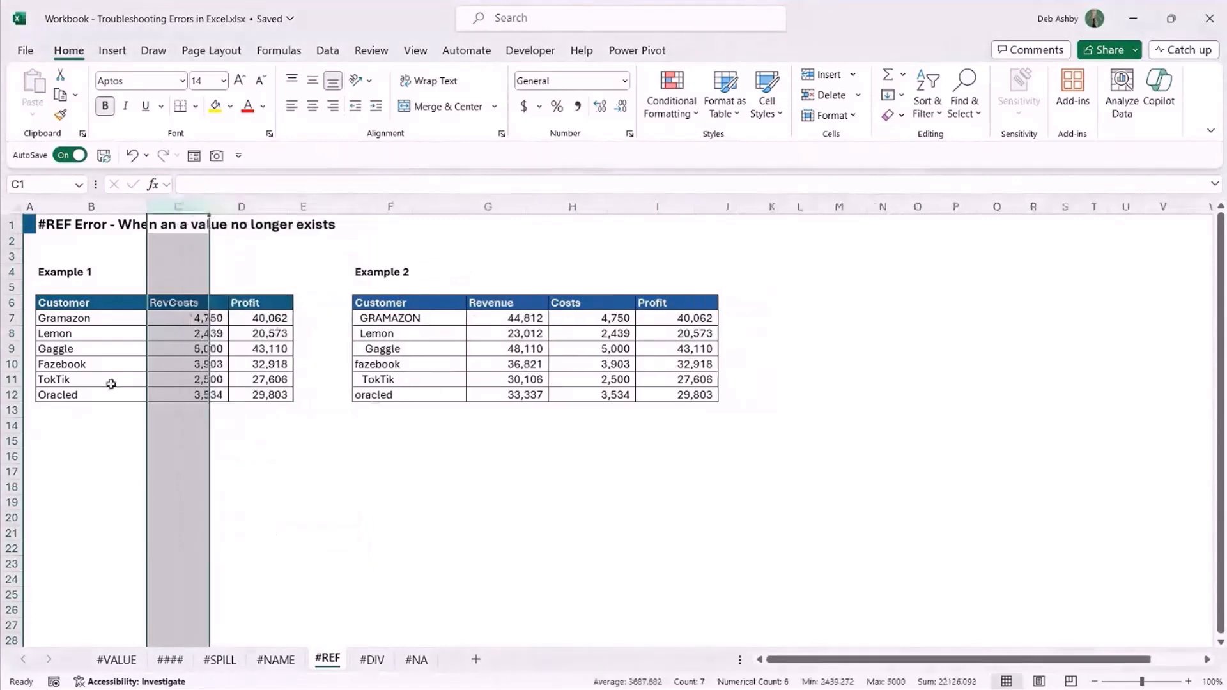
{"action": "left_click_drag", "start_coordinate": [247, 317], "coordinate": [241, 410]}
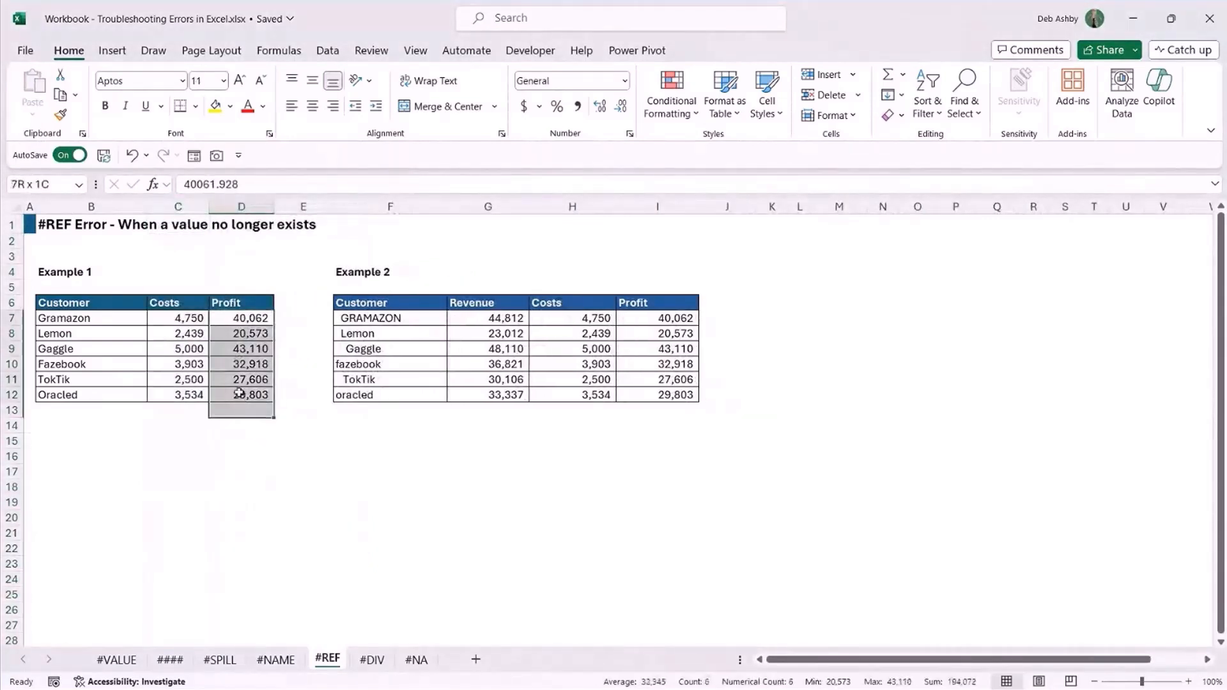
{"action": "left_click", "coordinate": [429, 505]}
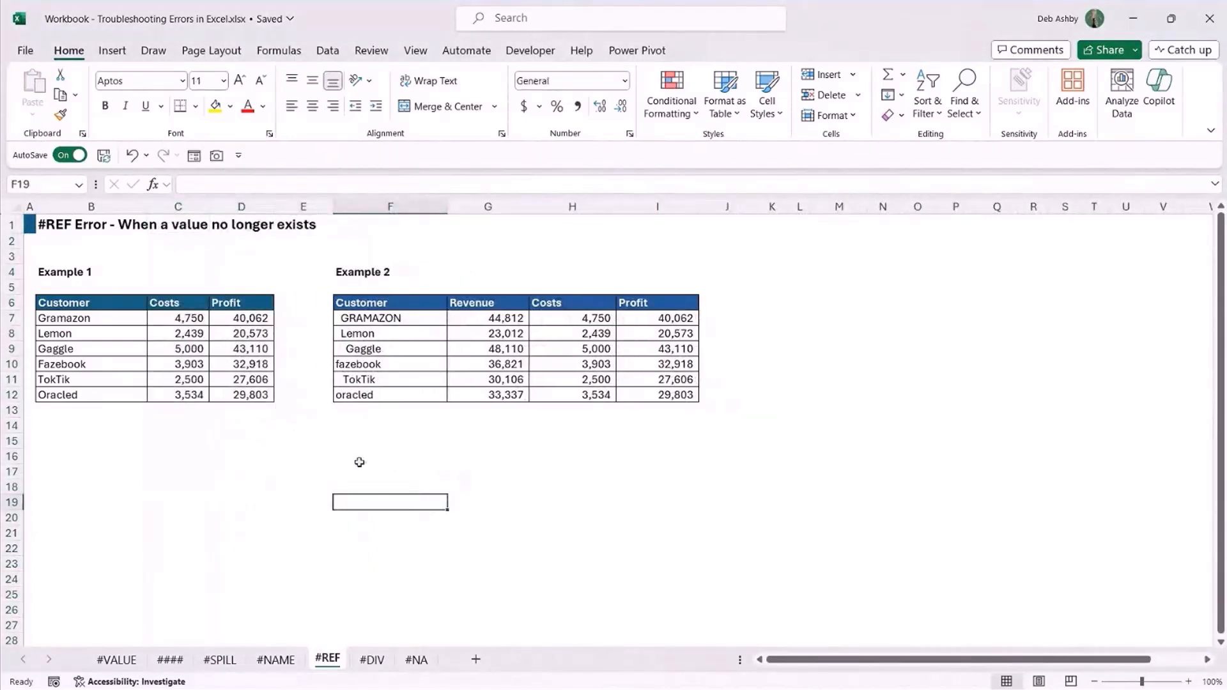
{"action": "left_click", "coordinate": [220, 335]}
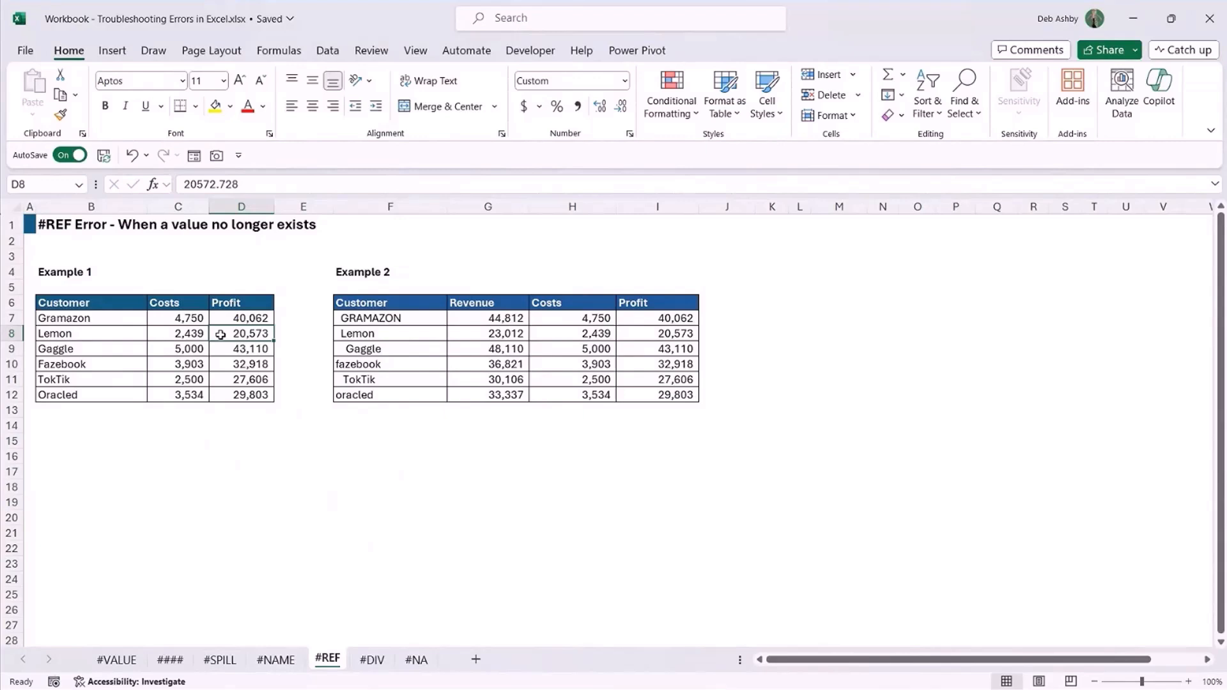
- Examine the customer names in F7:F12 of Example 2 for inconsistent capitalization and leading spaces
{"action": "left_click", "coordinate": [391, 317]}
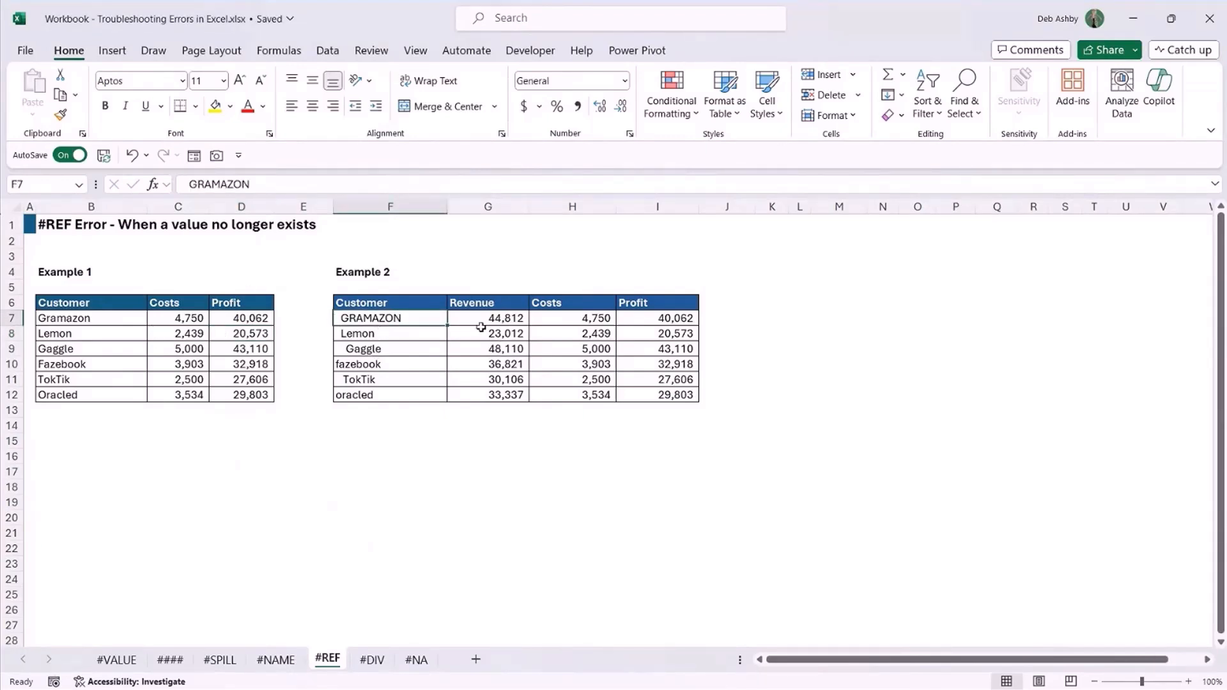
{"action": "left_click", "coordinate": [383, 332]}
{"action": "left_click", "coordinate": [379, 319]}
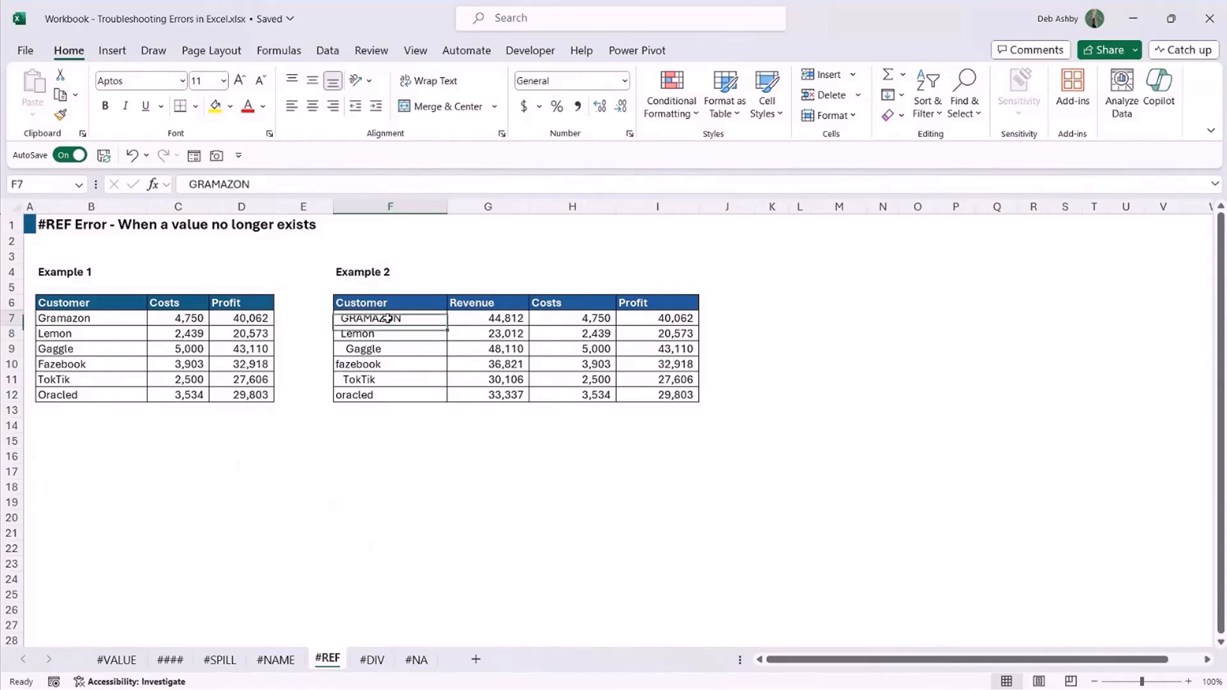
{"action": "left_click", "coordinate": [377, 333]}
{"action": "left_click", "coordinate": [372, 349]}
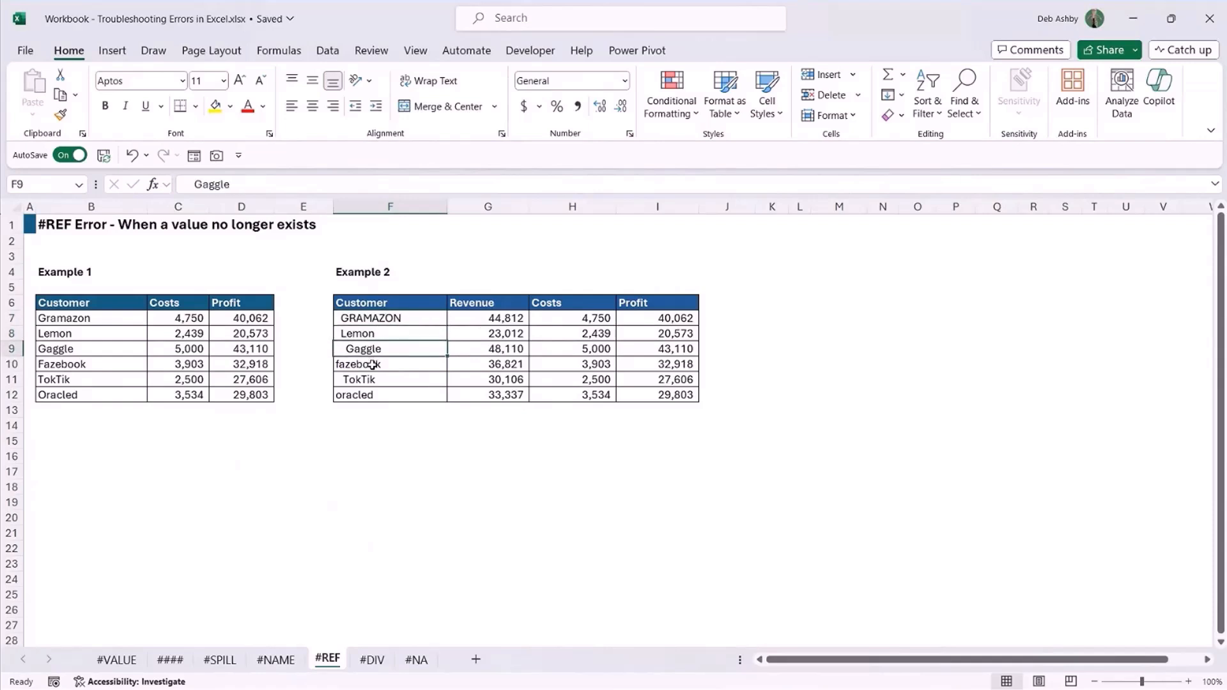
{"action": "left_click", "coordinate": [373, 364]}
{"action": "left_click", "coordinate": [376, 380]}
{"action": "left_click", "coordinate": [377, 398]}
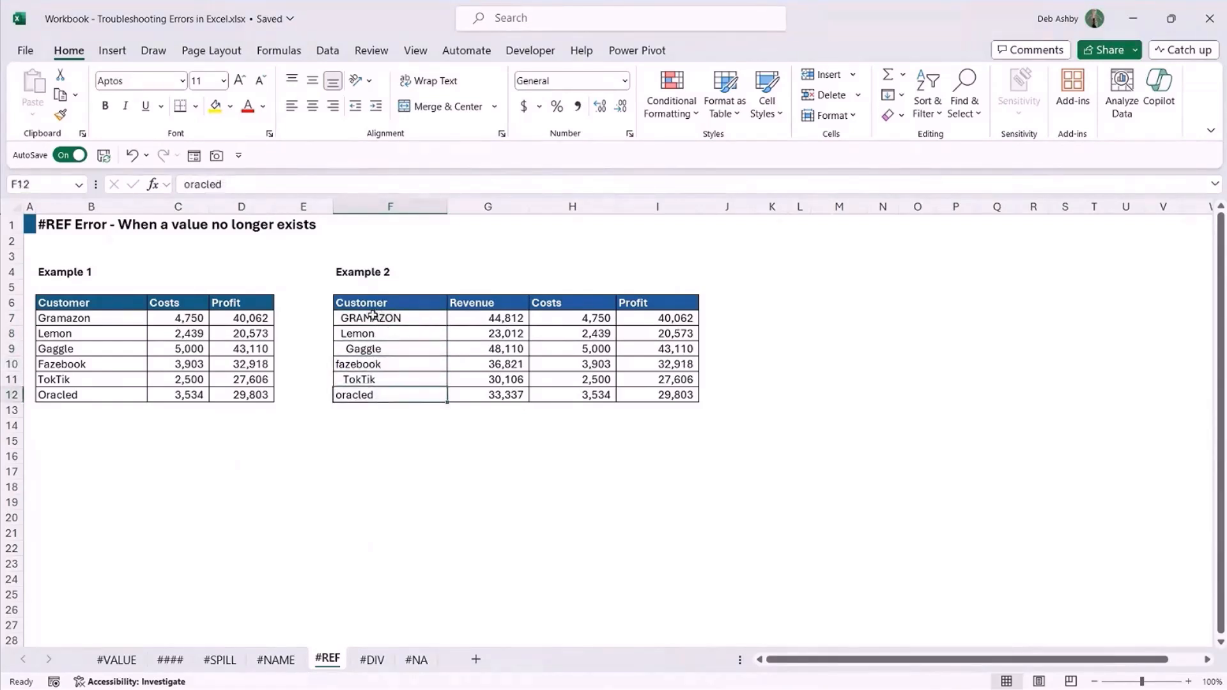
{"action": "left_click", "coordinate": [375, 318]}
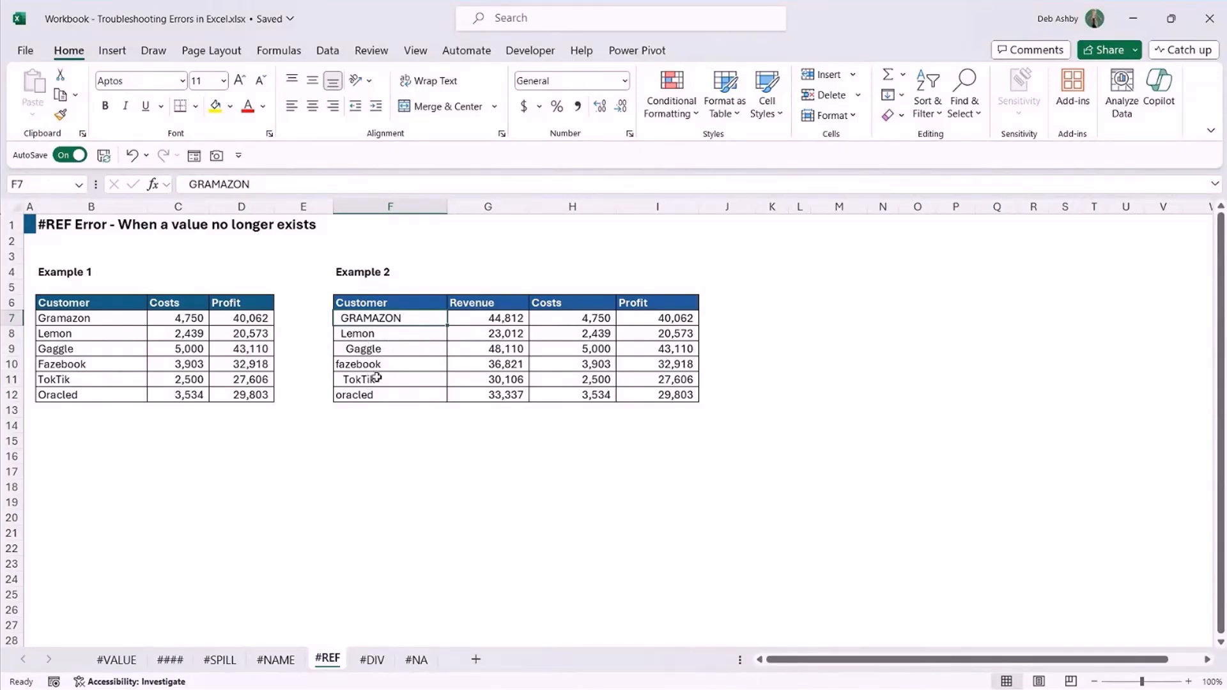
{"action": "left_click", "coordinate": [355, 348]}
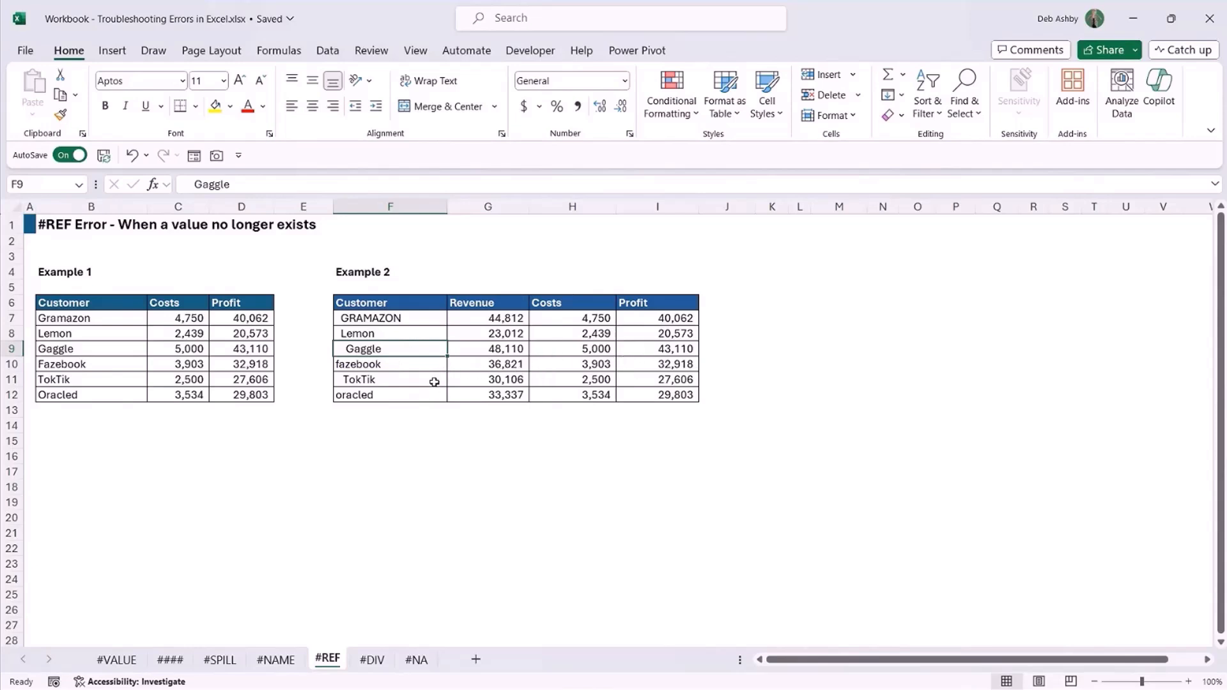
{"action": "left_click", "coordinate": [399, 333]}
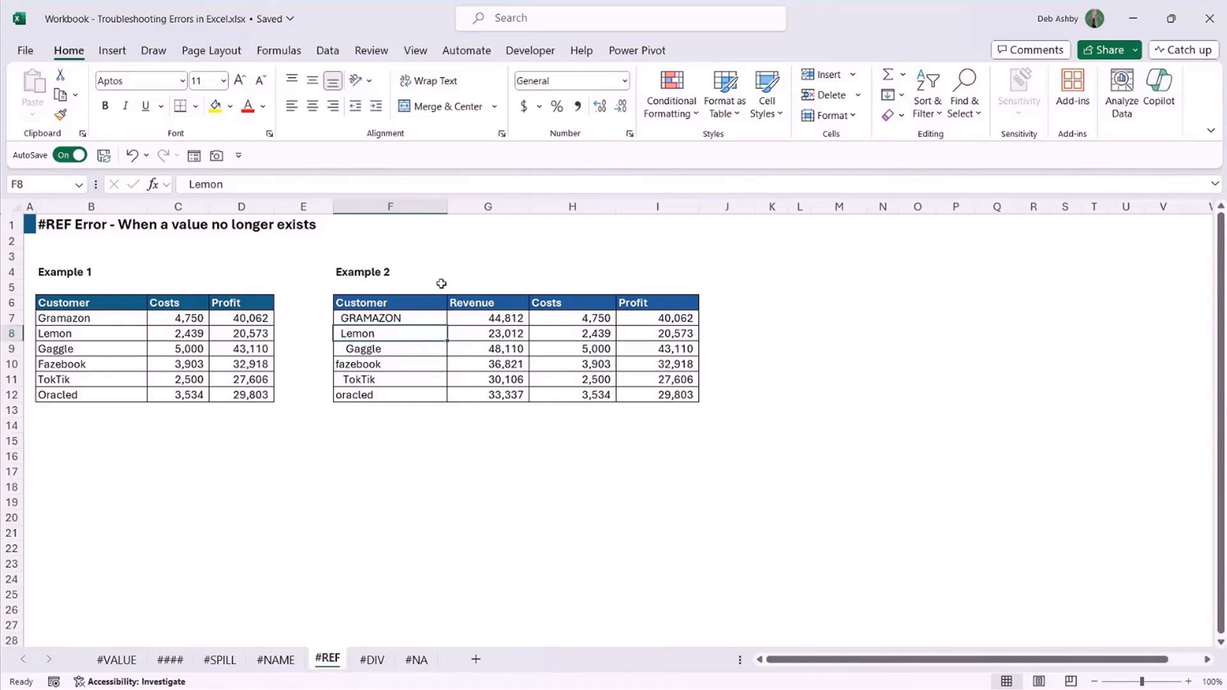
- Insert a blank column G between Customer and Revenue in Example 2
{"action": "left_click", "coordinate": [465, 204]}
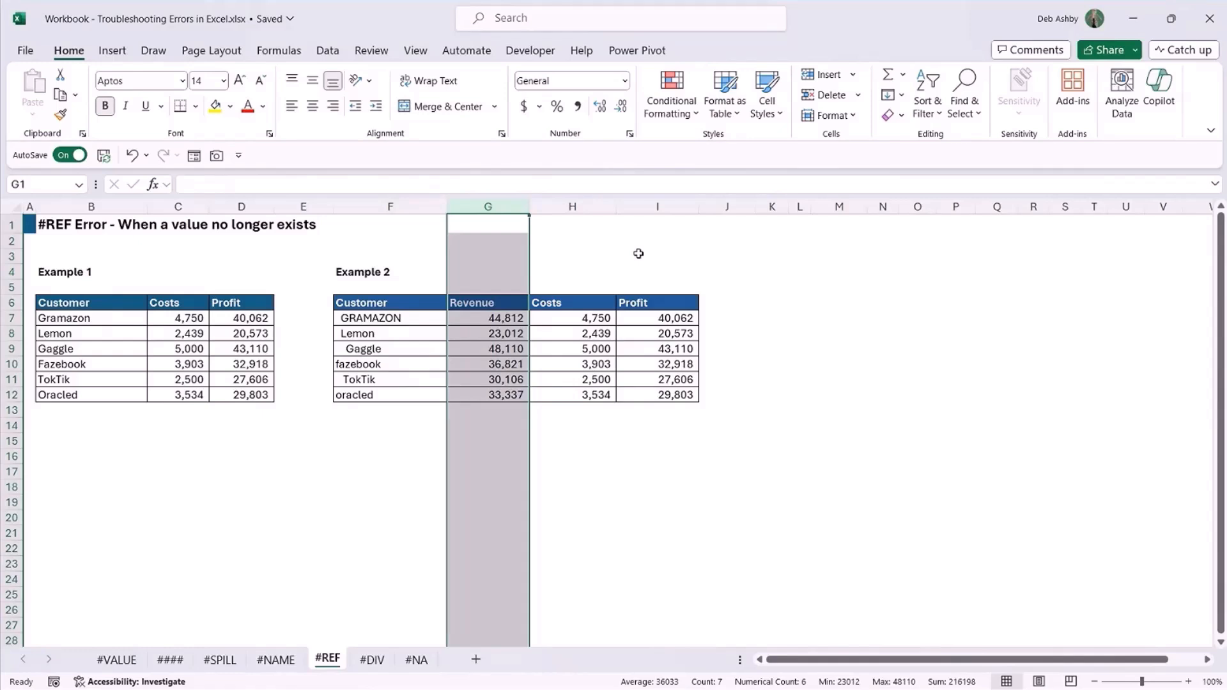
{"action": "key", "text": "ctrl+shift+plus"}
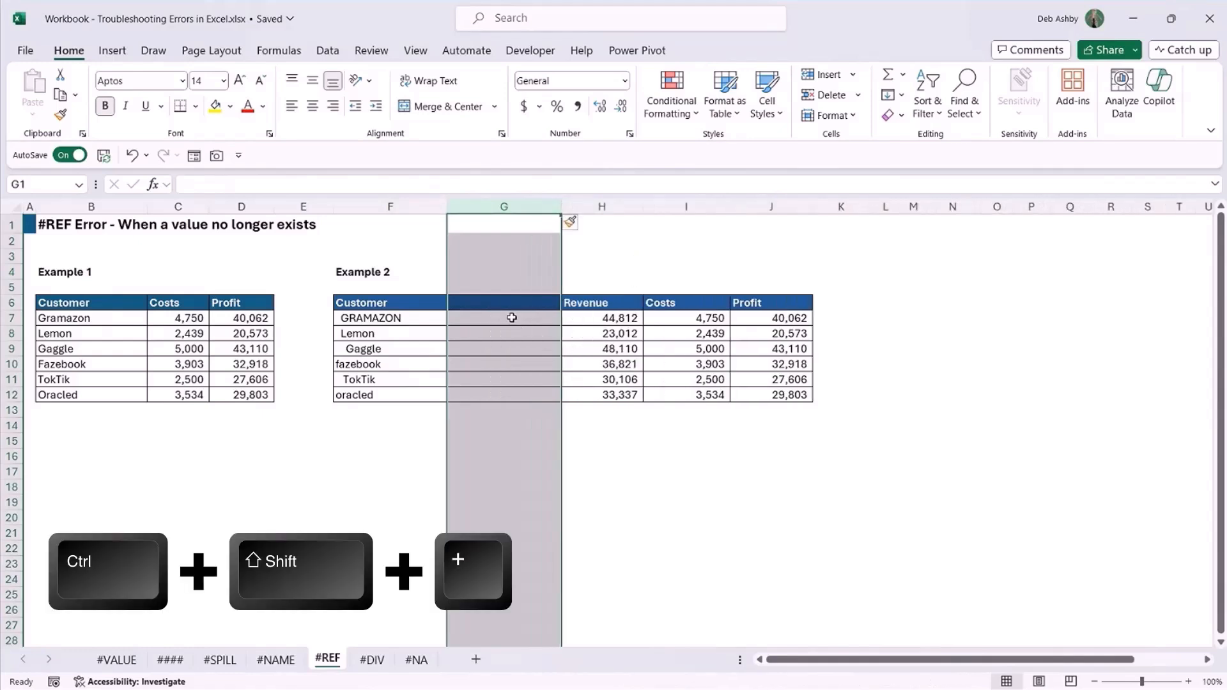
{"action": "left_click", "coordinate": [511, 318]}
{"action": "left_click", "coordinate": [400, 318]}
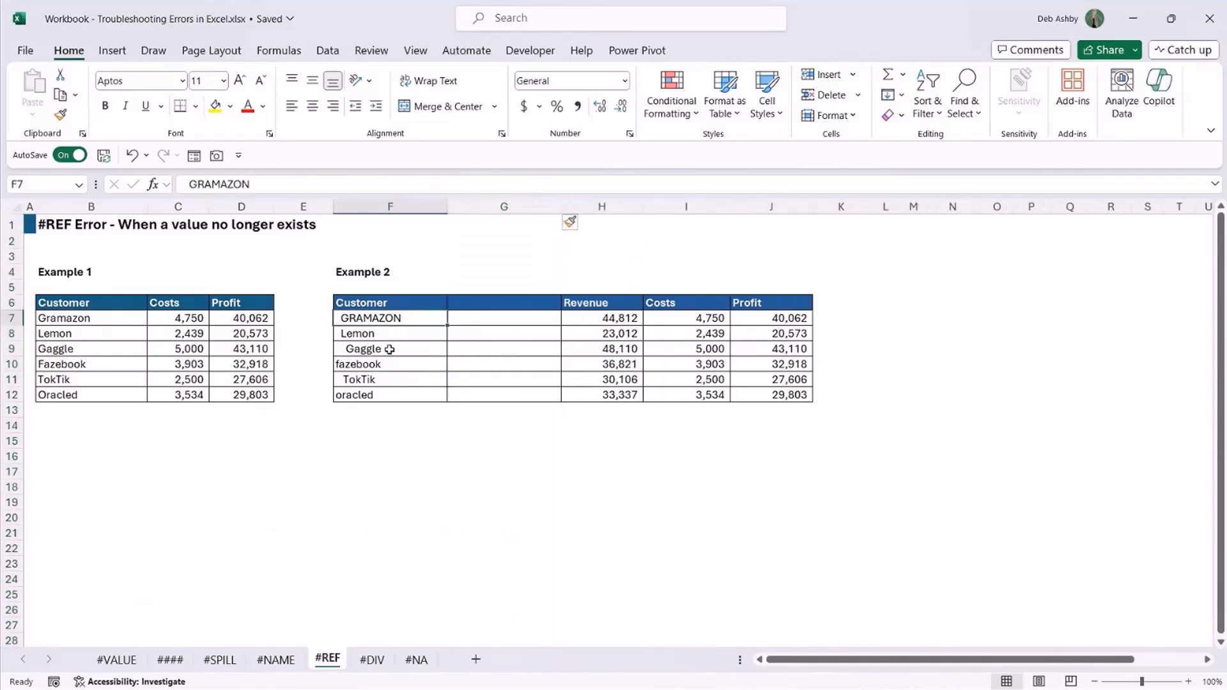
- Enter the formula =PROPER(TRIM(F7)) in G7 to clean up the first customer name
{"action": "left_click", "coordinate": [468, 322]}
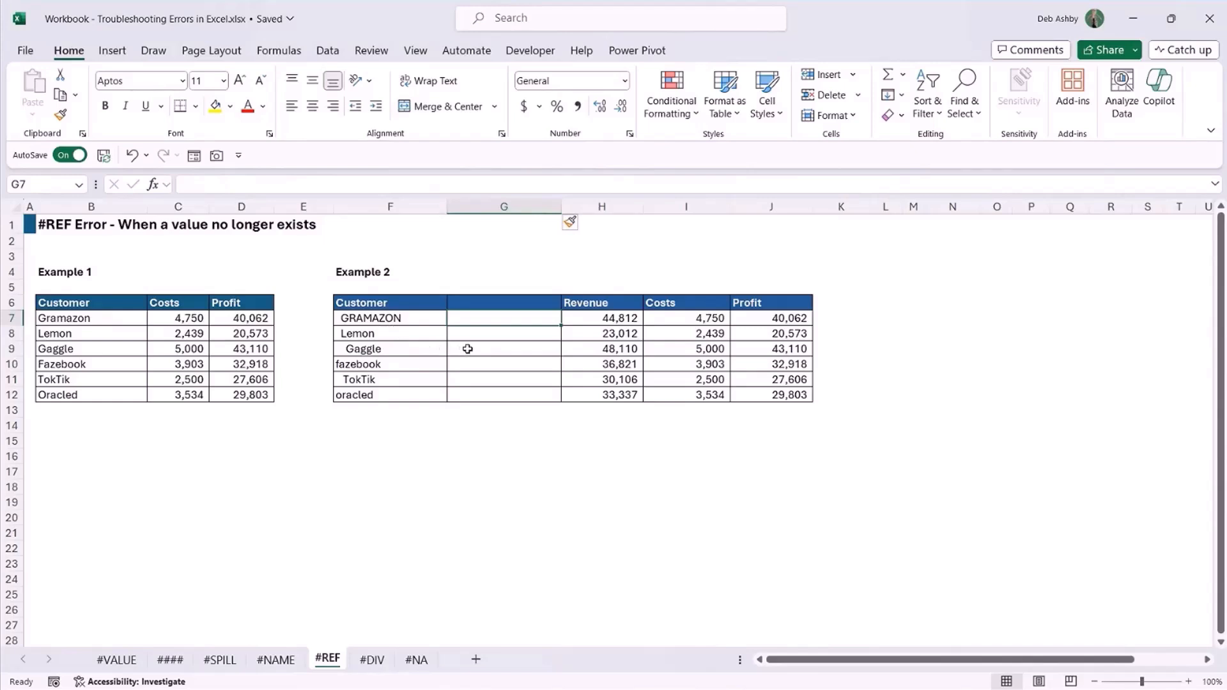
{"action": "type", "text": "=PR"}
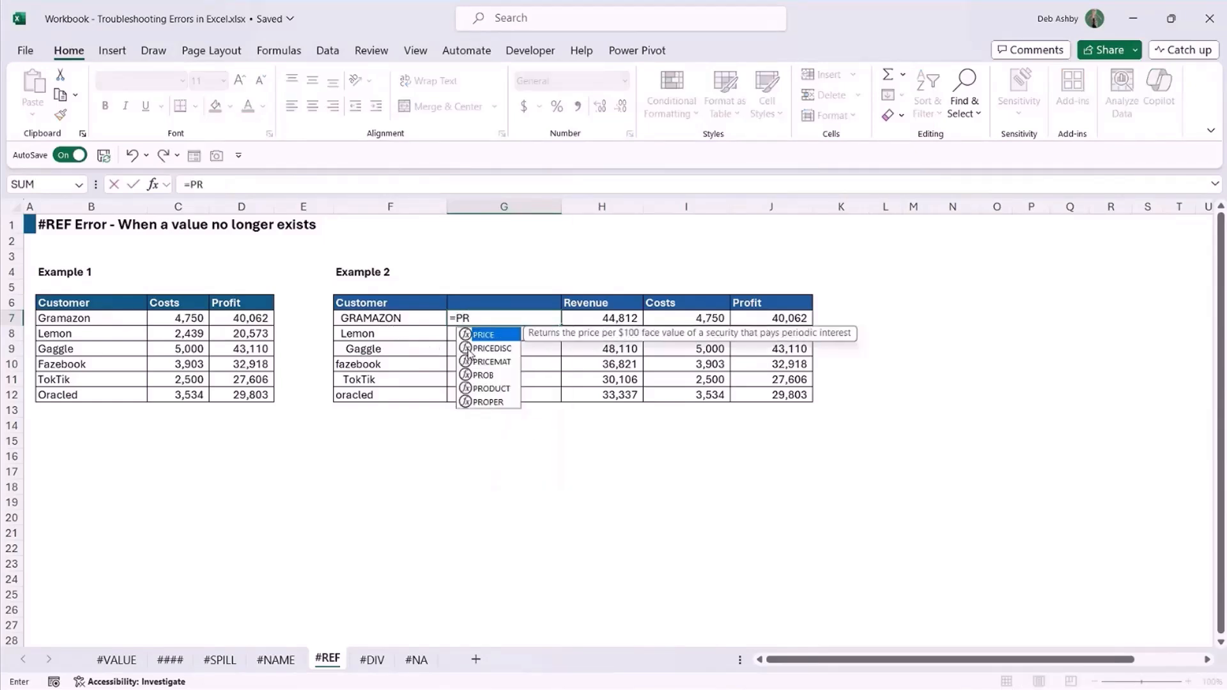
{"action": "type", "text": "OPER("}
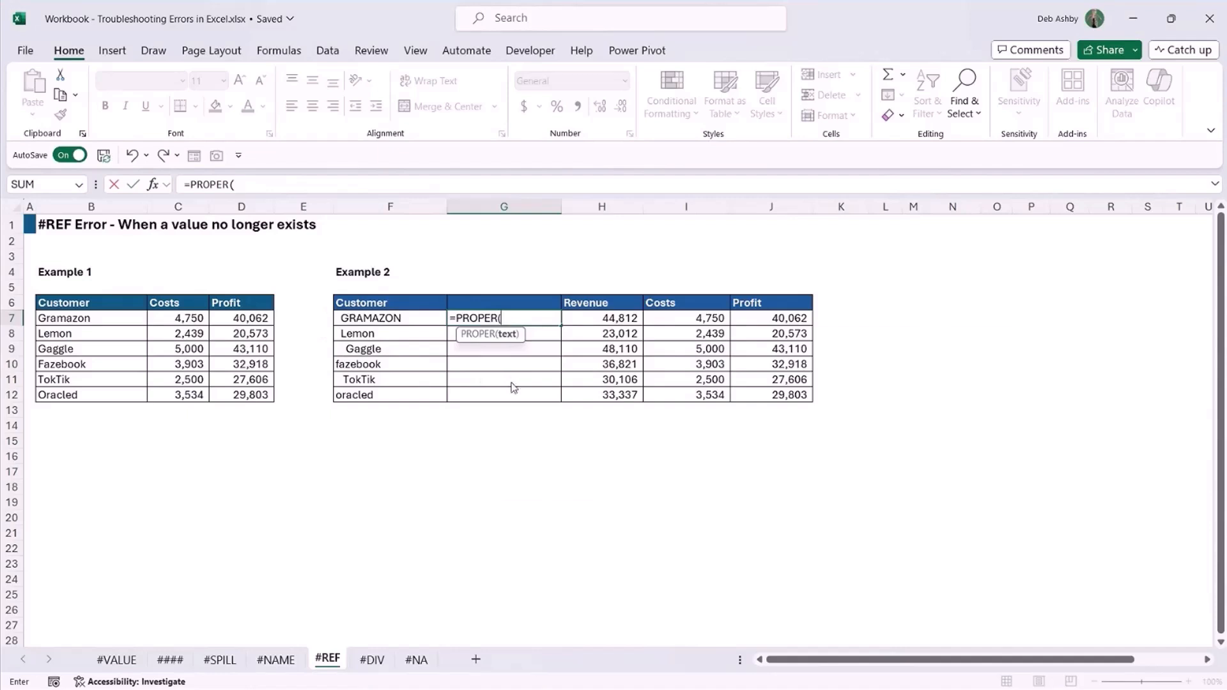
{"action": "type", "text": "TRIM("}
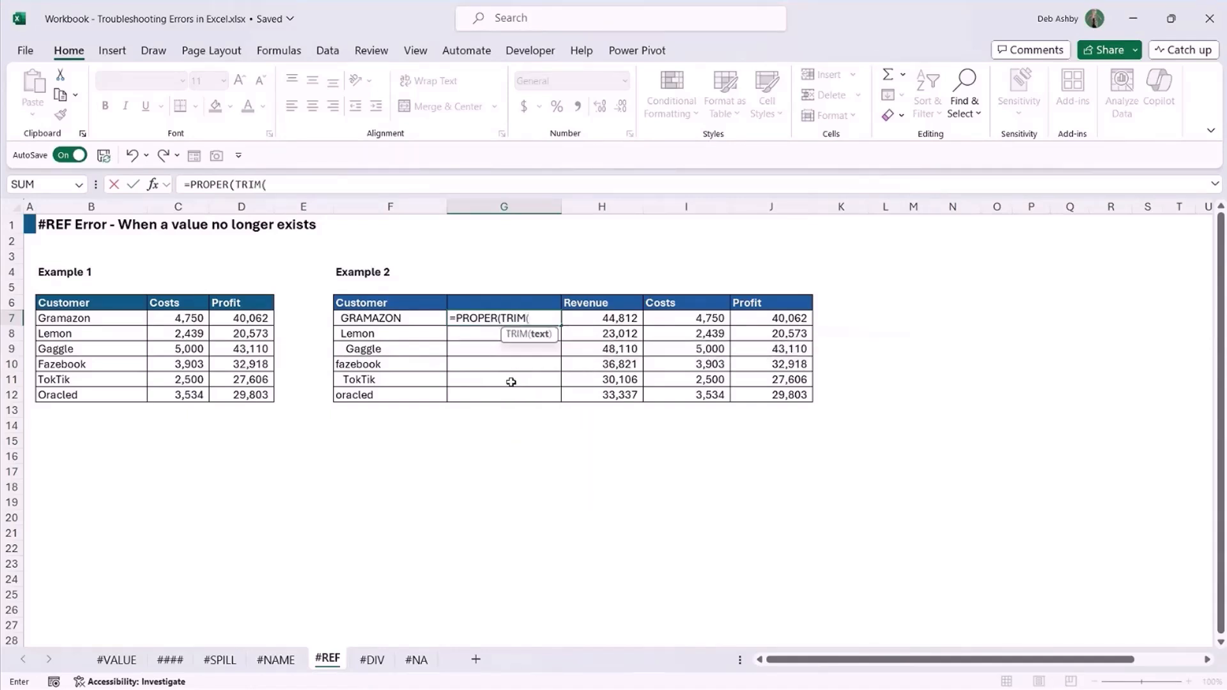
{"action": "left_click", "coordinate": [382, 317]}
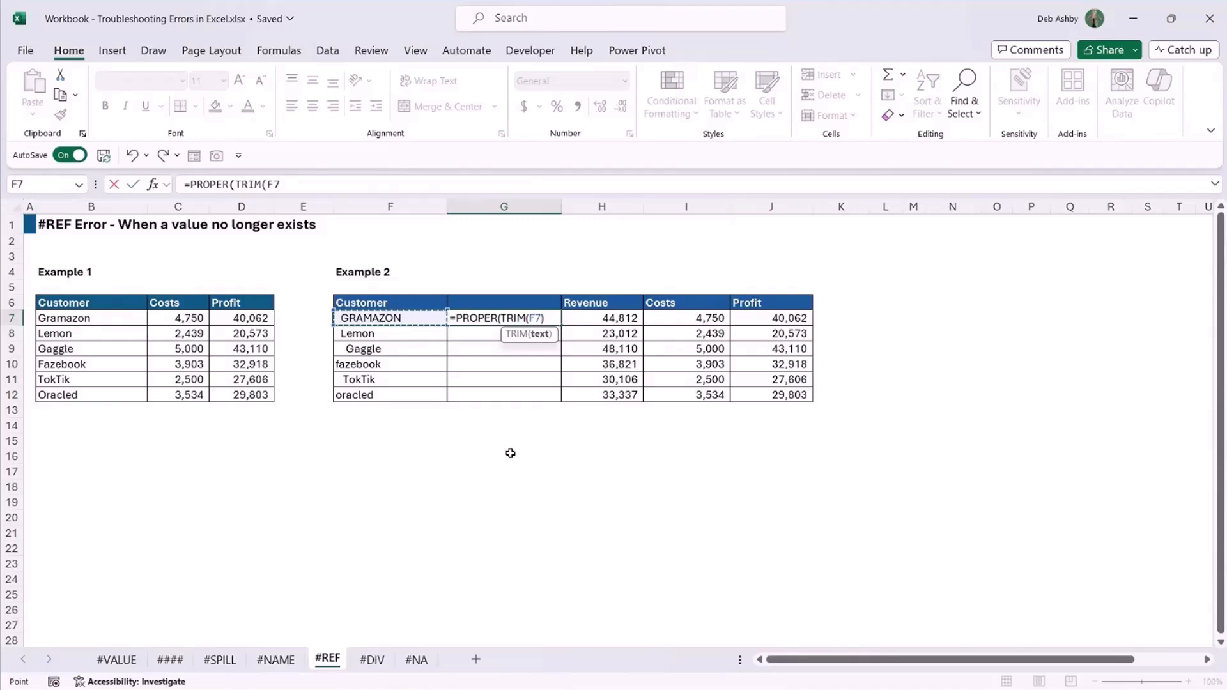
{"action": "type", "text": "))"}
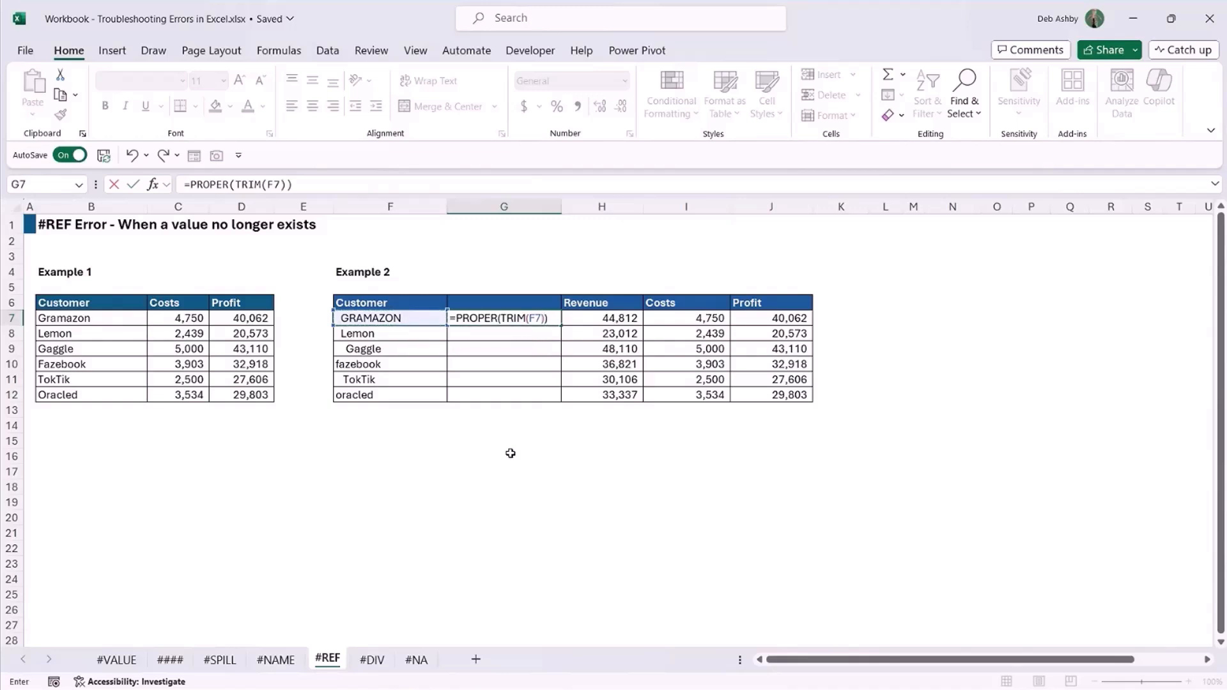
{"action": "key", "text": "Return"}
- Fill the PROPER and TRIM formula down from G7 to G12 and check the first formula
{"action": "left_click", "coordinate": [512, 315]}
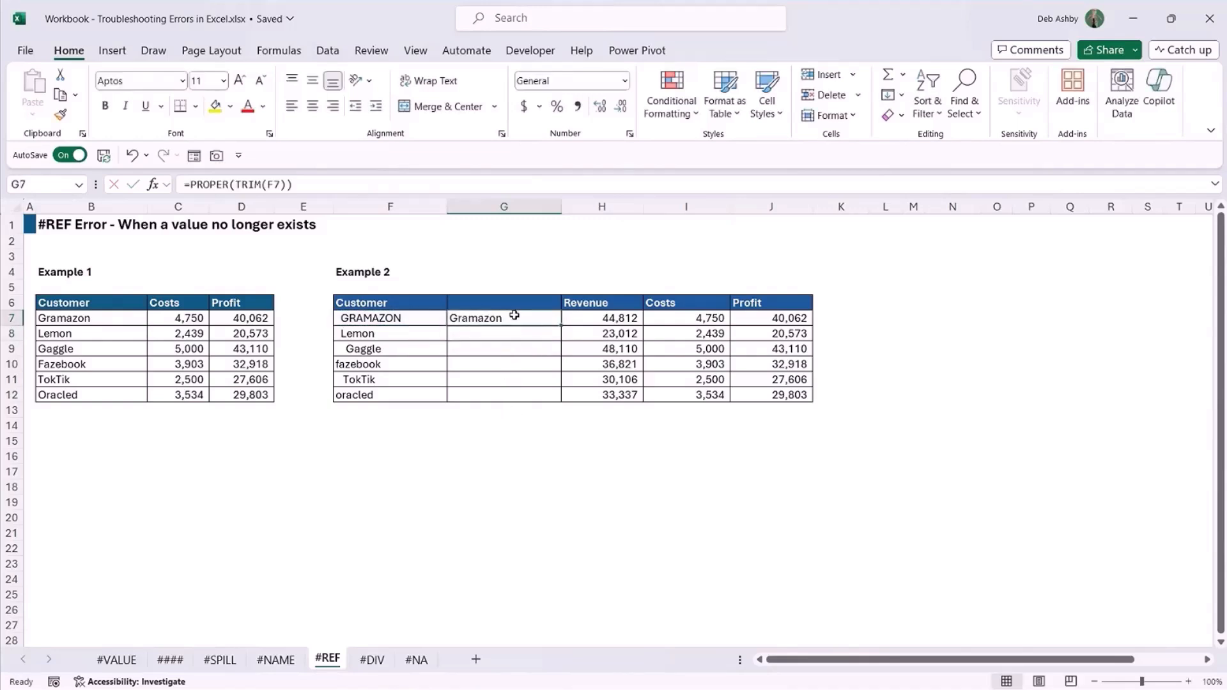
{"action": "left_click_drag", "start_coordinate": [561, 326], "coordinate": [556, 400]}
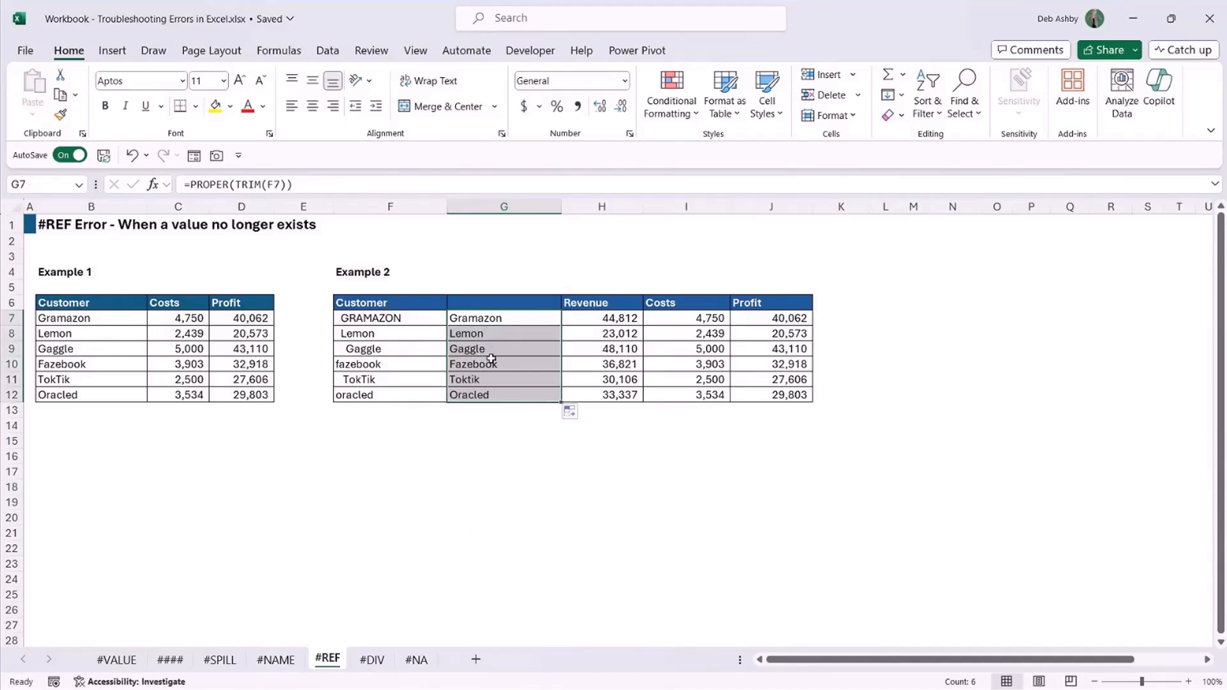
{"action": "left_click", "coordinate": [517, 320]}
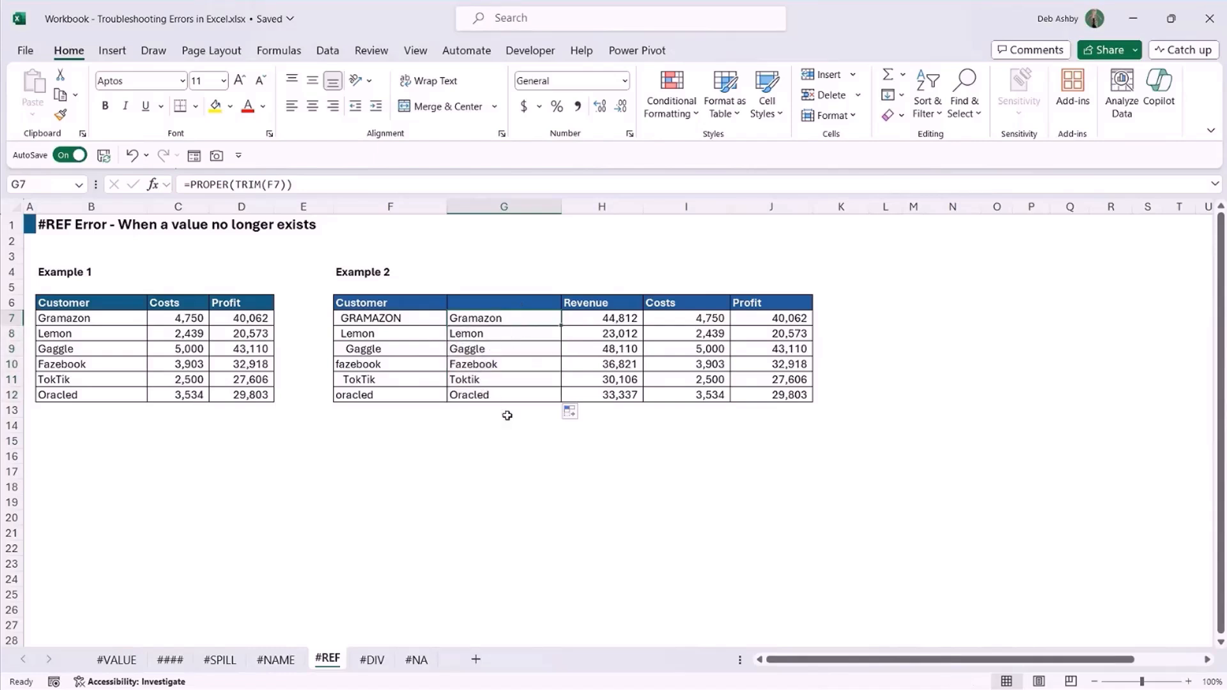
- Delete the original Customer column F to test its effect on the cleaned-name formulas, and undo the deletion
{"action": "right_click", "coordinate": [385, 205]}
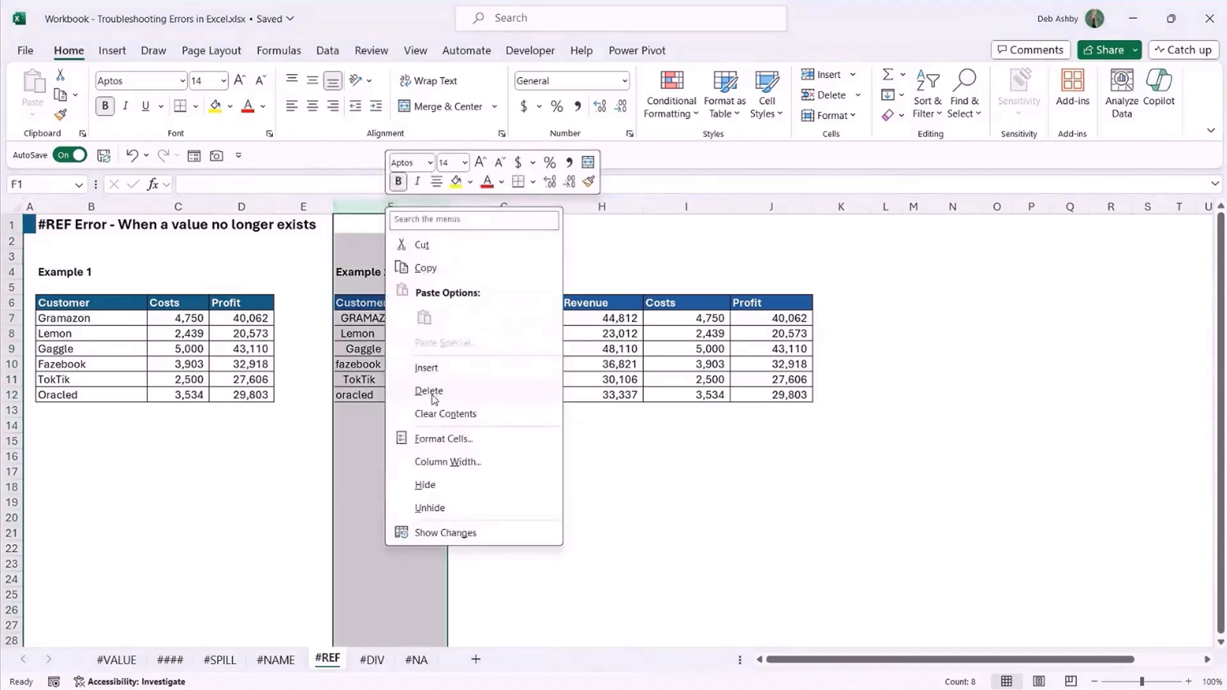
{"action": "left_click", "coordinate": [432, 392]}
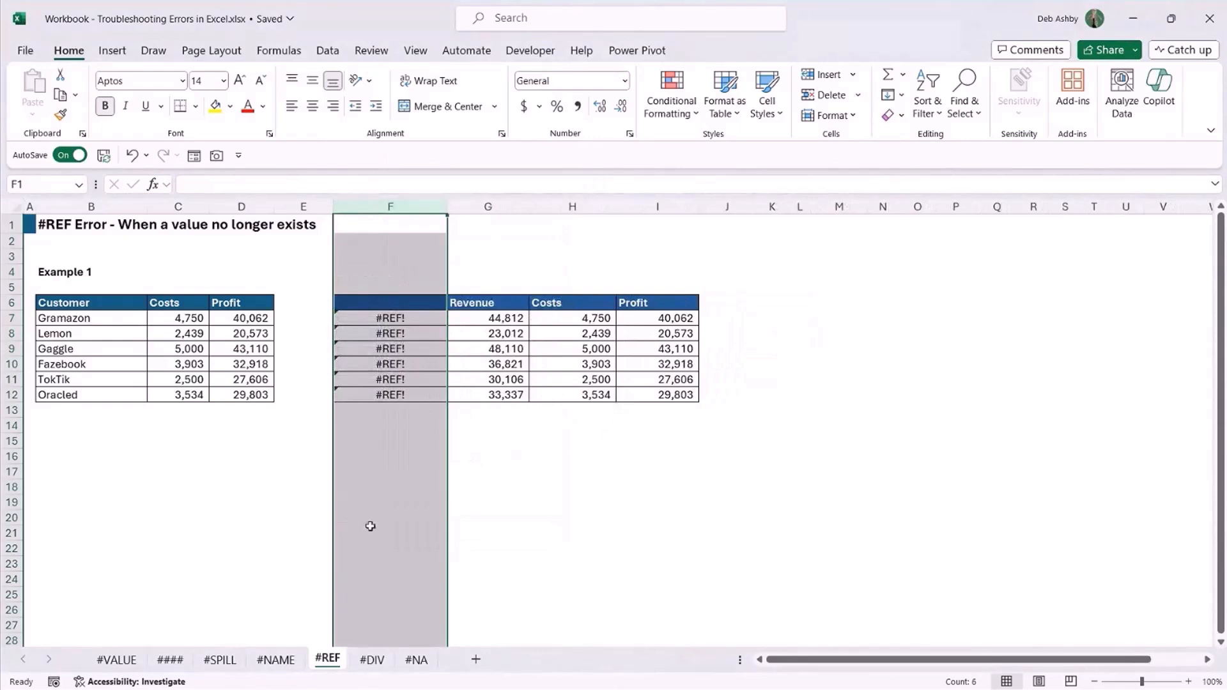
{"action": "left_click", "coordinate": [604, 491]}
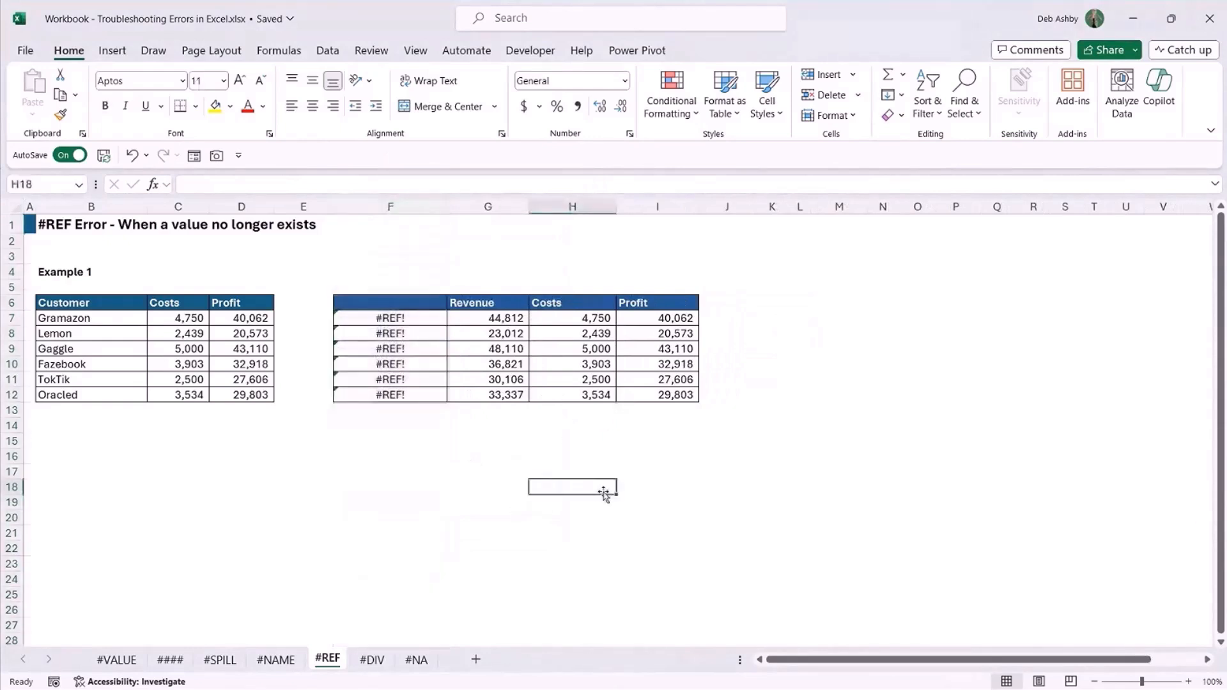
{"action": "left_click", "coordinate": [420, 318]}
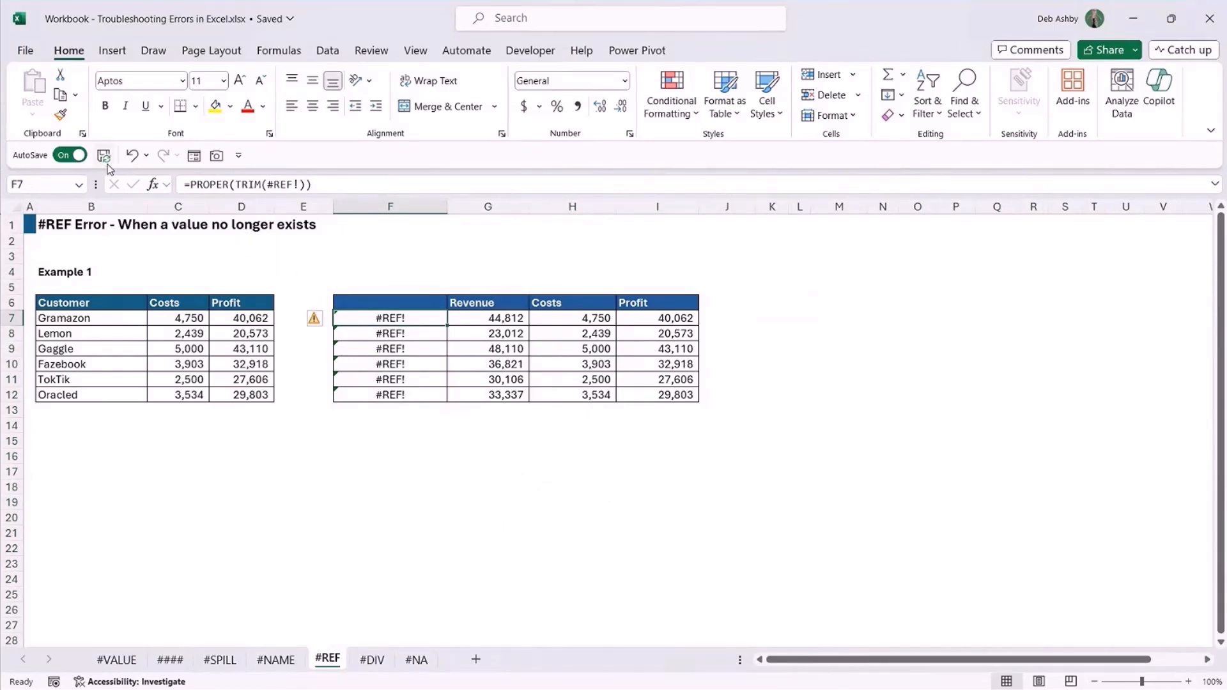
{"action": "left_click", "coordinate": [131, 155]}
{"action": "left_click", "coordinate": [544, 454]}
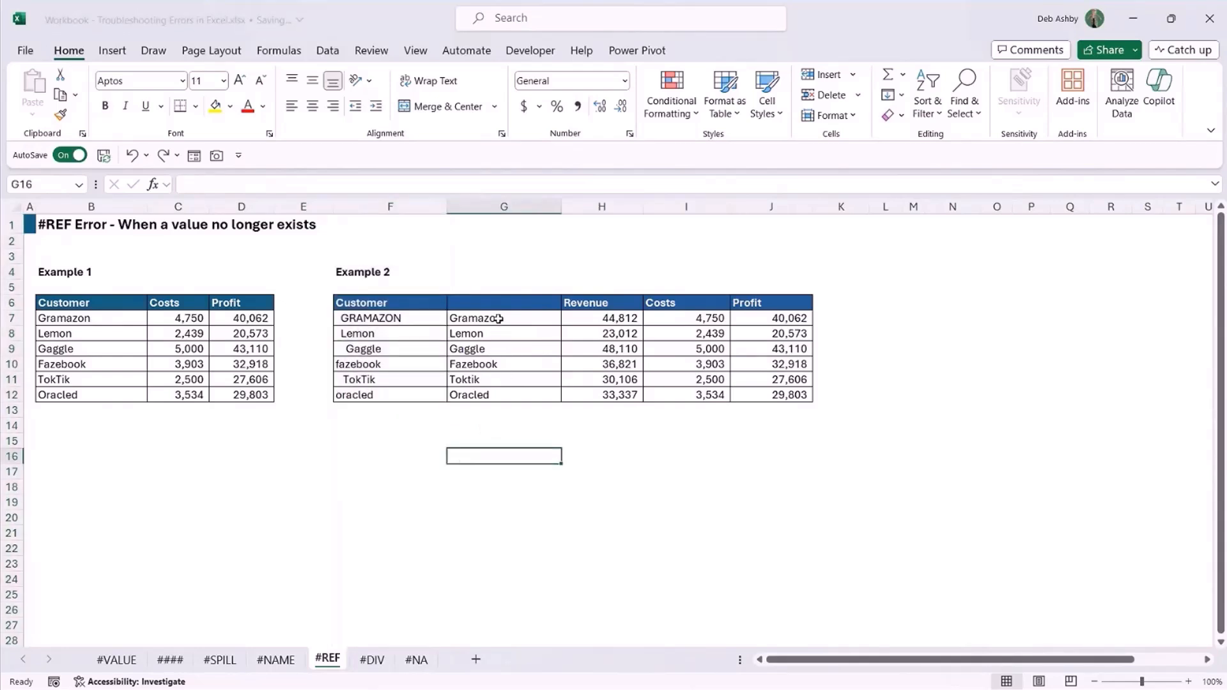
- Replace the cleaned-name formulas in G7:G12 with their static values by copying and pasting them in place as values
{"action": "left_click_drag", "start_coordinate": [497, 319], "coordinate": [497, 391]}
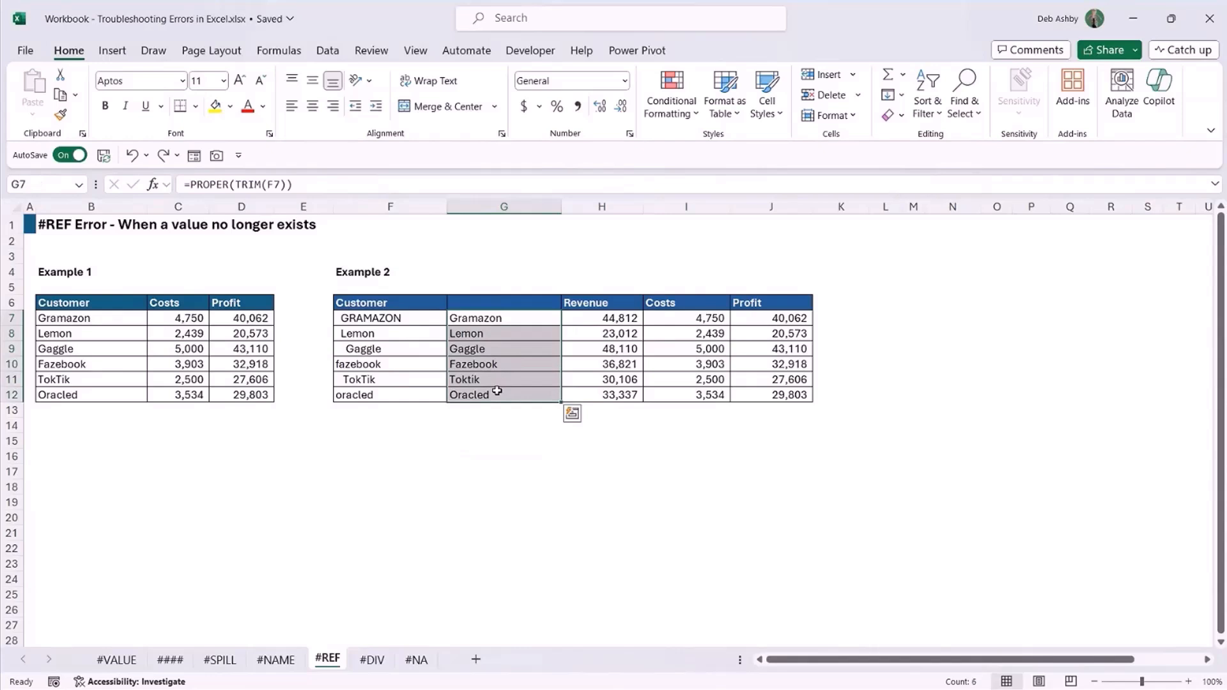
{"action": "key", "text": "ctrl+c"}
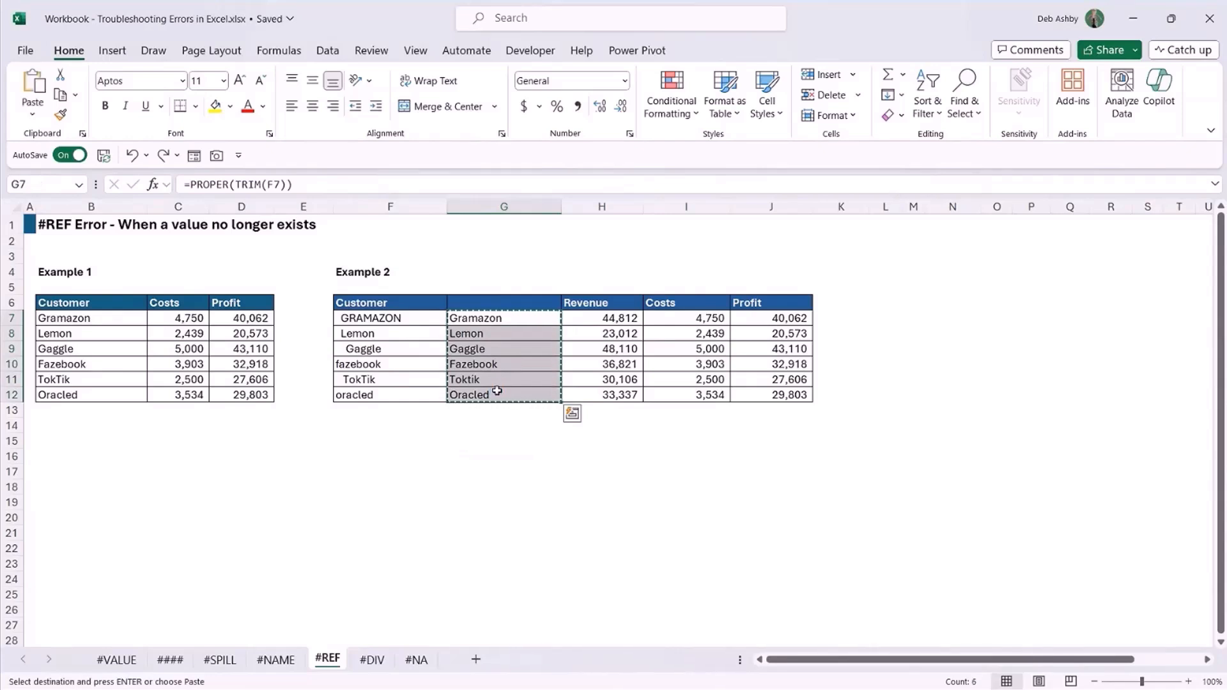
{"action": "key", "text": "ctrl+shift+v"}
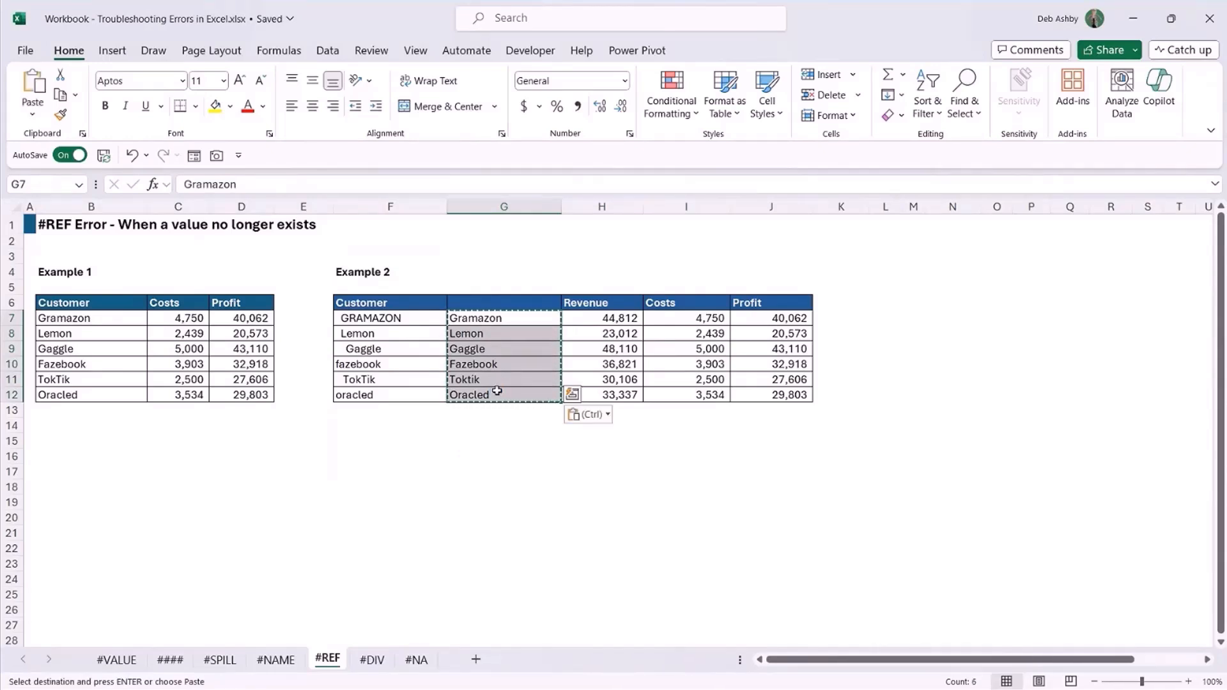
{"action": "key", "text": "Escape"}
{"action": "key", "text": "Escape"}
{"action": "left_click", "coordinate": [500, 457]}
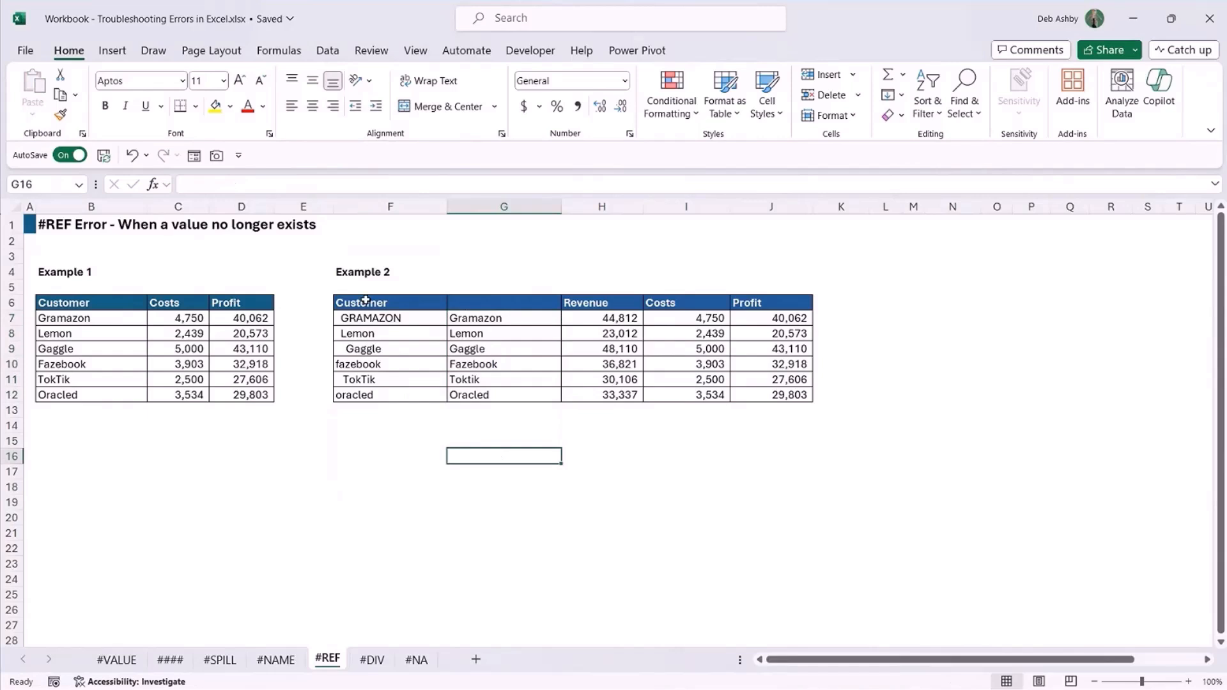
- Move the Customer heading from F6 to G6 and delete the original customer column F
{"action": "left_click", "coordinate": [365, 301]}
{"action": "left_click_drag", "start_coordinate": [370, 311], "coordinate": [503, 313]}
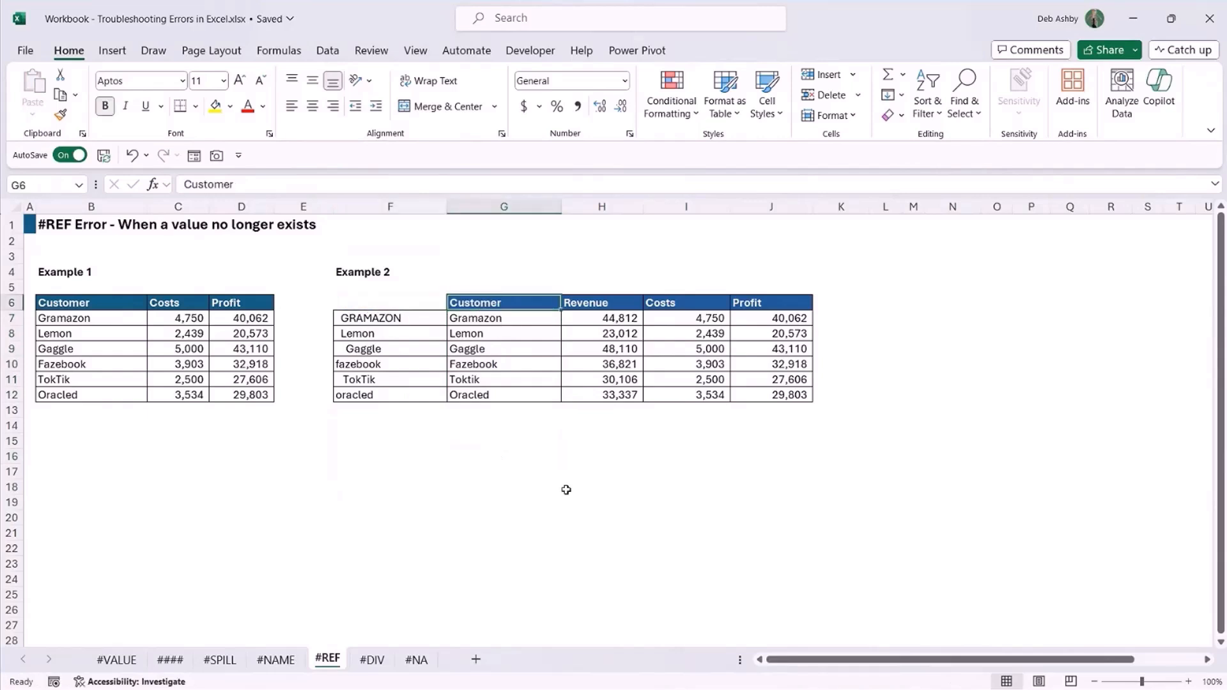
{"action": "left_click", "coordinate": [401, 207]}
{"action": "right_click", "coordinate": [401, 206]}
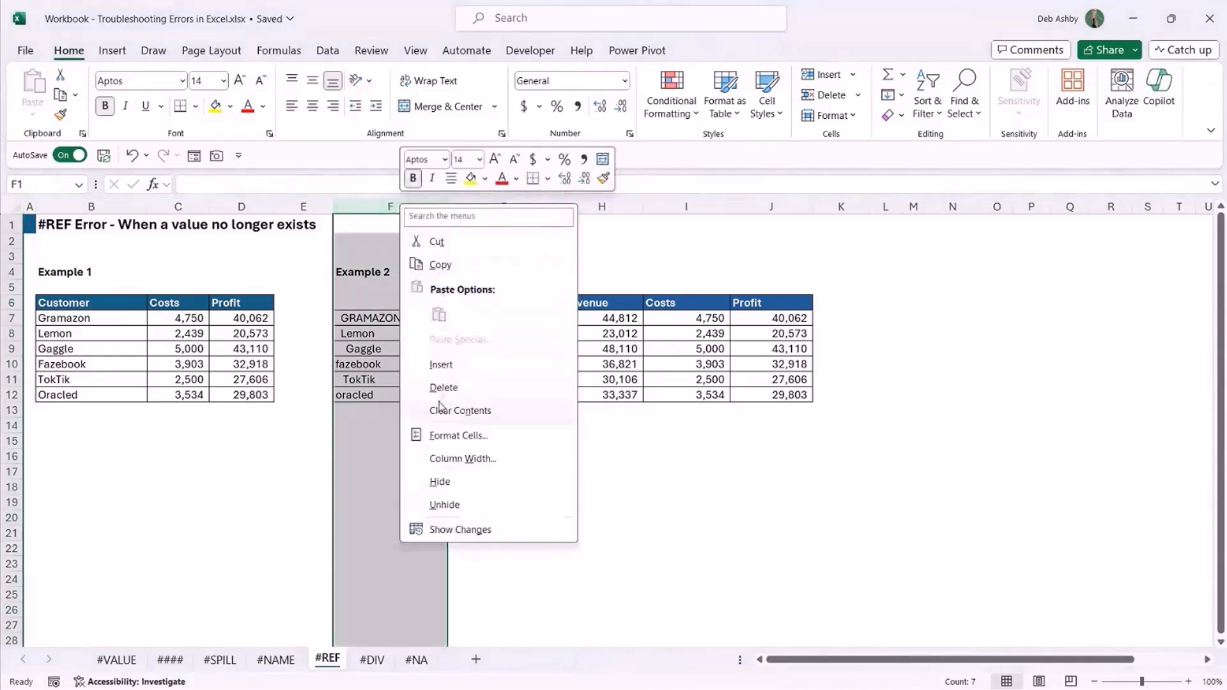
{"action": "left_click", "coordinate": [443, 387]}
{"action": "left_click", "coordinate": [515, 471]}
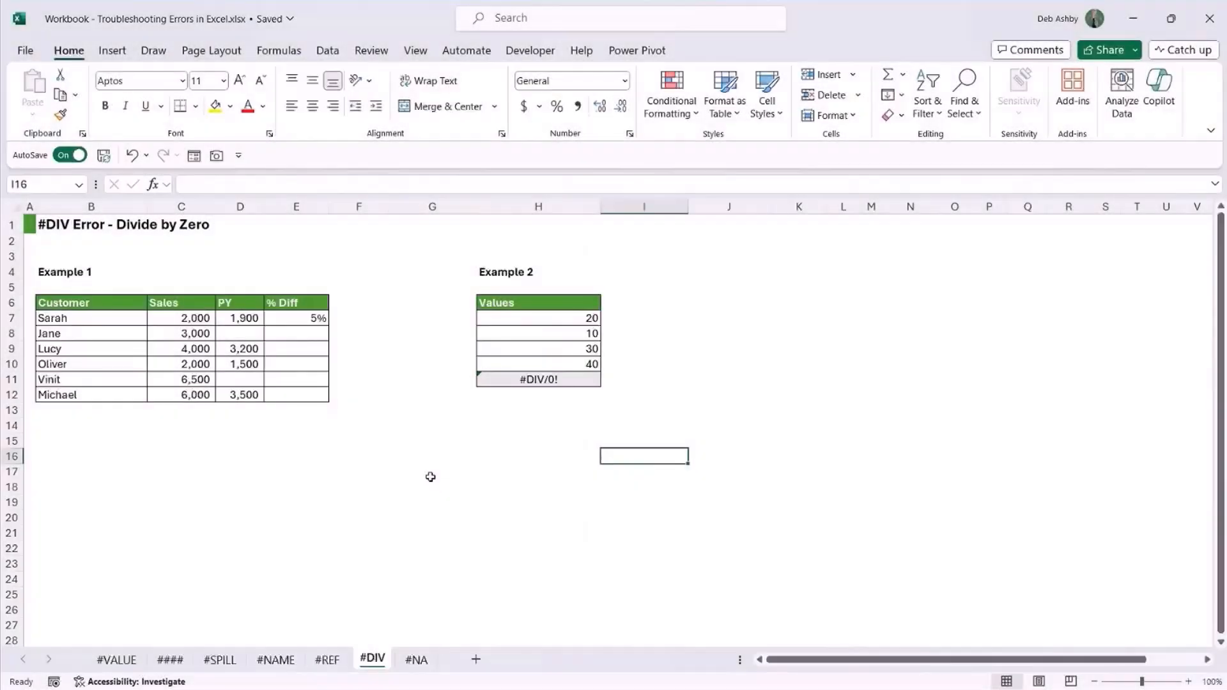
- On the #DIV sheet, review the first row's Sales, PY and % Diff cells and fill the E7 formula down to E12
{"action": "left_click", "coordinate": [413, 477]}
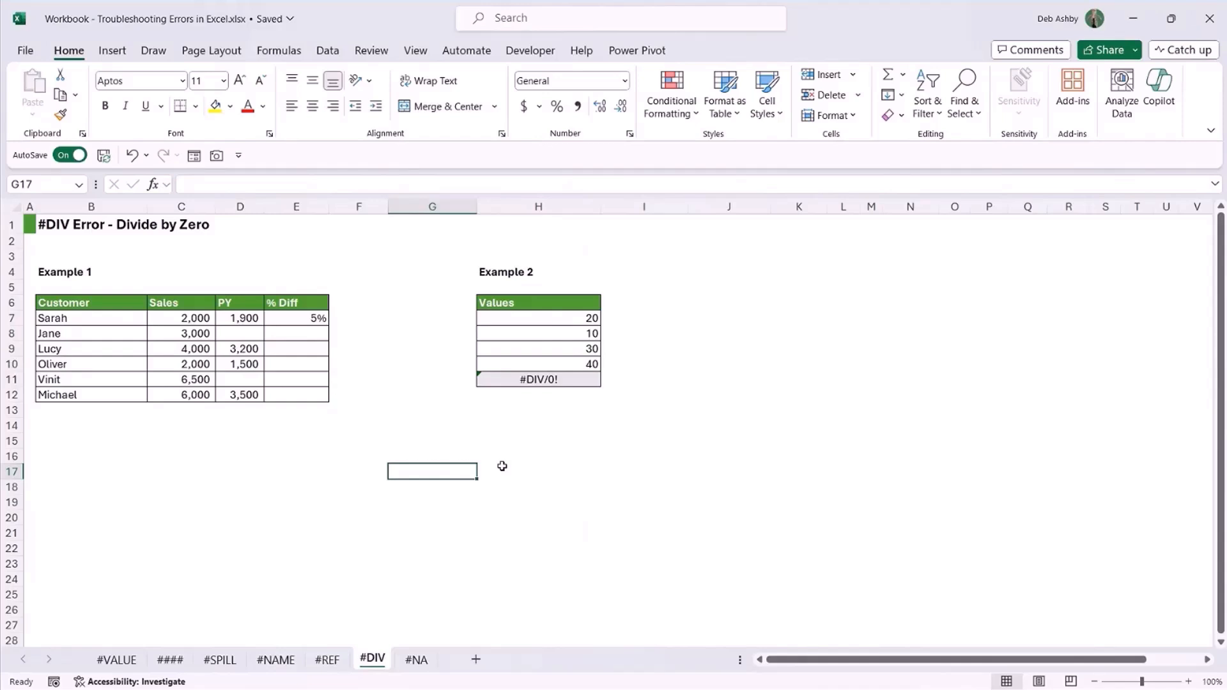
{"action": "left_click", "coordinate": [85, 318]}
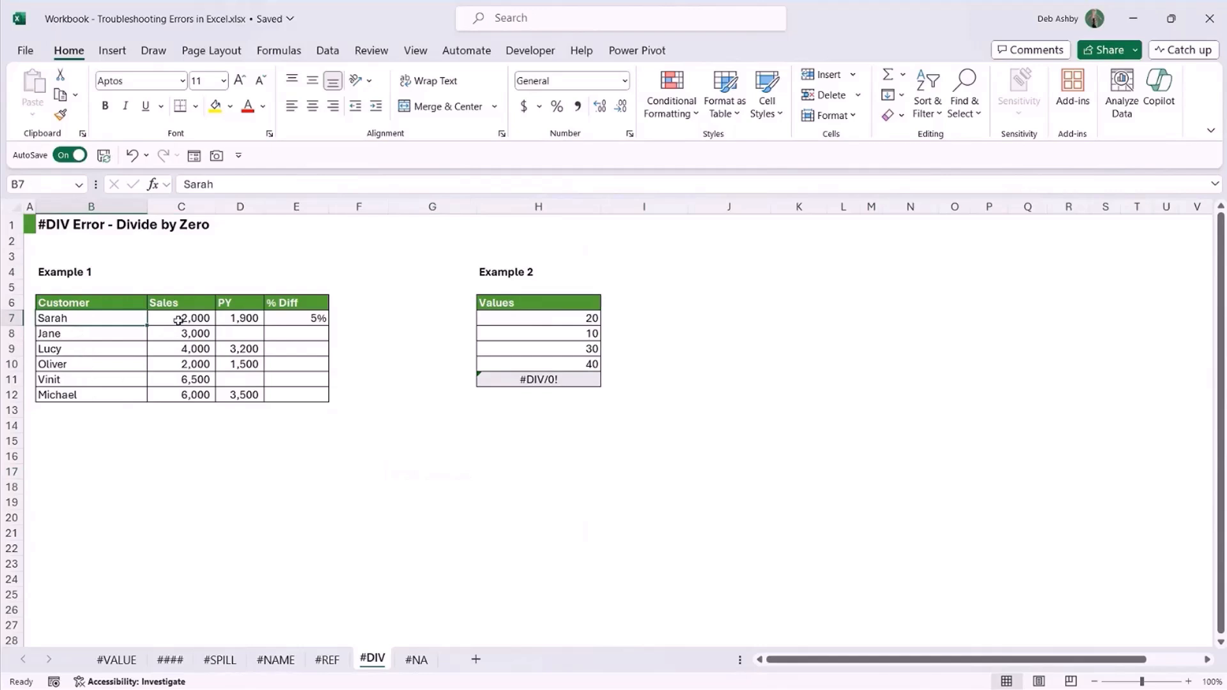
{"action": "left_click", "coordinate": [179, 320]}
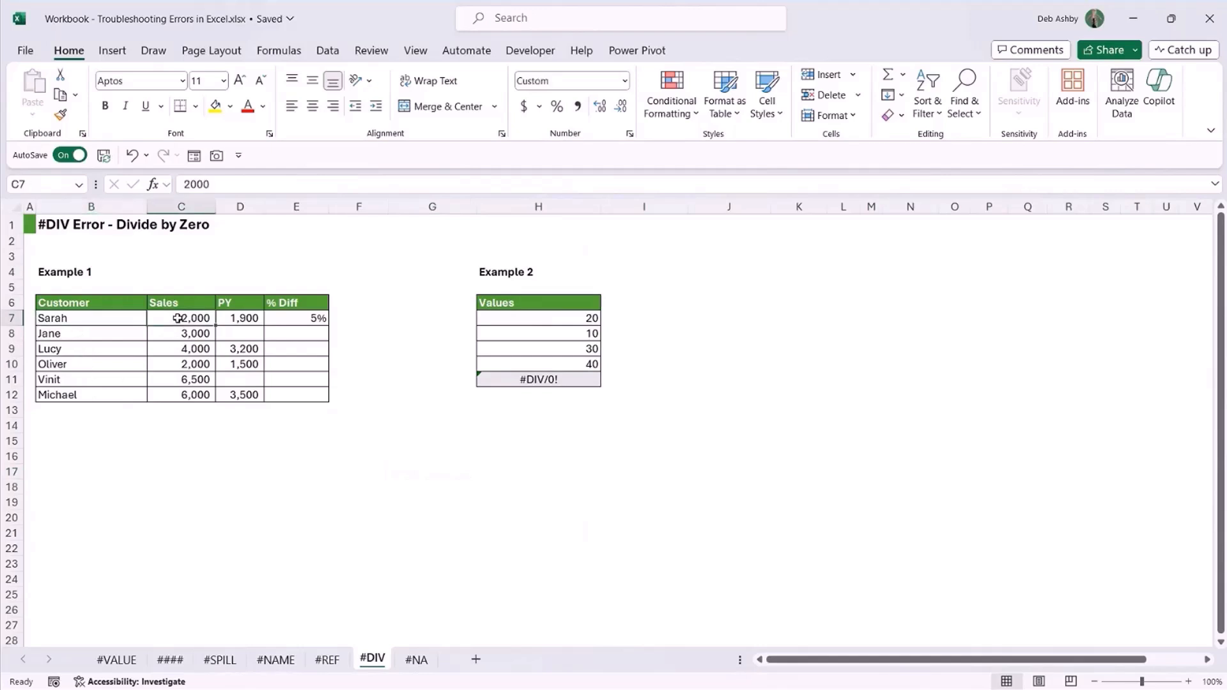
{"action": "left_click", "coordinate": [238, 316]}
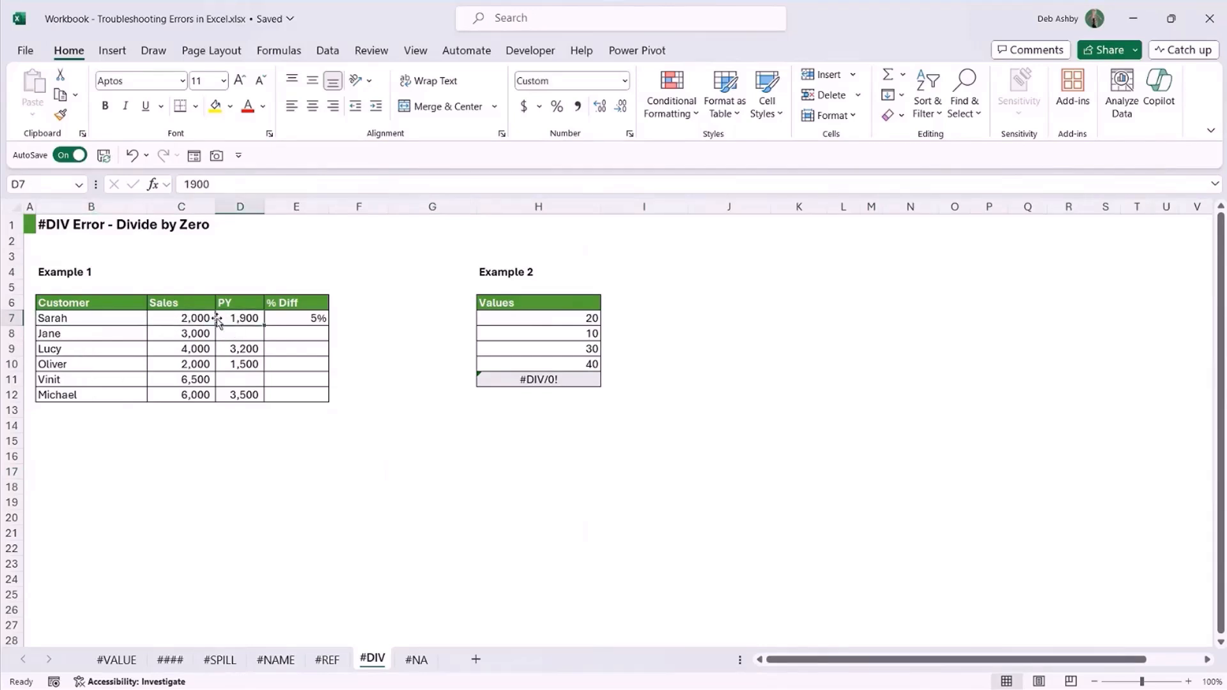
{"action": "left_click", "coordinate": [285, 320]}
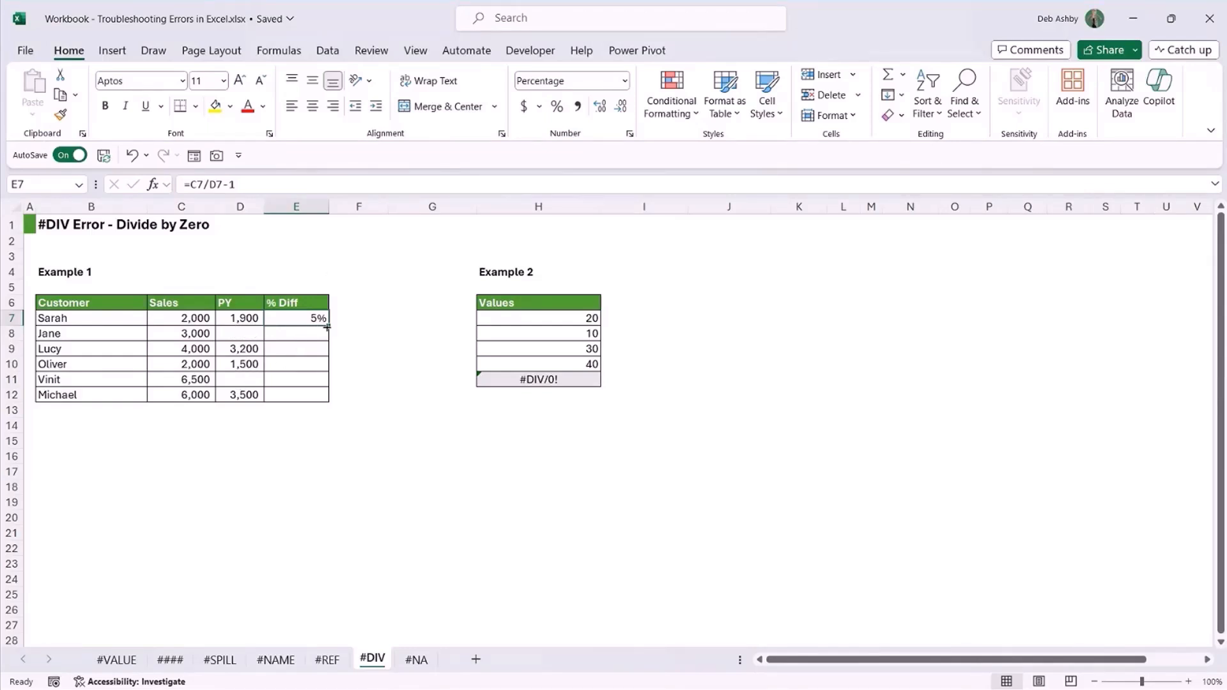
{"action": "left_click_drag", "start_coordinate": [329, 325], "coordinate": [329, 402]}
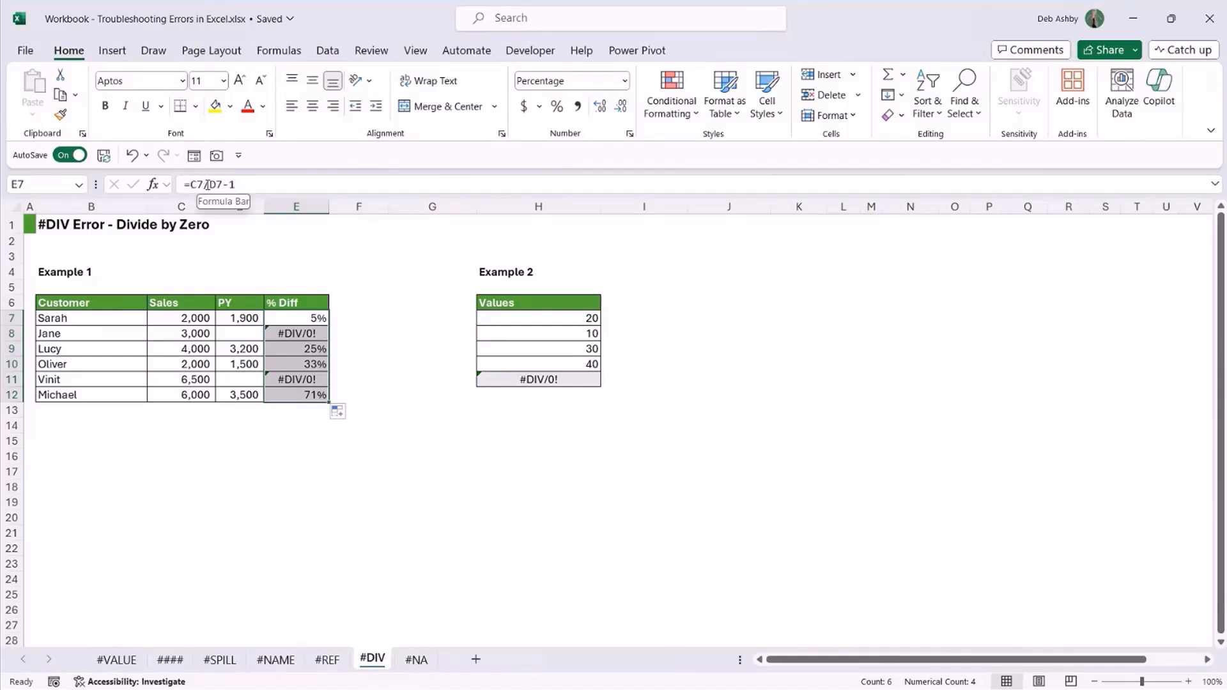
- Inspect the blank PY cells D8 and D11, try 0 in D8, clear it, and check the formula in E8
{"action": "left_click", "coordinate": [236, 334]}
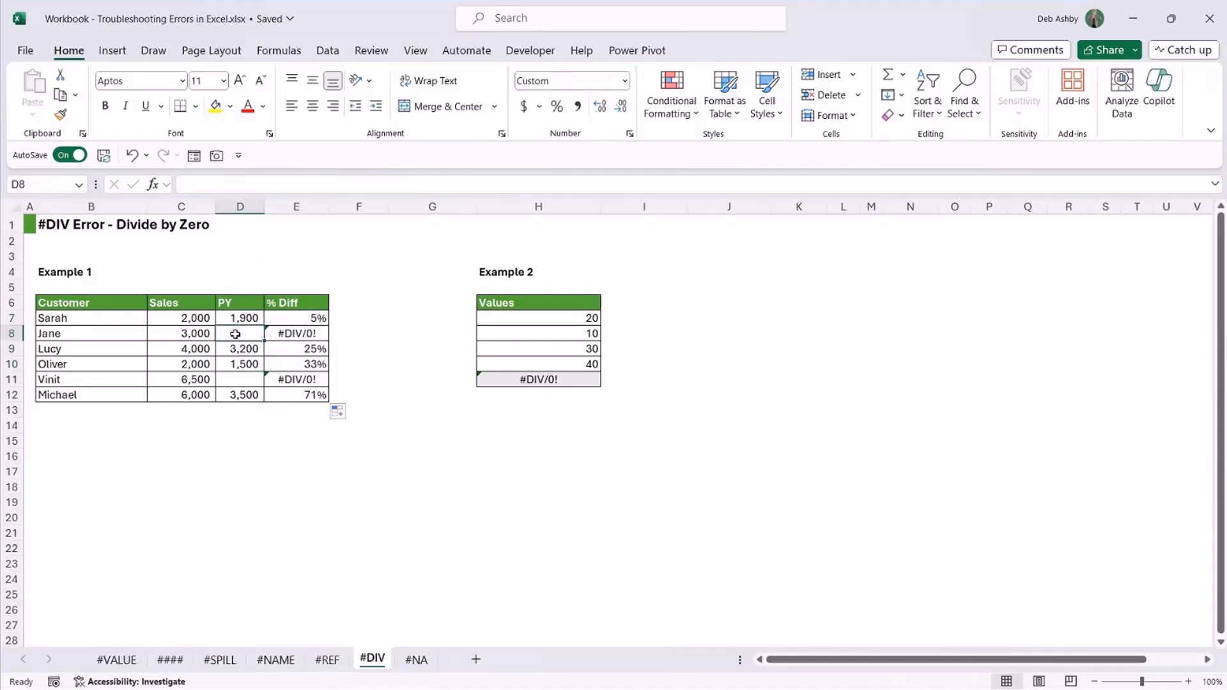
{"action": "left_click", "coordinate": [242, 381]}
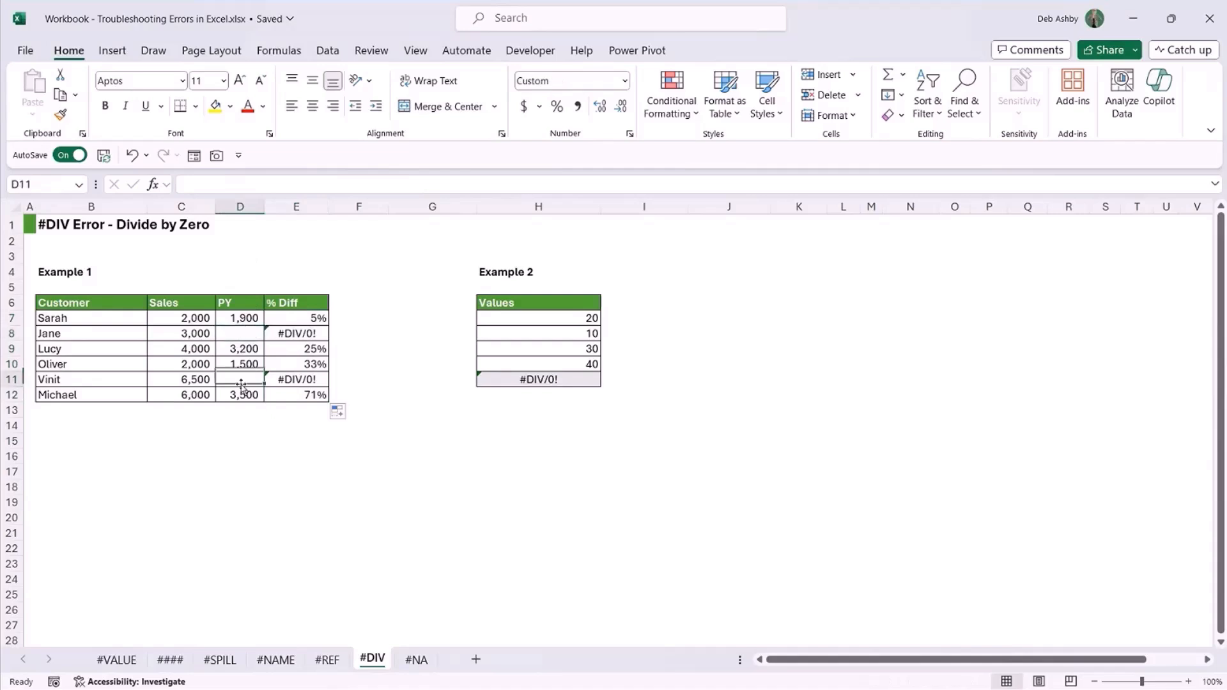
{"action": "left_click", "coordinate": [241, 331]}
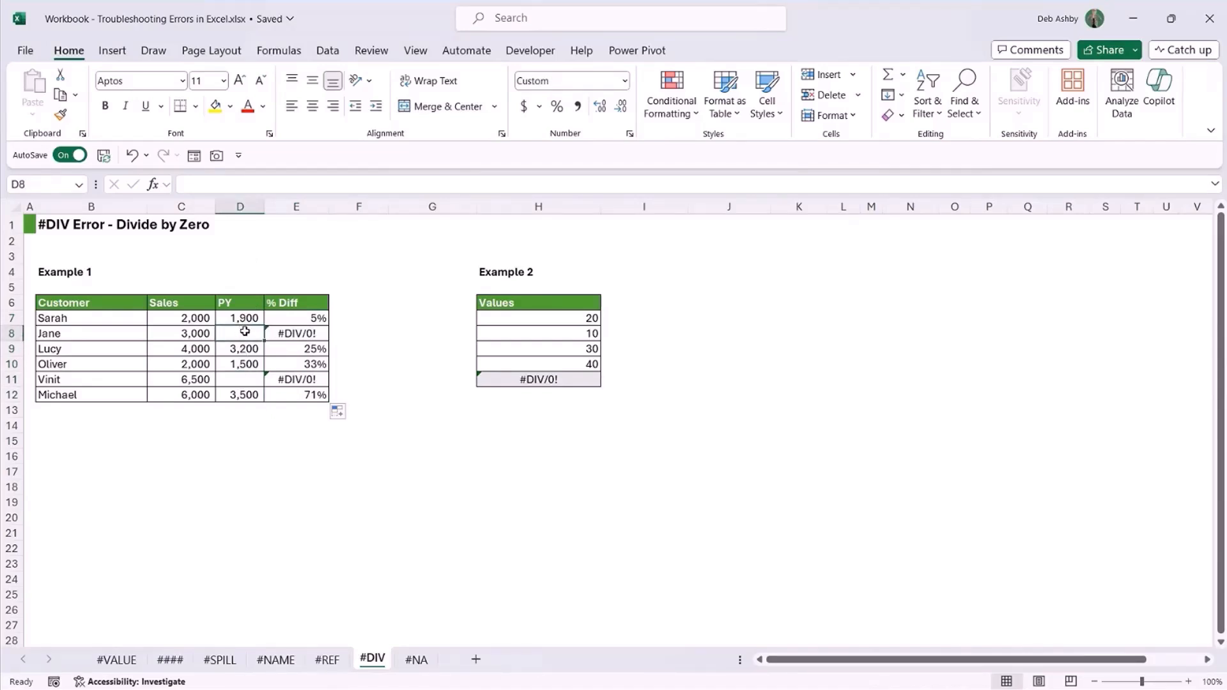
{"action": "type", "text": "0"}
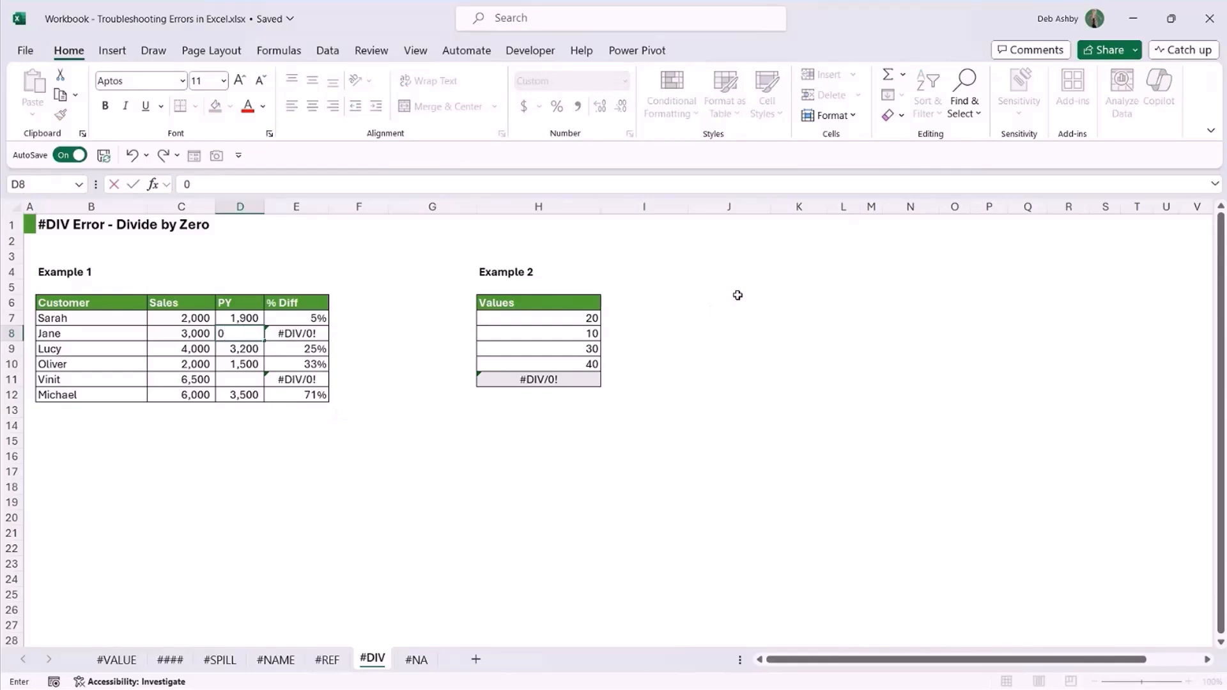
{"action": "key", "text": "ctrl+Return"}
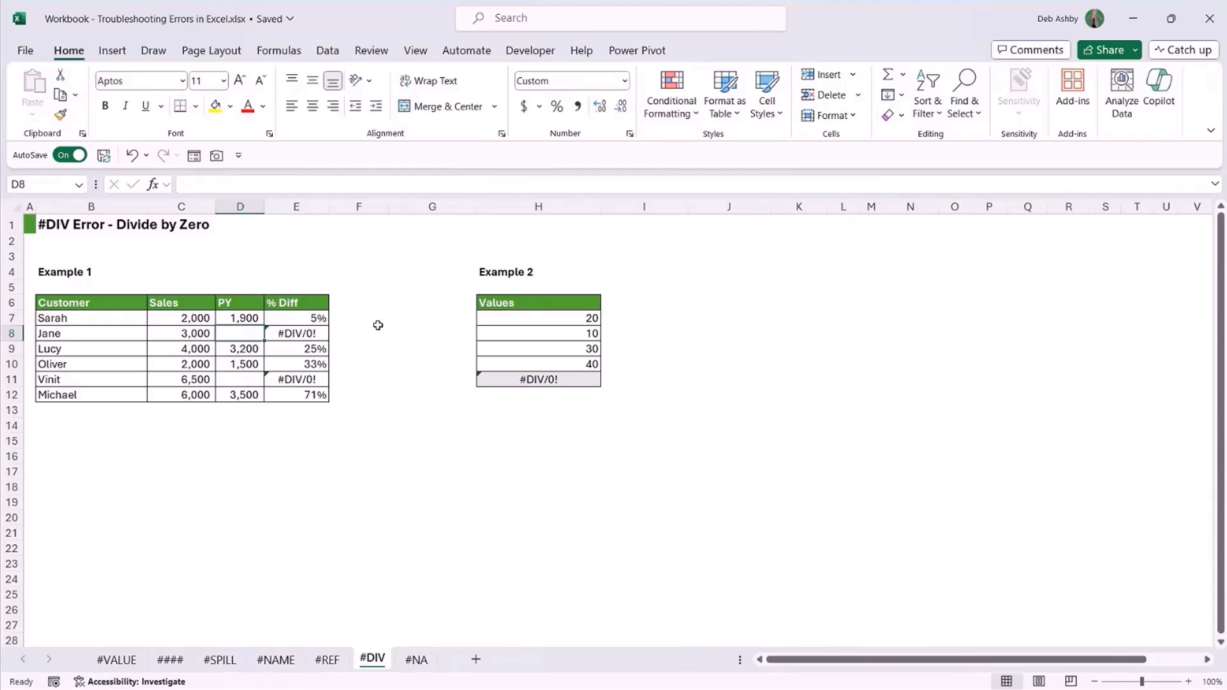
{"action": "left_click", "coordinate": [302, 335]}
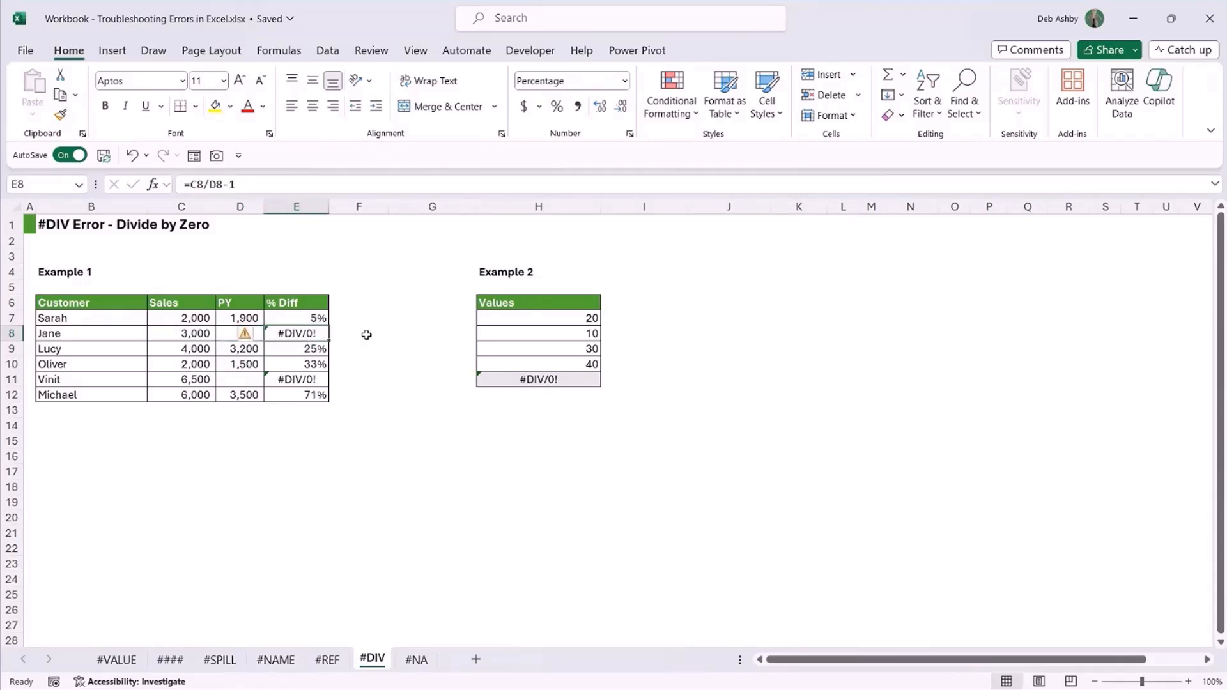
- Enter 1800 as the PY value in D8, check the % Diff result in E8, and clear the value again
{"action": "left_click", "coordinate": [234, 337]}
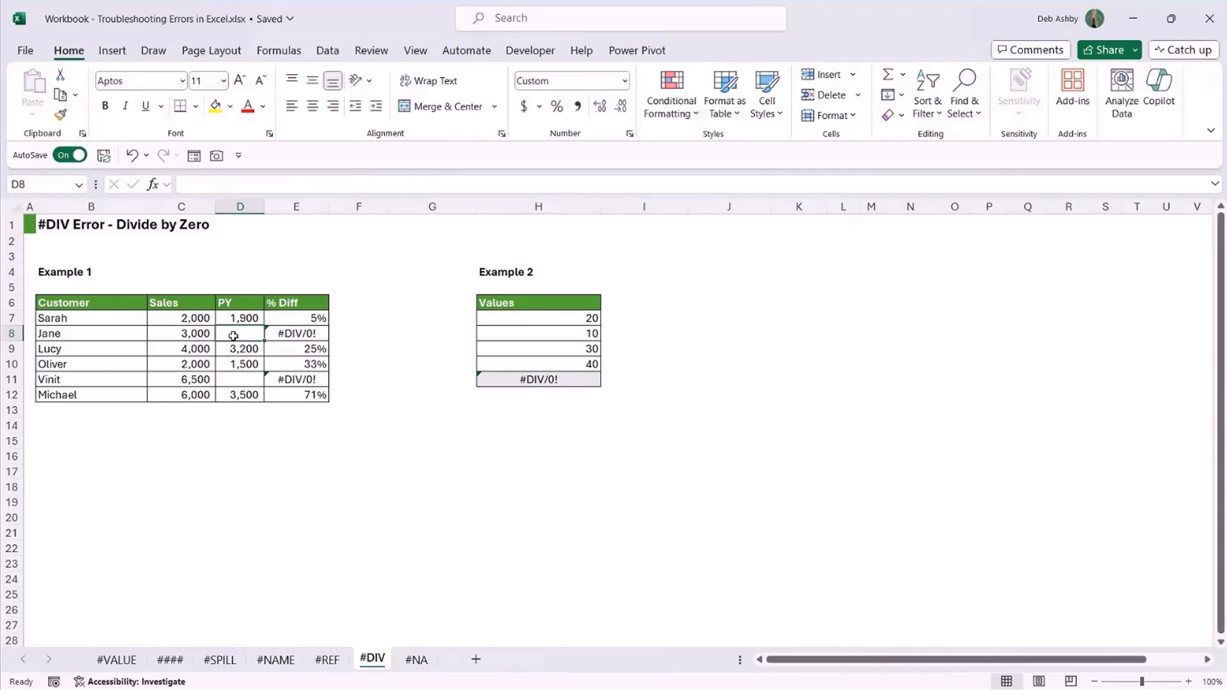
{"action": "type", "text": "1800"}
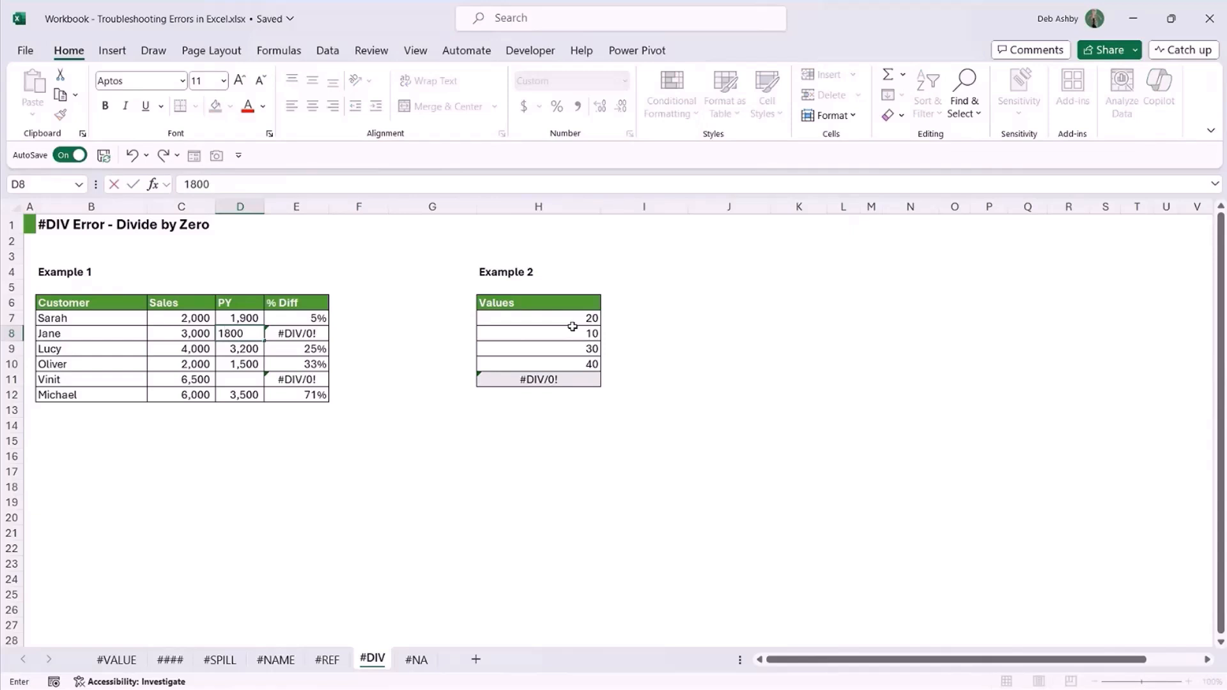
{"action": "key", "text": "Return"}
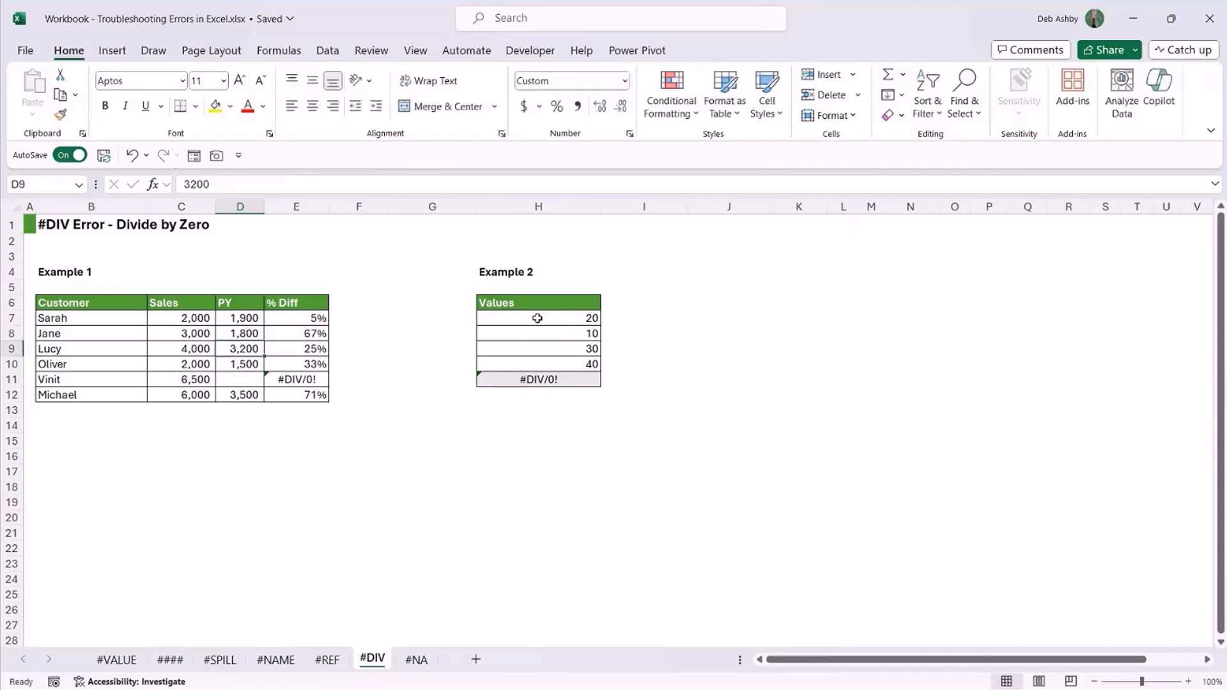
{"action": "left_click", "coordinate": [295, 335]}
{"action": "left_click", "coordinate": [240, 334]}
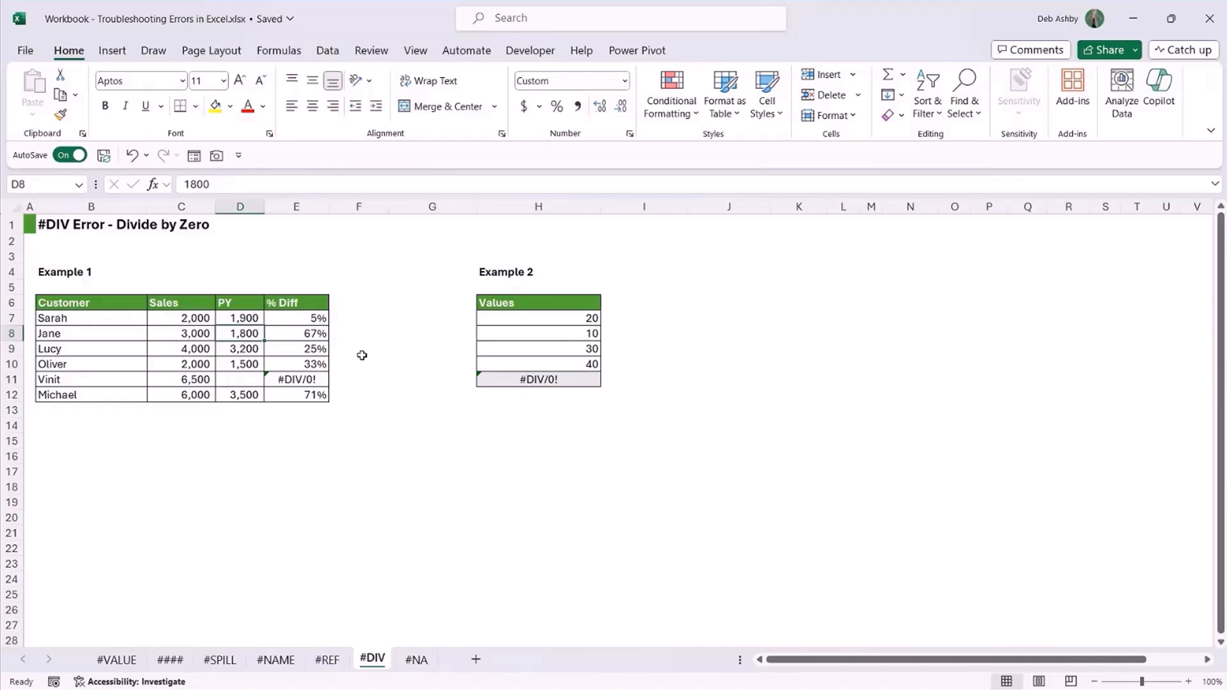
{"action": "key", "text": "Delete"}
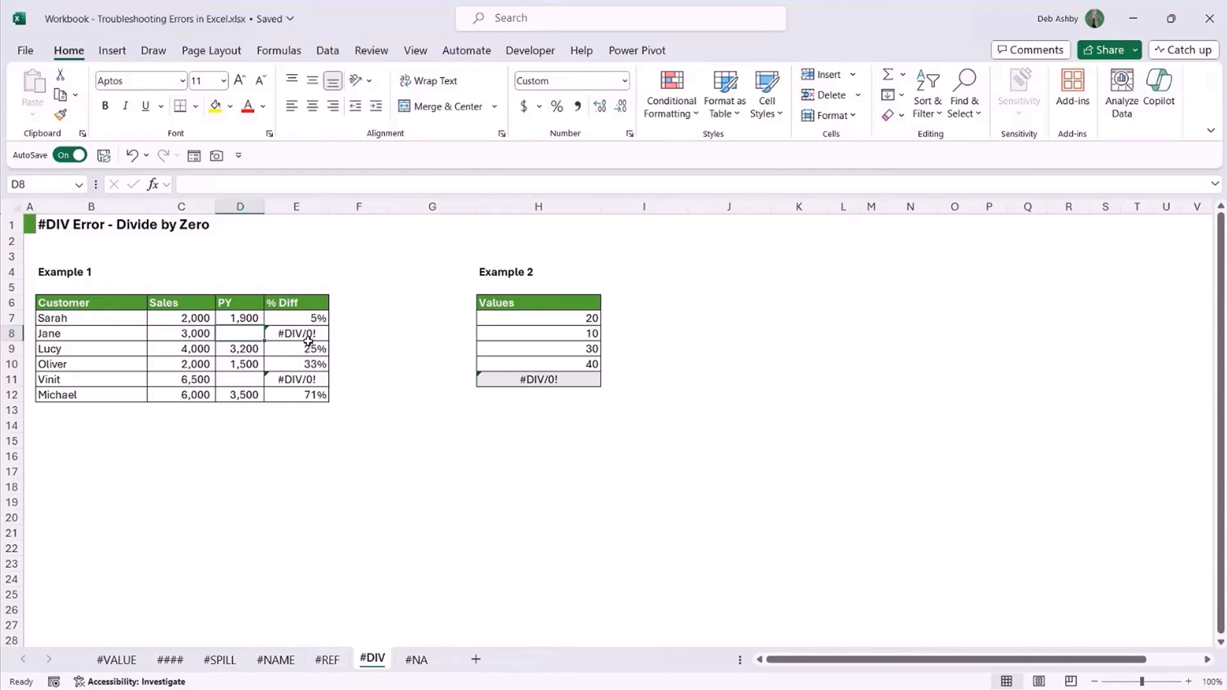
- Change the % Diff formula in E7 to =IFERROR(C7/D7-1,""), fill it down to E12, and check the result in E8
{"action": "left_click", "coordinate": [313, 319]}
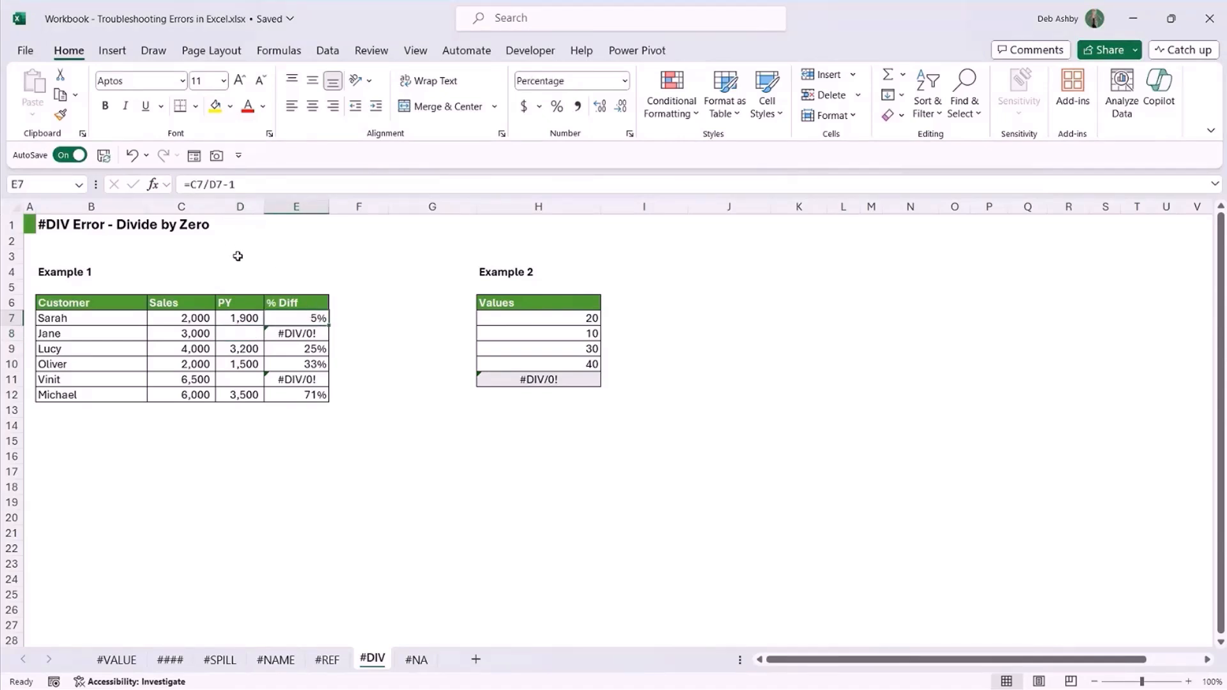
{"action": "key", "text": "F2"}
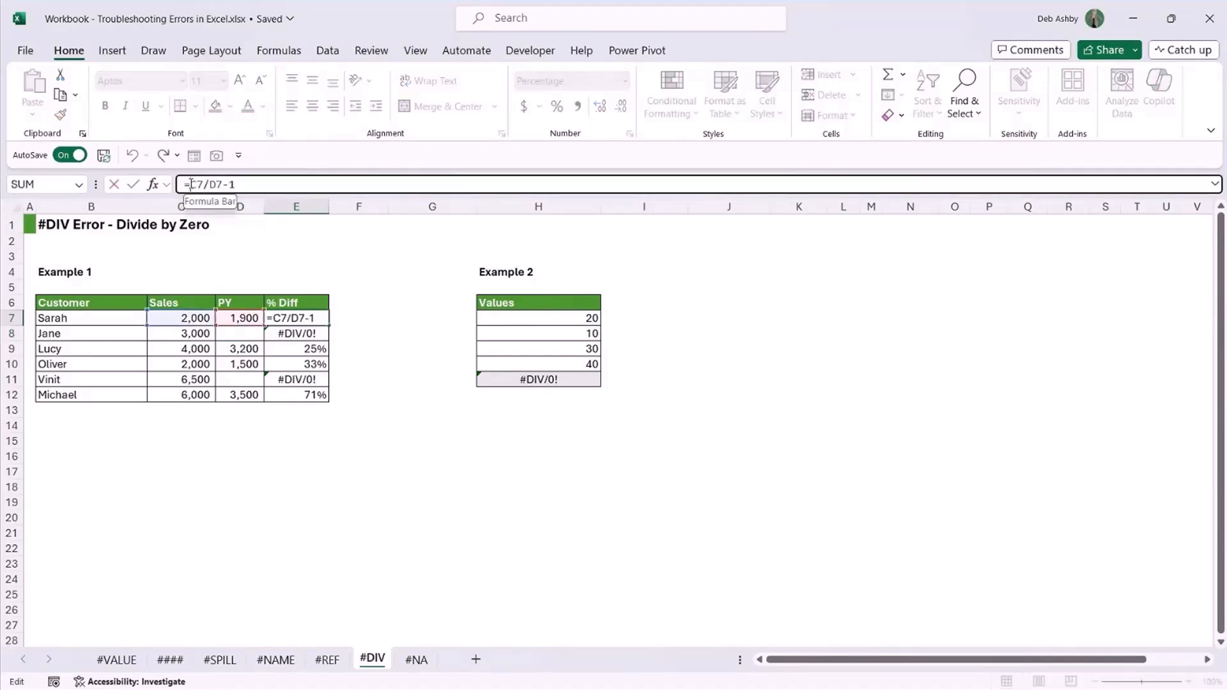
{"action": "type", "text": "IFERR"}
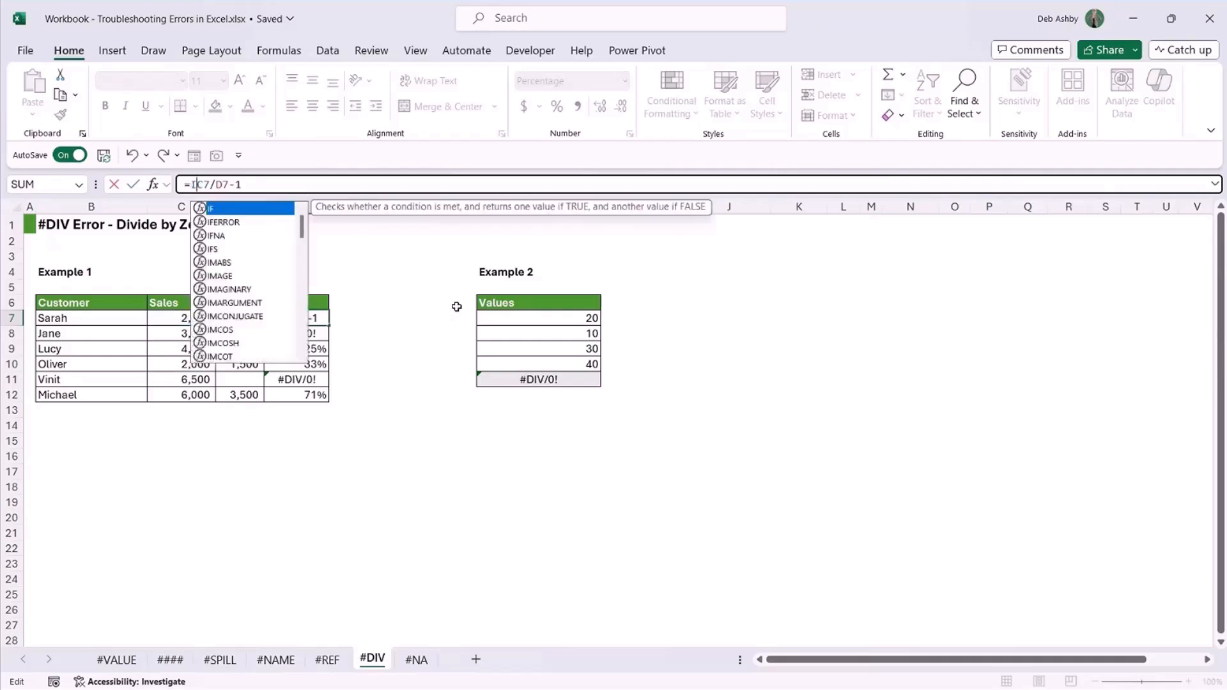
{"action": "key", "text": "Tab"}
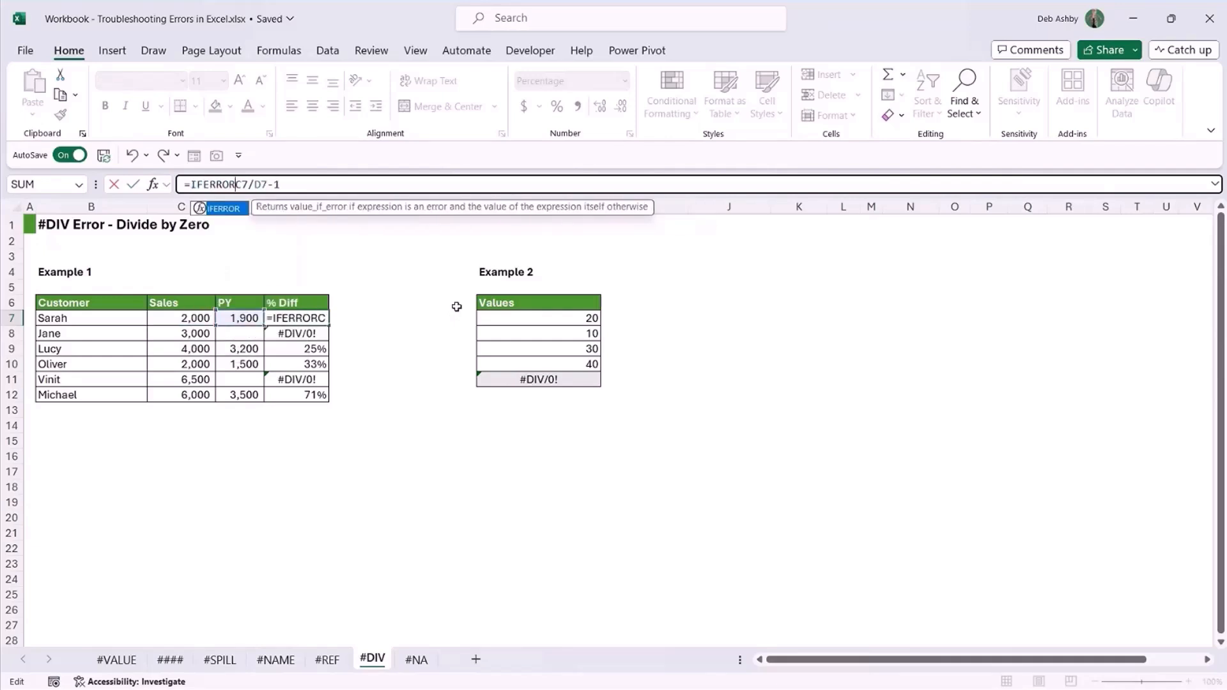
{"action": "left_click_drag", "start_coordinate": [242, 184], "coordinate": [286, 184]}
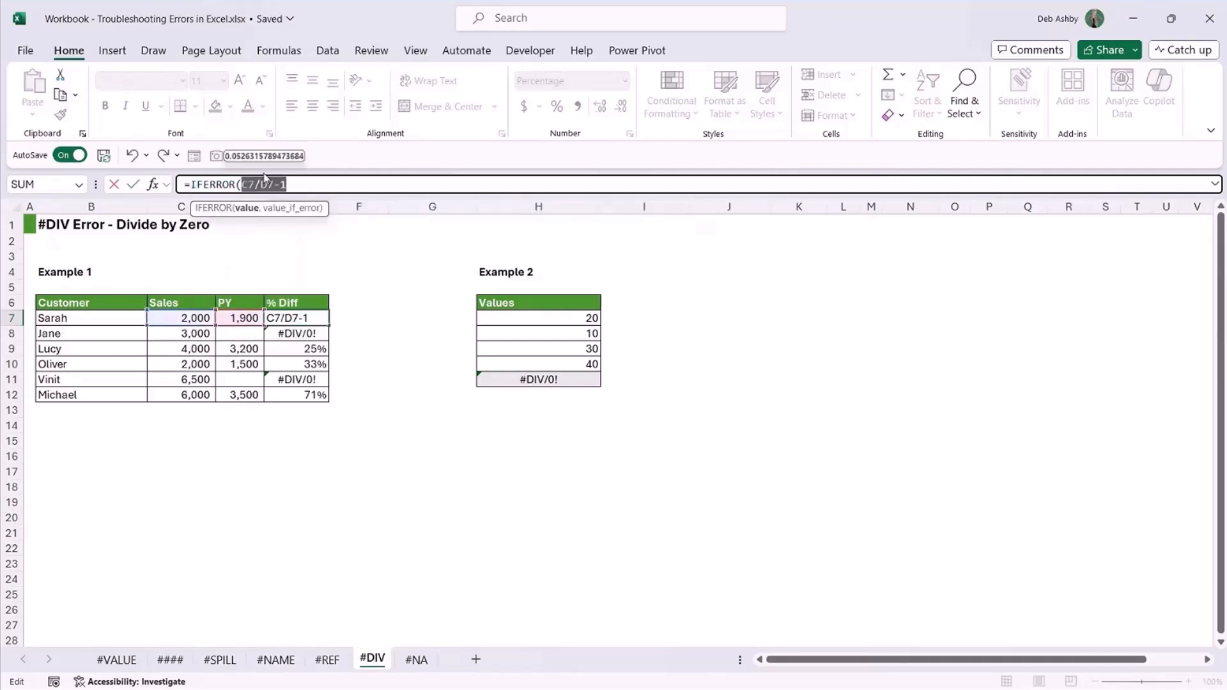
{"action": "left_click", "coordinate": [300, 185]}
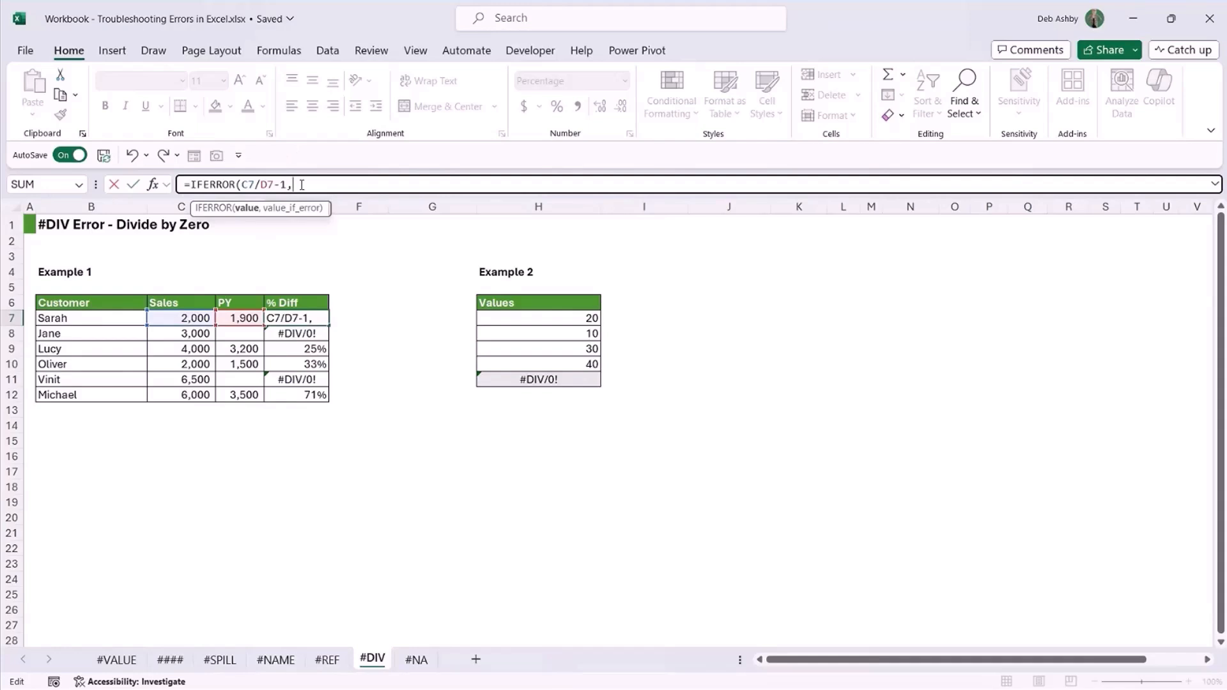
{"action": "type", "text": ",\"\")"}
{"action": "key", "text": "ctrl+Return"}
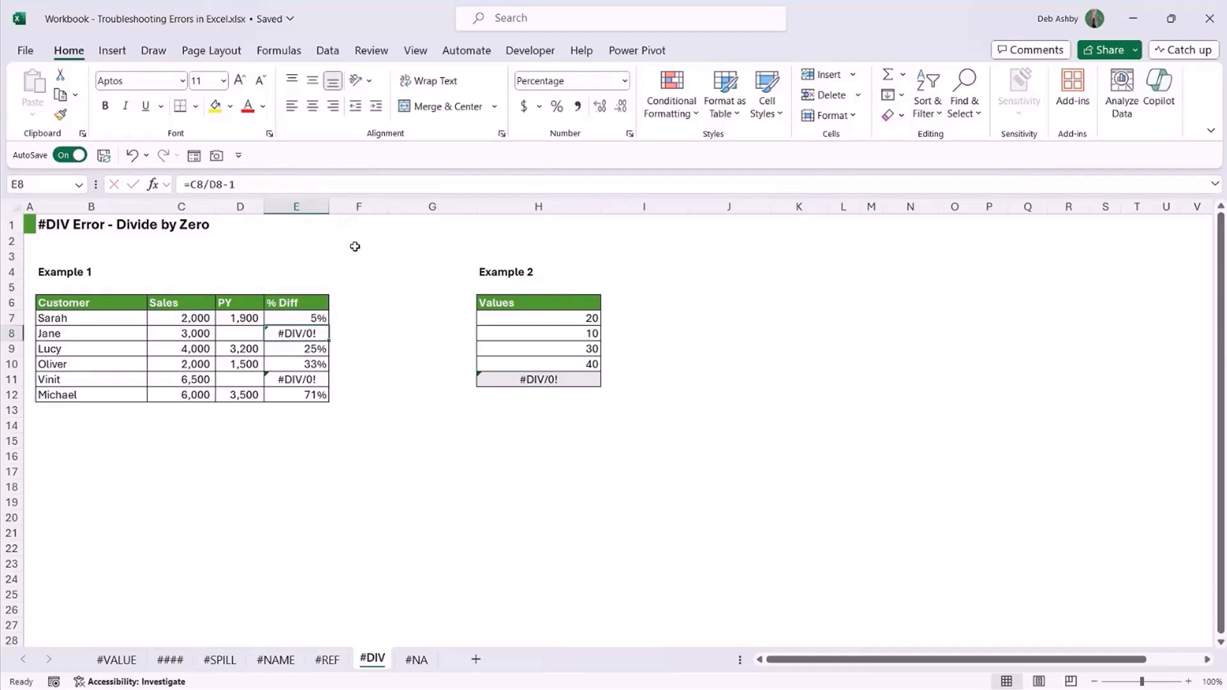
{"action": "left_click_drag", "start_coordinate": [326, 325], "coordinate": [320, 398]}
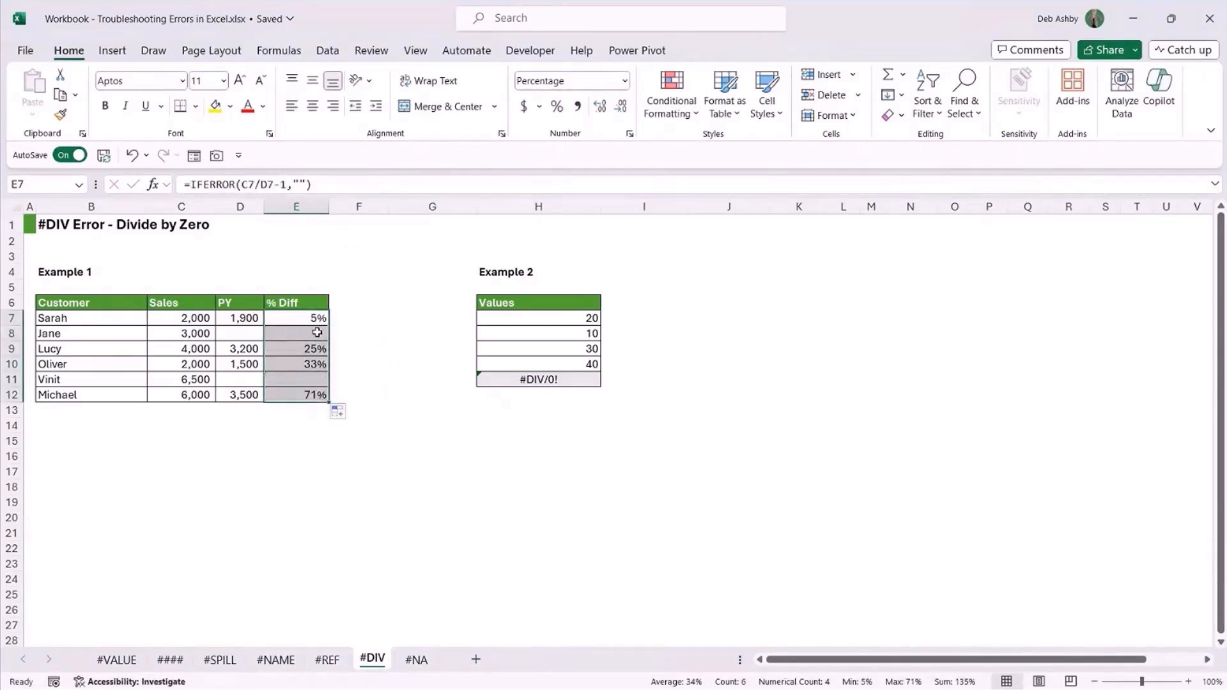
{"action": "left_click", "coordinate": [308, 332]}
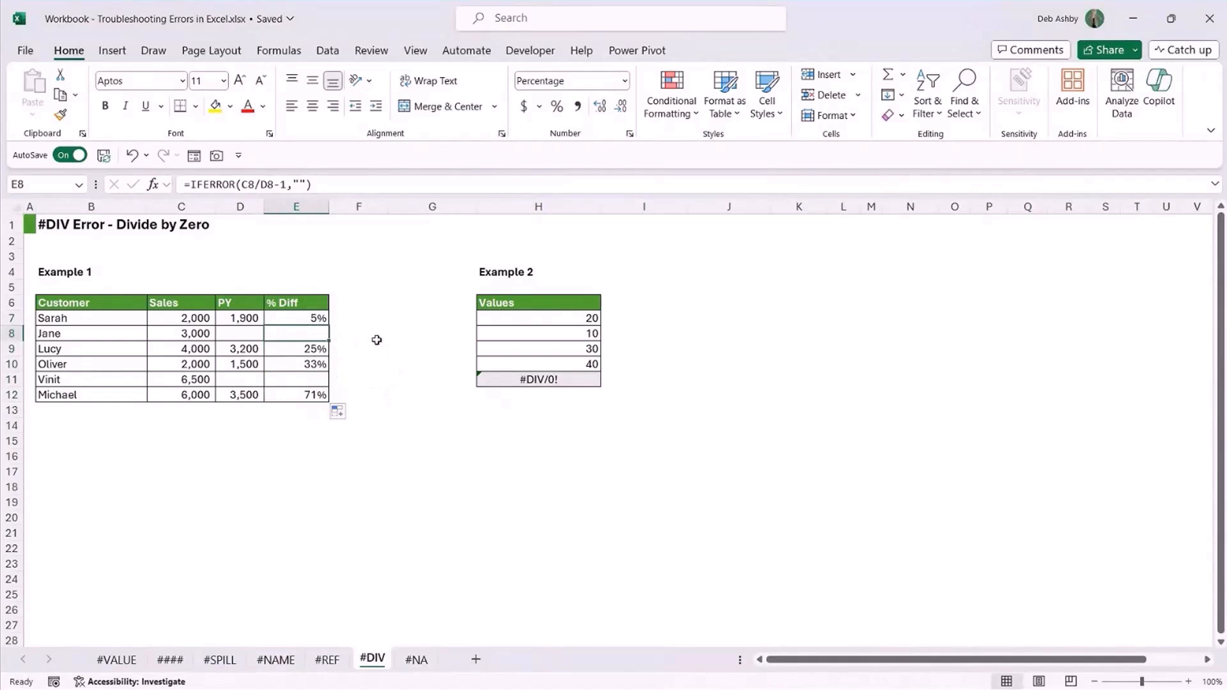
- Enter 1800 as the PY value in D8 to test the IFERROR formula
{"action": "left_click", "coordinate": [248, 331]}
{"action": "type", "text": "1,800"}
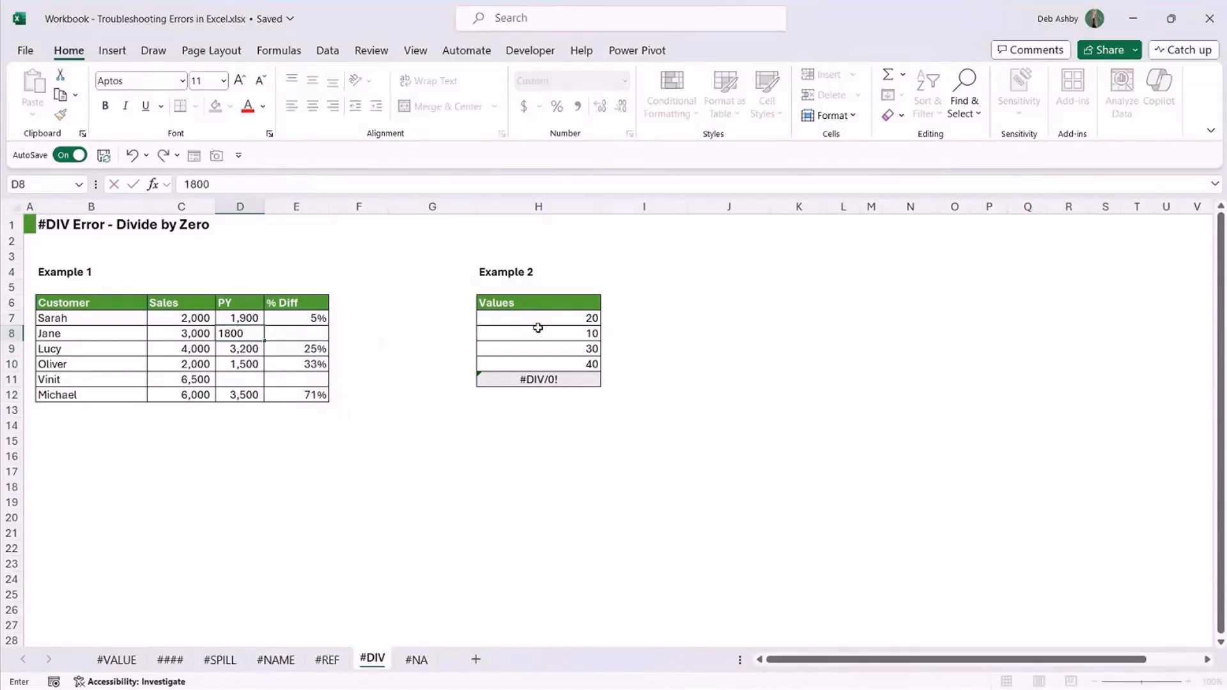
{"action": "key", "text": "Return"}
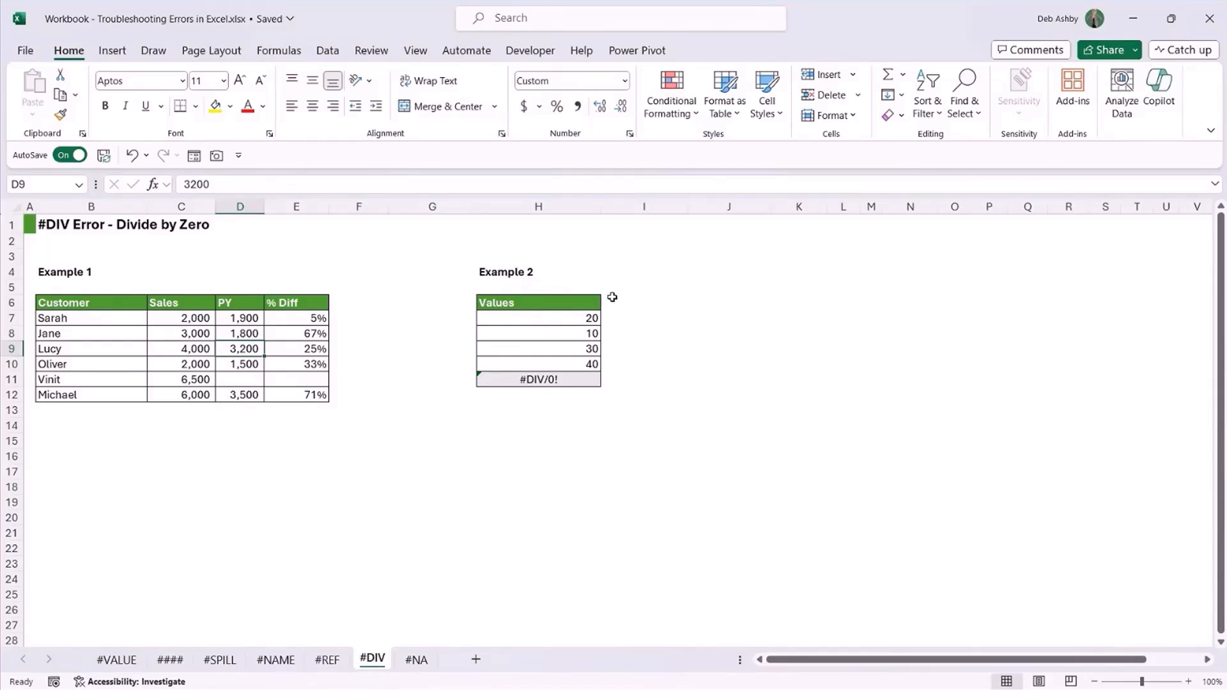
- Review the values in H7:H10 and change the criterion in H11's AVERAGEIFS formula to ">10"
{"action": "left_click_drag", "start_coordinate": [539, 318], "coordinate": [537, 367]}
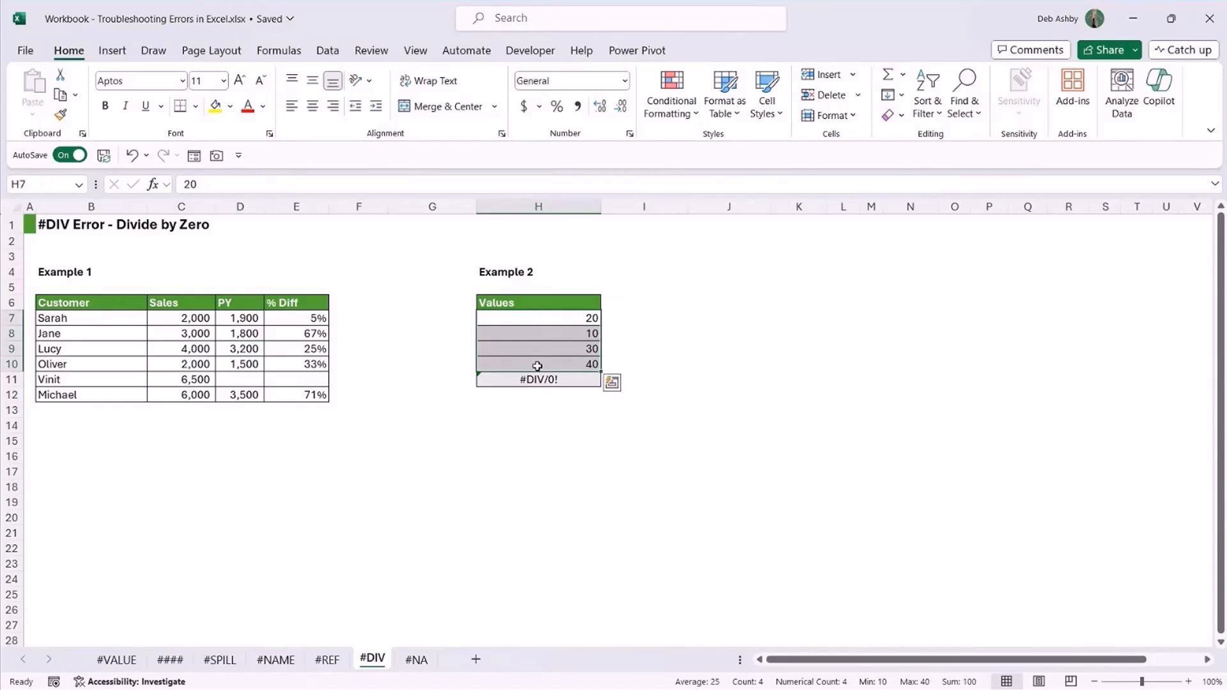
{"action": "left_click", "coordinate": [573, 379]}
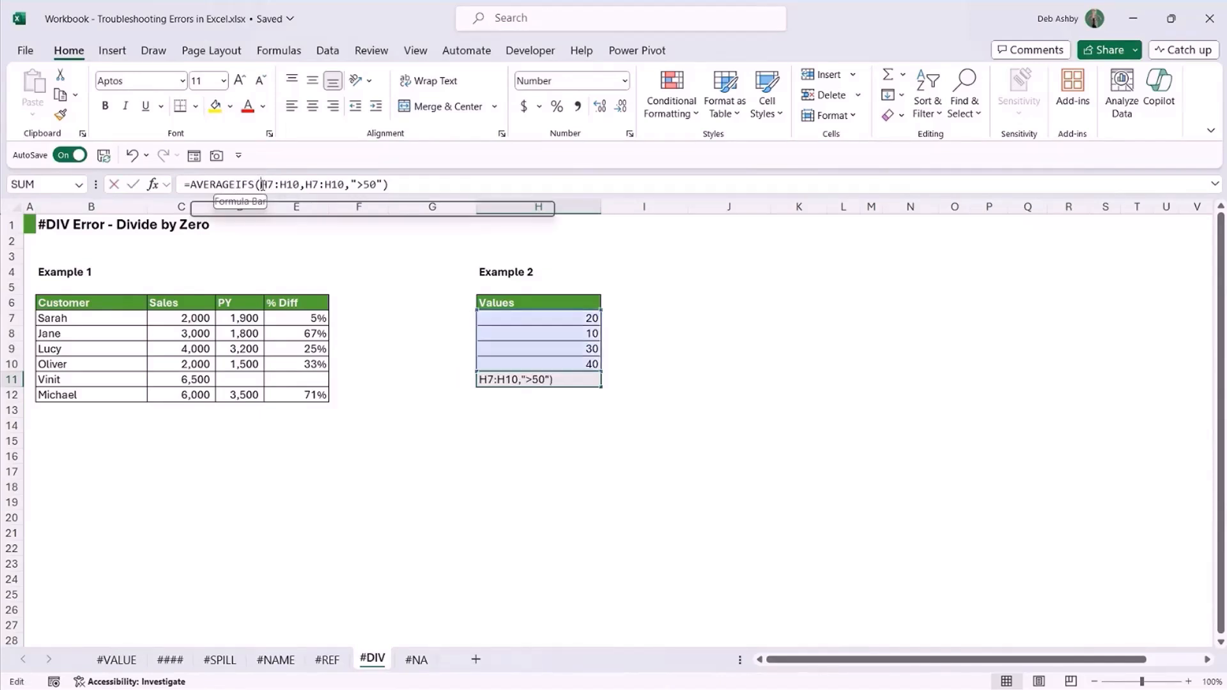
{"action": "left_click", "coordinate": [262, 185]}
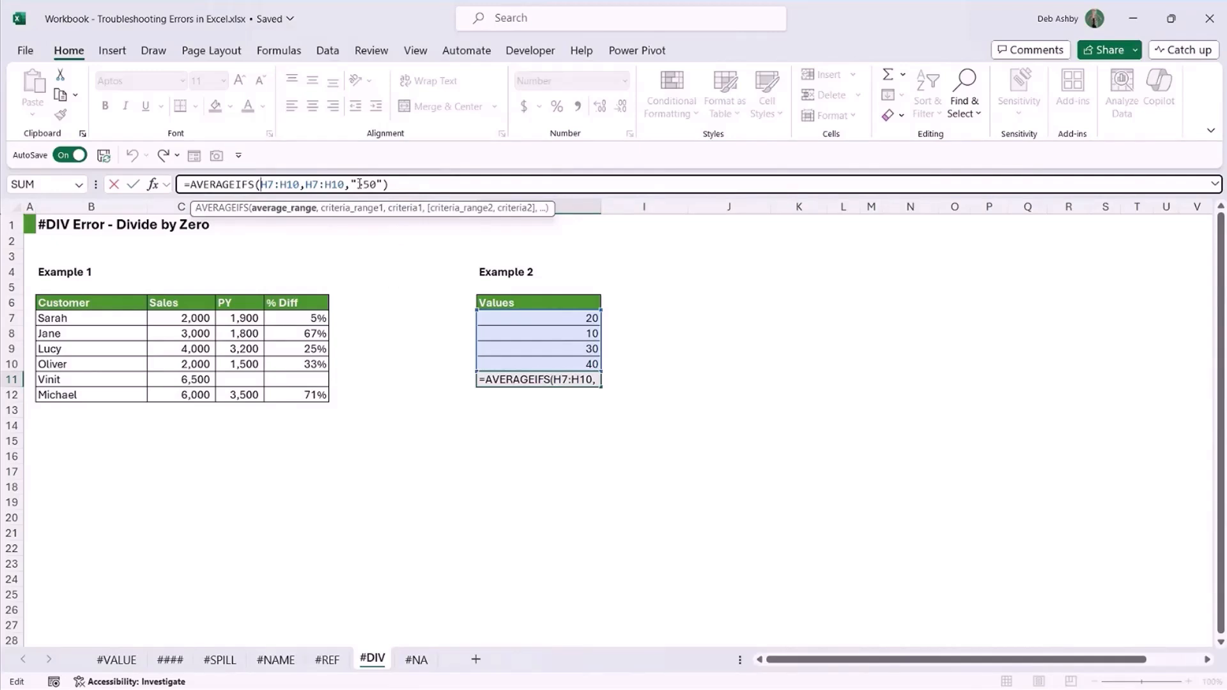
{"action": "left_click_drag", "start_coordinate": [358, 184], "coordinate": [379, 184]}
{"action": "left_click", "coordinate": [415, 183]}
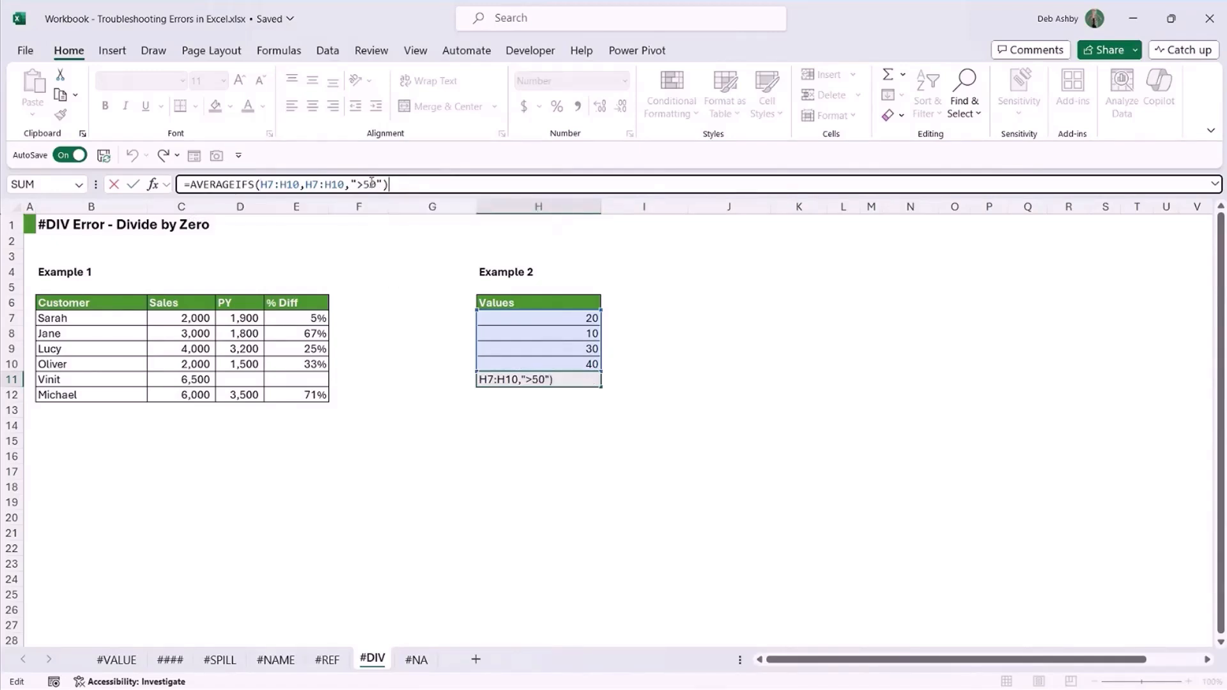
{"action": "left_click", "coordinate": [371, 184]}
{"action": "double_click", "coordinate": [366, 184]}
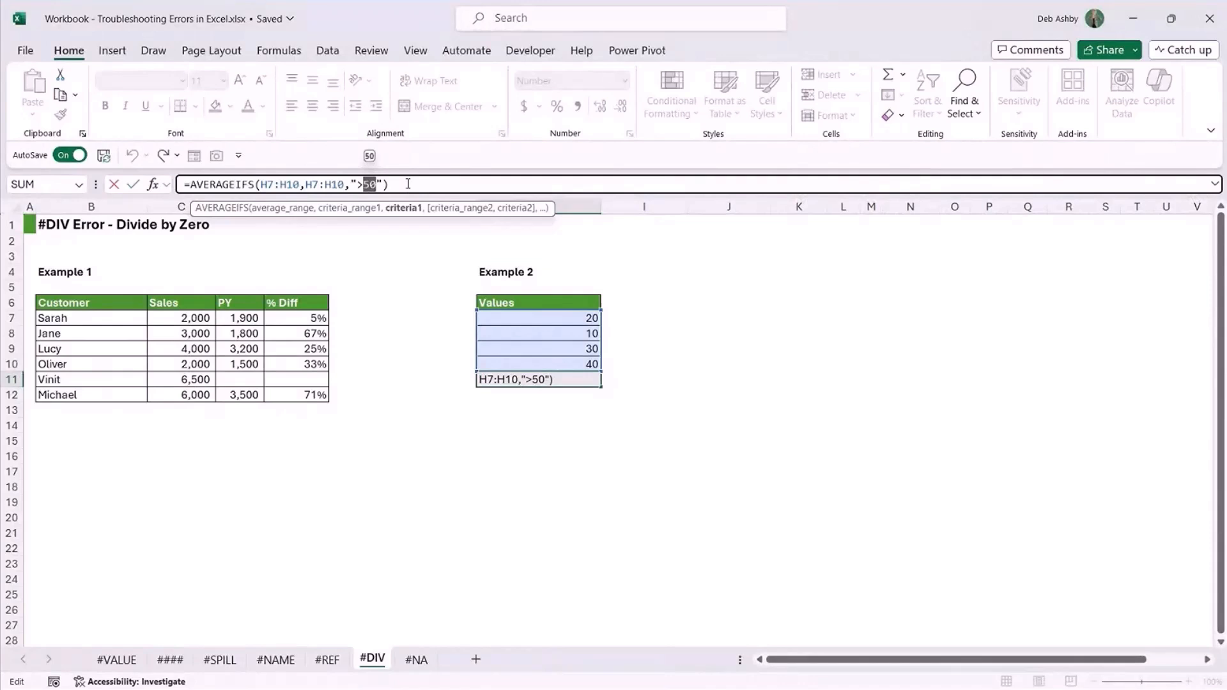
{"action": "type", "text": "10"}
{"action": "key", "text": "Return"}
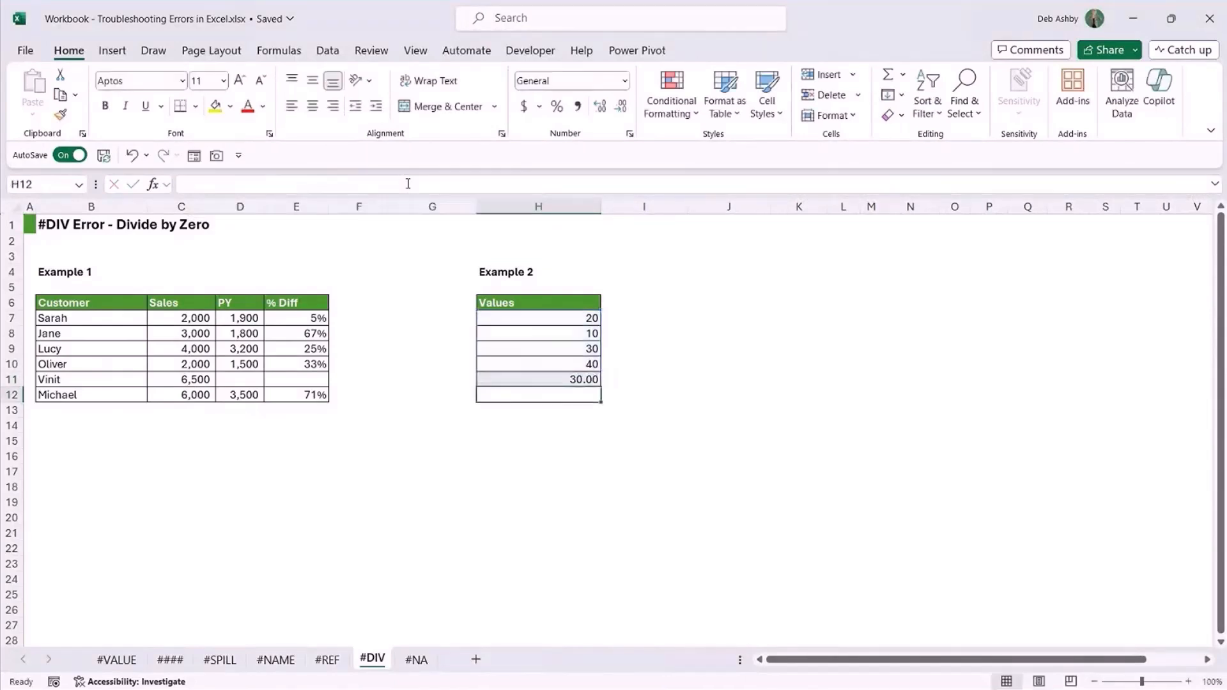
- Format the AVERAGEIFS result in H11 to show no decimal places
{"action": "left_click", "coordinate": [573, 381]}
{"action": "left_click", "coordinate": [621, 105]}
{"action": "left_click", "coordinate": [621, 105]}
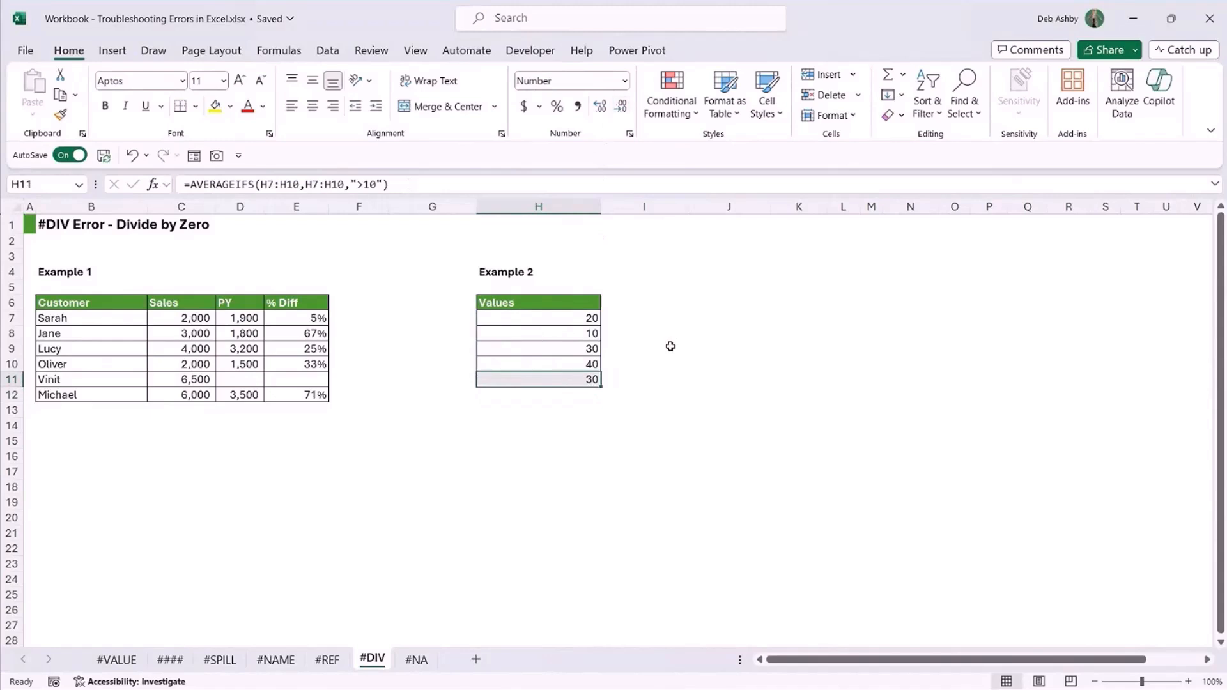
{"action": "left_click", "coordinate": [665, 348]}
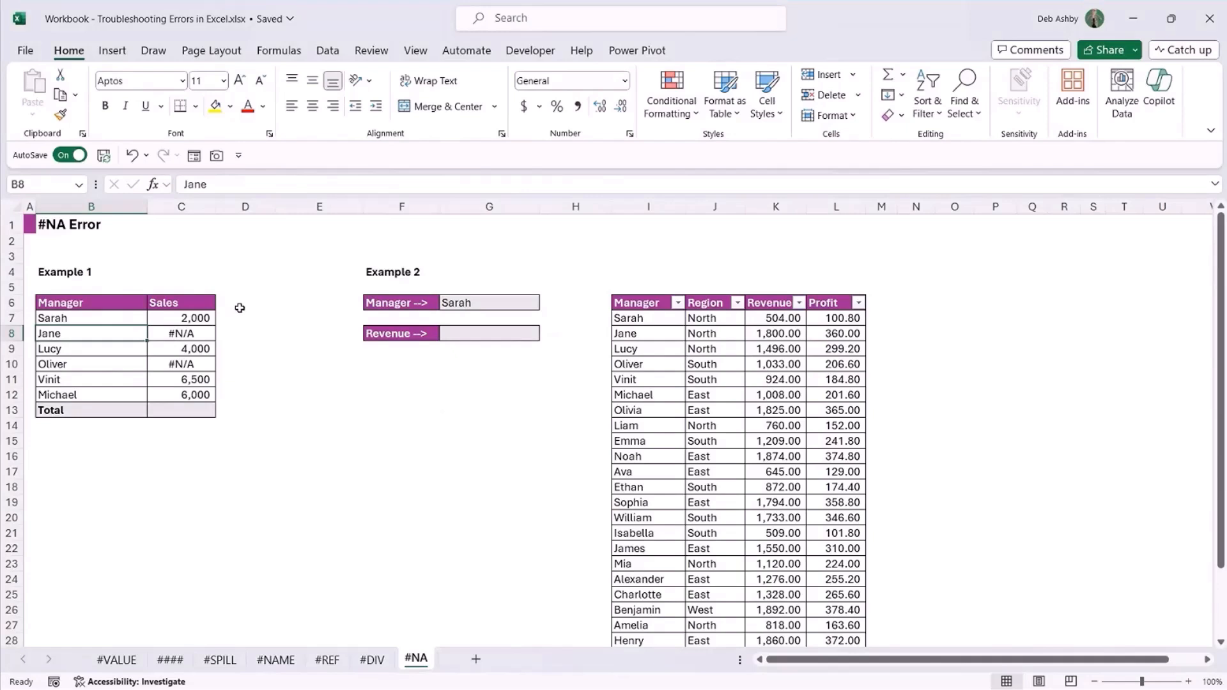
- On the #NA sheet, try to total the Sales column in C13 with =SUM(C7:C12)
{"action": "left_click", "coordinate": [89, 318]}
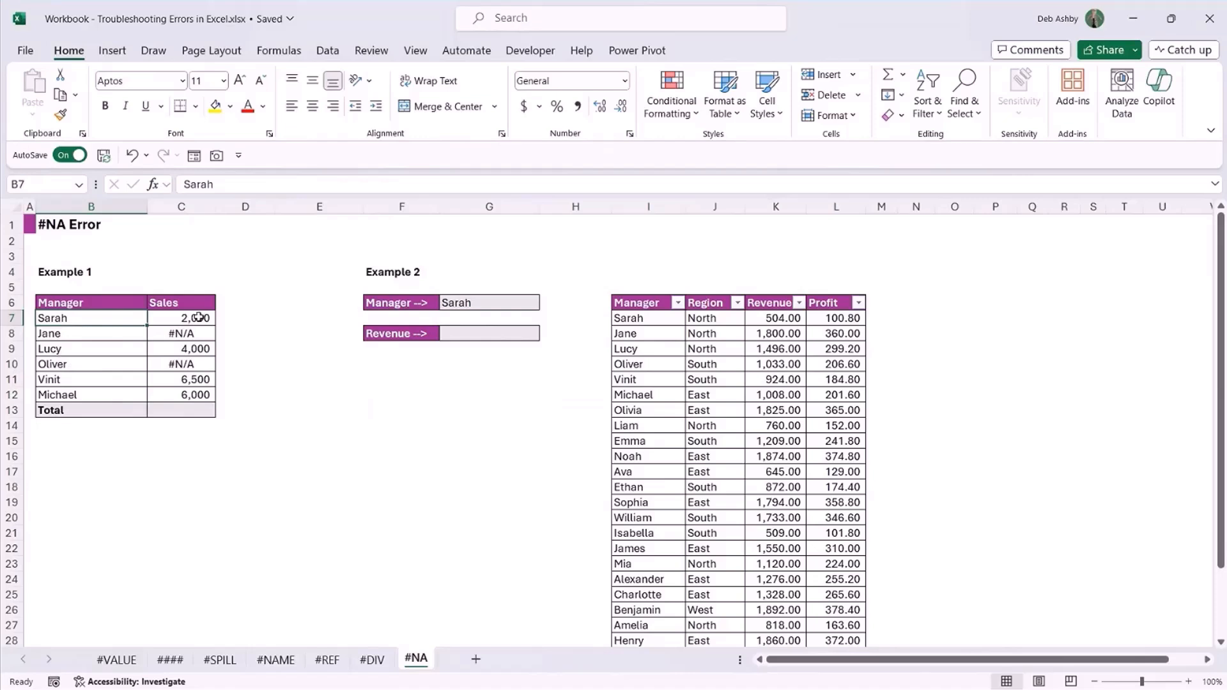
{"action": "left_click", "coordinate": [189, 412]}
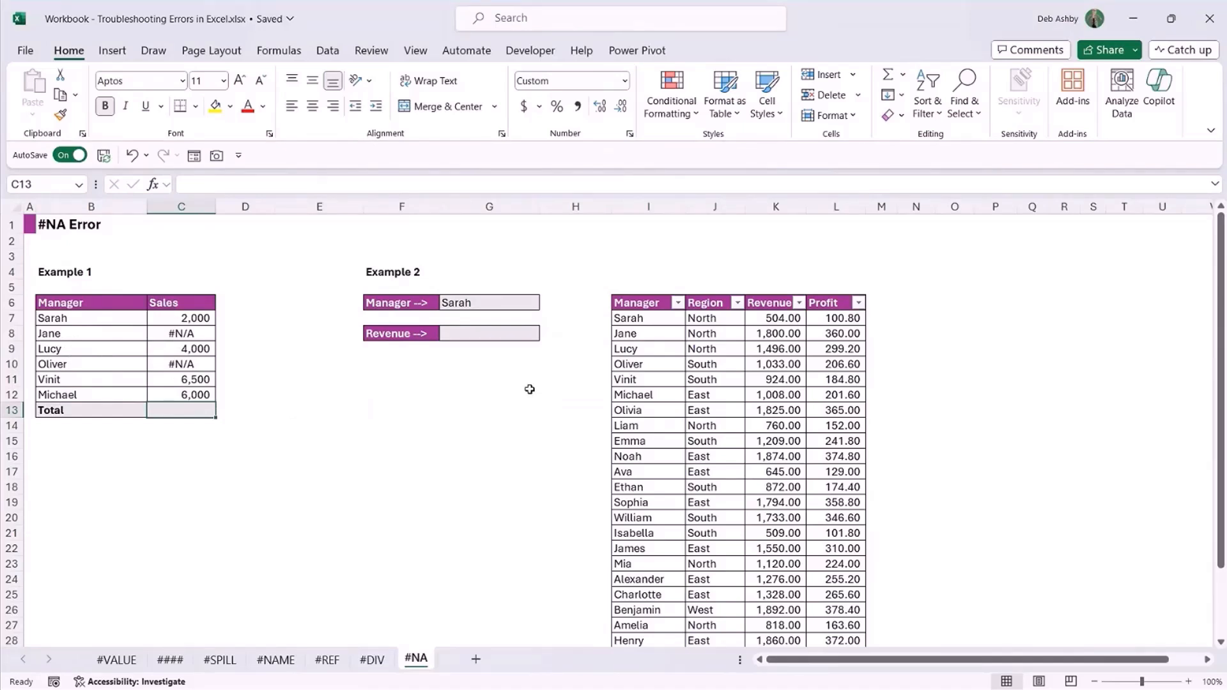
{"action": "key", "text": "alt+equal"}
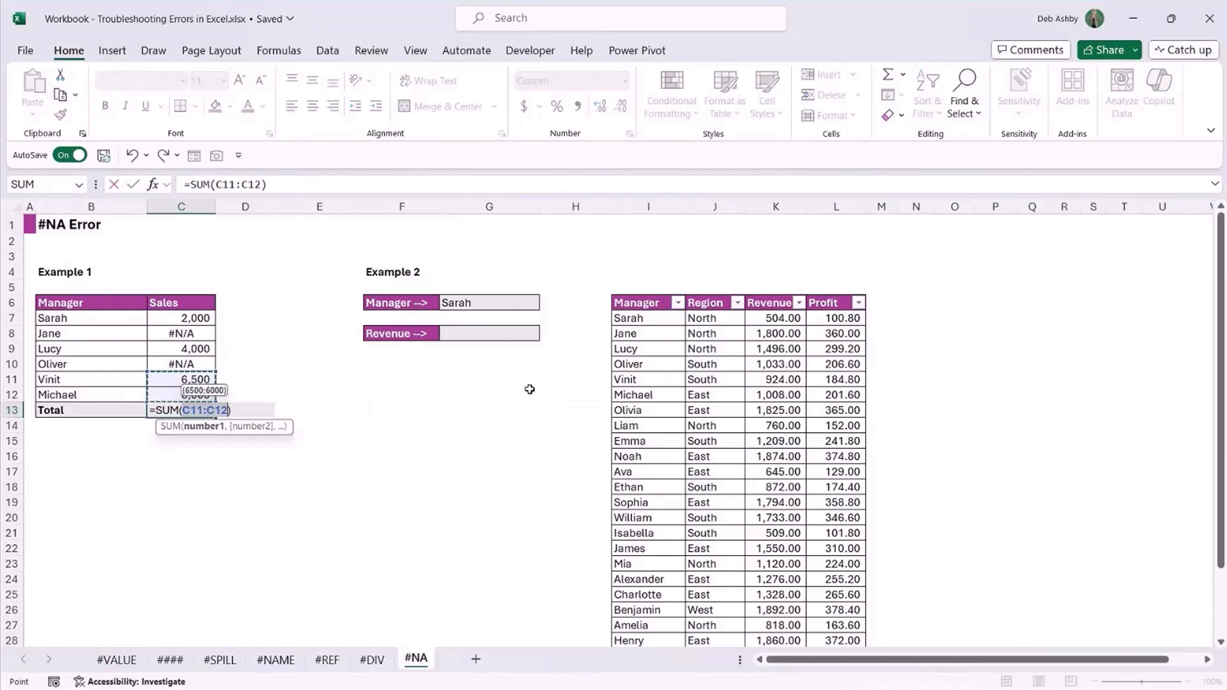
{"action": "key", "text": "Escape"}
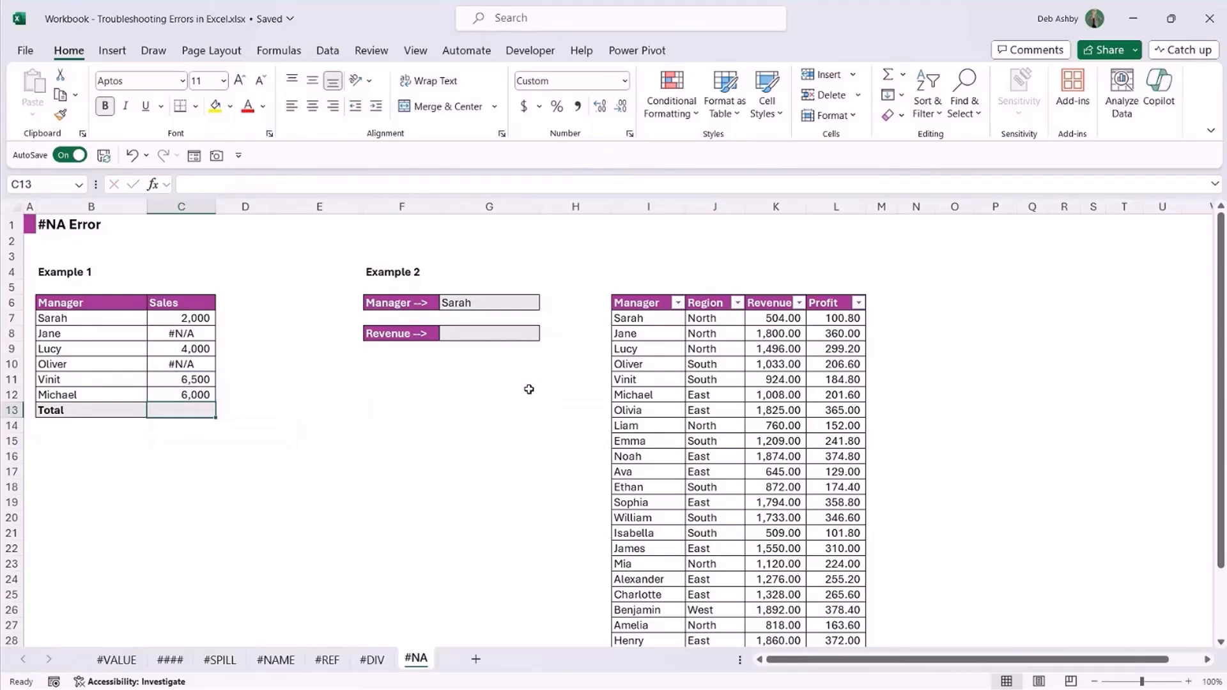
{"action": "type", "text": "=SUM("}
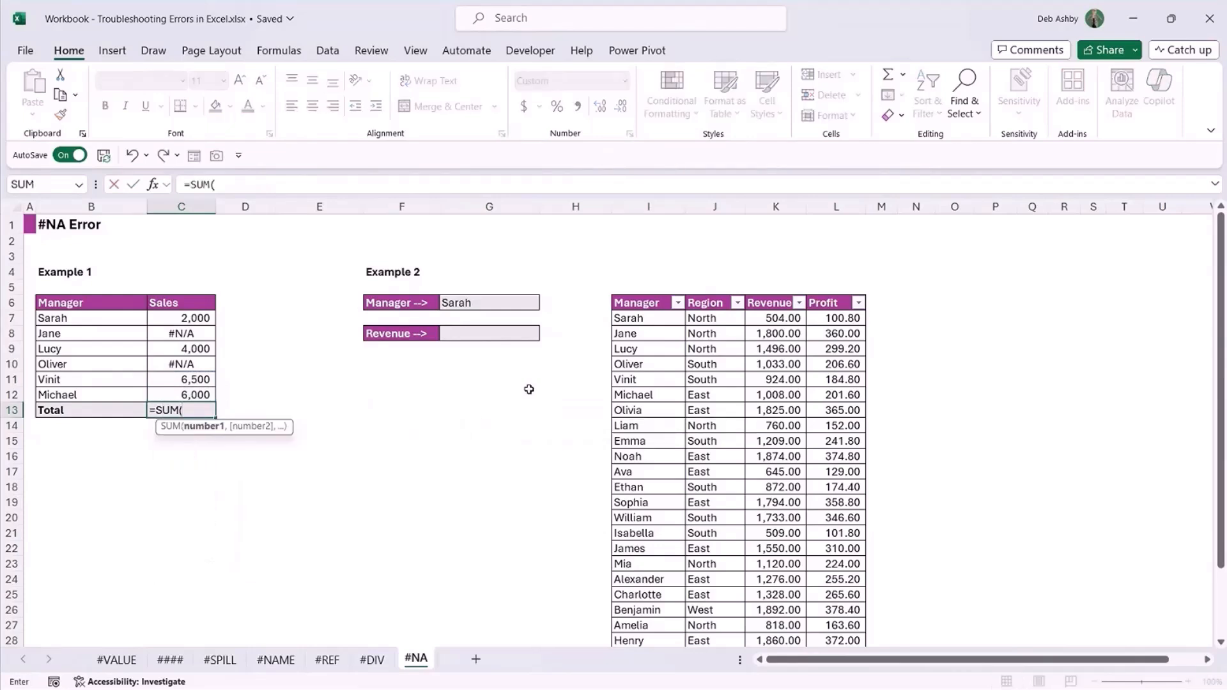
{"action": "left_click_drag", "start_coordinate": [179, 317], "coordinate": [176, 394]}
{"action": "type", "text": ")"}
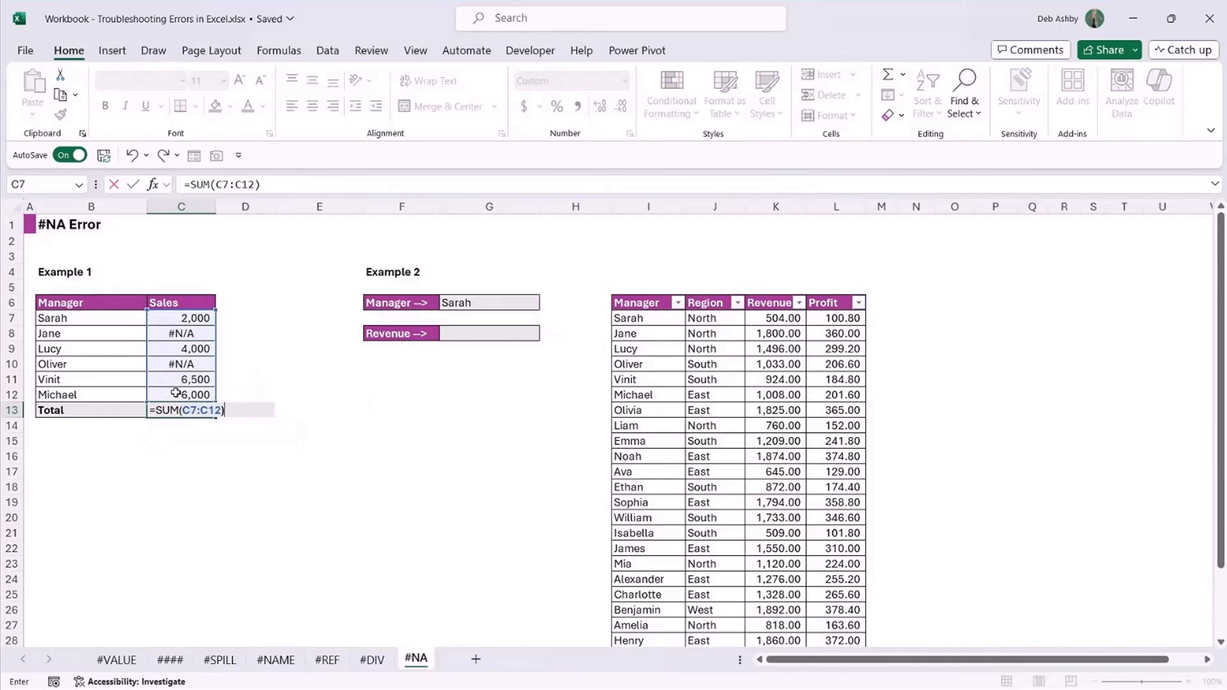
{"action": "key", "text": "Return"}
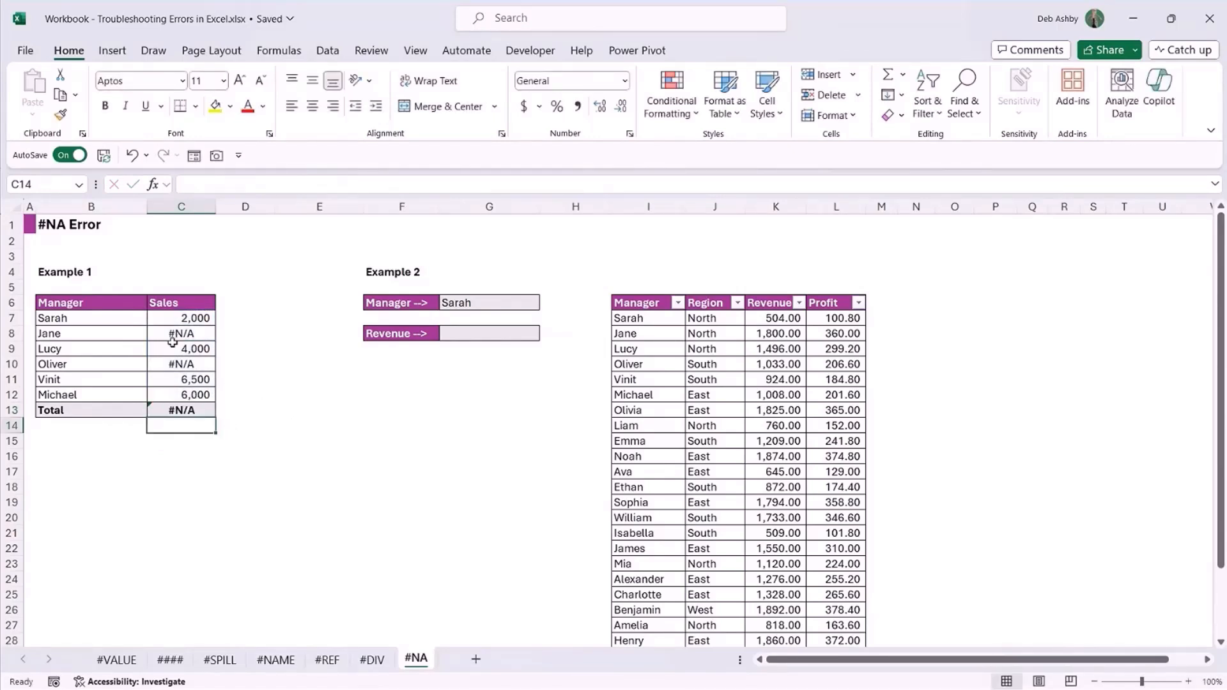
- Clear the total in C13 and start an AGGREGATE formula there with function 9 - SUM
{"action": "left_click", "coordinate": [185, 413]}
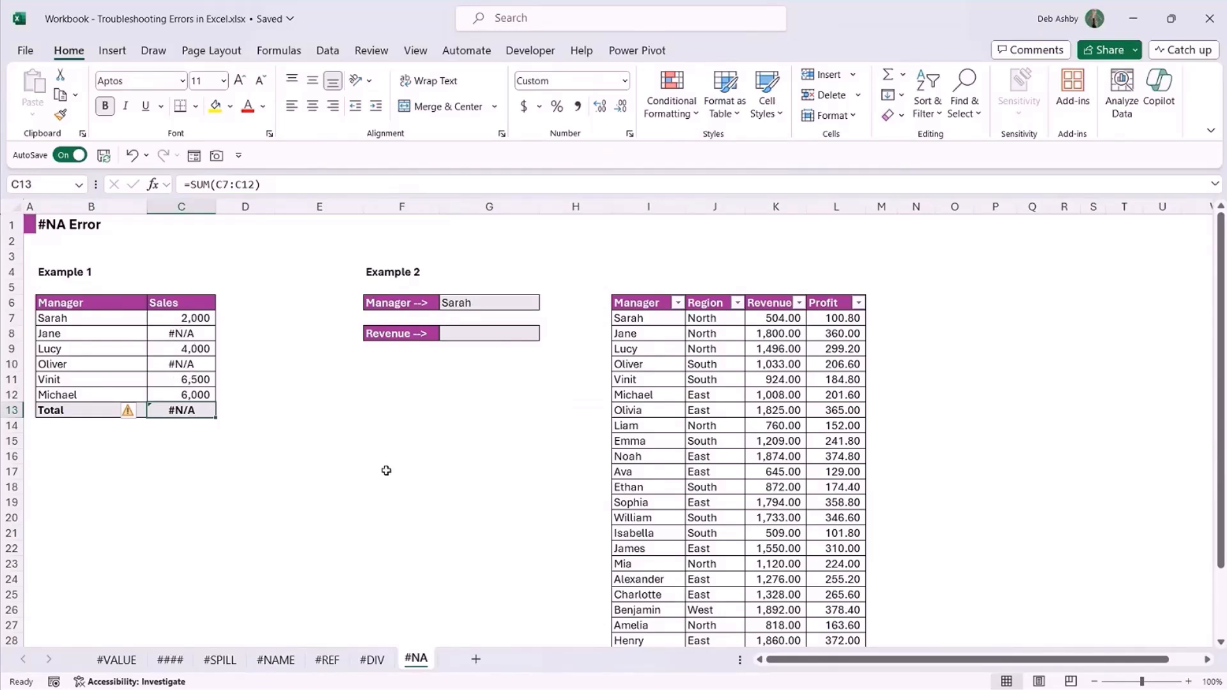
{"action": "key", "text": "Delete"}
{"action": "type", "text": "="}
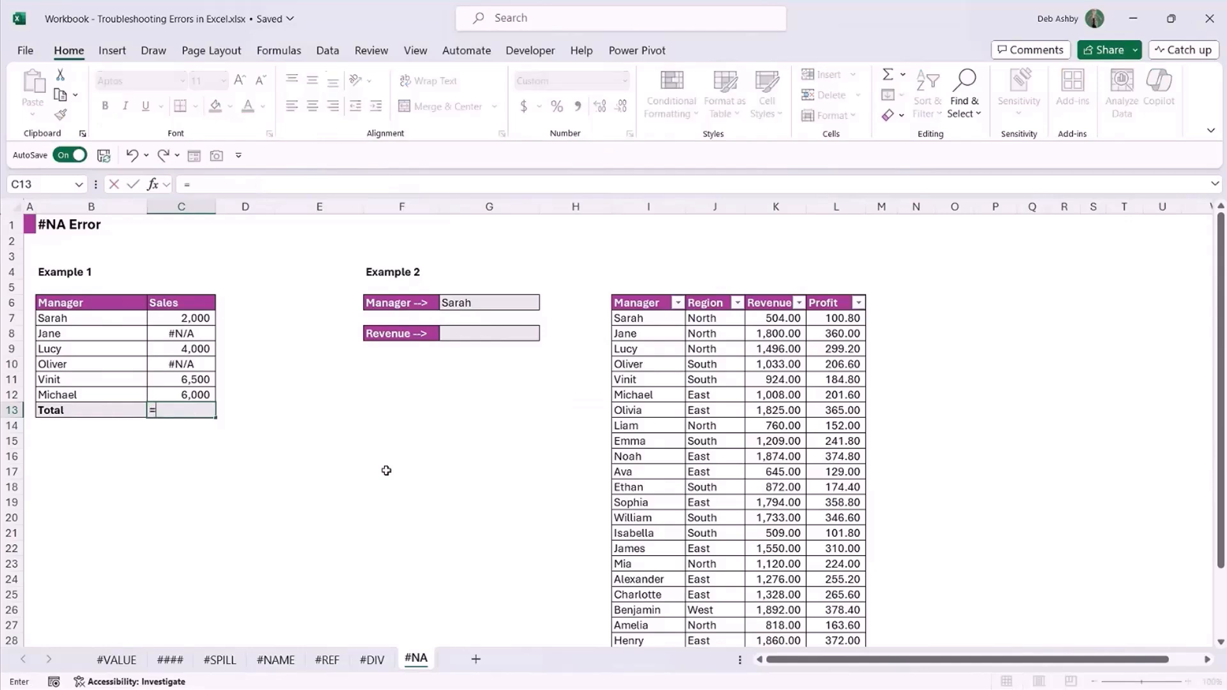
{"action": "type", "text": "aggr"}
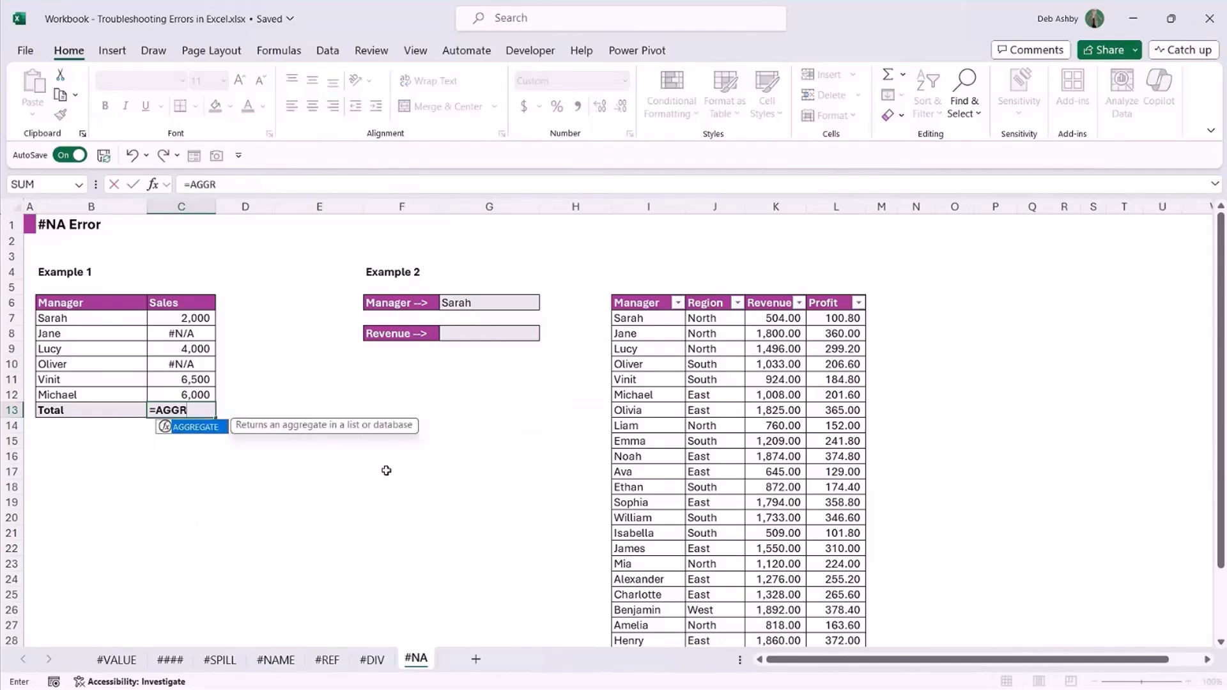
{"action": "key", "text": "Tab"}
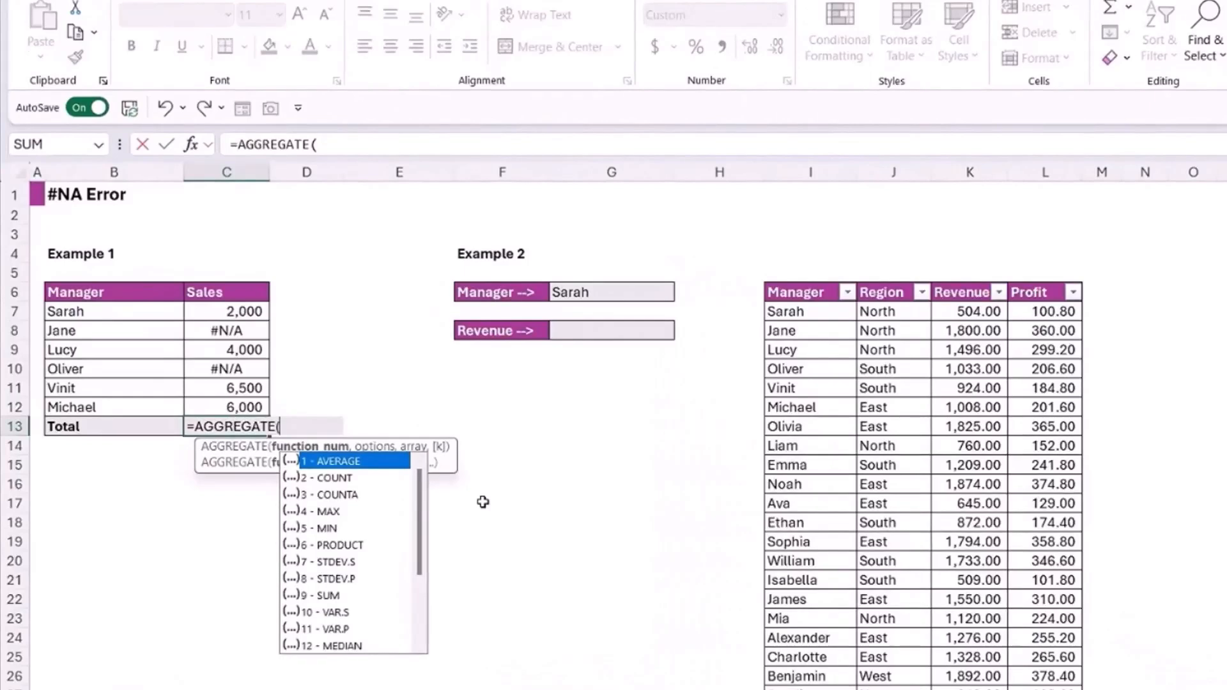
{"action": "key", "text": "Down"}
{"action": "key", "text": "Down"}
{"action": "key", "text": "Down"}
{"action": "key", "text": "Down"}
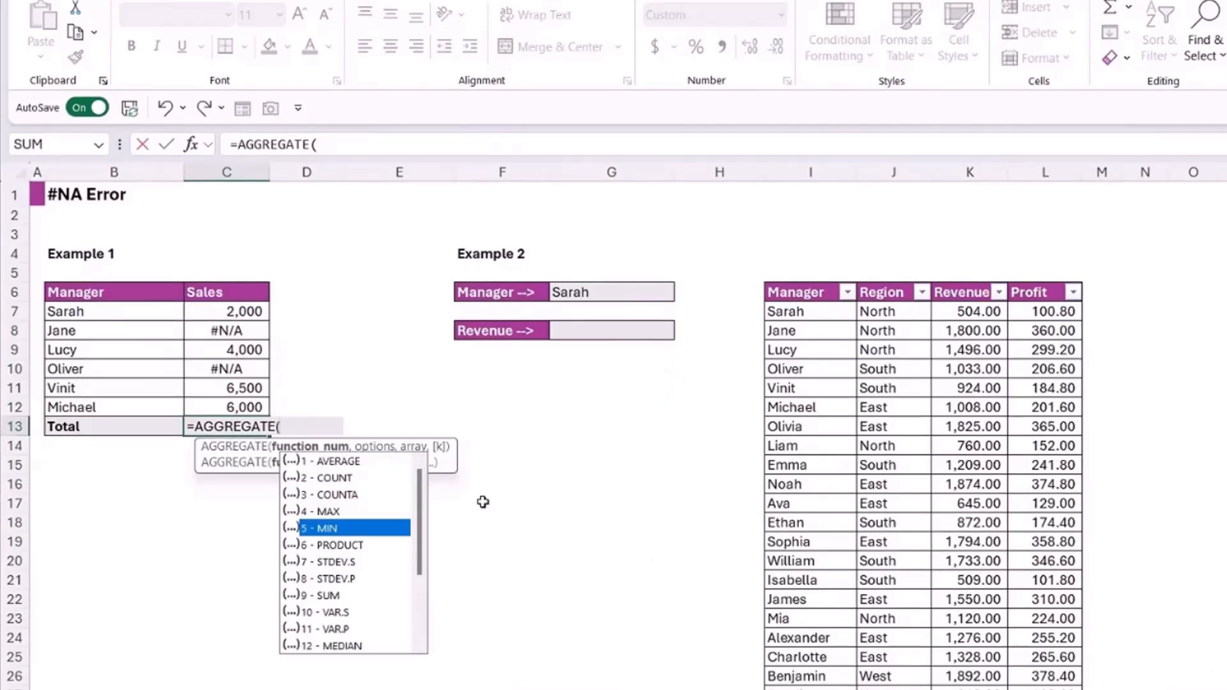
{"action": "key", "text": "Down"}
{"action": "key", "text": "Down"}
{"action": "key", "text": "Down"}
{"action": "key", "text": "Down"}
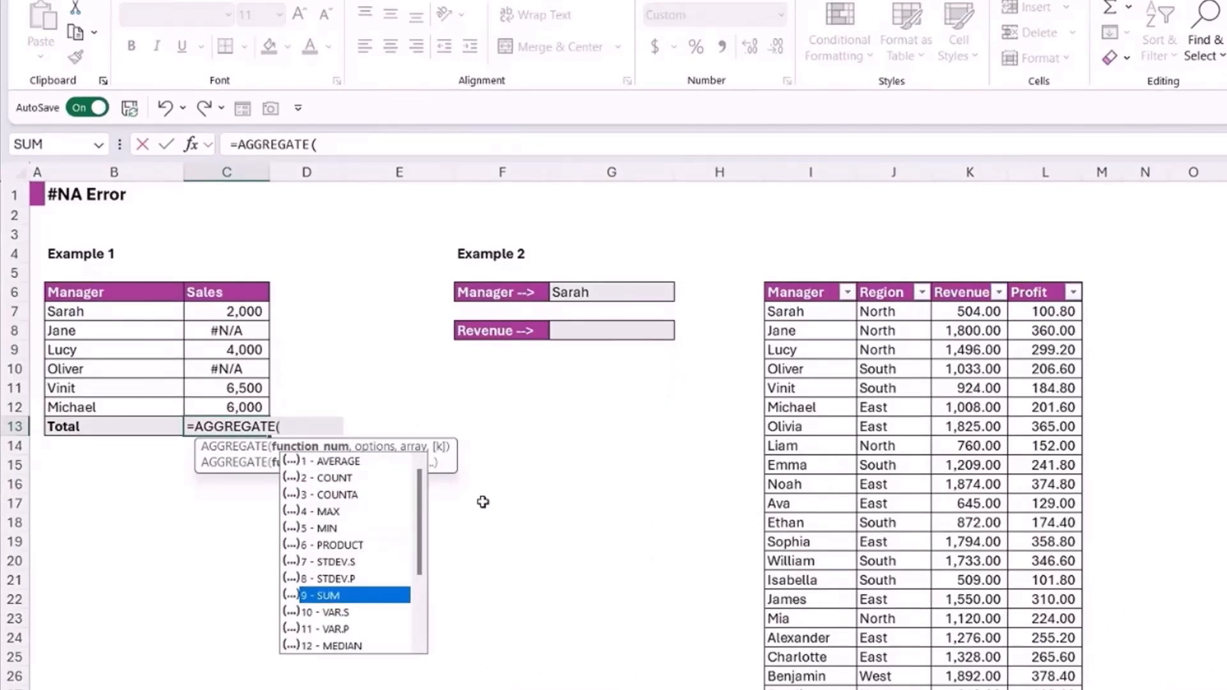
{"action": "key", "text": "Tab"}
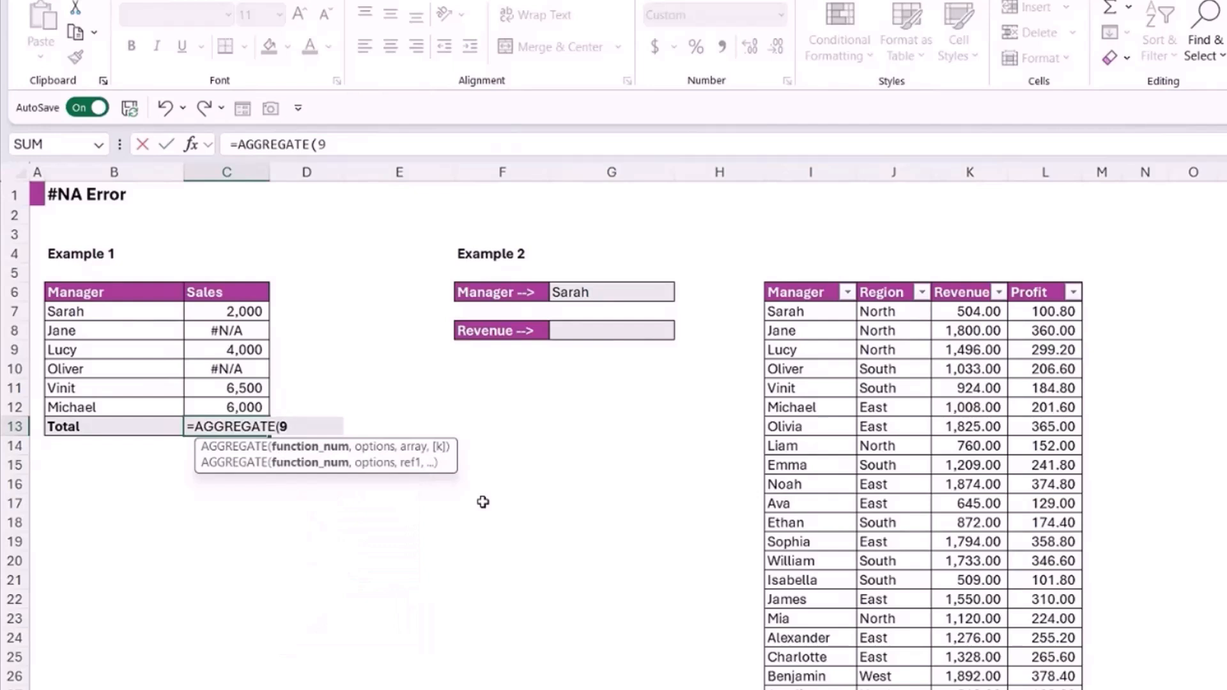
- Set the AGGREGATE options argument to 6 - Ignore error values
{"action": "type", "text": ","}
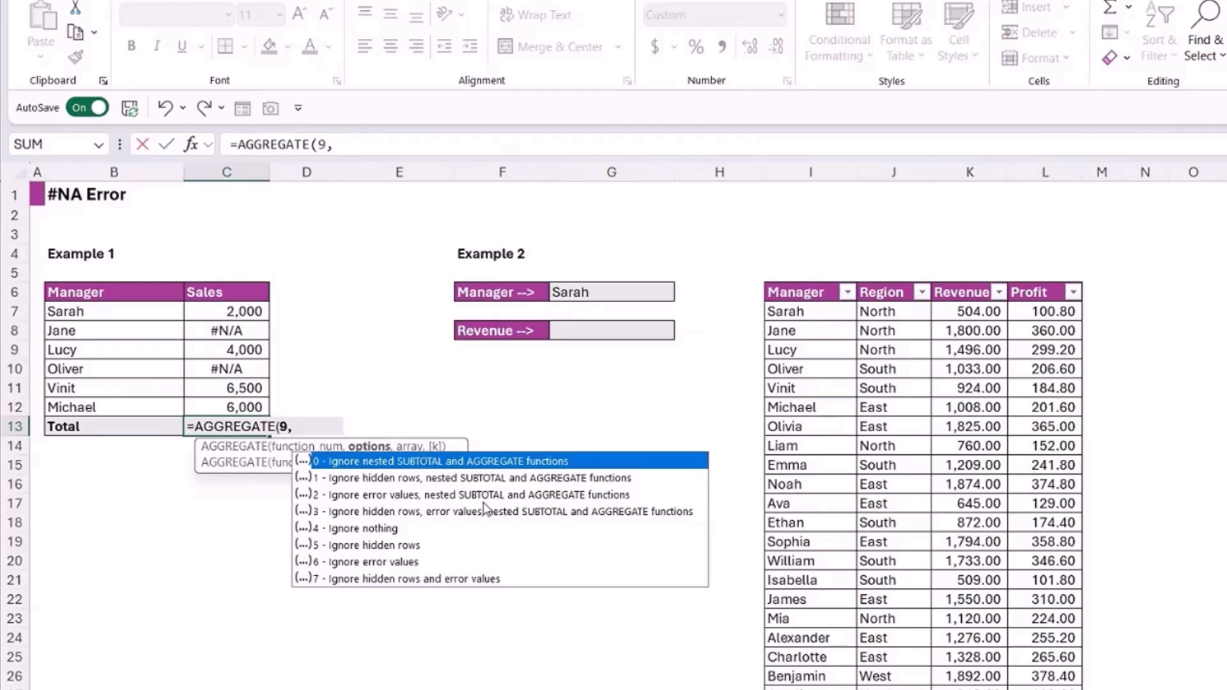
{"action": "key", "text": "Down"}
{"action": "key", "text": "Down"}
{"action": "key", "text": "Down"}
{"action": "key", "text": "Down"}
{"action": "key", "text": "Down"}
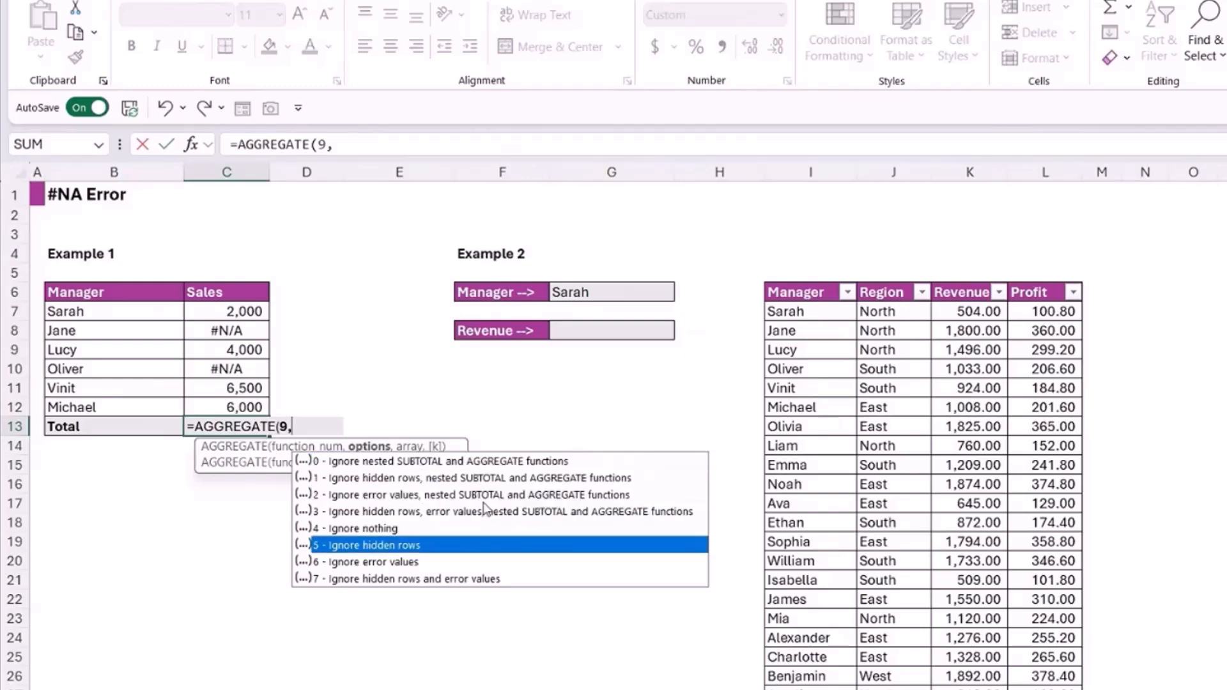
{"action": "key", "text": "Down"}
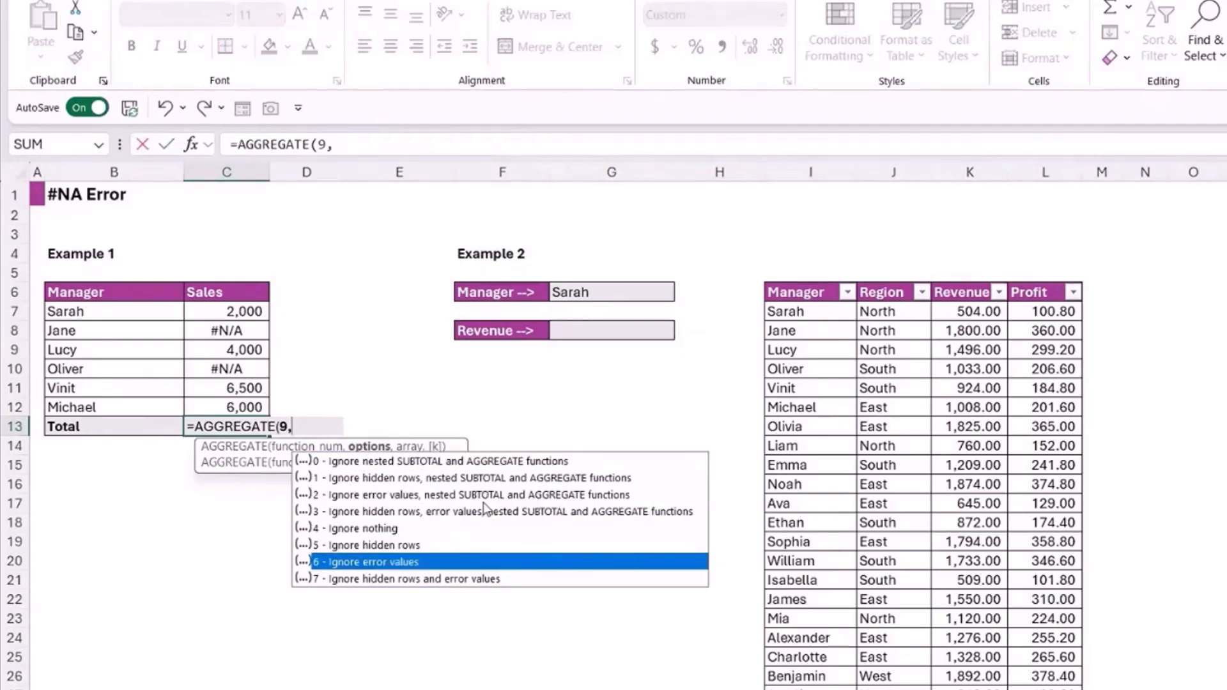
{"action": "key", "text": "Tab"}
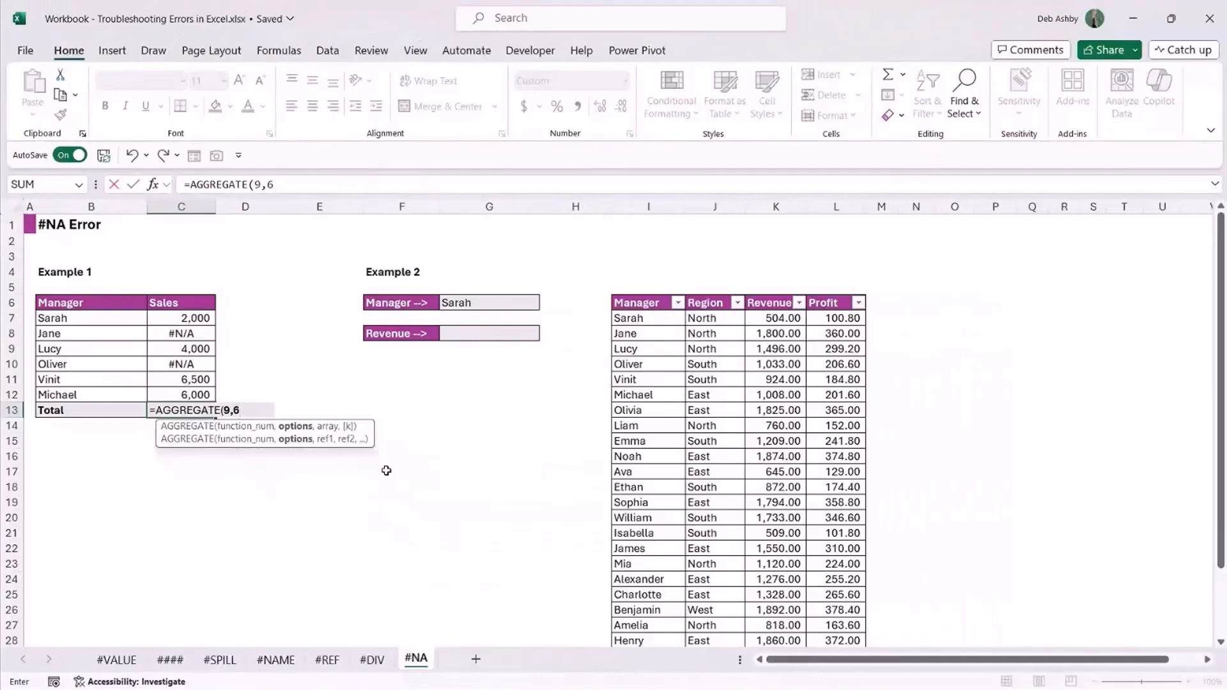
- Complete the formula in C13 as =AGGREGATE(9,6,C7:C12) and check the total
{"action": "type", "text": ","}
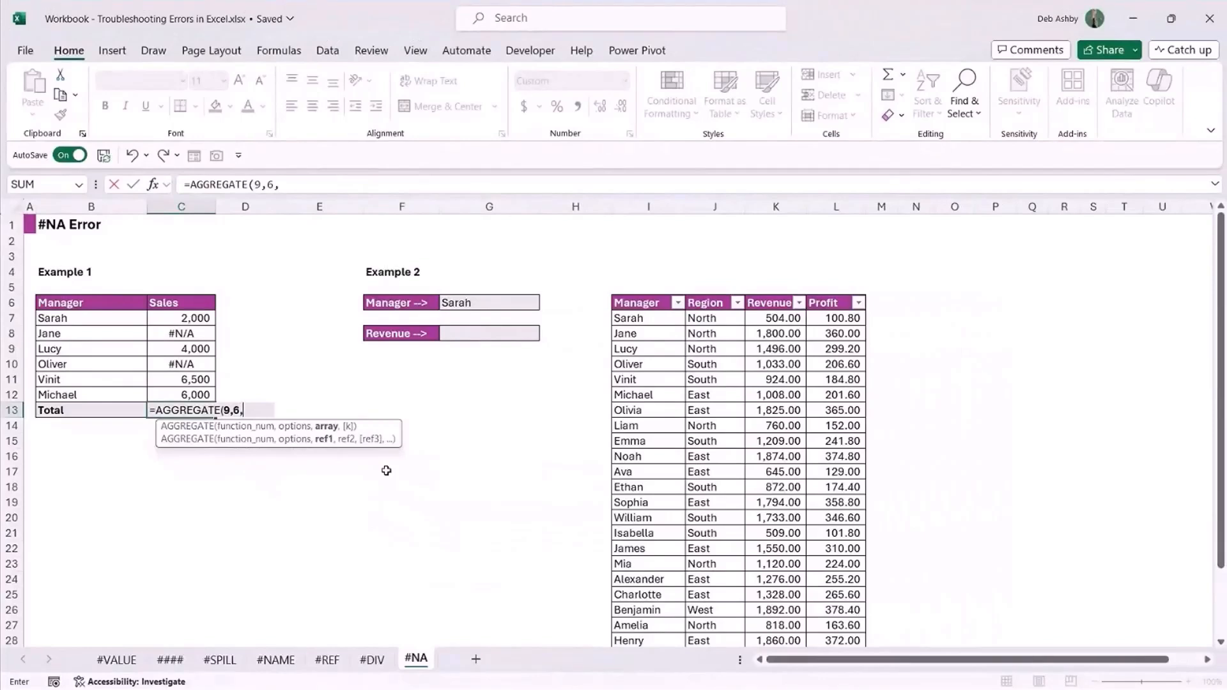
{"action": "left_click", "coordinate": [178, 318]}
{"action": "left_click_drag", "start_coordinate": [178, 317], "coordinate": [199, 390]}
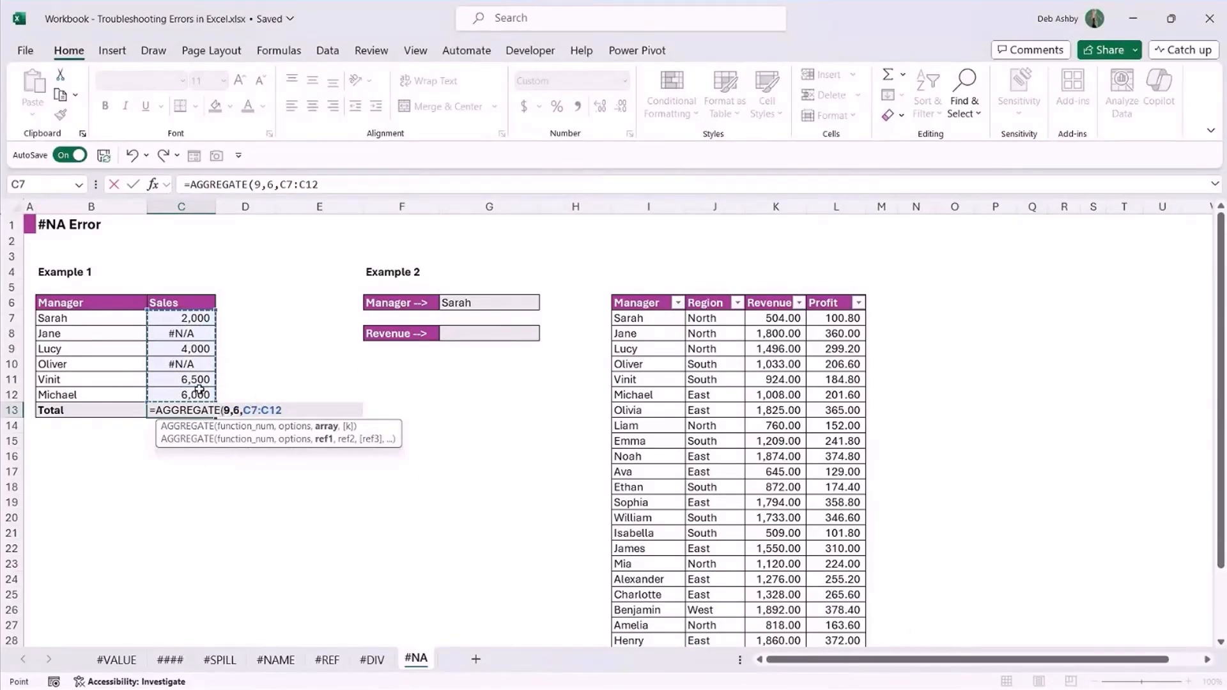
{"action": "type", "text": ")"}
{"action": "key", "text": "Return"}
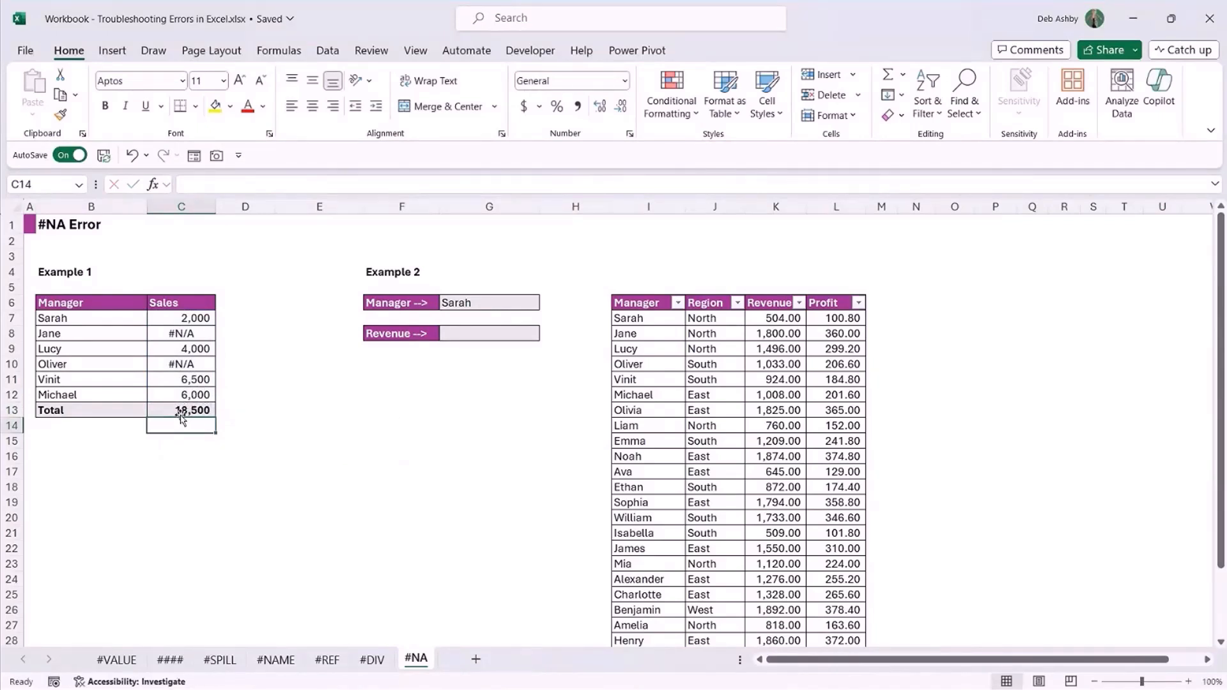
{"action": "left_click", "coordinate": [182, 413]}
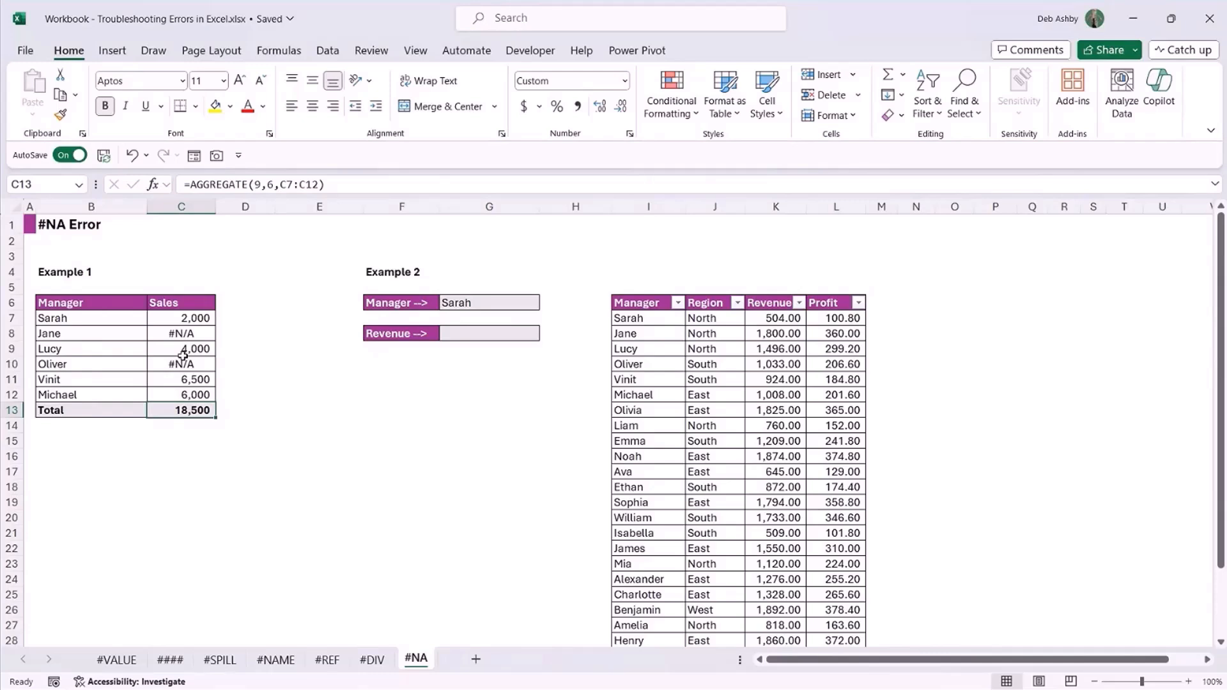
{"action": "left_click", "coordinate": [248, 380]}
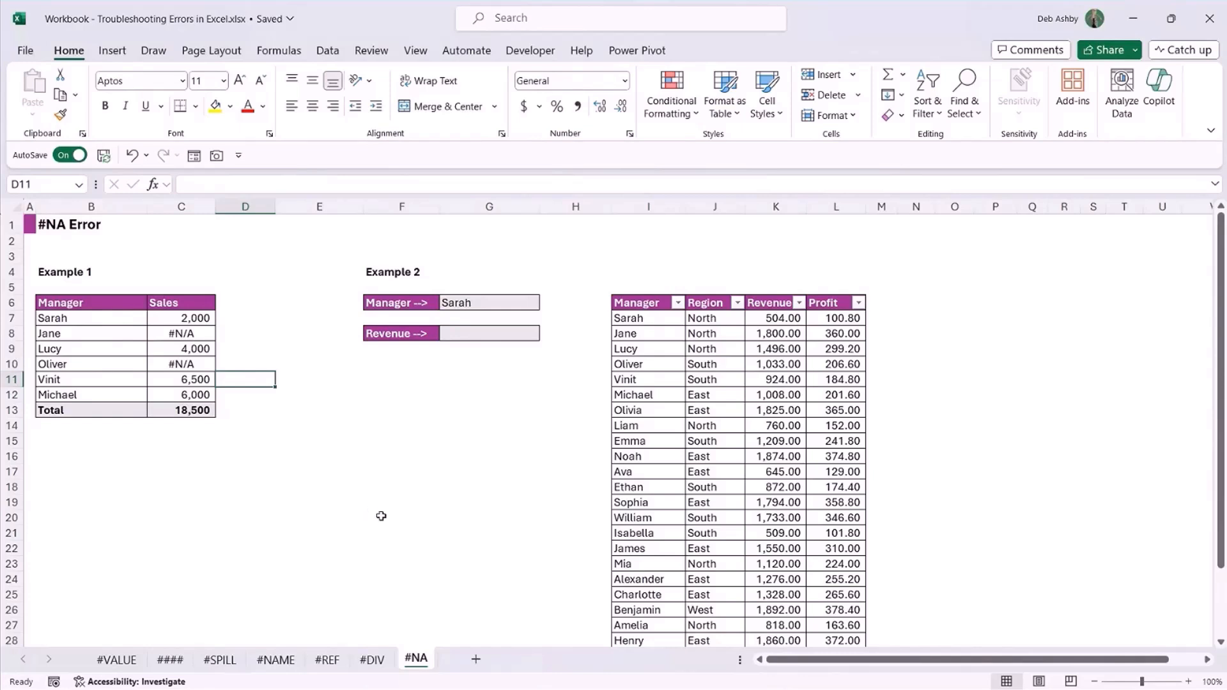
- Examine the Manager, Region, Revenue and Profit table and the Manager lookup cell G6 in Example 2
{"action": "left_click", "coordinate": [708, 394]}
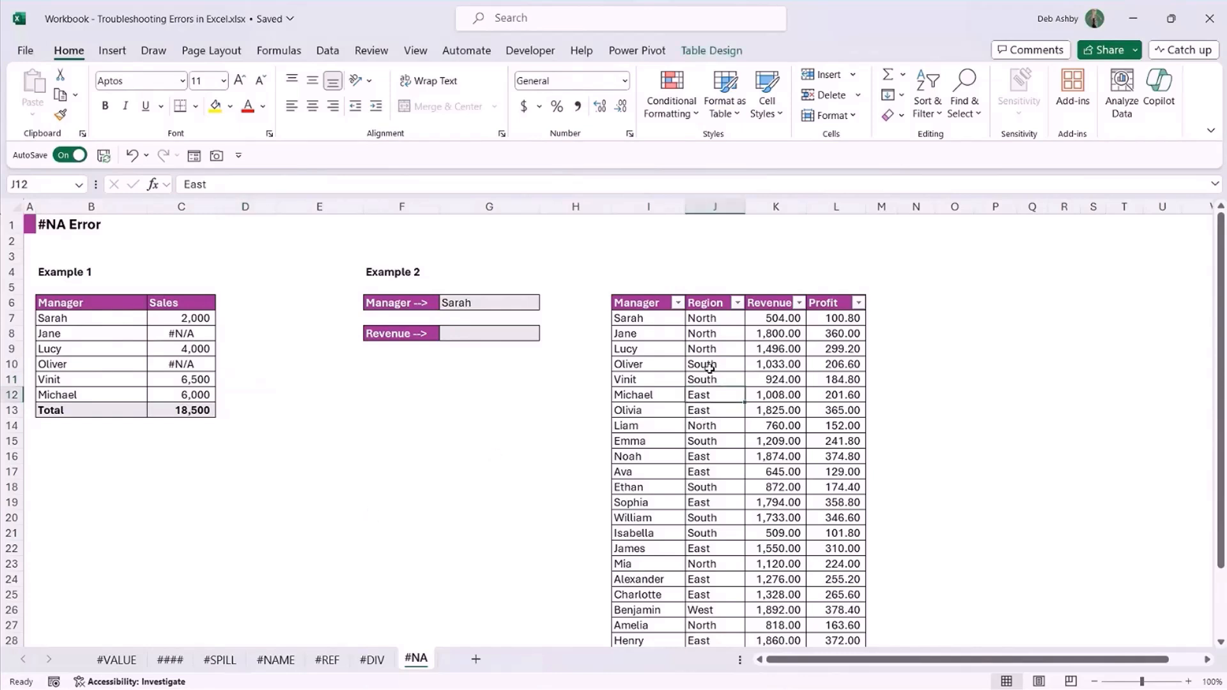
{"action": "scroll", "coordinate": [710, 368], "scroll_direction": "down", "scroll_amount": 1}
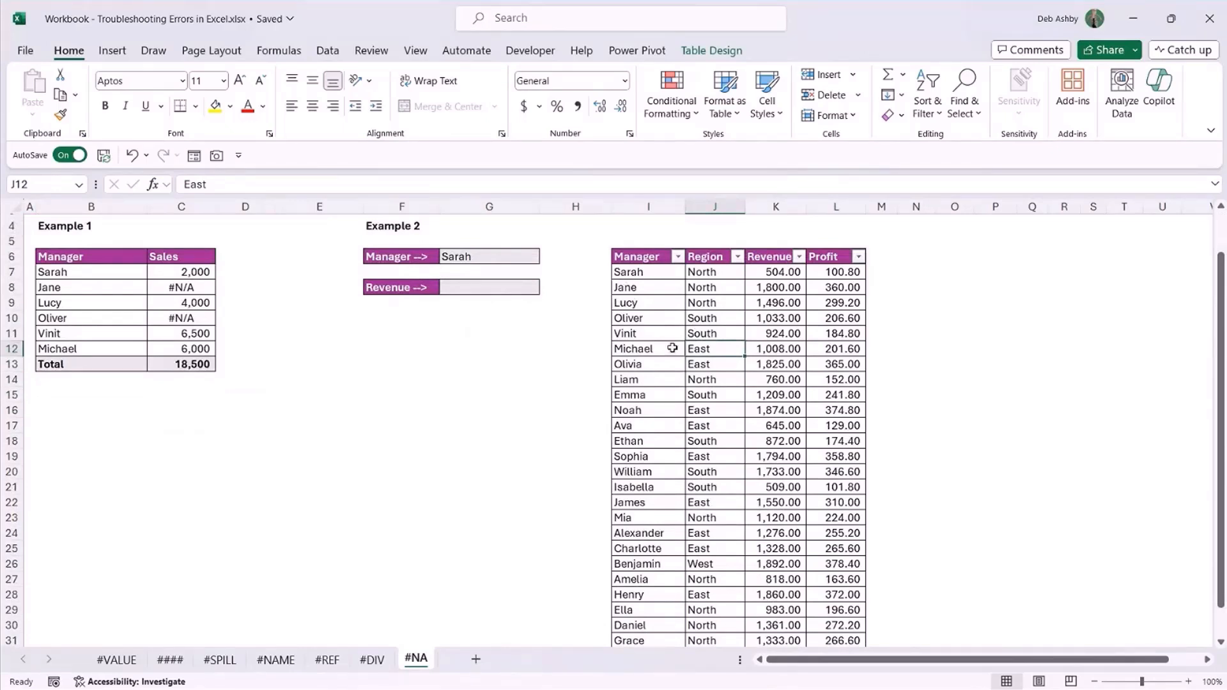
{"action": "scroll", "coordinate": [672, 349], "scroll_direction": "up", "scroll_amount": 1}
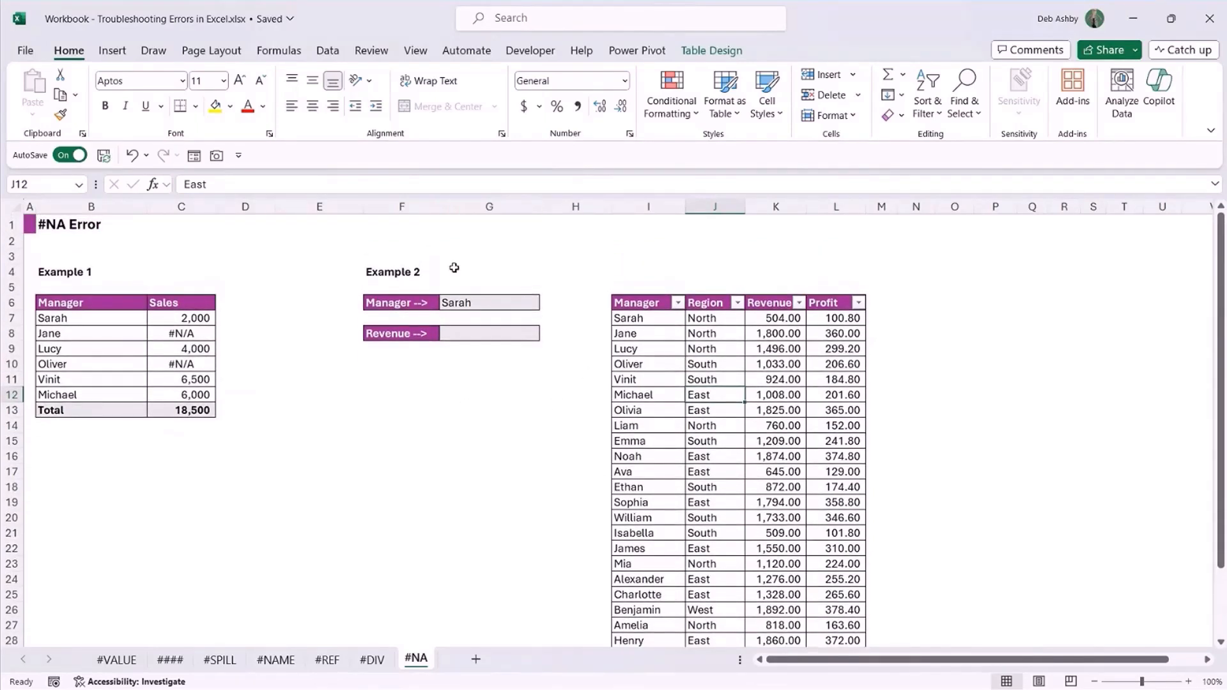
{"action": "left_click", "coordinate": [533, 303]}
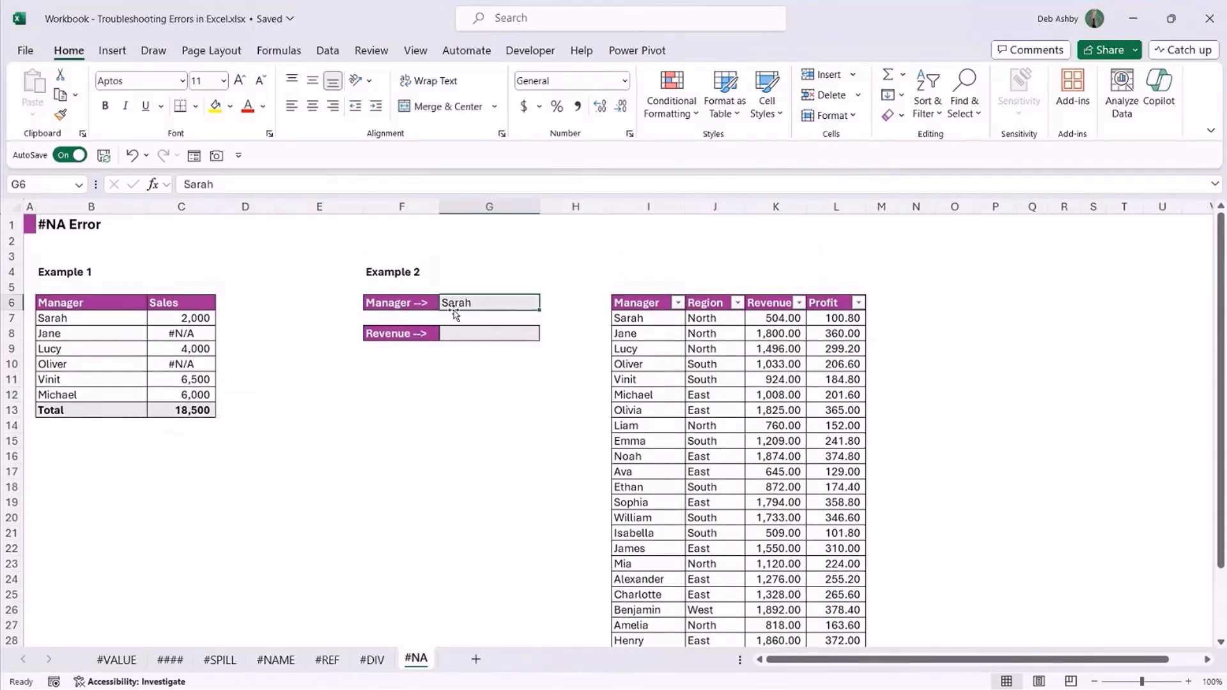
- Enter =VLOOKUP(G6,Data,3,FALSE) in G8 to look up the chosen manager's revenue with an exact match
{"action": "left_click", "coordinate": [455, 337]}
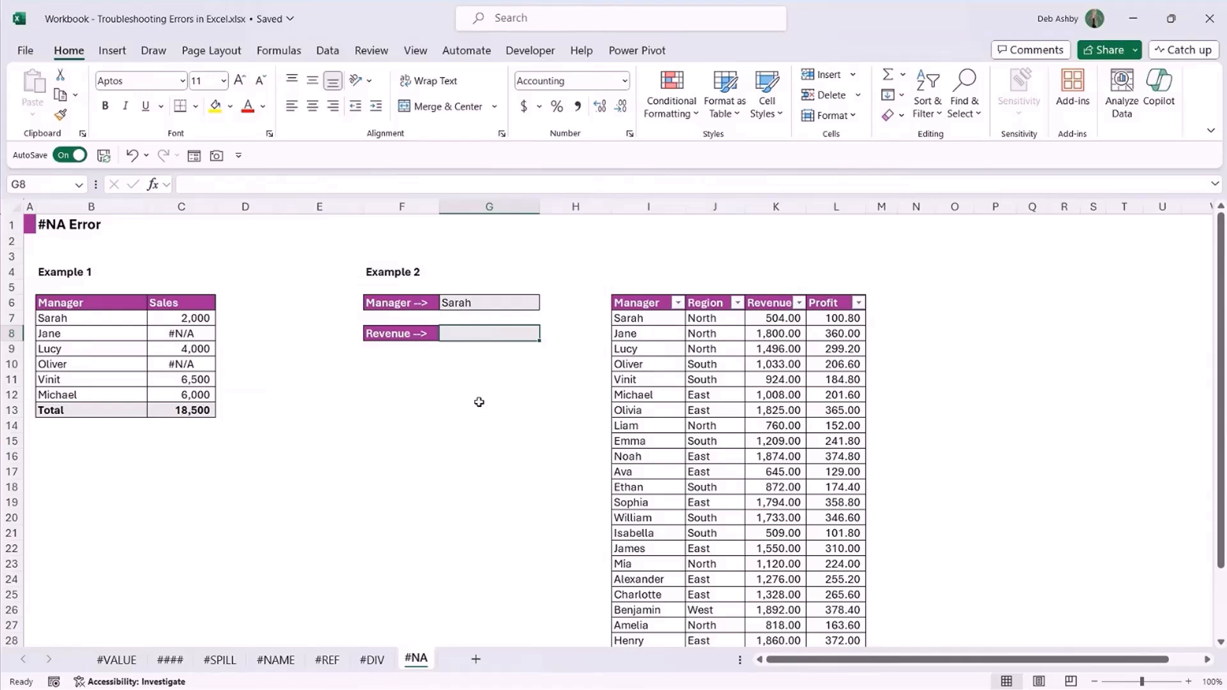
{"action": "type", "text": "=VL"}
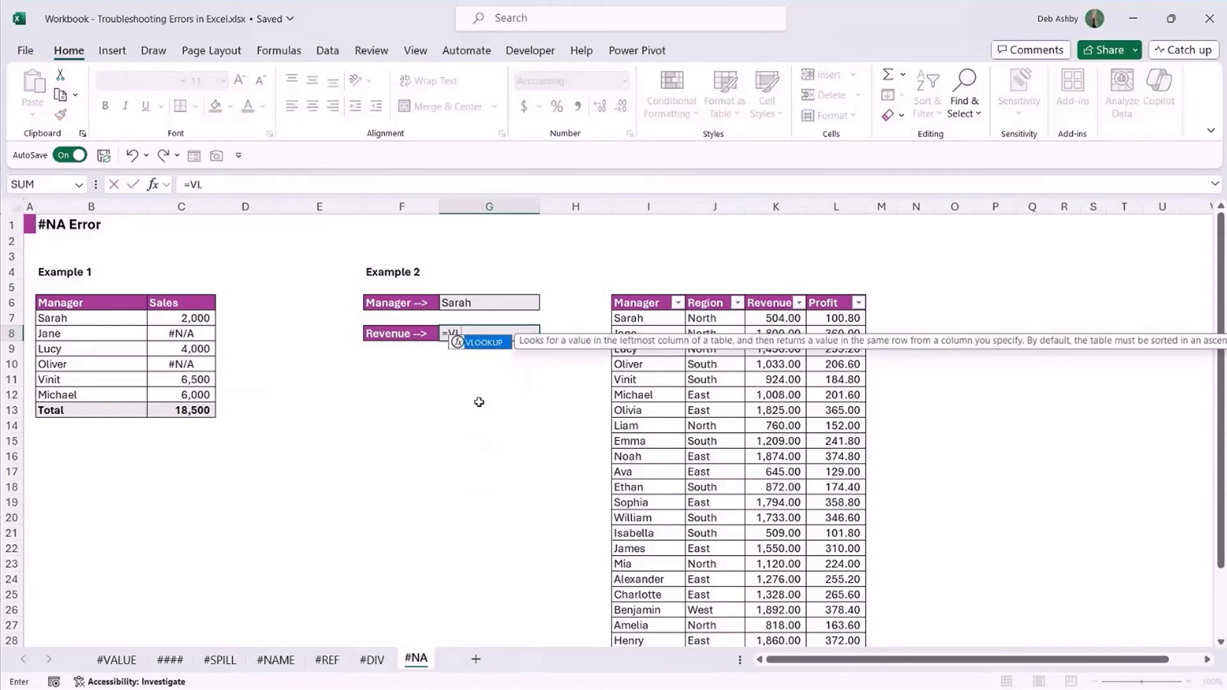
{"action": "type", "text": "OOKUP("}
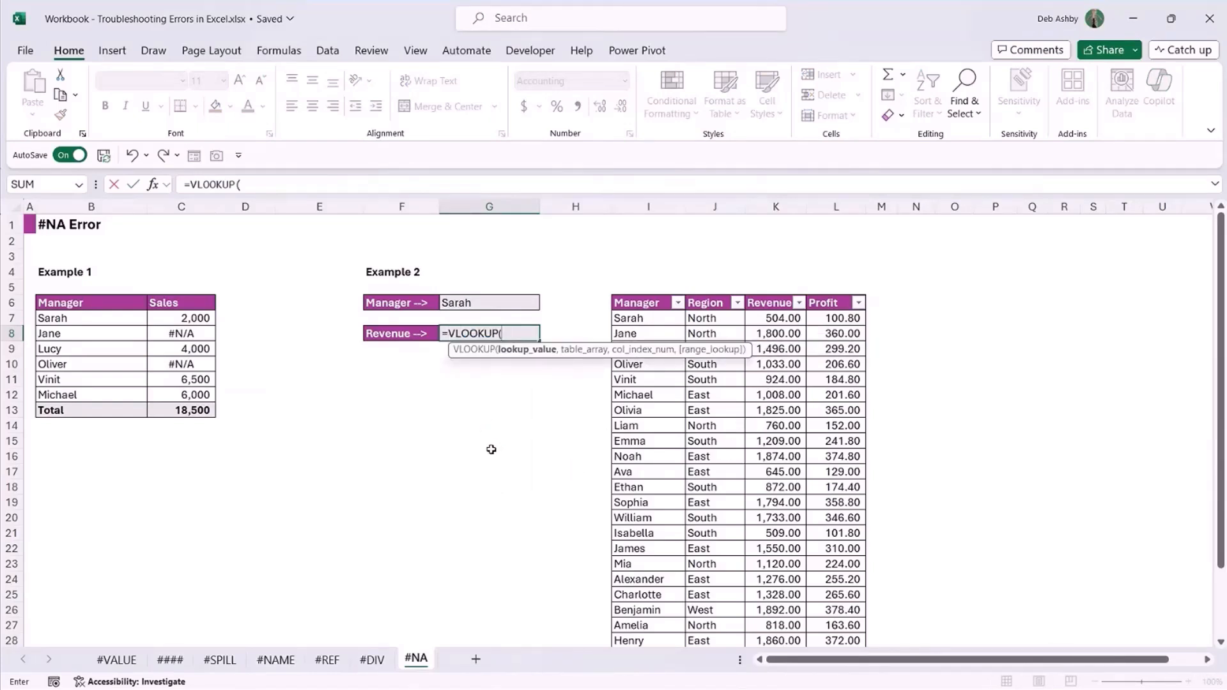
{"action": "left_click", "coordinate": [447, 304]}
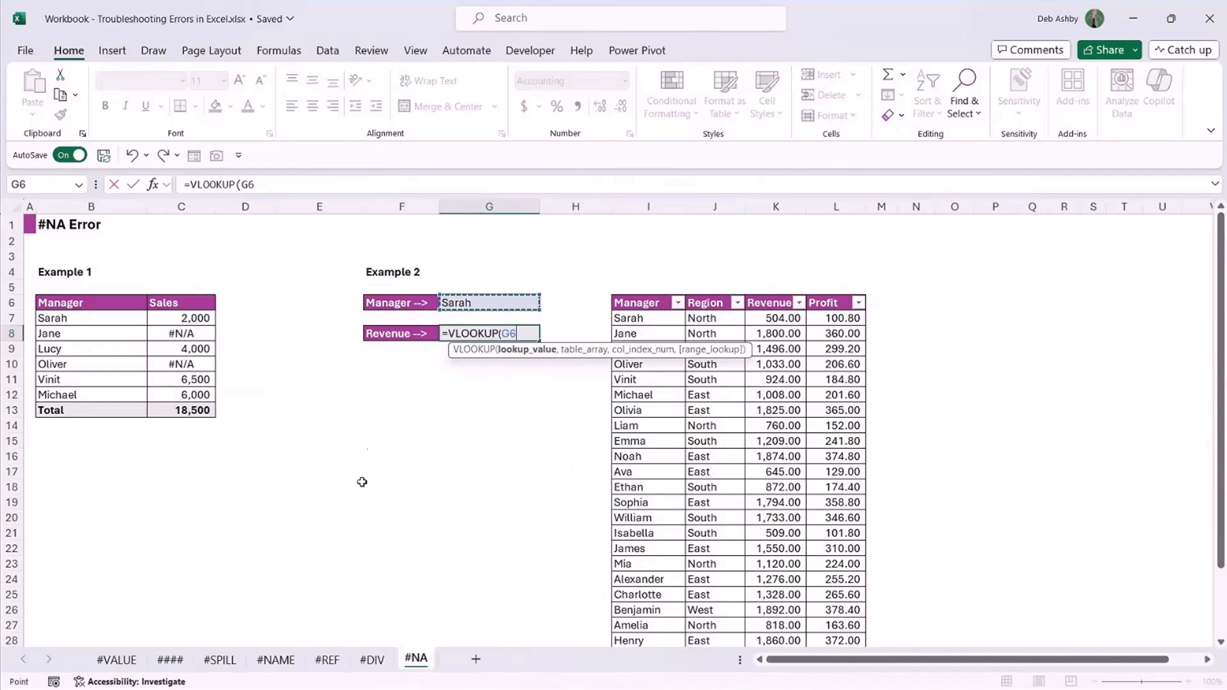
{"action": "type", "text": ","}
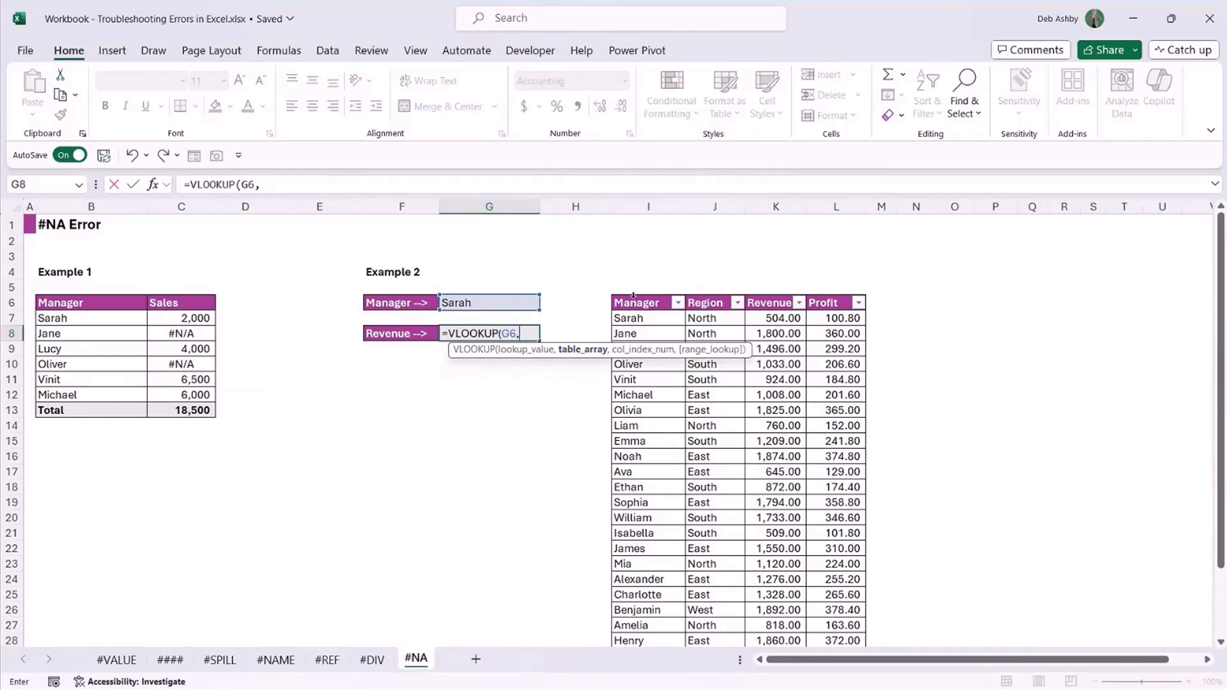
{"action": "left_click_drag", "start_coordinate": [634, 295], "coordinate": [830, 299]}
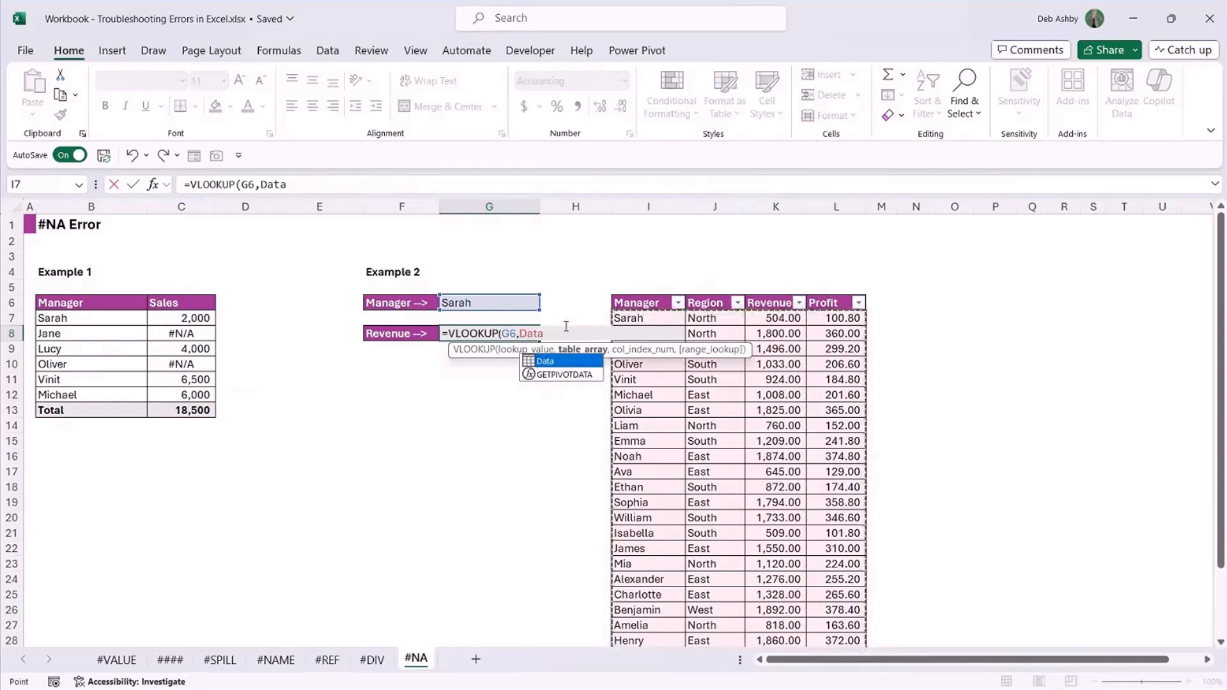
{"action": "type", "text": ","}
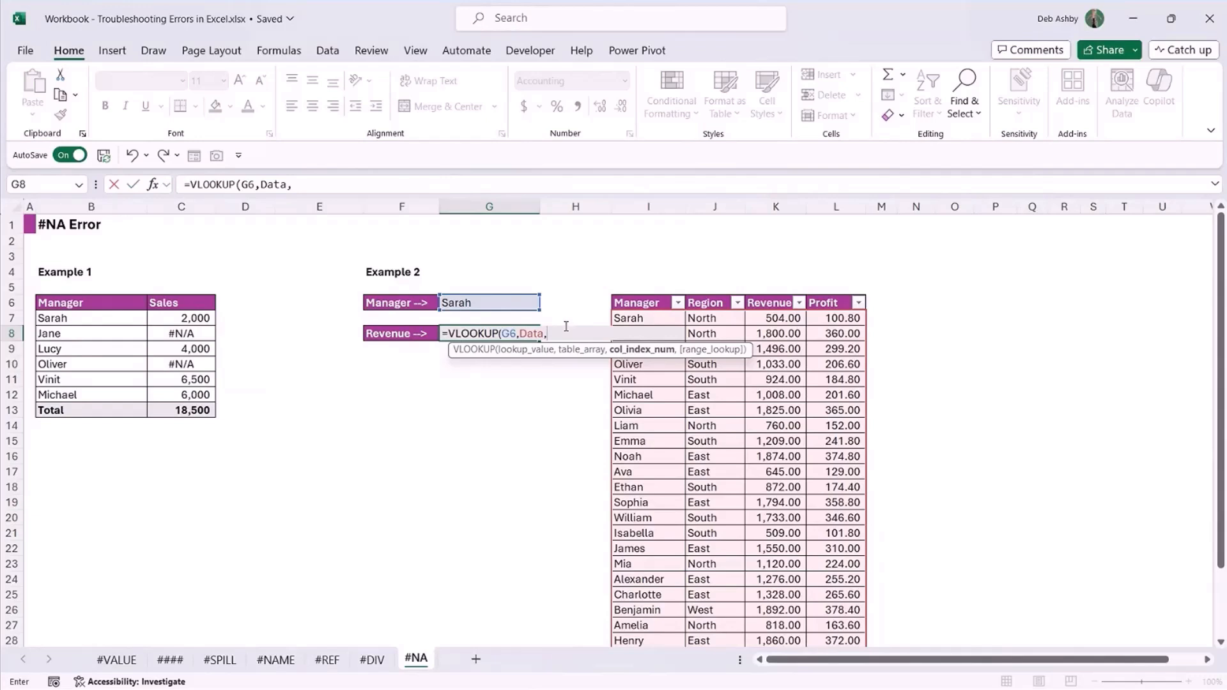
{"action": "type", "text": "3,"}
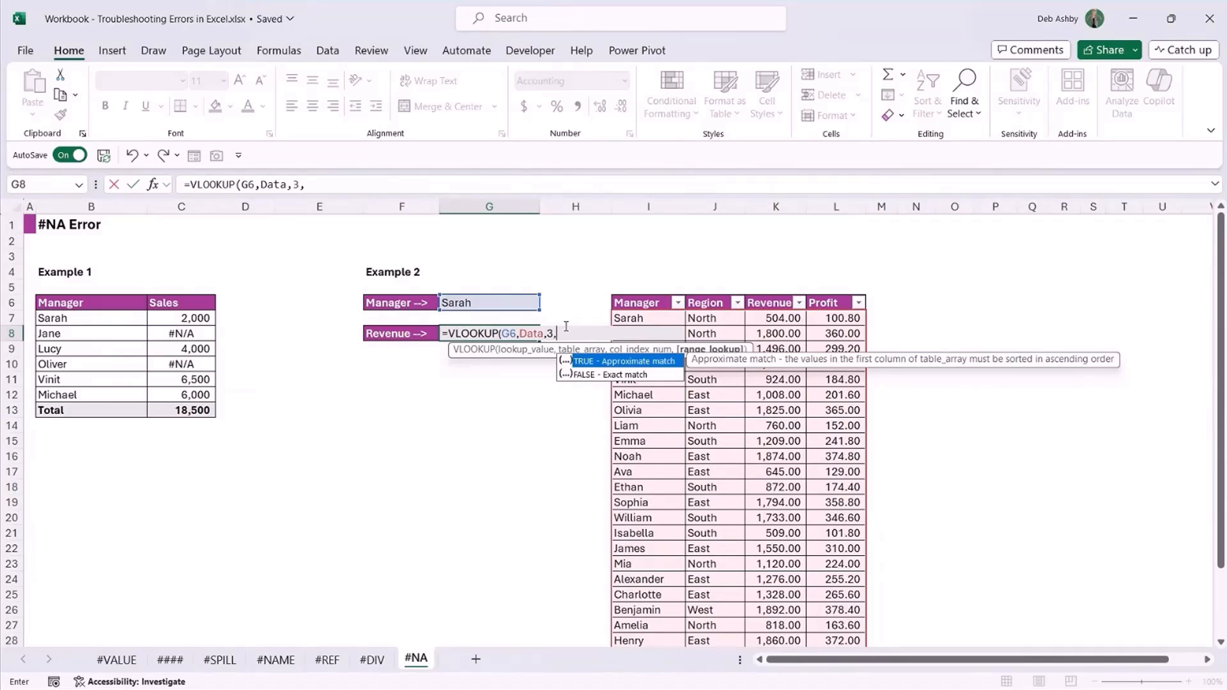
{"action": "type", "text": "FALSE)"}
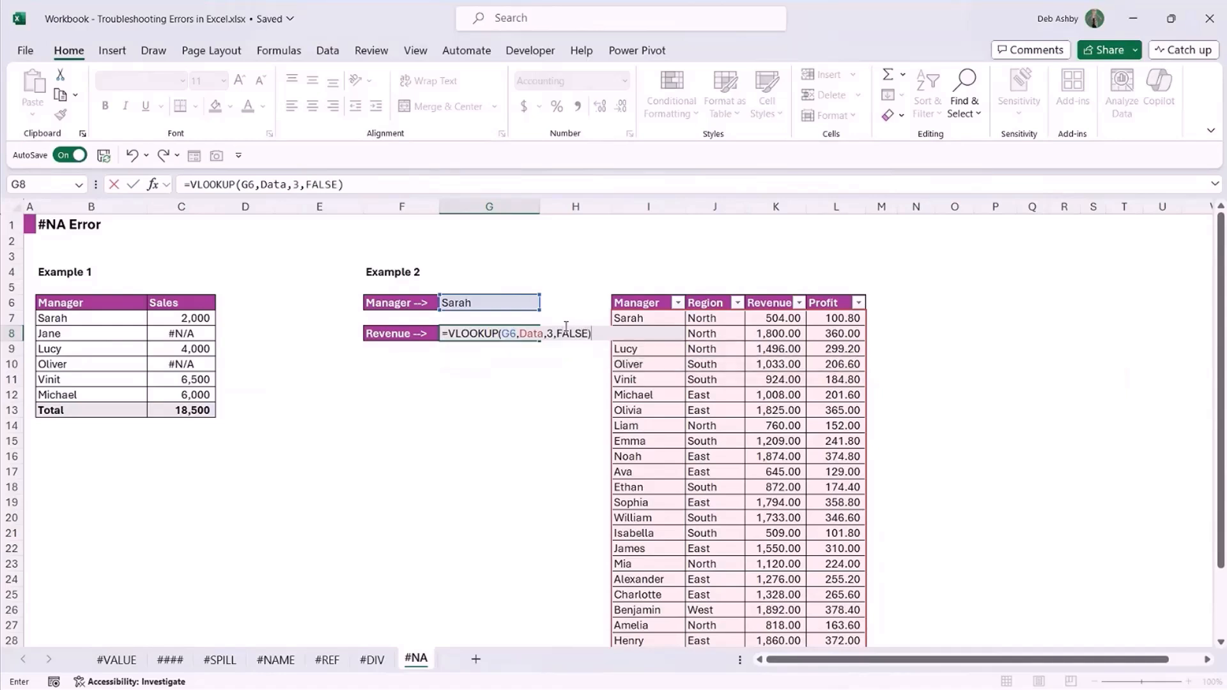
{"action": "key", "text": "Return"}
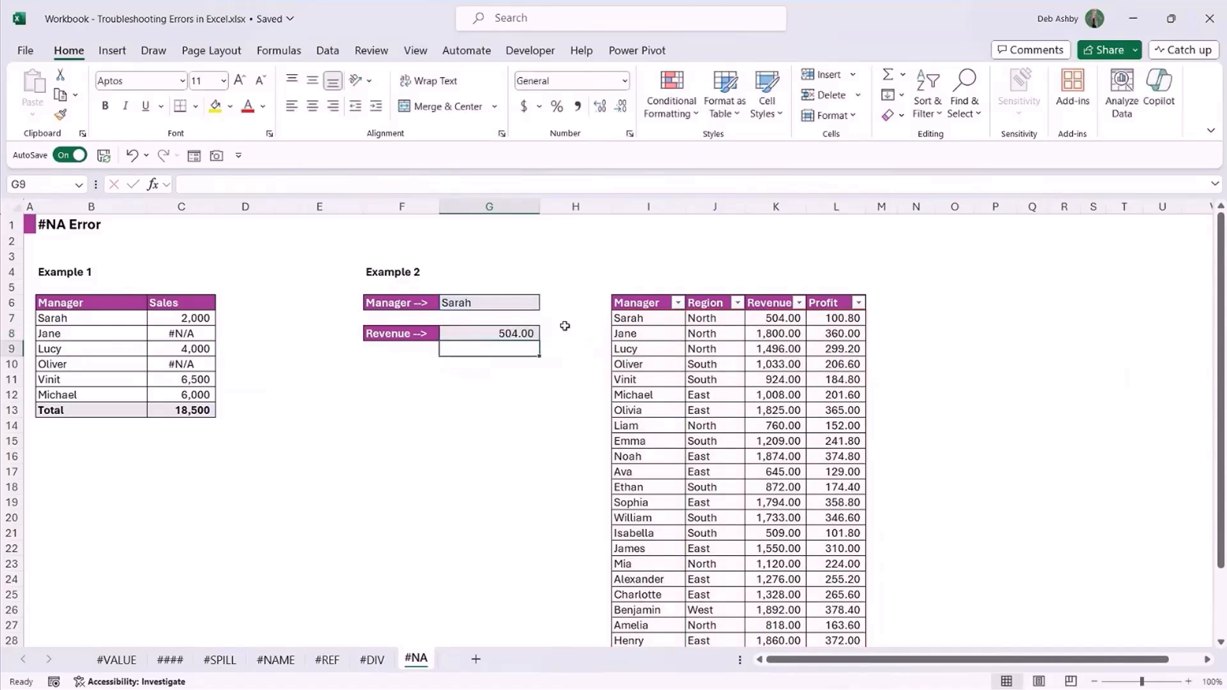
- Check the lookup against row 7, and set the manager in G6 to the name in I13 to compare with row 13
{"action": "left_click", "coordinate": [614, 319]}
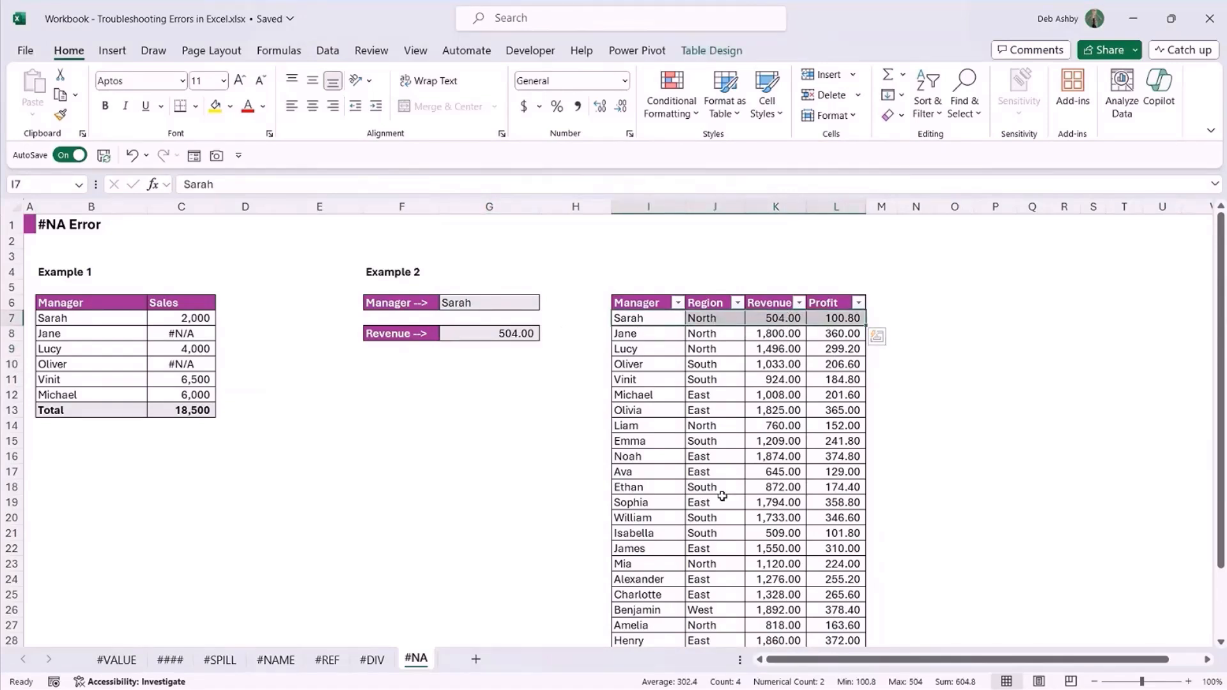
{"action": "left_click", "coordinate": [465, 303]}
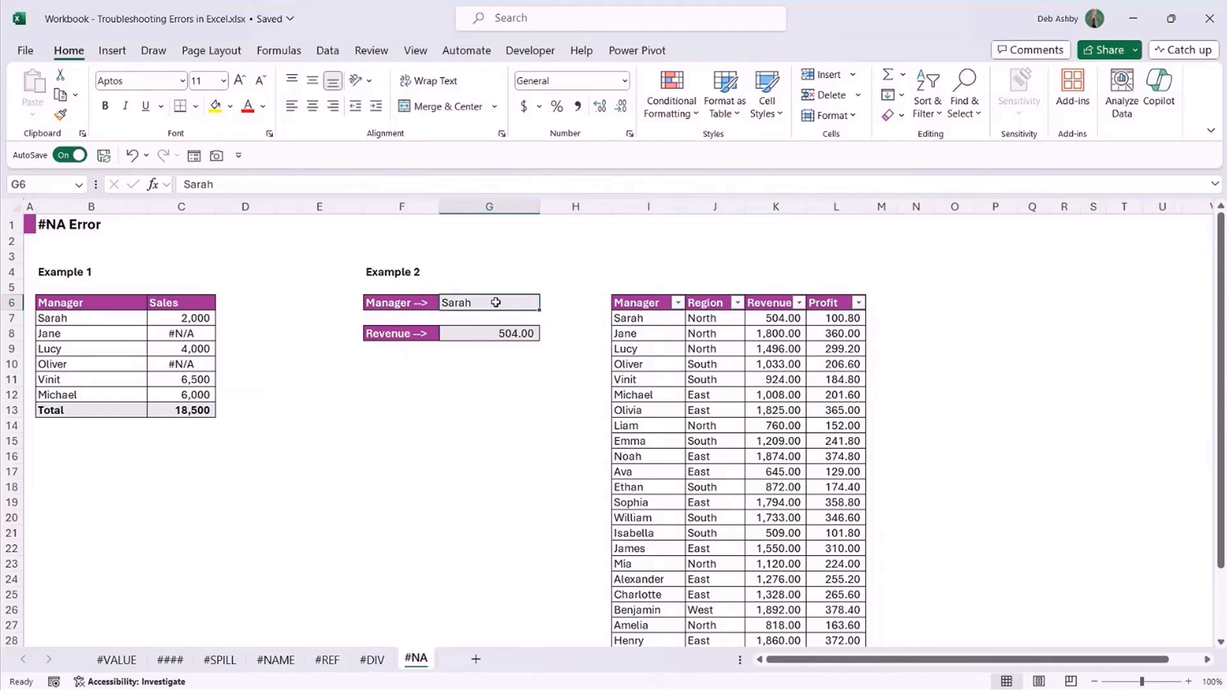
{"action": "type", "text": "Olivia"}
{"action": "key", "text": "Return"}
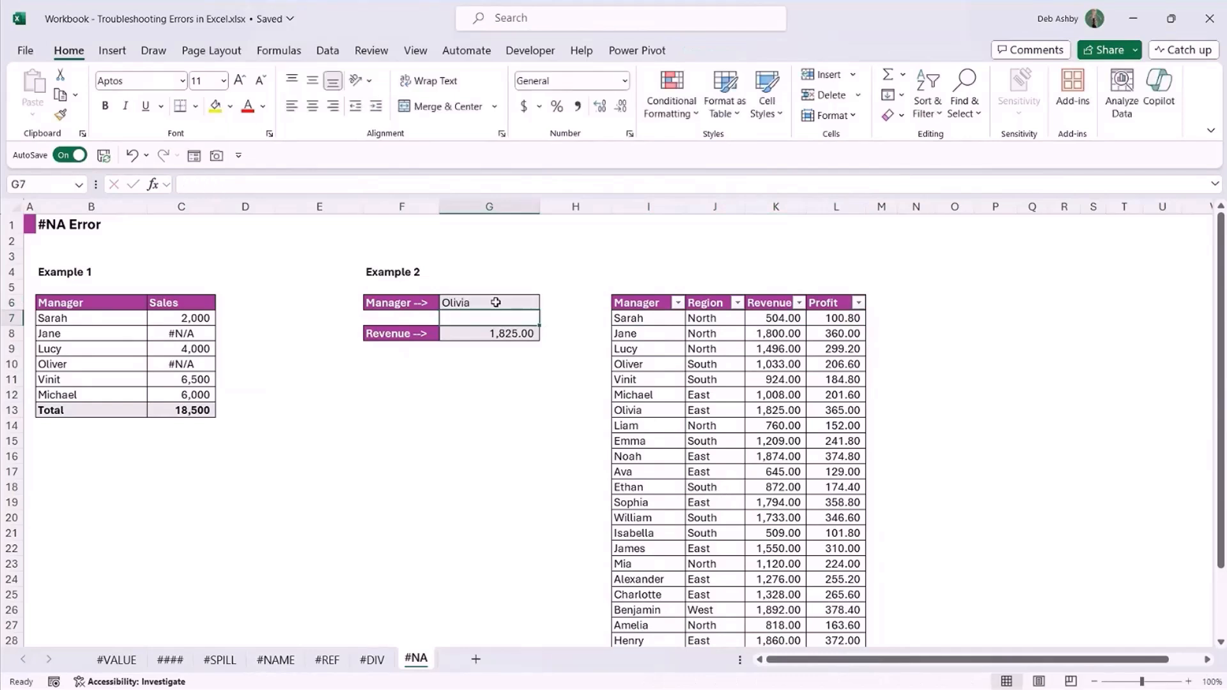
{"action": "left_click", "coordinate": [622, 413]}
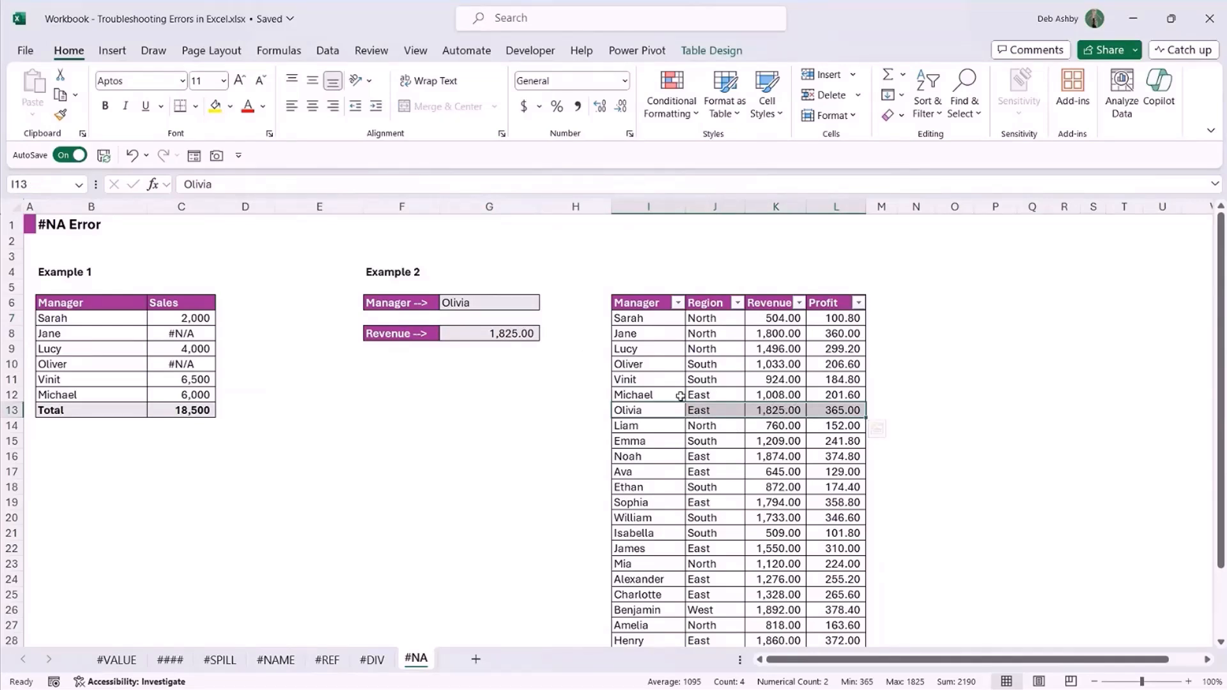
- Enter a manager name that is missing from the table in G6 and look through the table's Manager column for it
{"action": "left_click", "coordinate": [481, 302]}
{"action": "type", "text": "Max"}
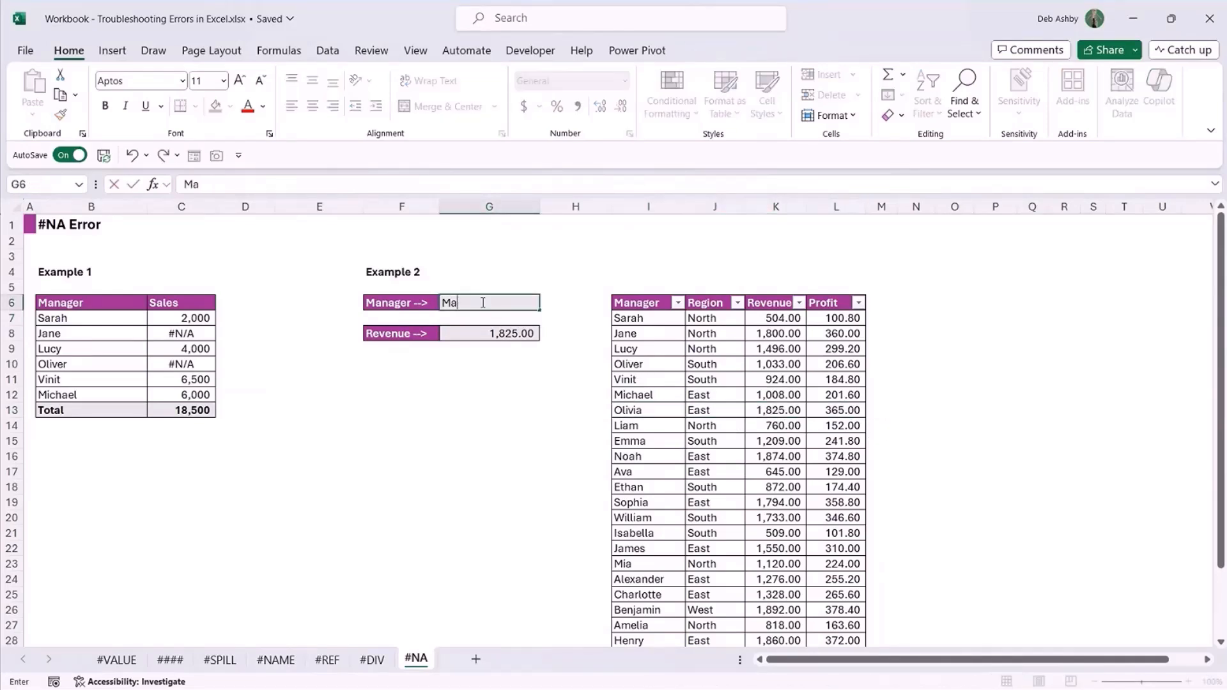
{"action": "key", "text": "Return"}
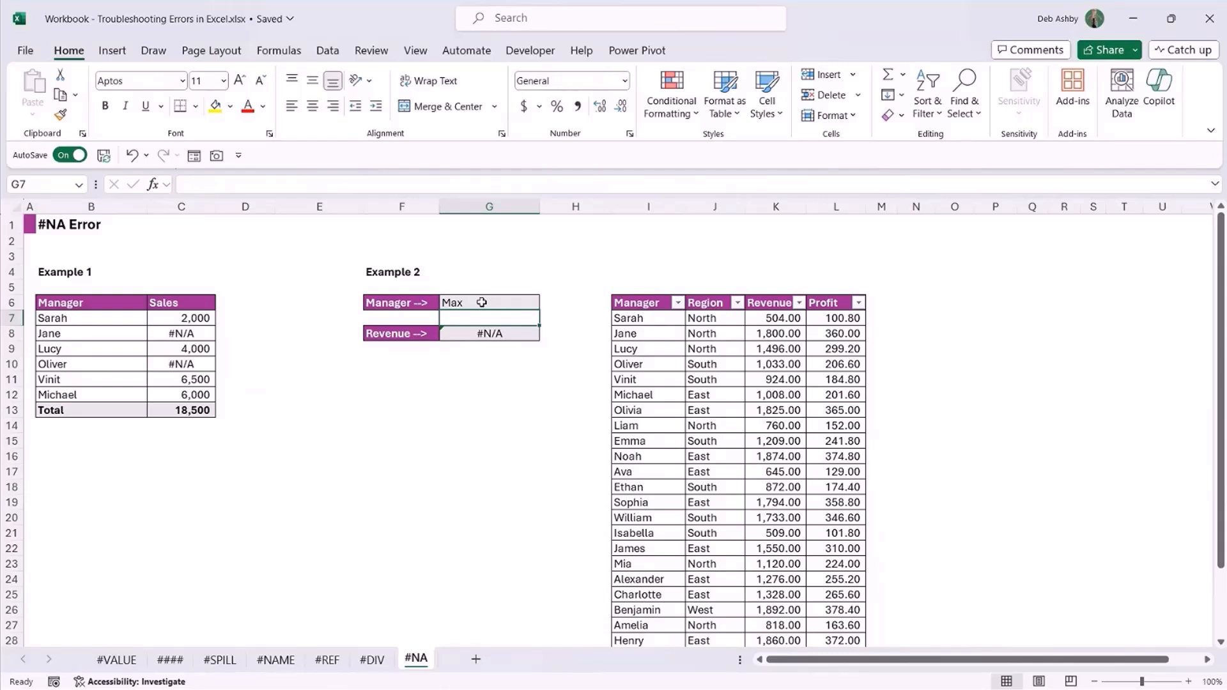
{"action": "left_click", "coordinate": [649, 364]}
{"action": "scroll", "coordinate": [648, 320], "scroll_direction": "down", "scroll_amount": 2}
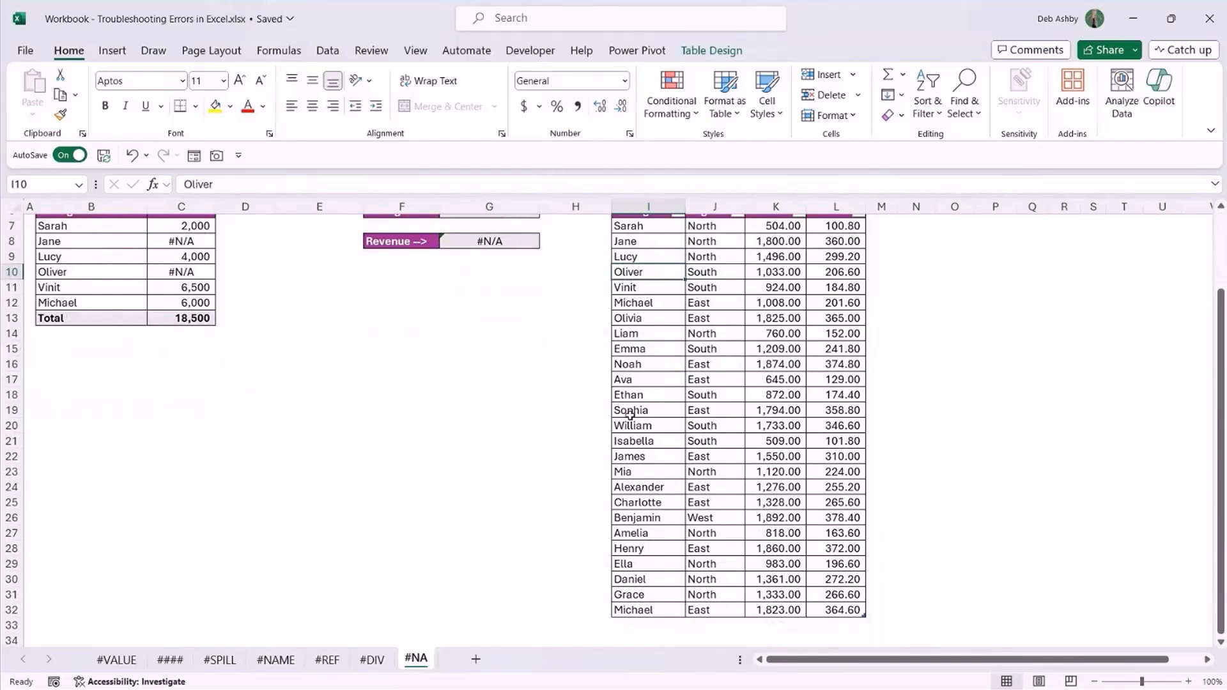
{"action": "scroll", "coordinate": [660, 465], "scroll_direction": "up", "scroll_amount": 2}
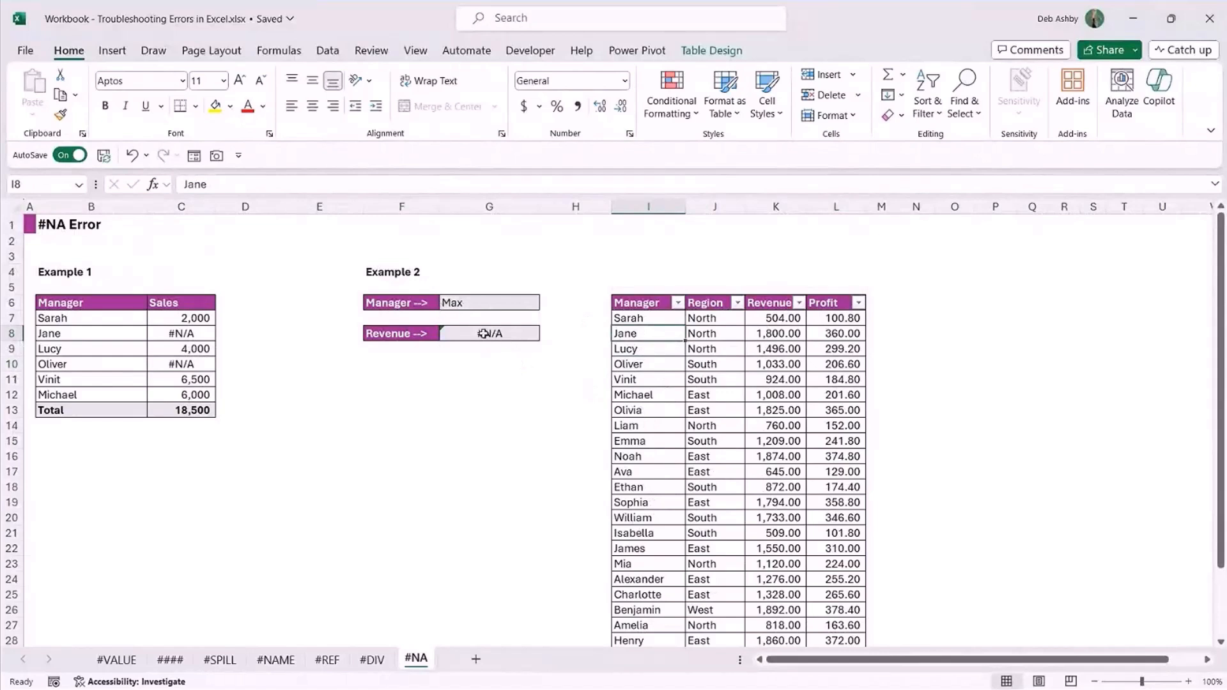
- Wrap the VLOOKUP in G8 in IFNA with "Not Found" as the value to return for #N/A
{"action": "left_click", "coordinate": [484, 334]}
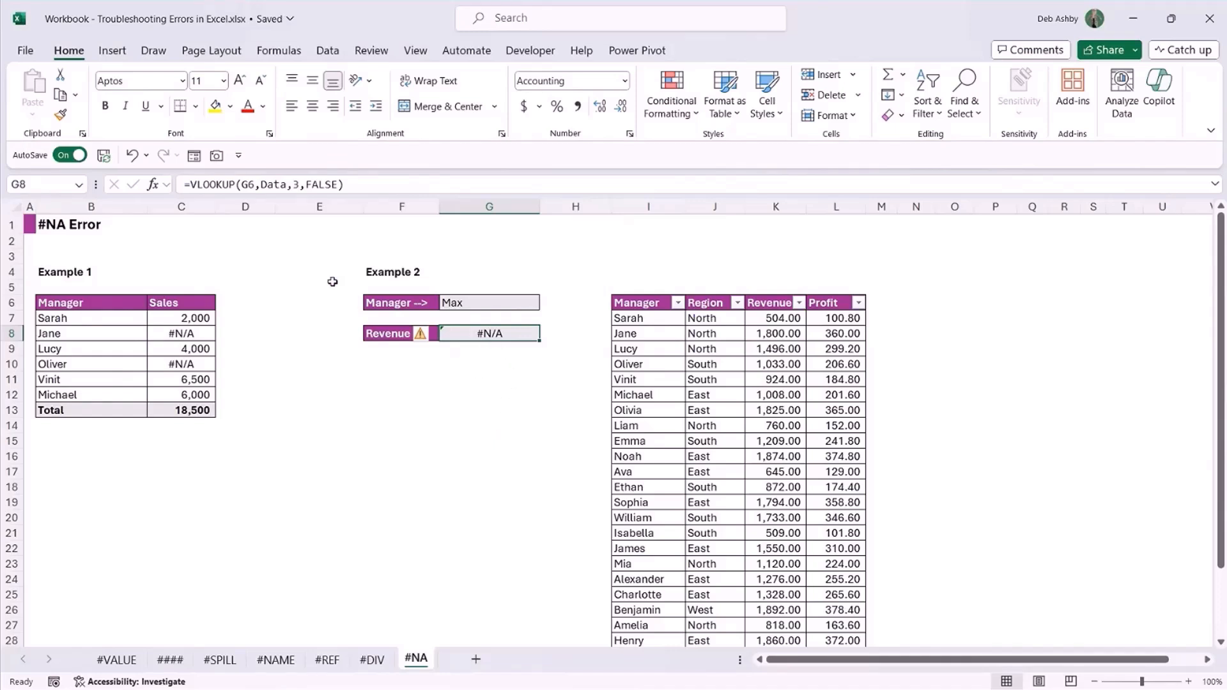
{"action": "left_click", "coordinate": [203, 185]}
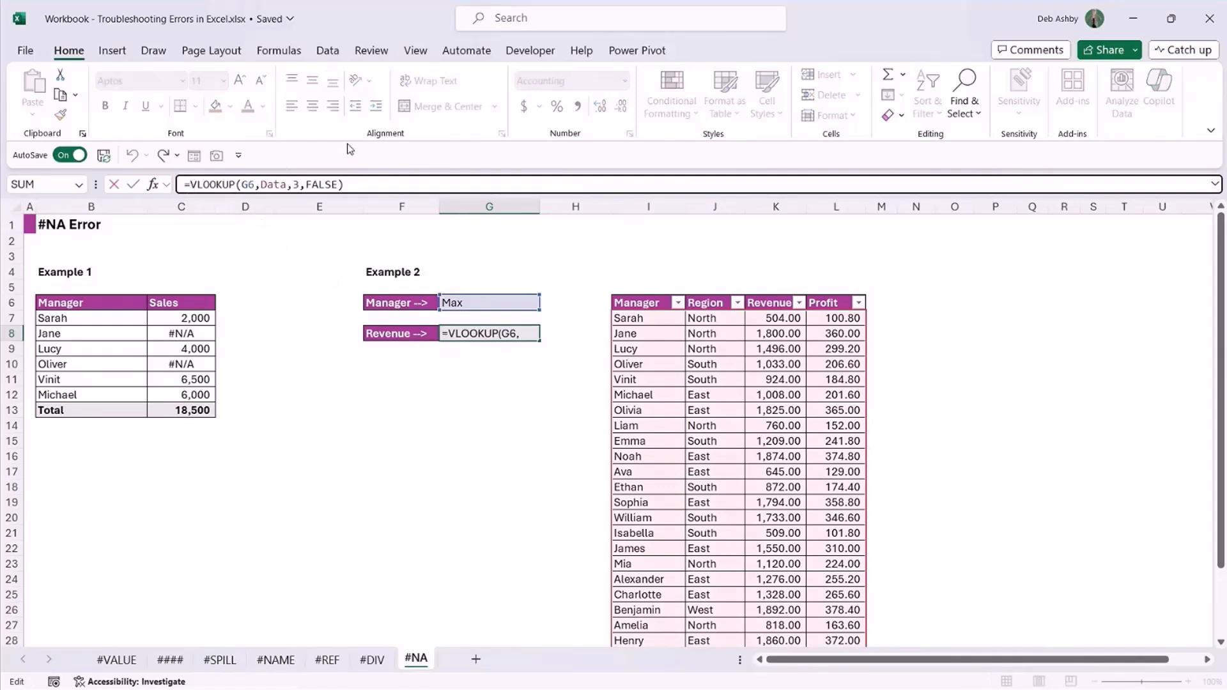
{"action": "type", "text": "IFNA"}
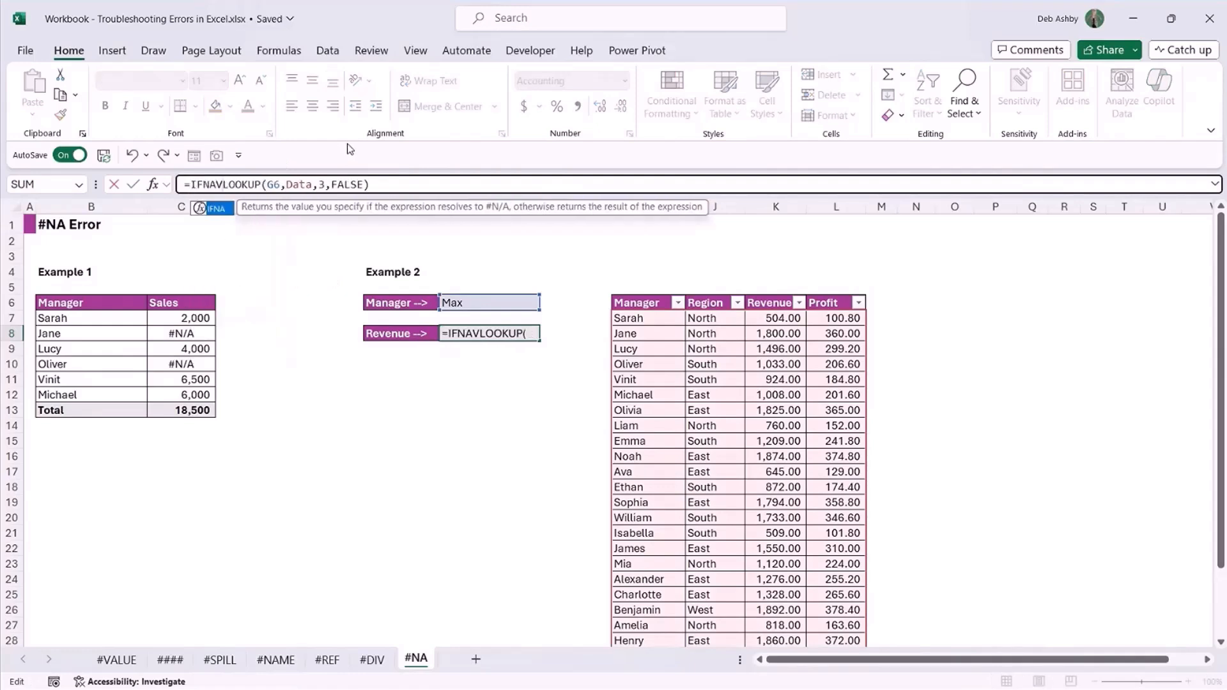
{"action": "type", "text": "("}
{"action": "key", "text": "shift+End"}
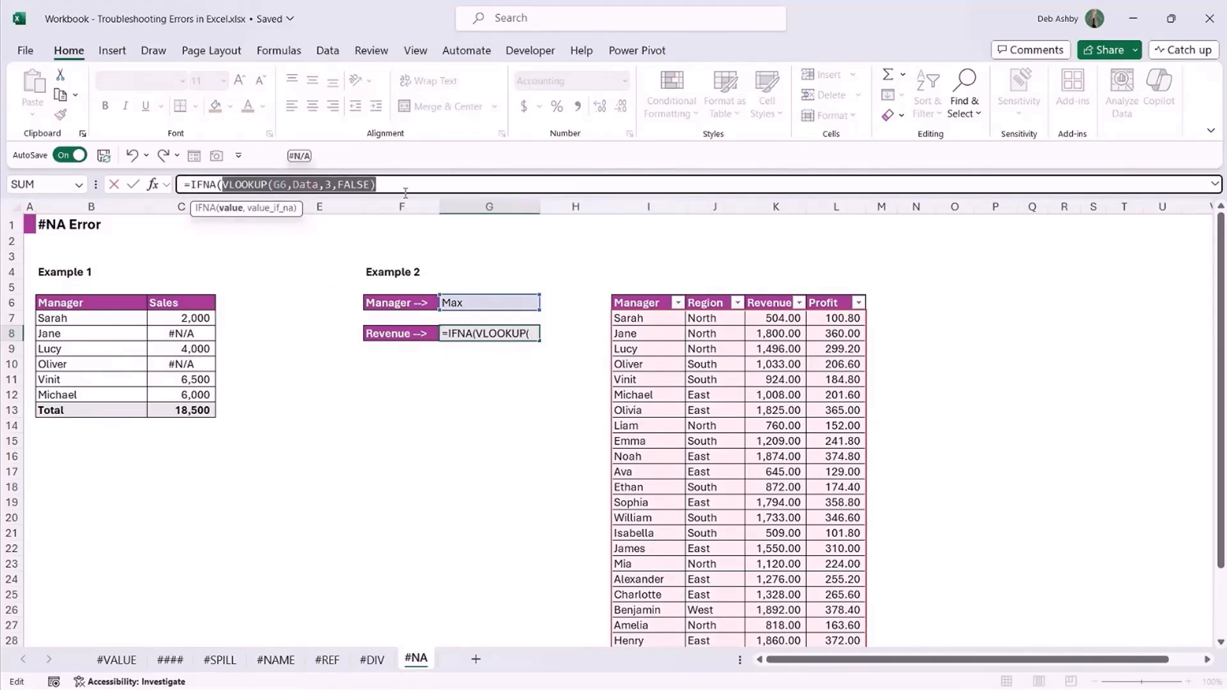
{"action": "key", "text": "End"}
{"action": "type", "text": ","}
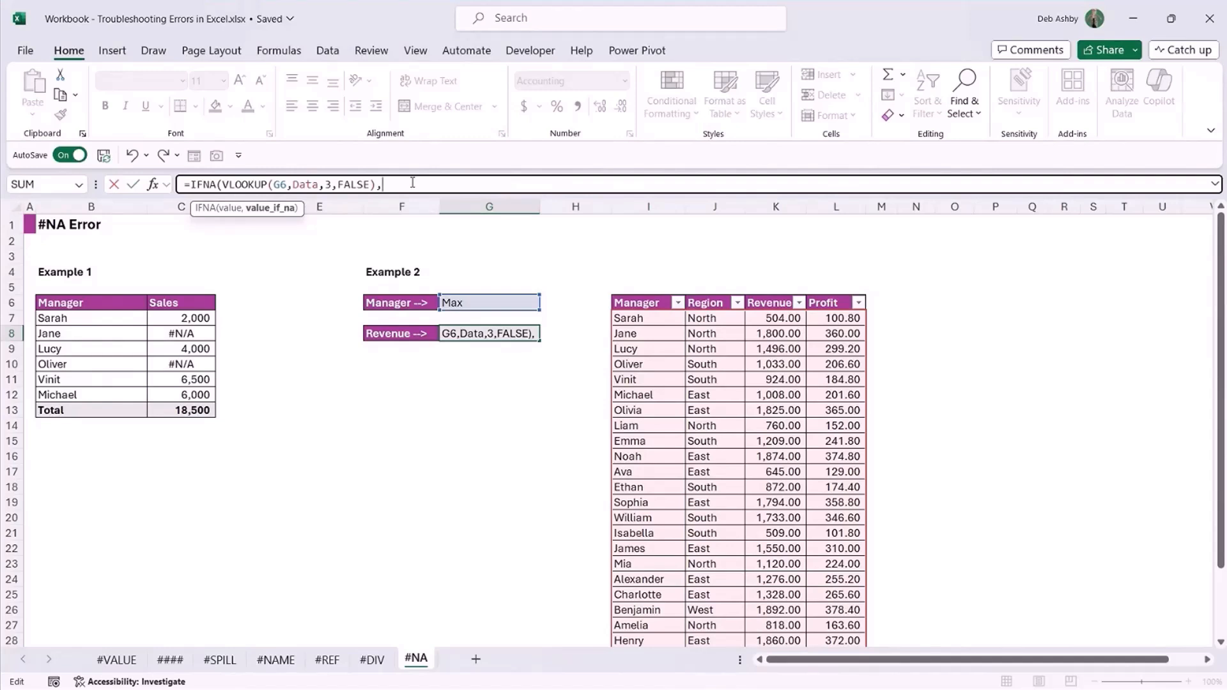
{"action": "type", "text": "\"Not Found\""}
{"action": "key", "text": "Return"}
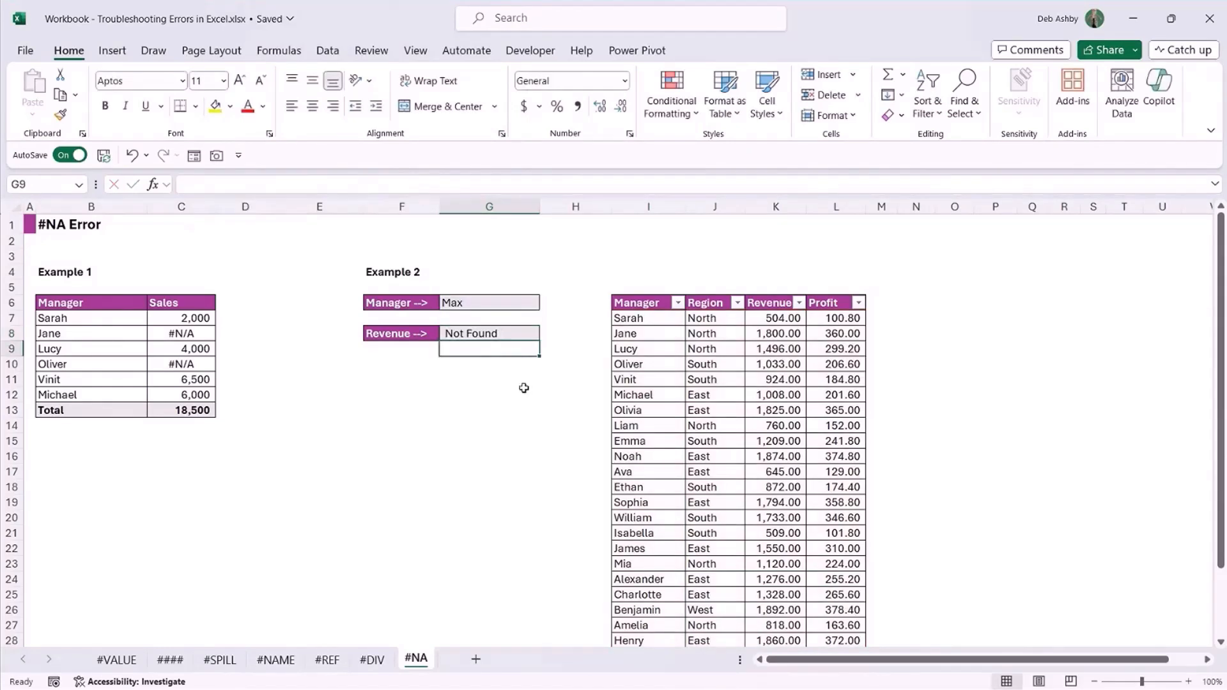
- Apply the Text number format to the Revenue result cell G8
{"action": "left_click", "coordinate": [458, 340]}
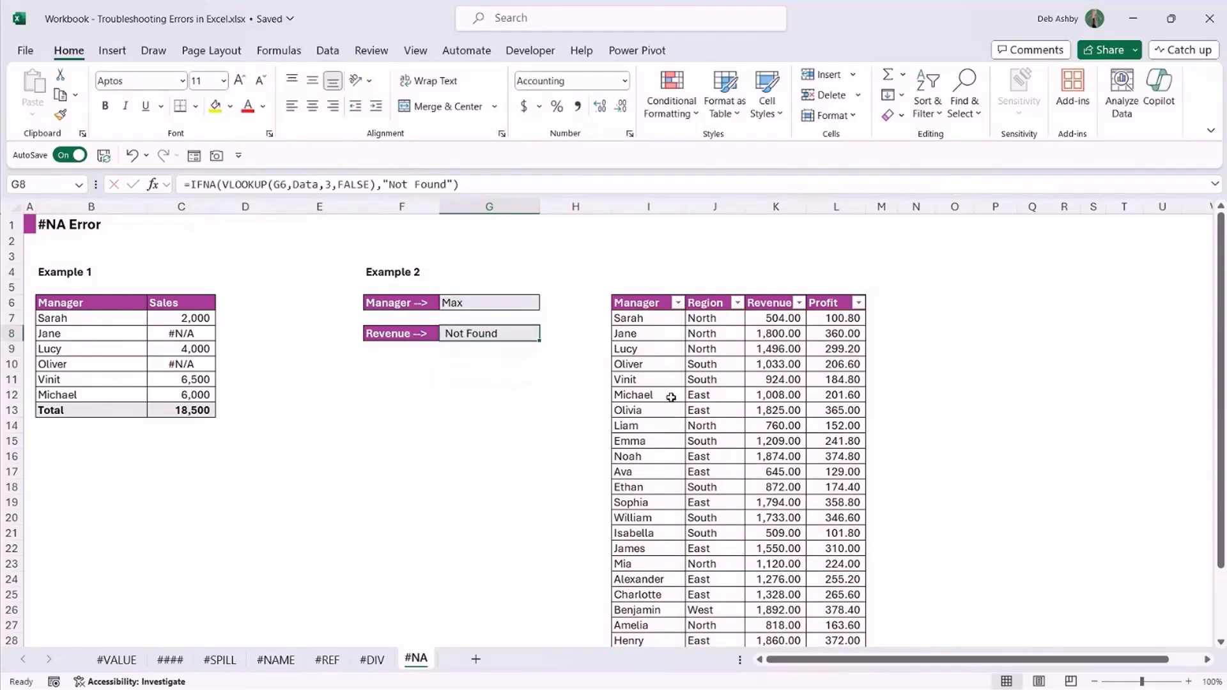
{"action": "left_click", "coordinate": [623, 81]}
{"action": "scroll", "coordinate": [668, 302], "scroll_direction": "down", "scroll_amount": 1}
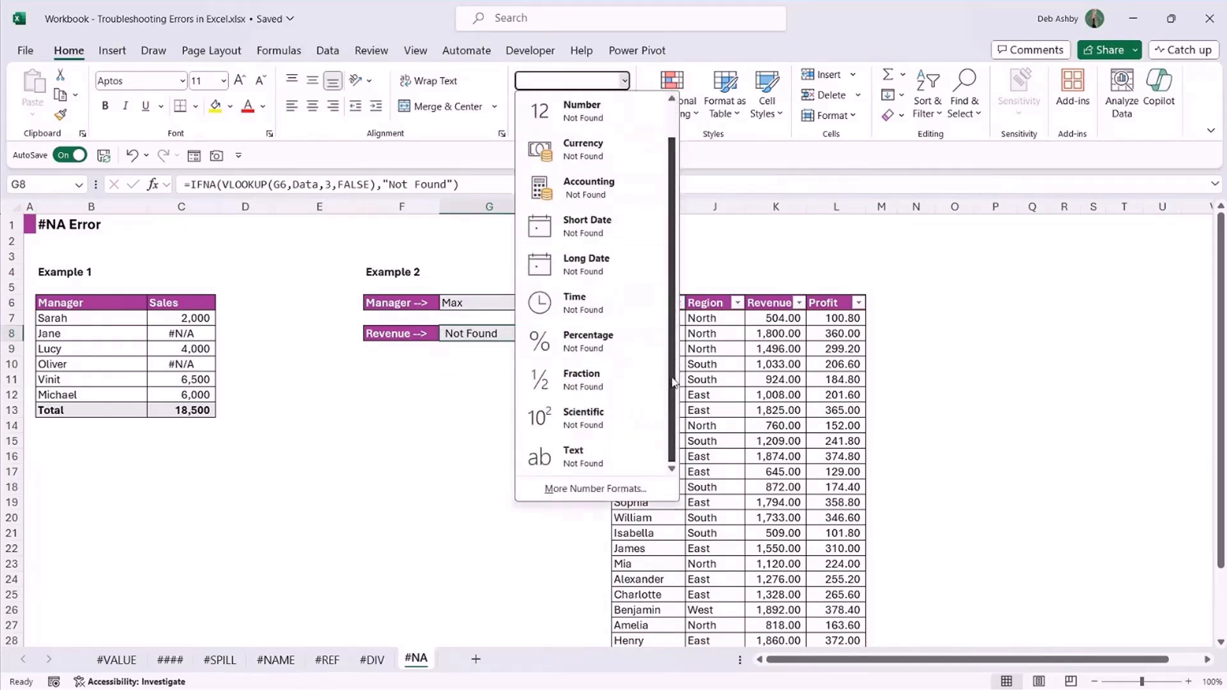
{"action": "left_click", "coordinate": [581, 457]}
{"action": "left_click", "coordinate": [467, 362]}
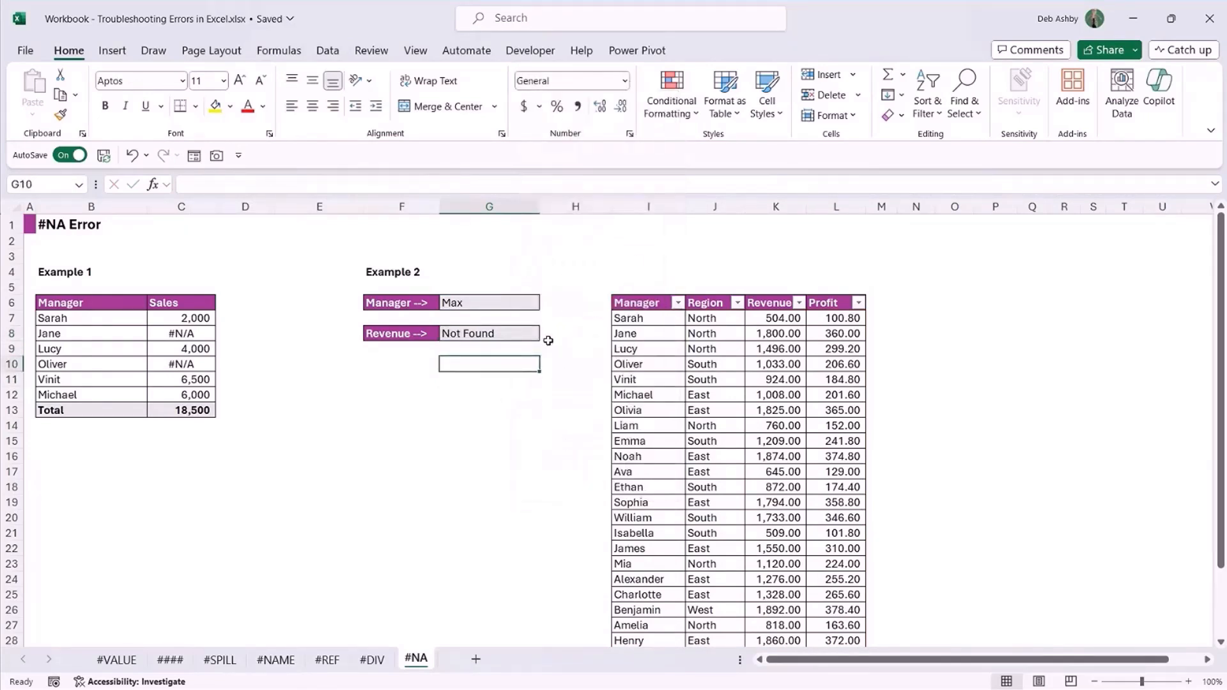
- Test the IFNA lookup by setting the manager in G6 to the name listed in I13
{"action": "left_click", "coordinate": [524, 336]}
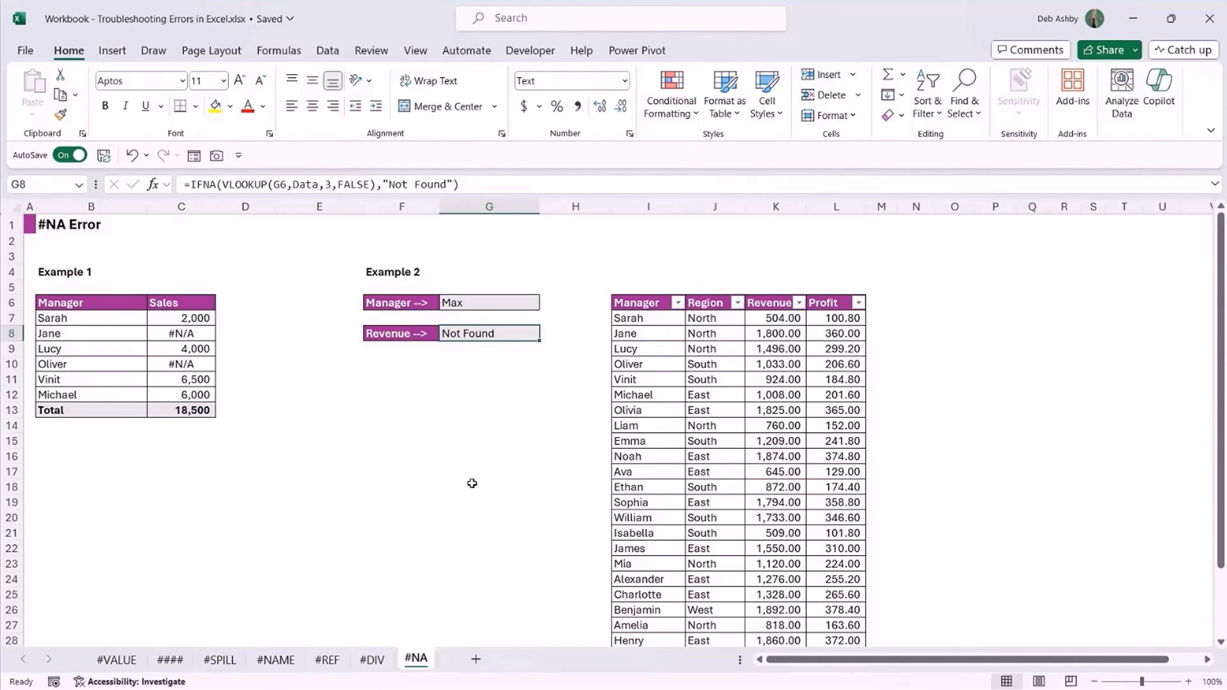
{"action": "left_click", "coordinate": [490, 406]}
{"action": "left_click", "coordinate": [489, 305]}
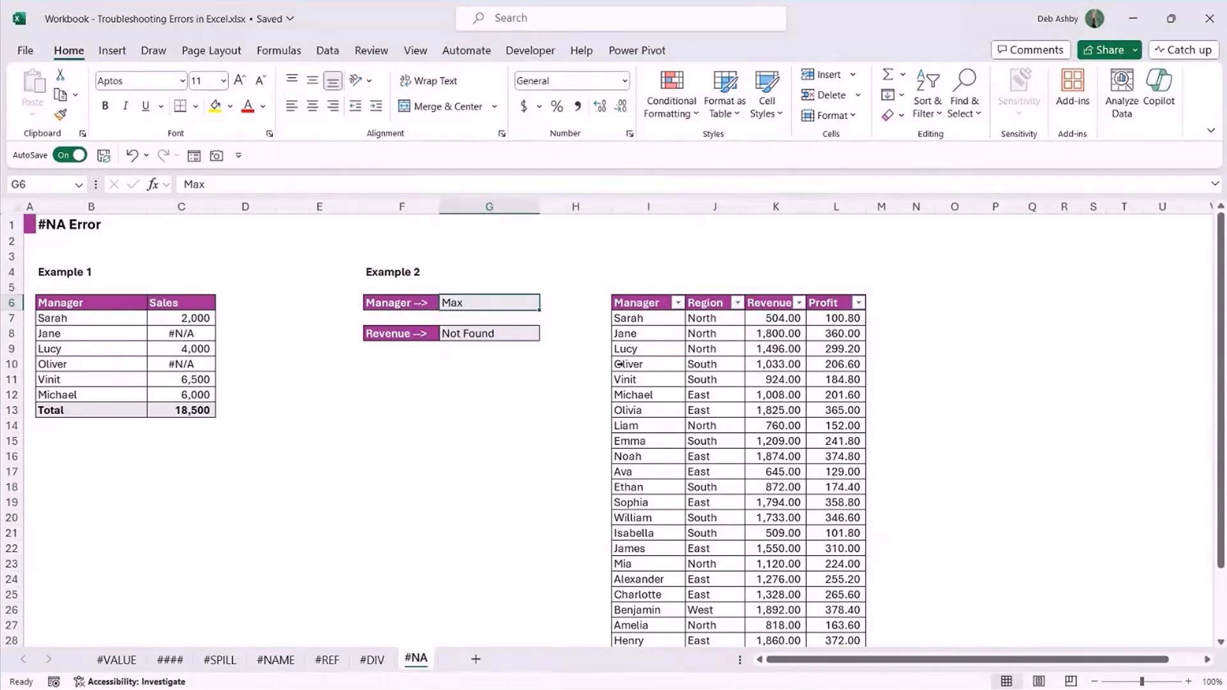
{"action": "left_click", "coordinate": [626, 363]}
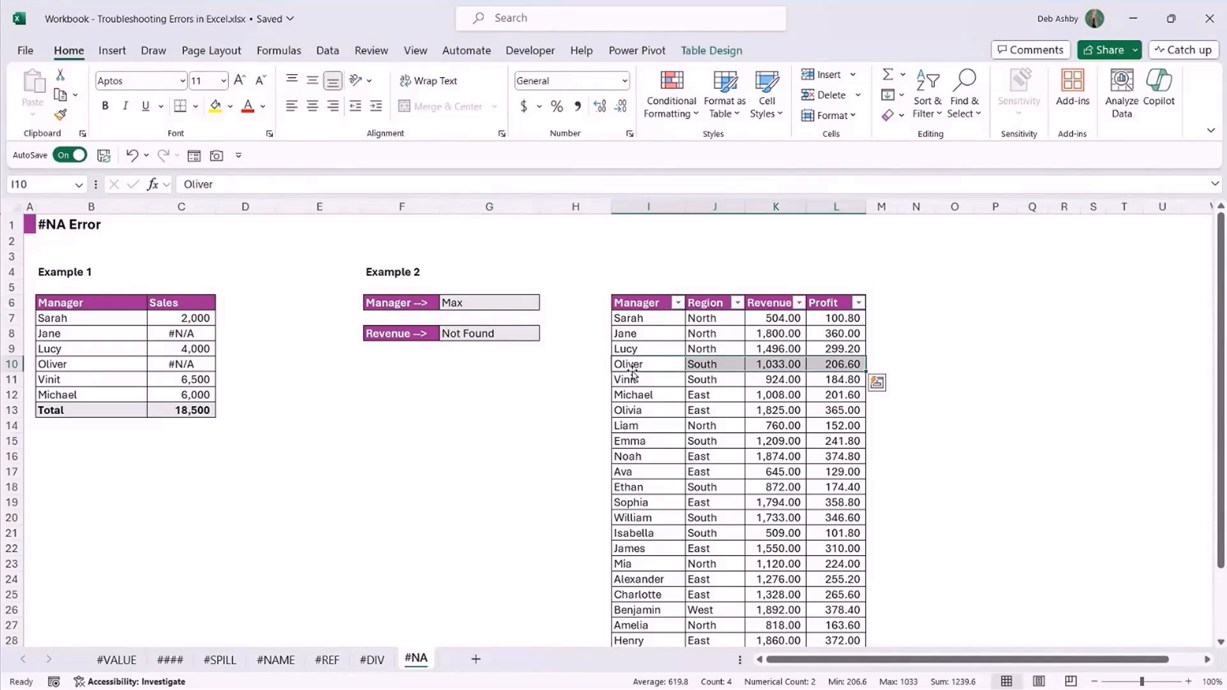
{"action": "left_click", "coordinate": [472, 303]}
{"action": "type", "text": "Olivia"}
{"action": "key", "text": "ctrl+Return"}
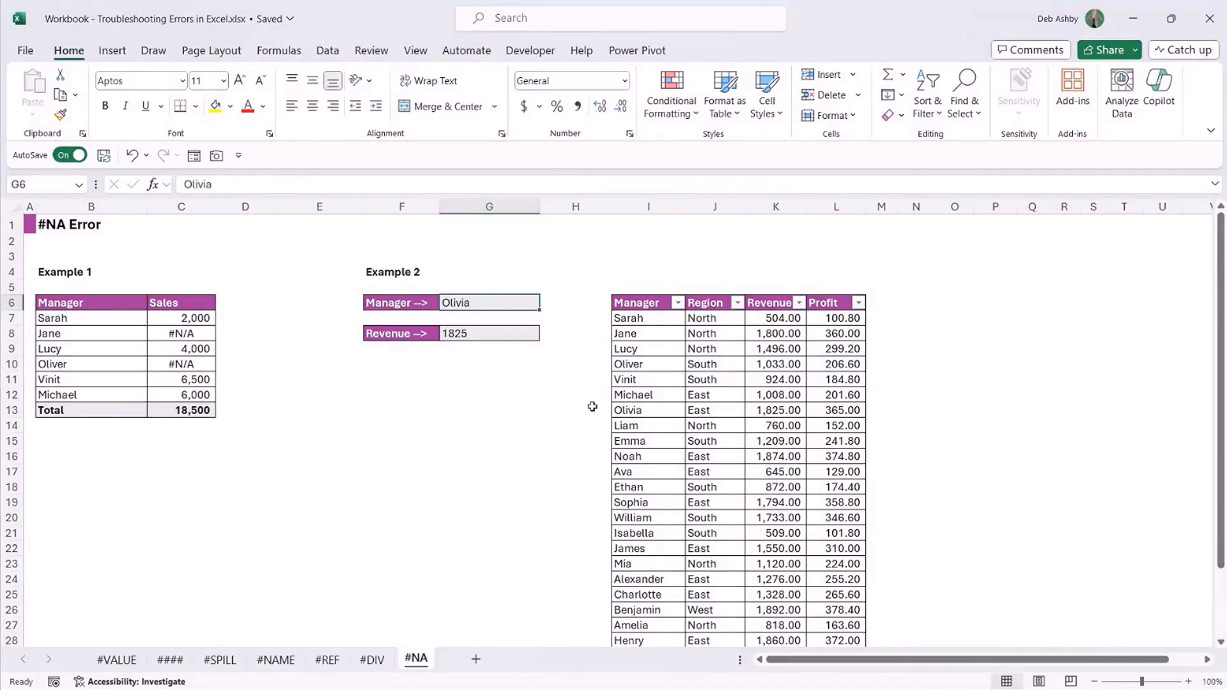
- Enter the manager name from I16 without its last letter in G6, and compare the formula result with row 16
{"action": "type", "text": "Noa"}
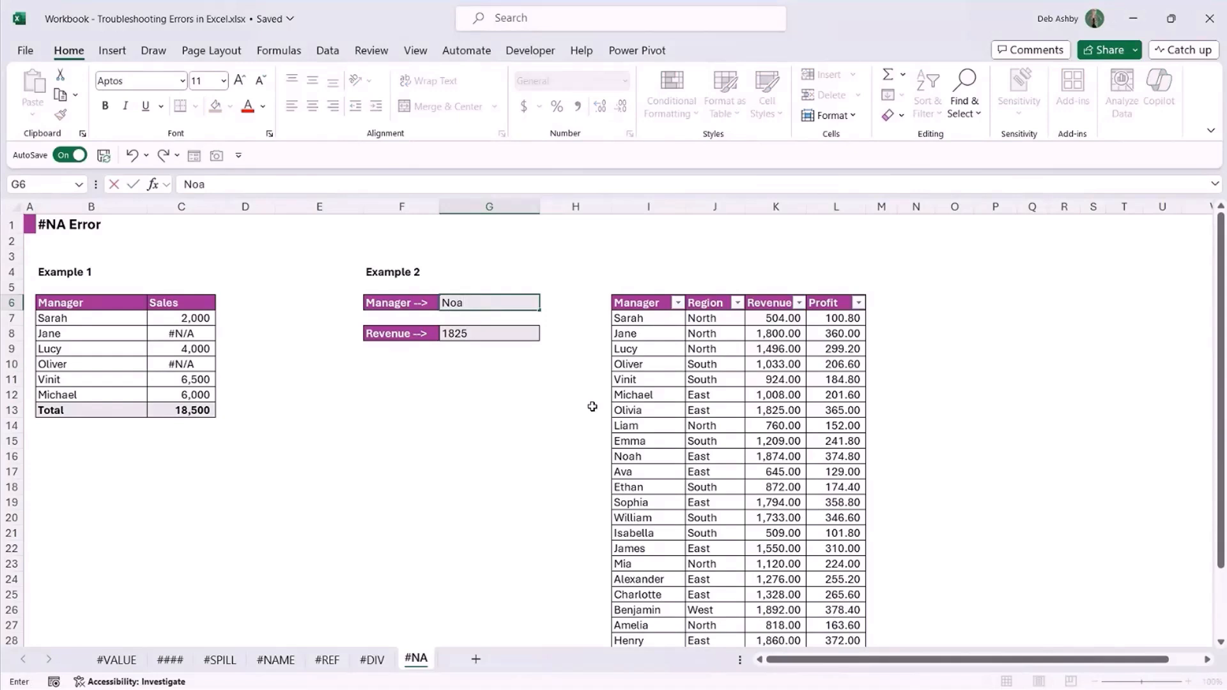
{"action": "key", "text": "Return"}
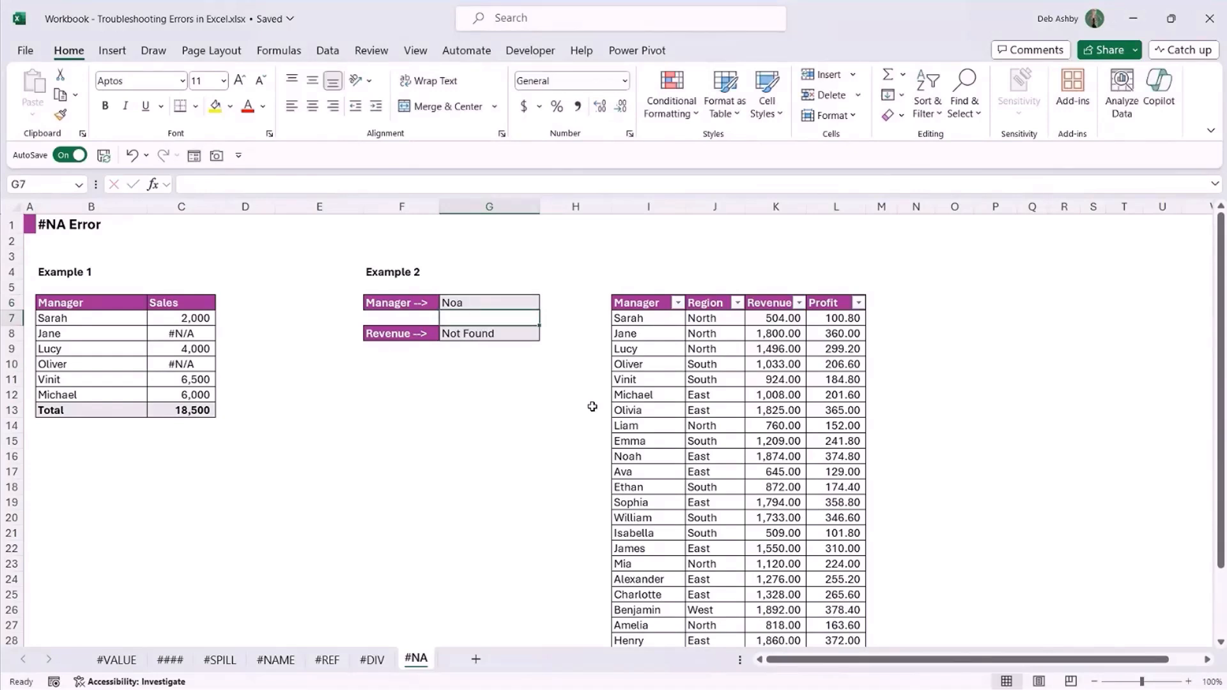
{"action": "left_click", "coordinate": [480, 336]}
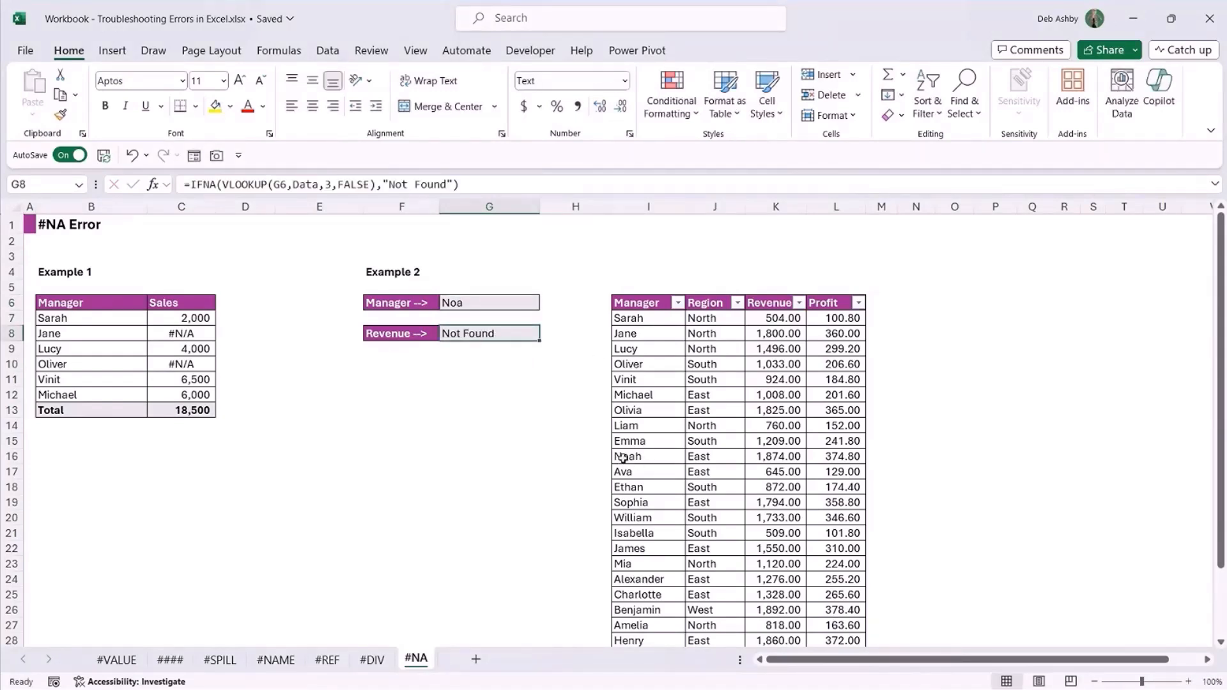
{"action": "left_click_drag", "start_coordinate": [623, 457], "coordinate": [842, 458]}
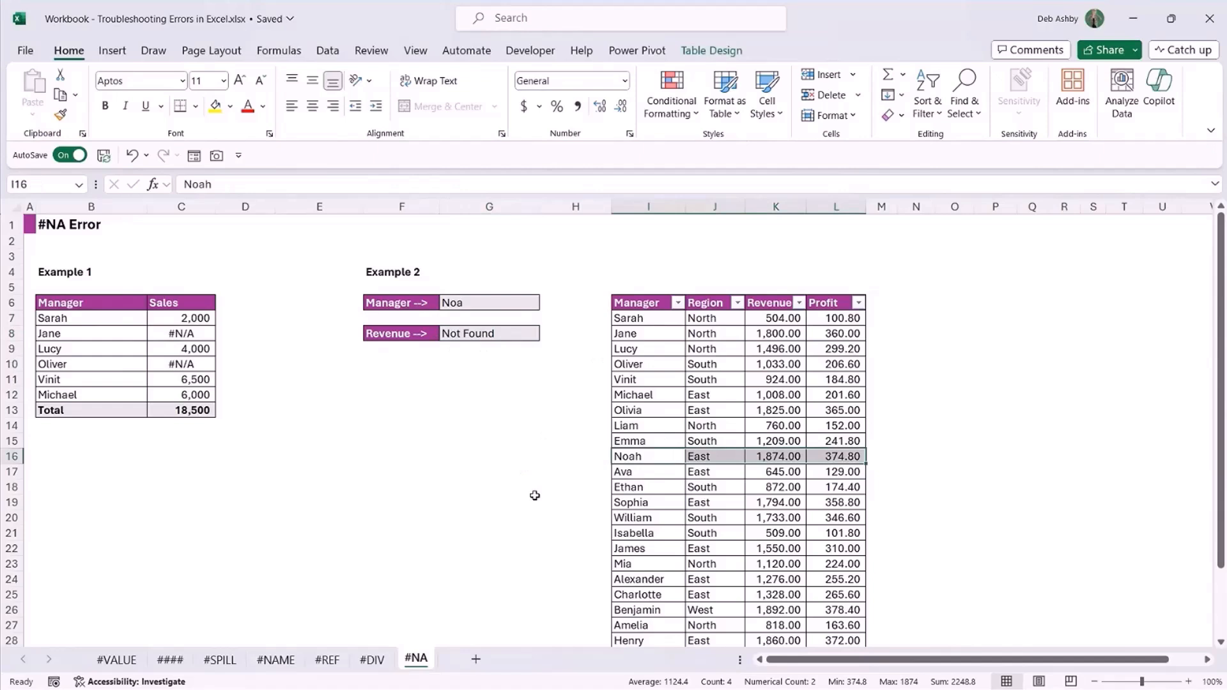
- Clear the manager in G6 and restrict the cell with a List data validation sourced from the manager names in I7:I32
{"action": "left_click", "coordinate": [513, 307]}
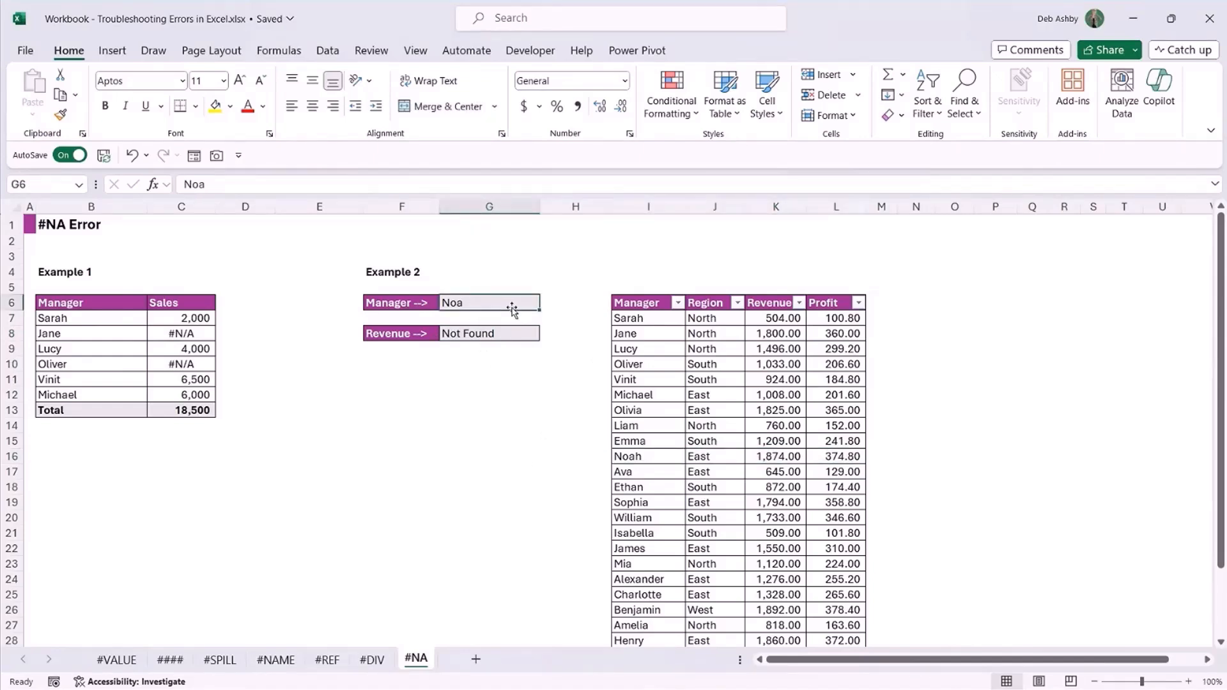
{"action": "key", "text": "Delete"}
{"action": "left_click", "coordinate": [326, 53]}
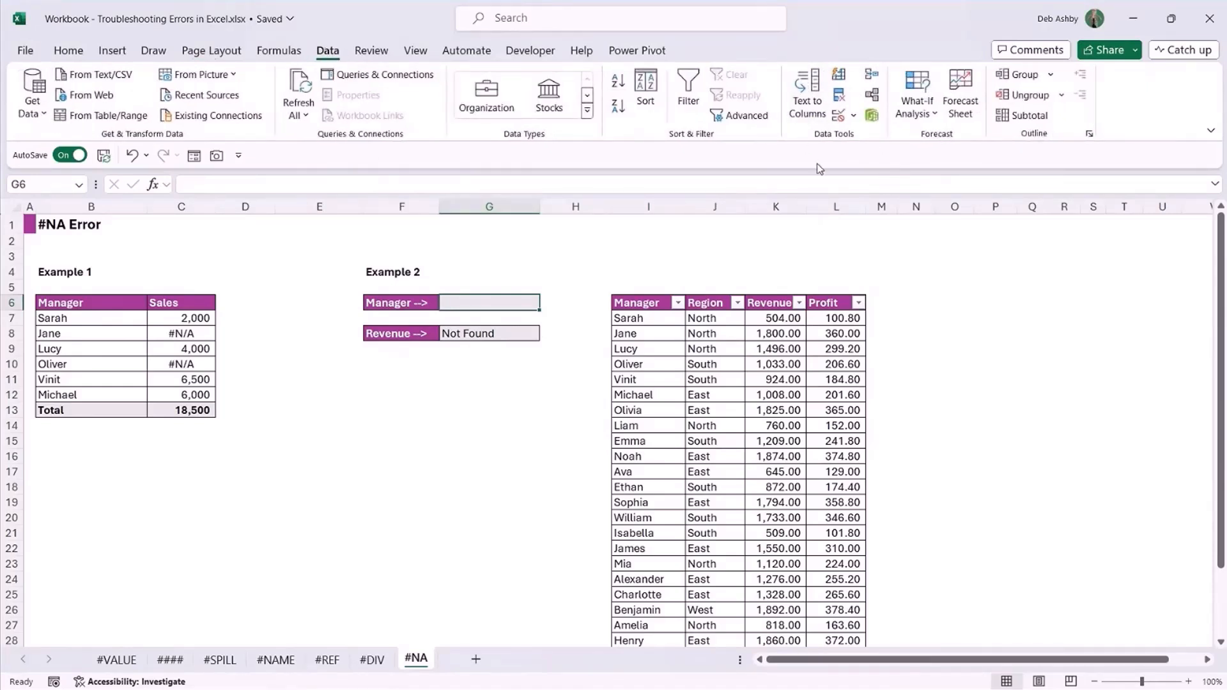
{"action": "left_click", "coordinate": [856, 118]}
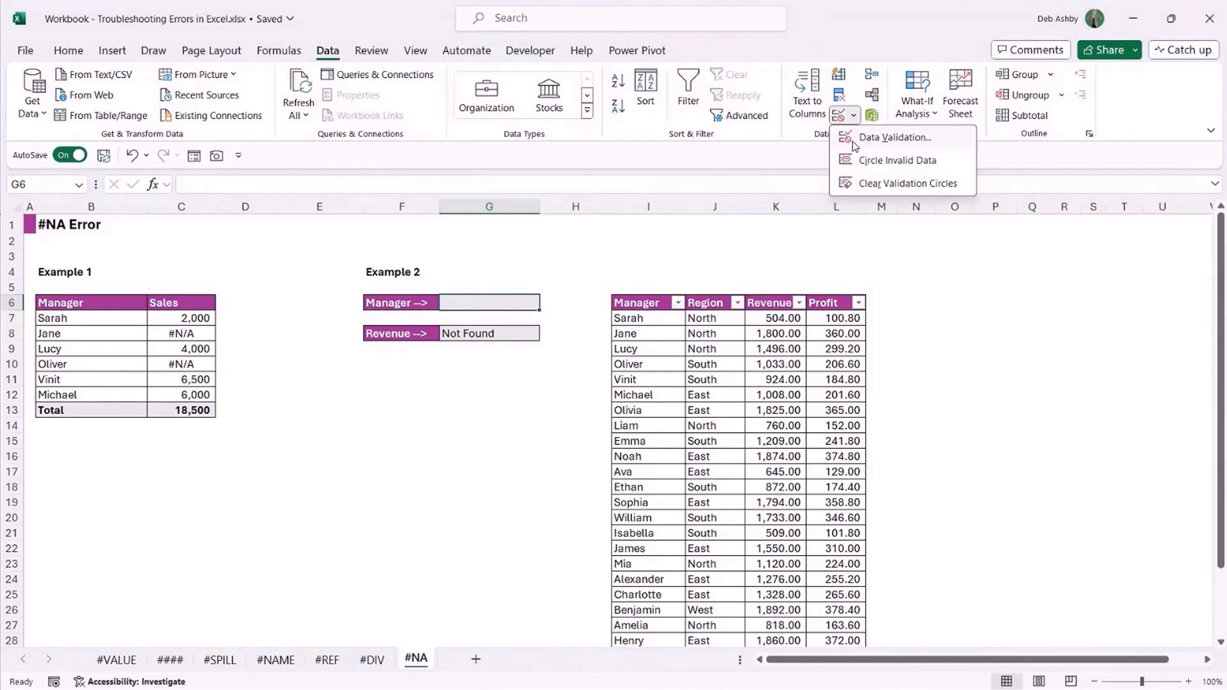
{"action": "left_click", "coordinate": [856, 145]}
{"action": "left_click_drag", "start_coordinate": [741, 222], "coordinate": [962, 218]}
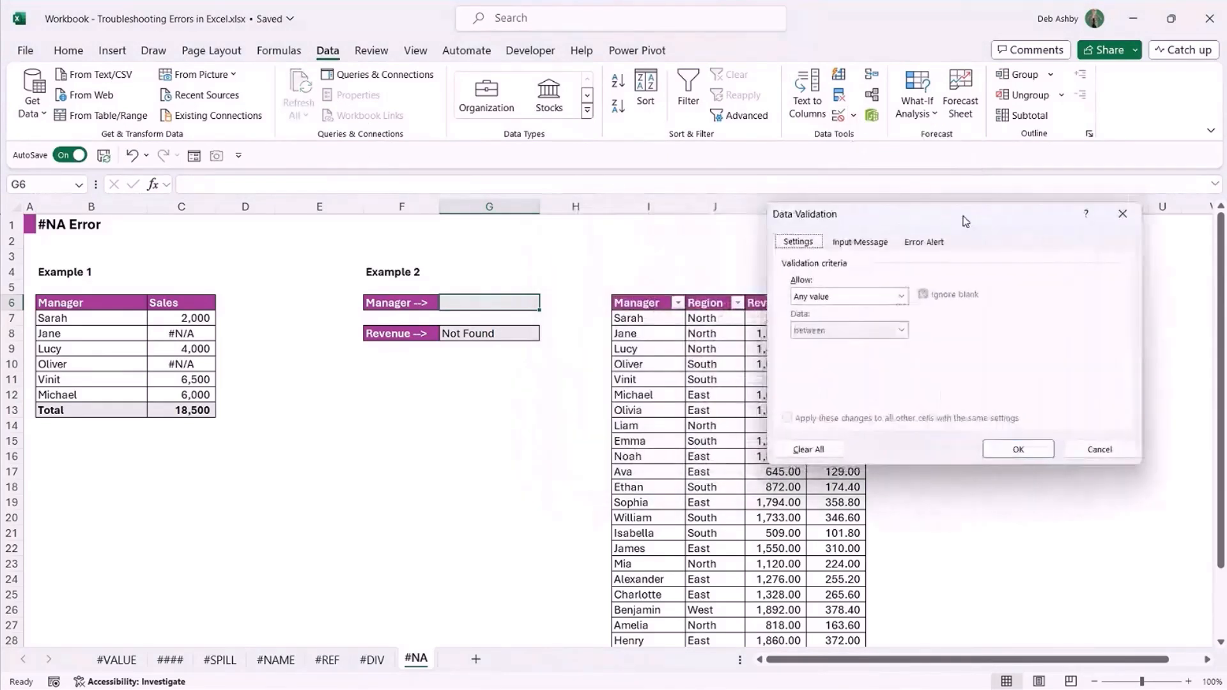
{"action": "left_click", "coordinate": [850, 297]}
{"action": "left_click", "coordinate": [824, 344]}
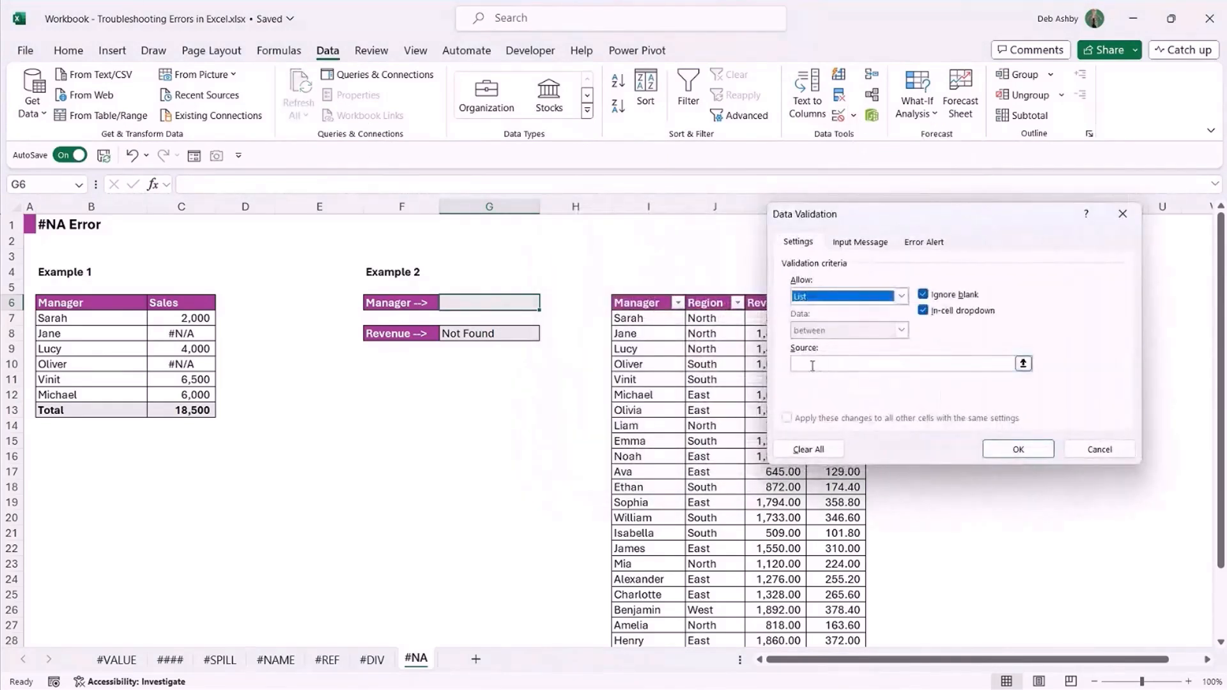
{"action": "left_click", "coordinate": [810, 364]}
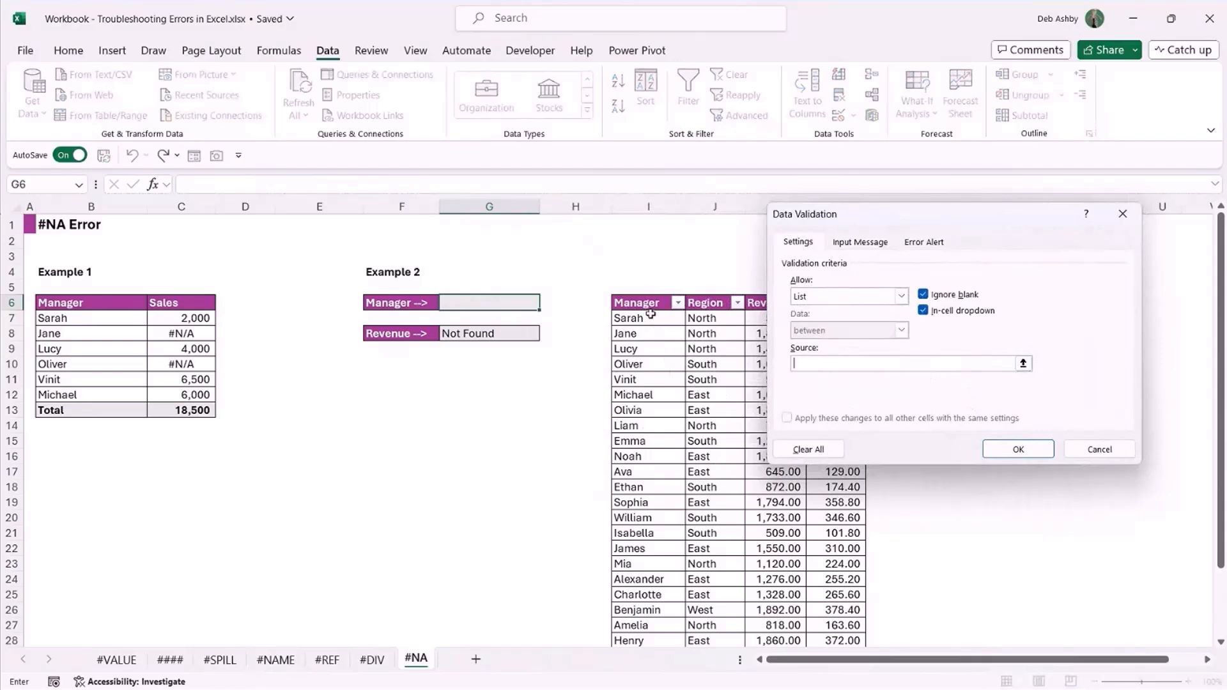
{"action": "left_click_drag", "start_coordinate": [650, 318], "coordinate": [645, 637]}
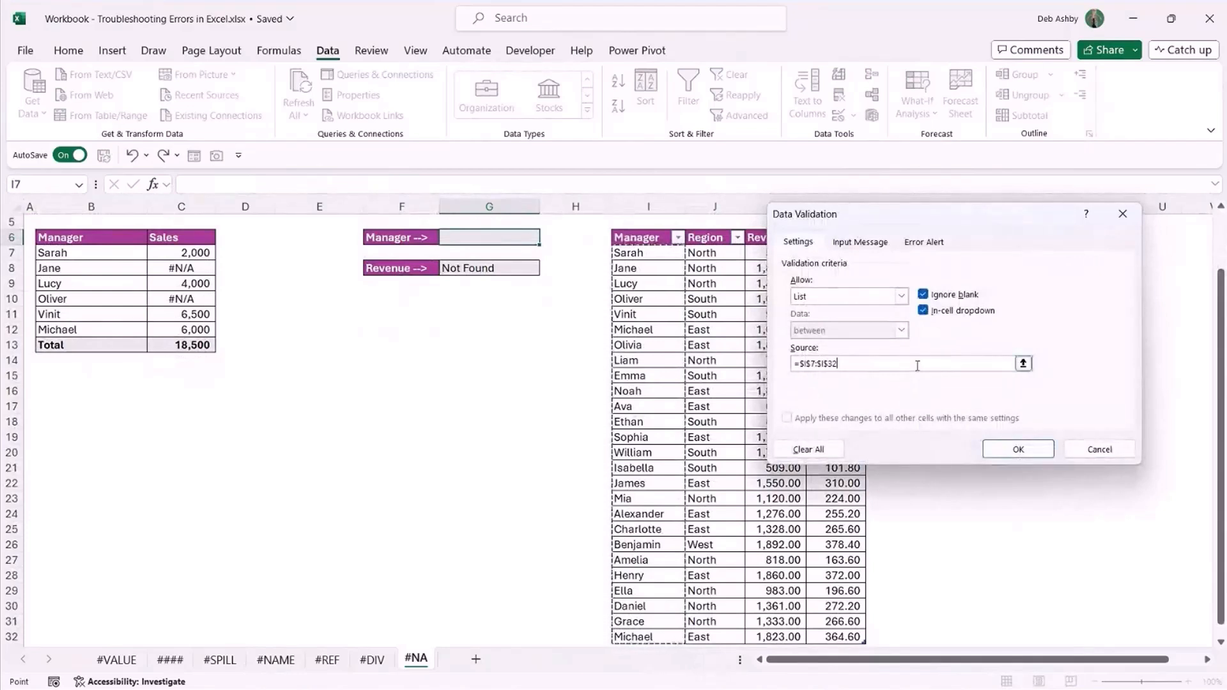
{"action": "left_click", "coordinate": [1018, 449]}
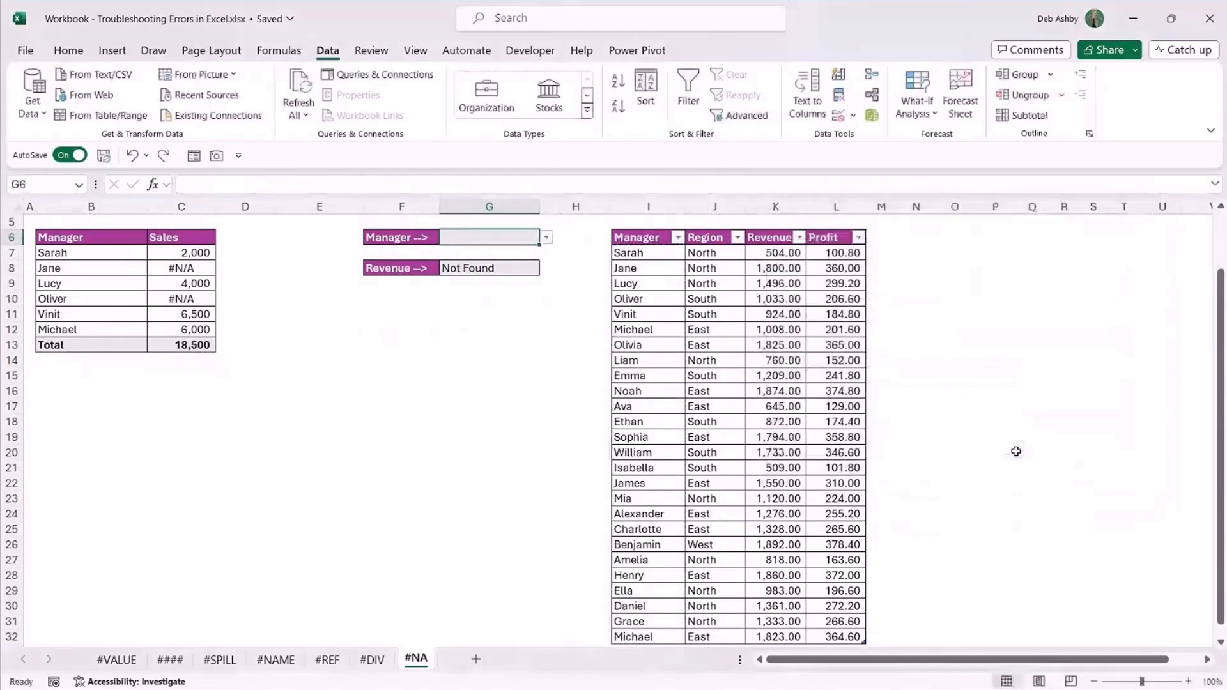
- Test the new drop-down in G6 by choosing the managers listed in I9, I12 and I15 one after another
{"action": "left_click", "coordinate": [546, 238]}
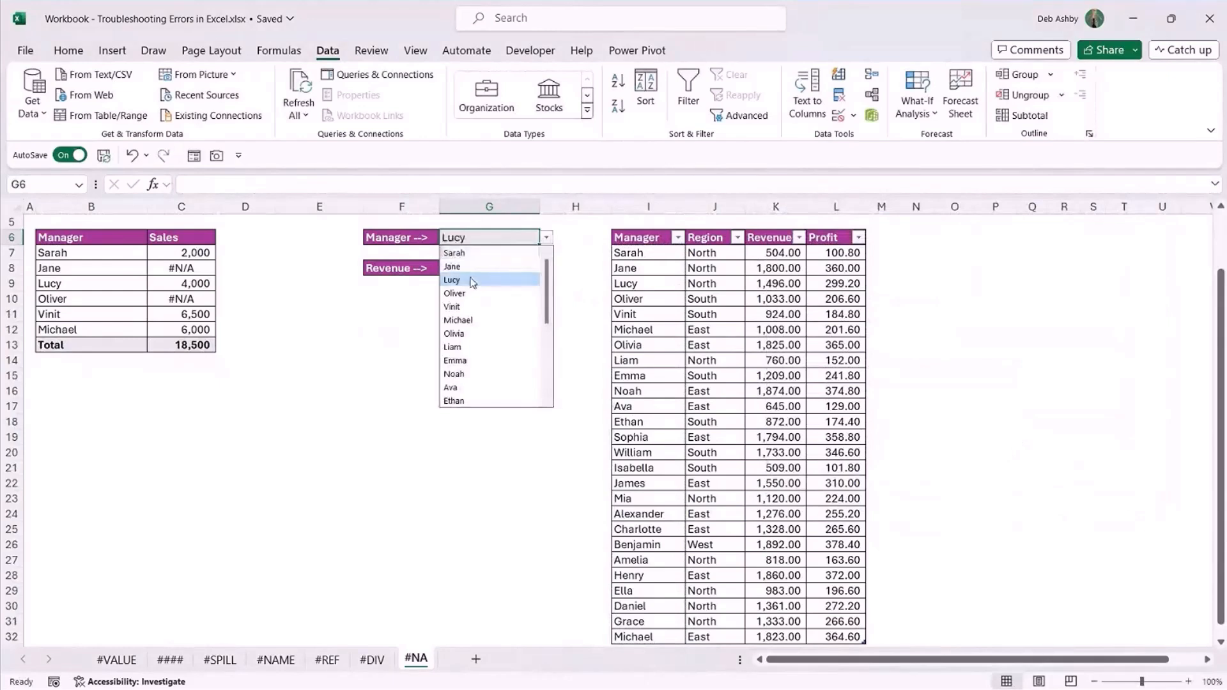
{"action": "left_click", "coordinate": [473, 276]}
{"action": "left_click", "coordinate": [546, 237]}
{"action": "left_click", "coordinate": [482, 322]}
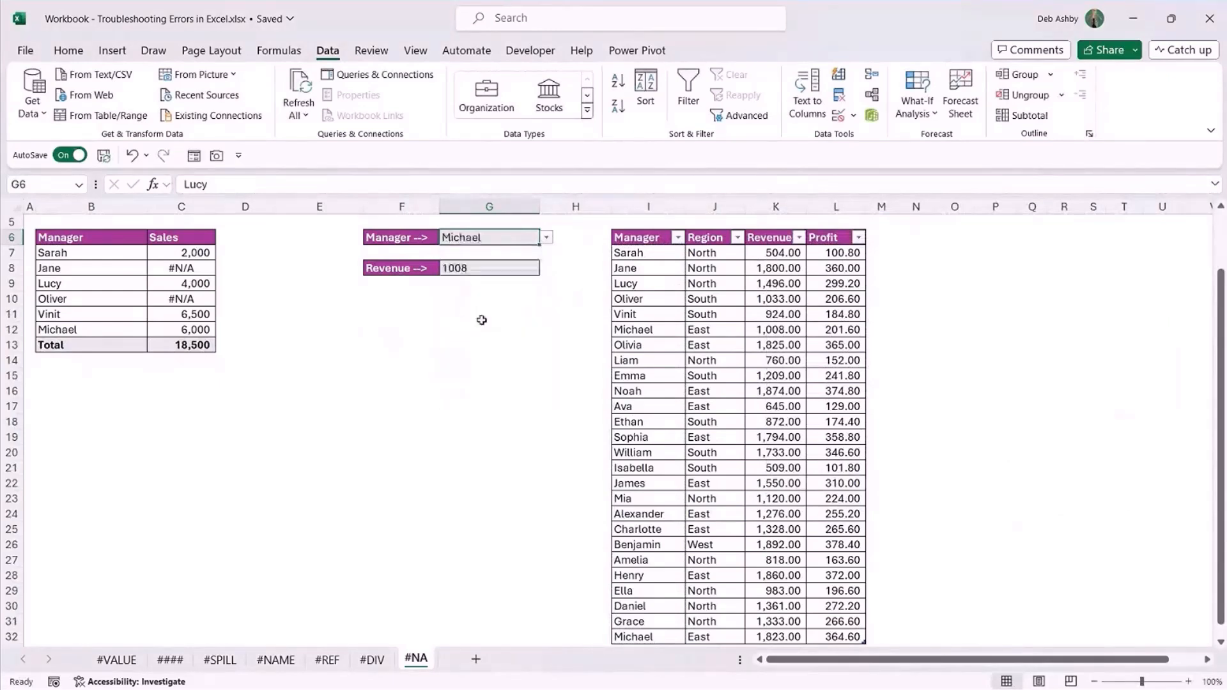
{"action": "left_click", "coordinate": [546, 238]}
{"action": "left_click", "coordinate": [479, 360]}
{"action": "scroll", "coordinate": [460, 312], "scroll_direction": "up", "scroll_amount": 2}
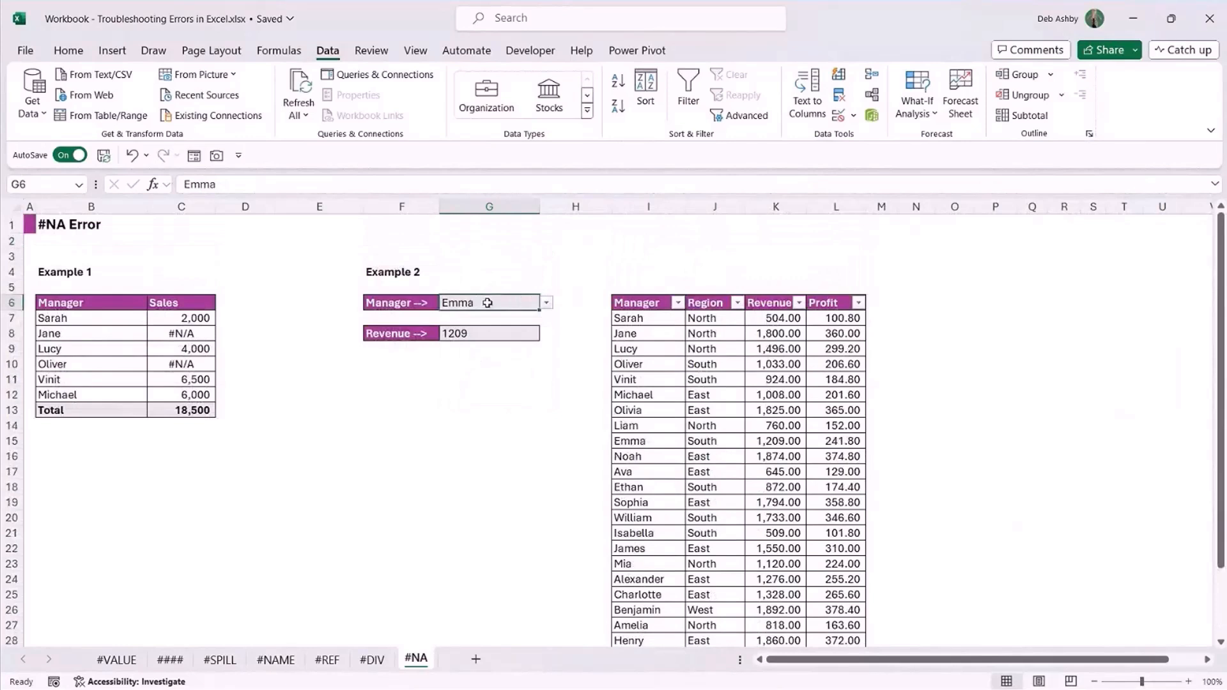
- Try to enter a manager name that is missing from the validation list in G6, then cancel the entry
{"action": "left_click", "coordinate": [474, 443]}
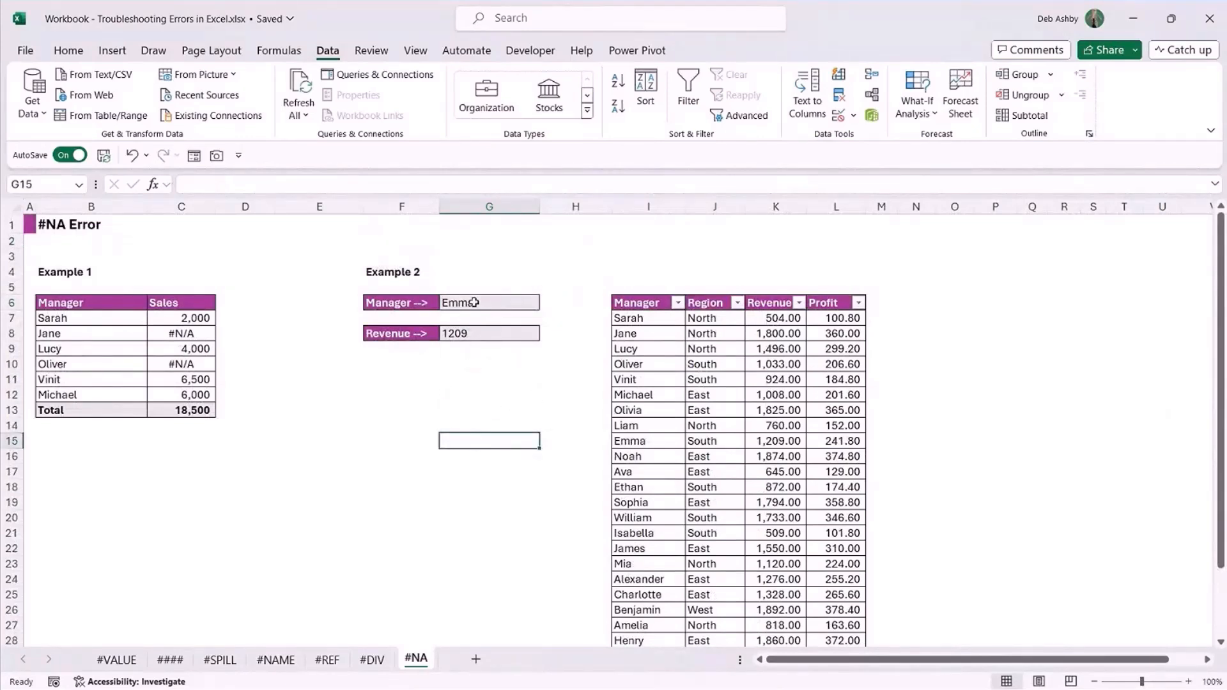
{"action": "left_click", "coordinate": [497, 301]}
{"action": "double_click", "coordinate": [478, 302]}
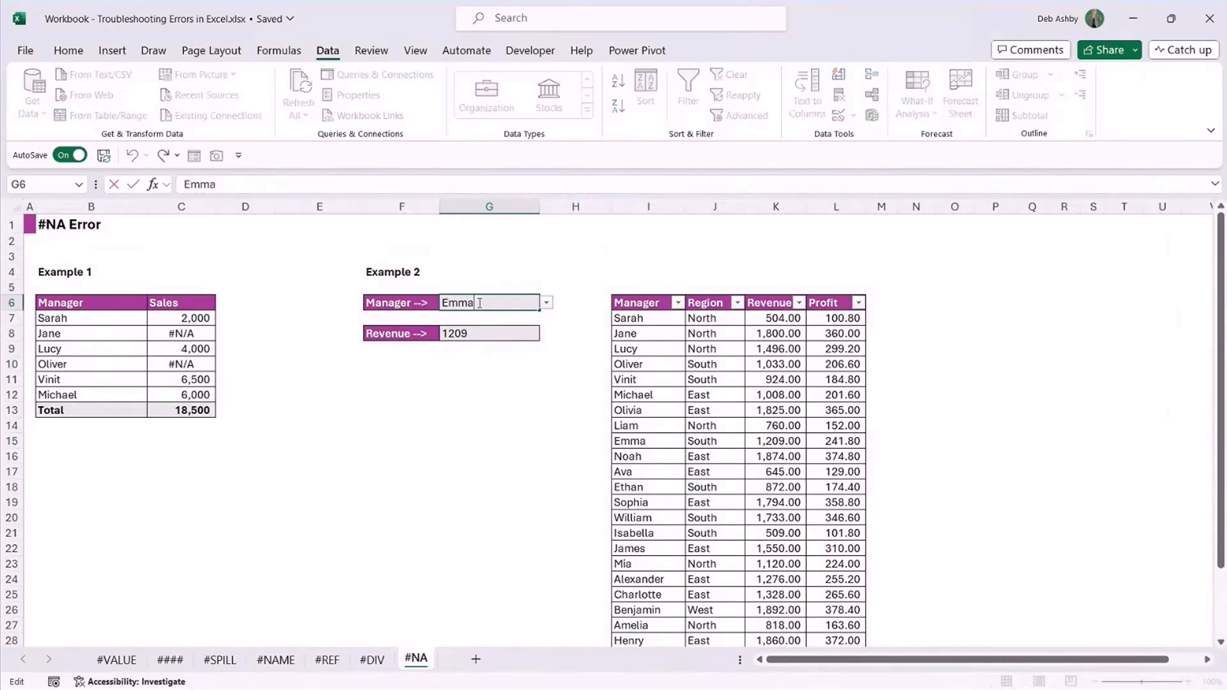
{"action": "left_click_drag", "start_coordinate": [478, 302], "coordinate": [431, 309]}
{"action": "type", "text": "Max"}
{"action": "key", "text": "Return"}
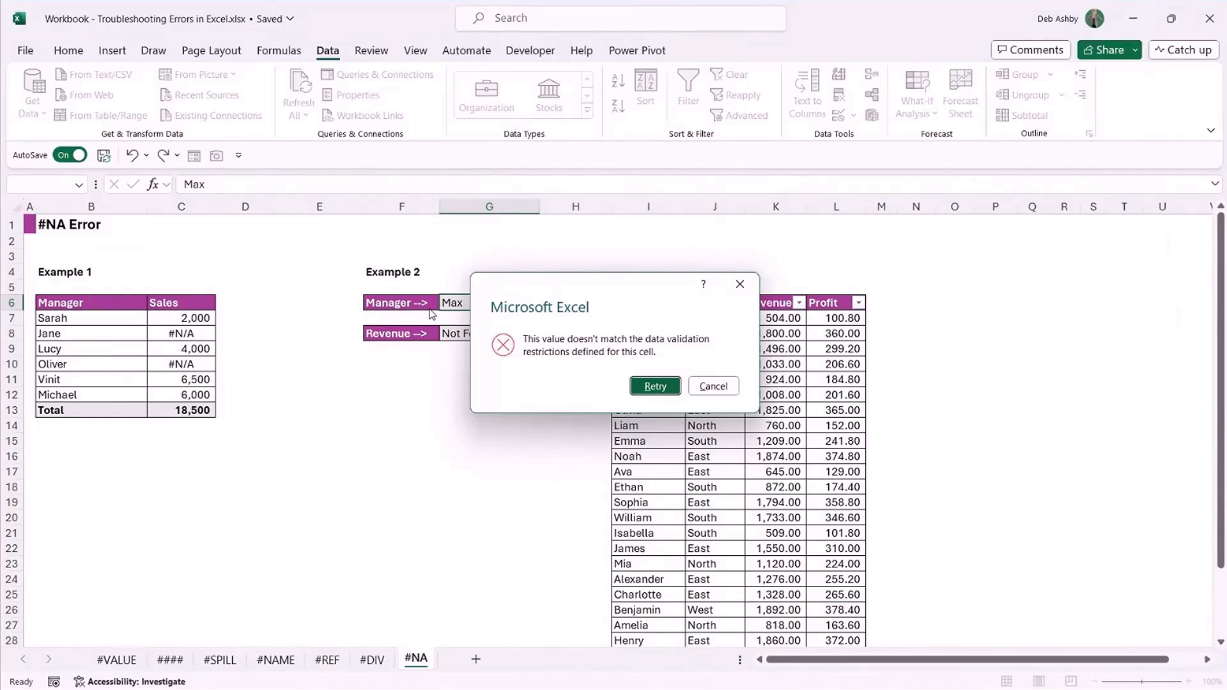
{"action": "left_click", "coordinate": [709, 387]}
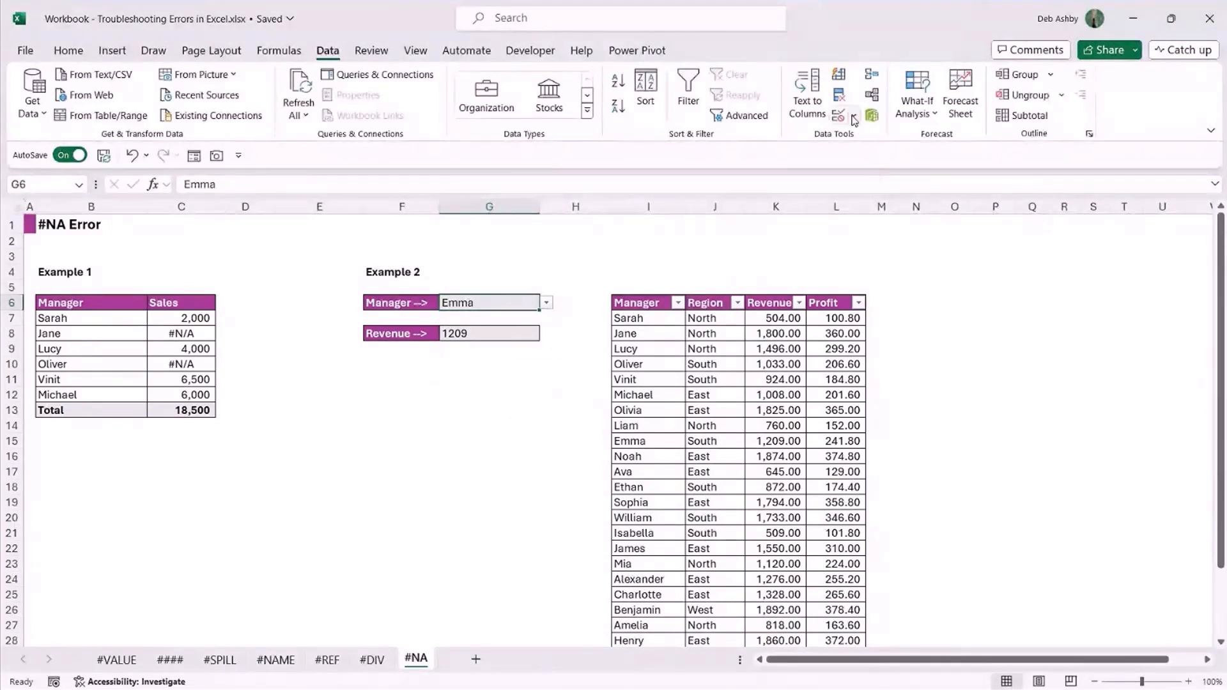
- Review the alert styles in G6's data validation settings and set the error alert style to Warning
{"action": "left_click", "coordinate": [854, 117]}
{"action": "left_click", "coordinate": [895, 137]}
{"action": "left_click_drag", "start_coordinate": [888, 212], "coordinate": [754, 212]}
{"action": "left_click", "coordinate": [721, 240]}
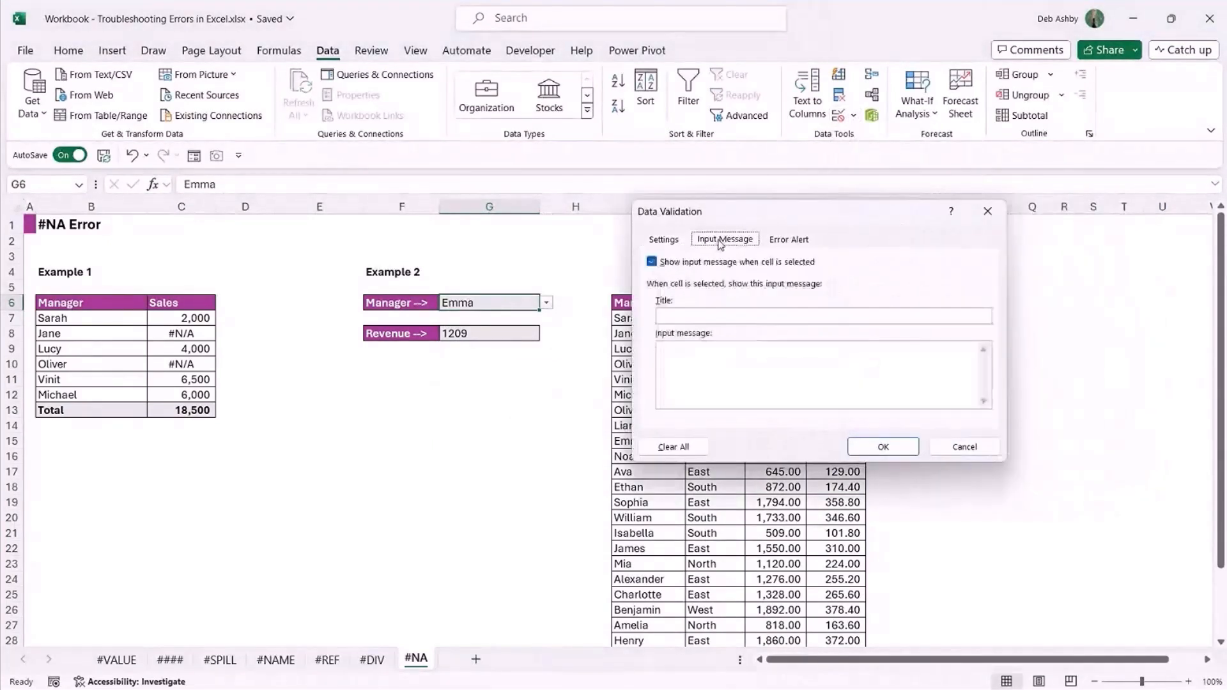
{"action": "left_click", "coordinate": [800, 245]}
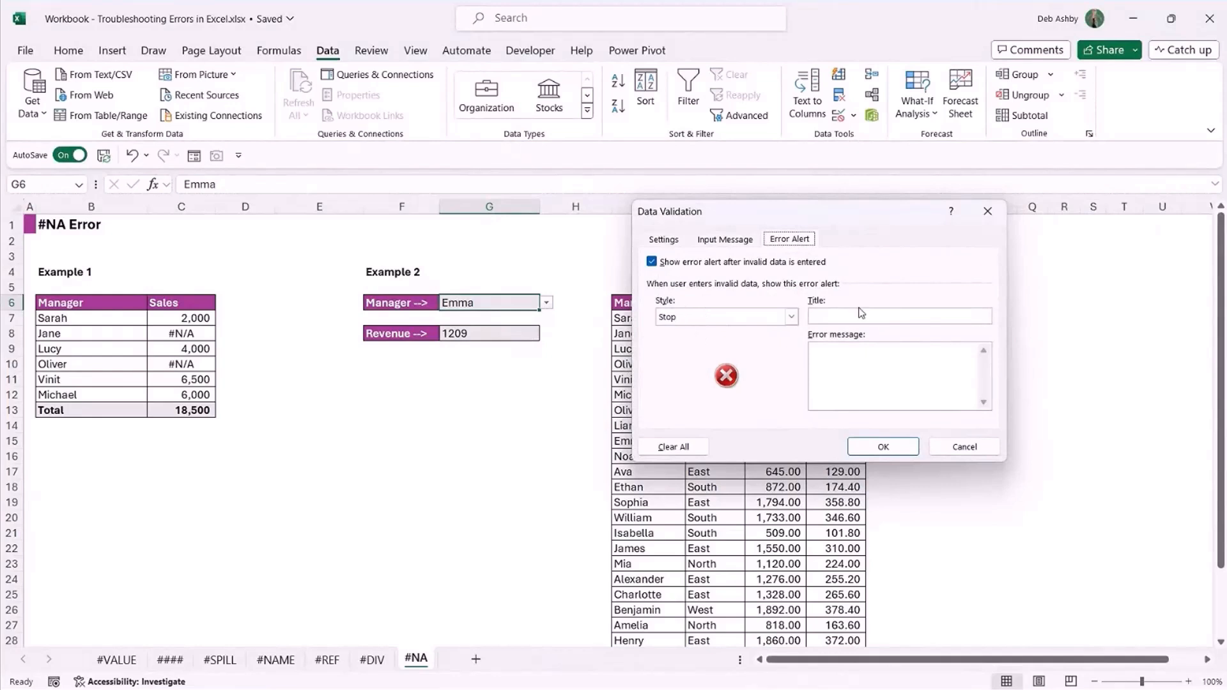
{"action": "left_click", "coordinate": [791, 318]}
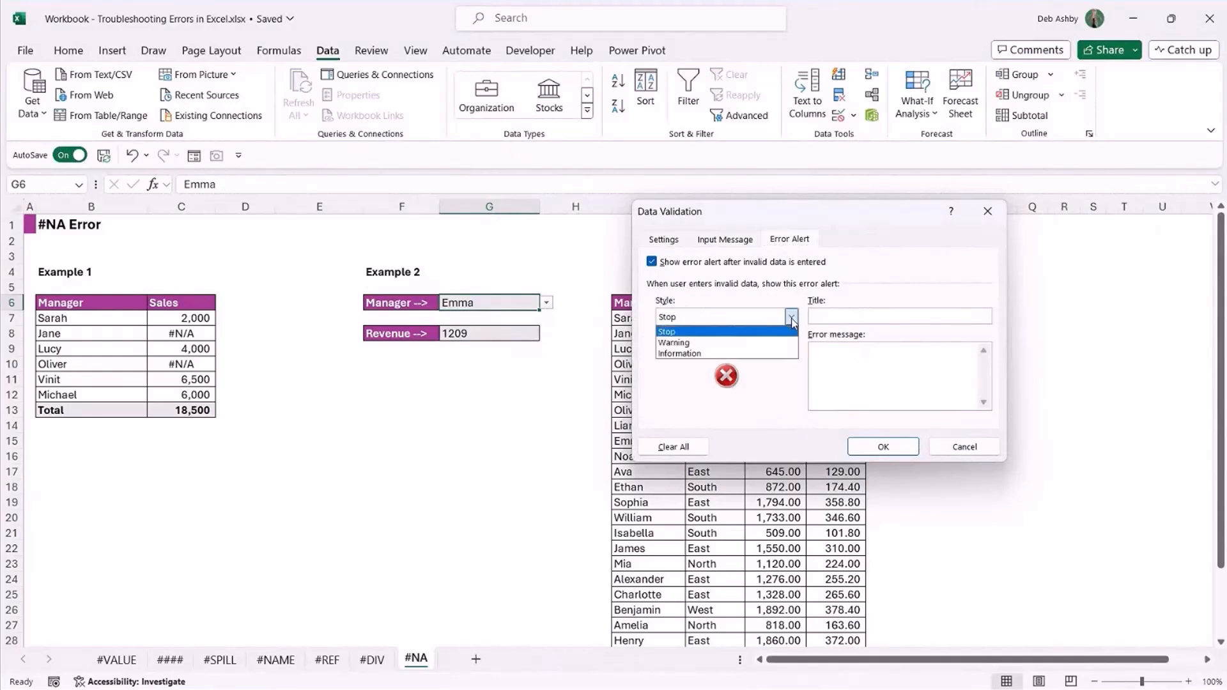
{"action": "left_click", "coordinate": [690, 342]}
{"action": "left_click", "coordinate": [791, 317]}
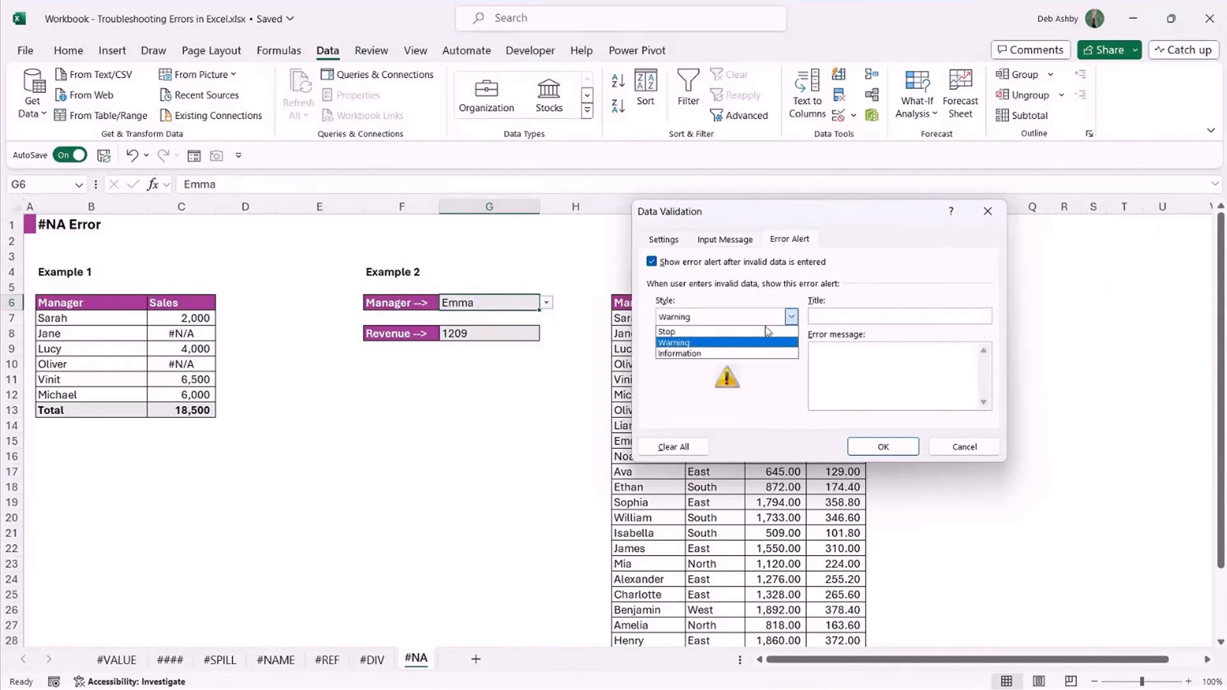
{"action": "left_click", "coordinate": [746, 354]}
{"action": "left_click", "coordinate": [792, 318]}
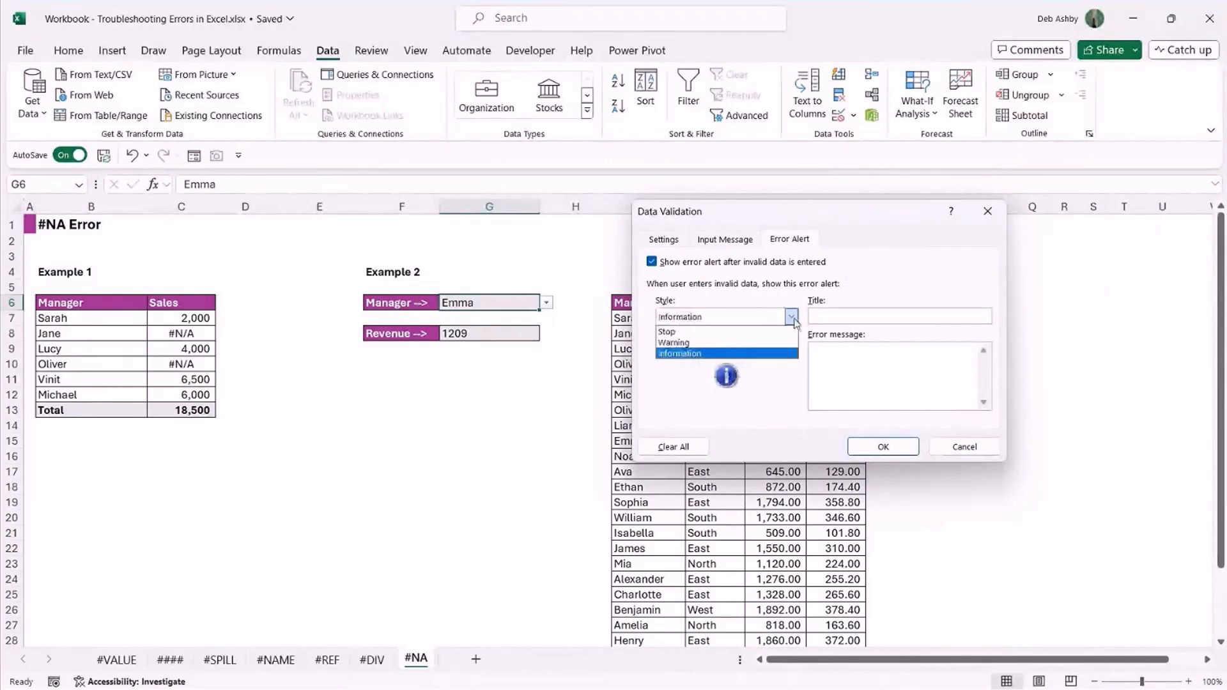
{"action": "left_click", "coordinate": [691, 343]}
- Title G6's error alert "WAIT!!!!" with the message "Please choose a manager from the drop down list." and apply it
{"action": "left_click", "coordinate": [875, 316]}
{"action": "type", "text": "WAIT!!!!"}
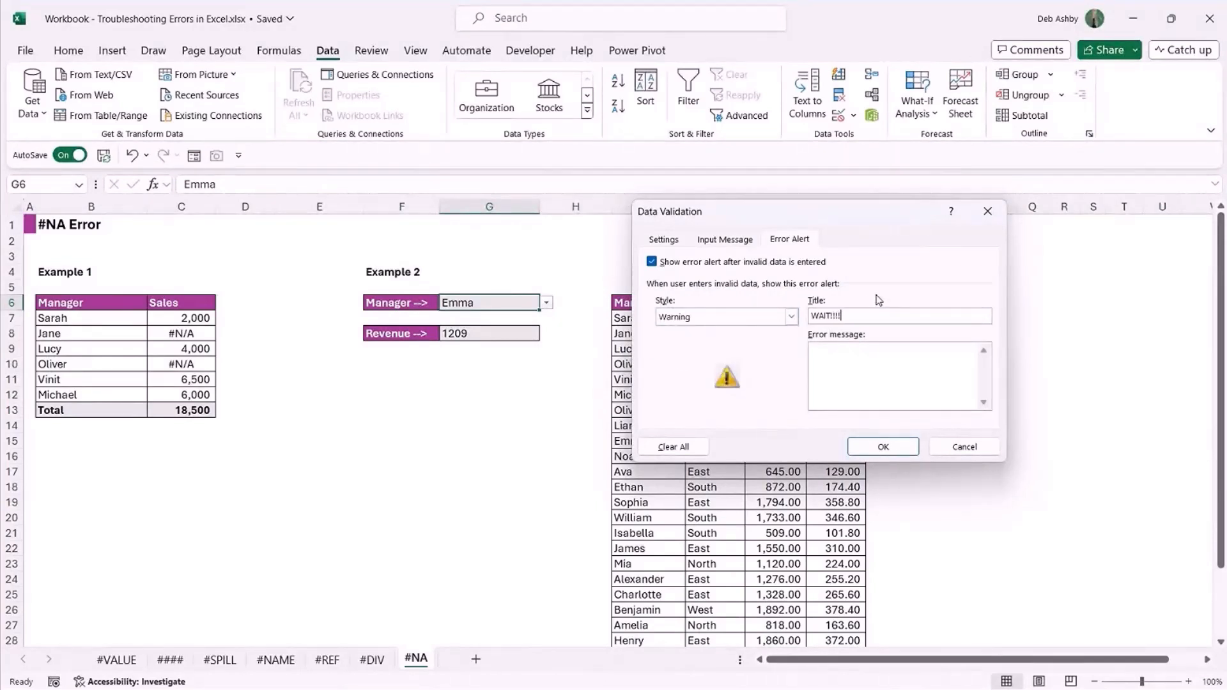
{"action": "left_click", "coordinate": [824, 354]}
{"action": "type", "text": "Please choose a manager from the drop down list."}
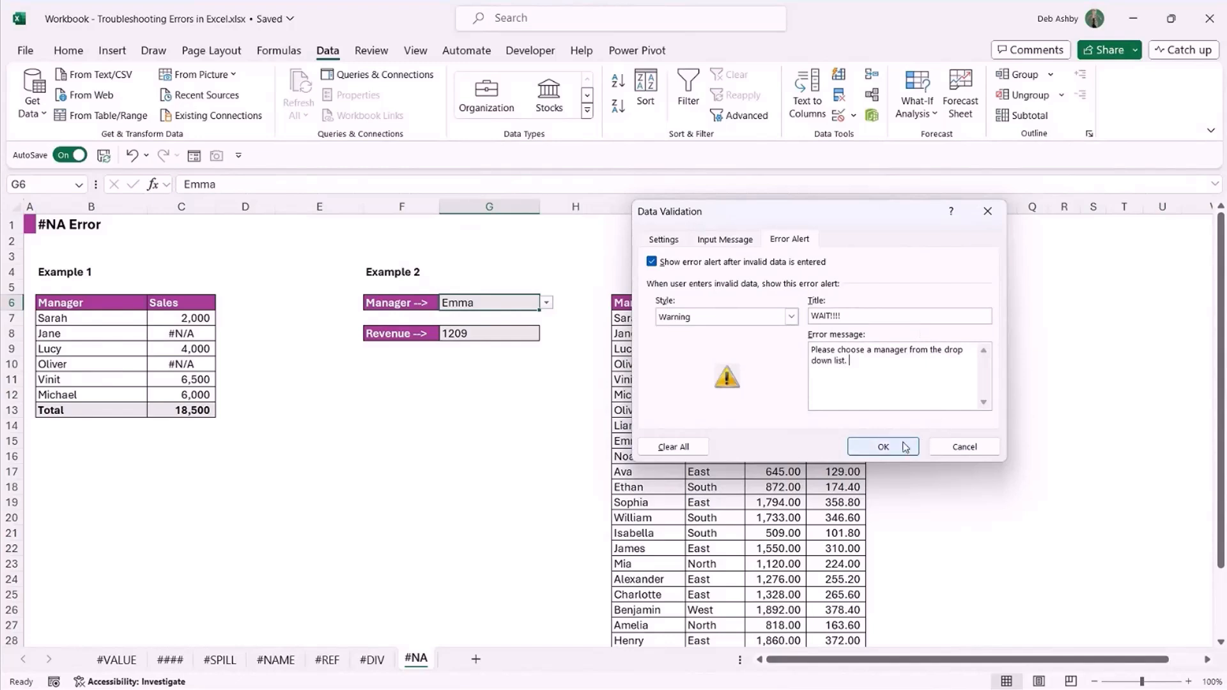
{"action": "left_click", "coordinate": [883, 446]}
- Test the custom warning by entering an unlisted manager name in G6, then cancel the entry
{"action": "left_click", "coordinate": [432, 458]}
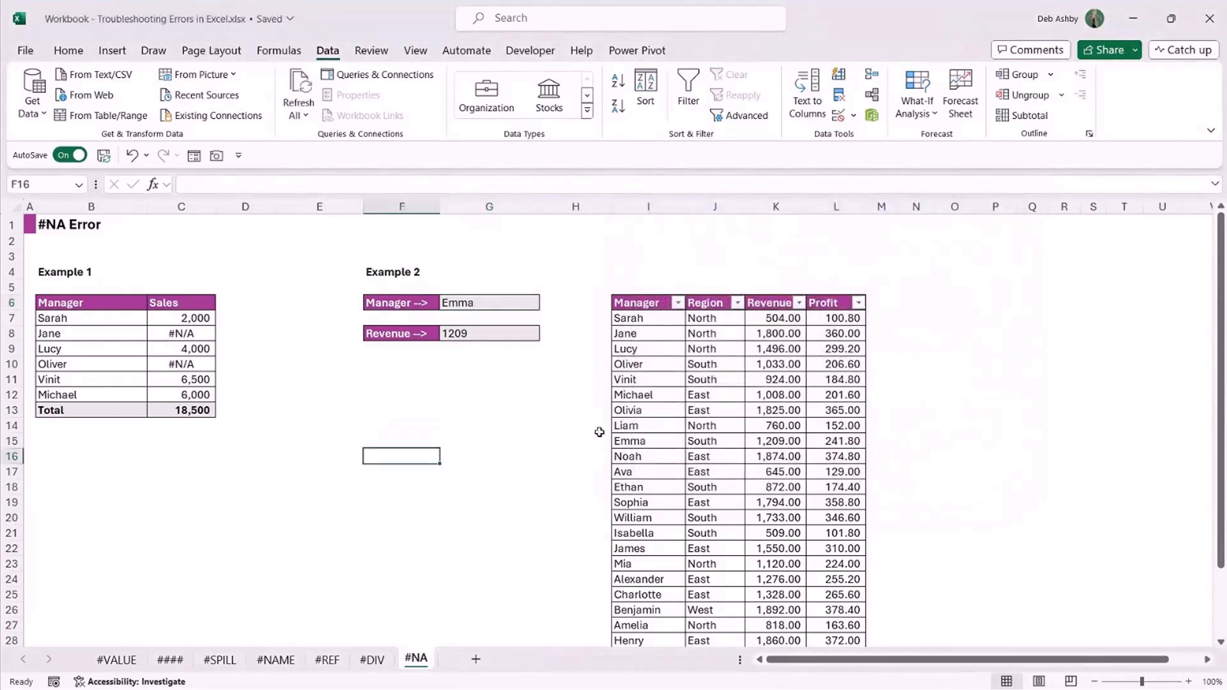
{"action": "double_click", "coordinate": [480, 304]}
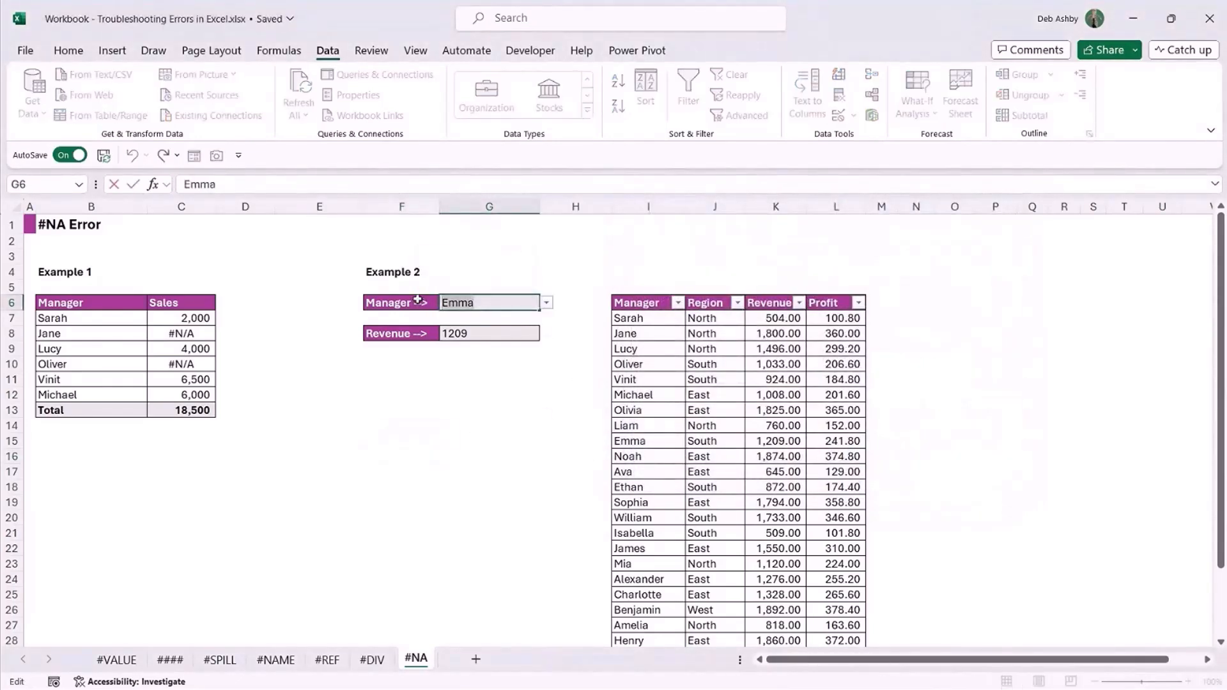
{"action": "key", "text": "BackSpace"}
{"action": "key", "text": "BackSpace"}
{"action": "key", "text": "BackSpace"}
{"action": "key", "text": "BackSpace"}
{"action": "type", "text": "Max"}
{"action": "key", "text": "Return"}
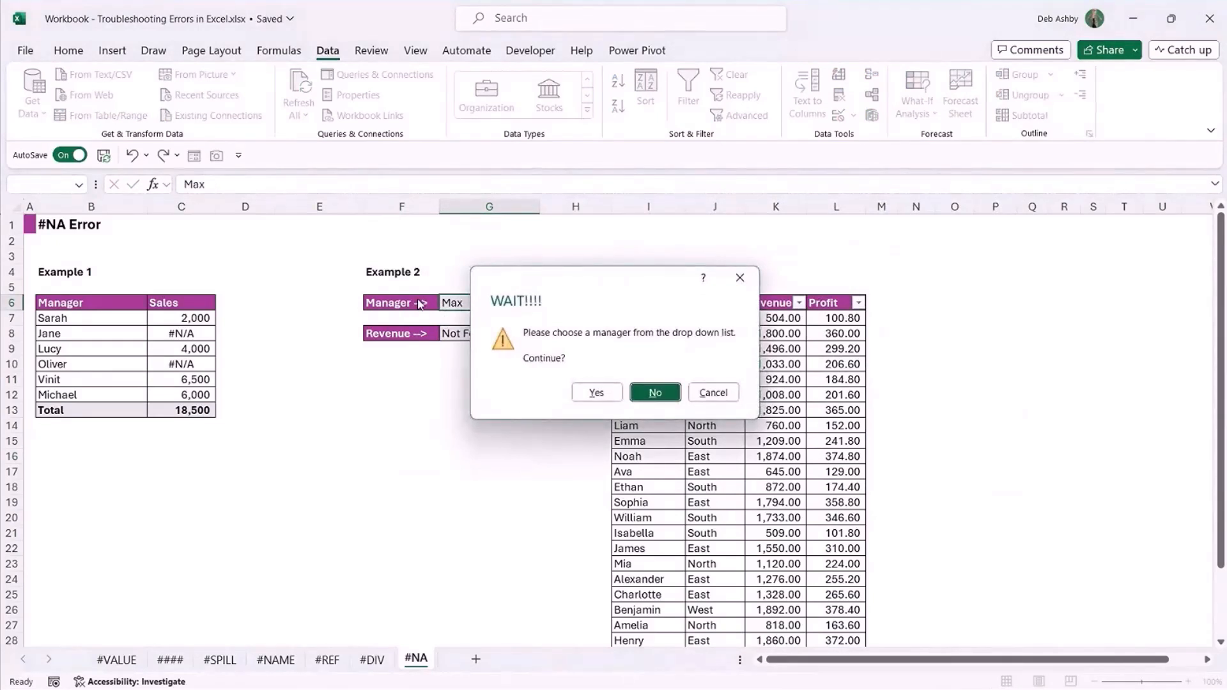
{"action": "left_click", "coordinate": [713, 393]}
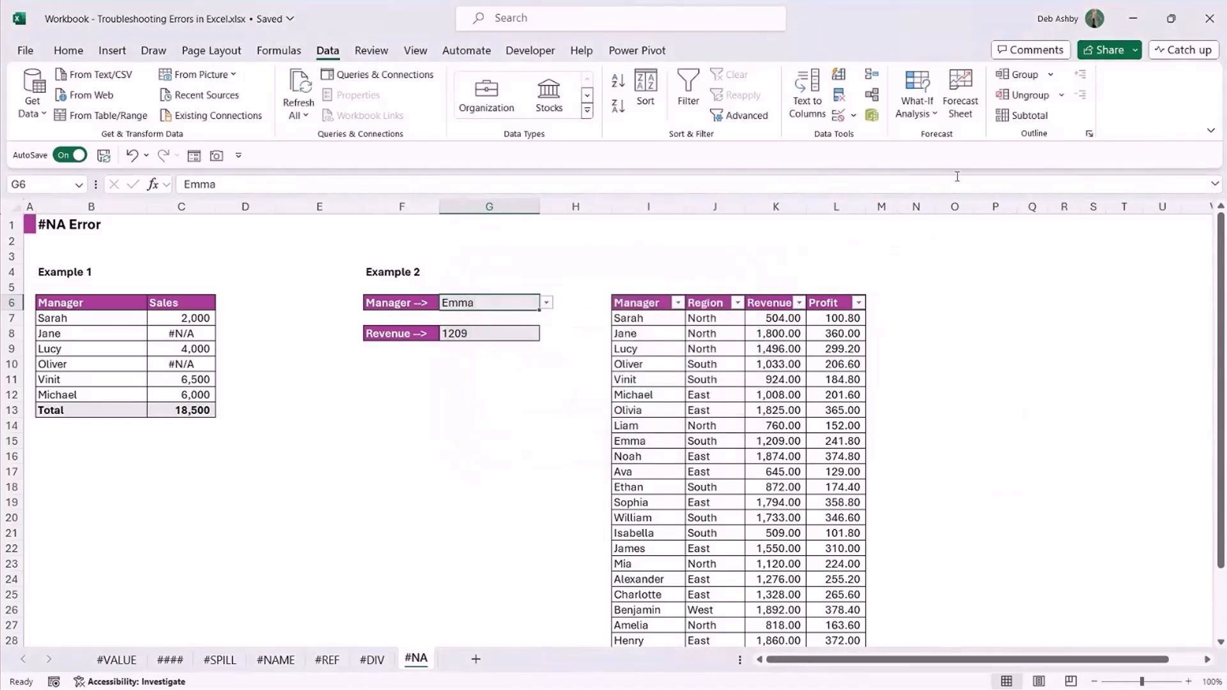
- Add an input message to G6's data validation with the title "Wait" and the text "Please choose from the list"
{"action": "left_click", "coordinate": [854, 115]}
{"action": "left_click", "coordinate": [863, 136]}
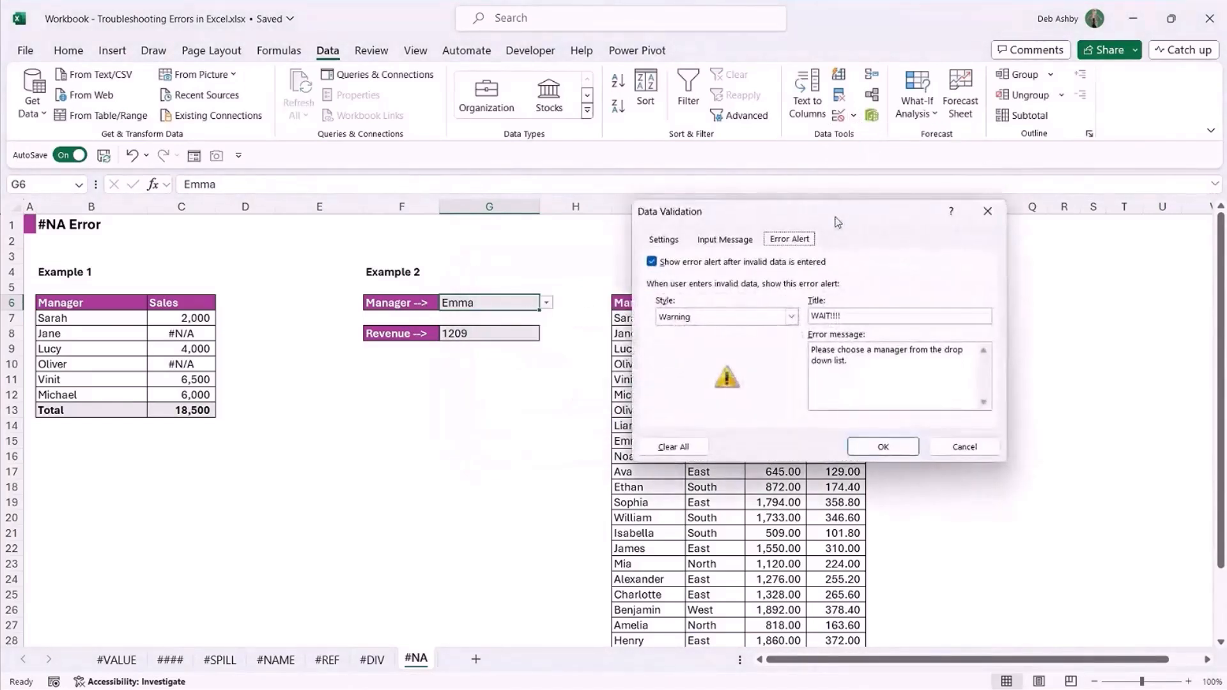
{"action": "left_click_drag", "start_coordinate": [838, 222], "coordinate": [759, 229]}
{"action": "left_click", "coordinate": [658, 250]}
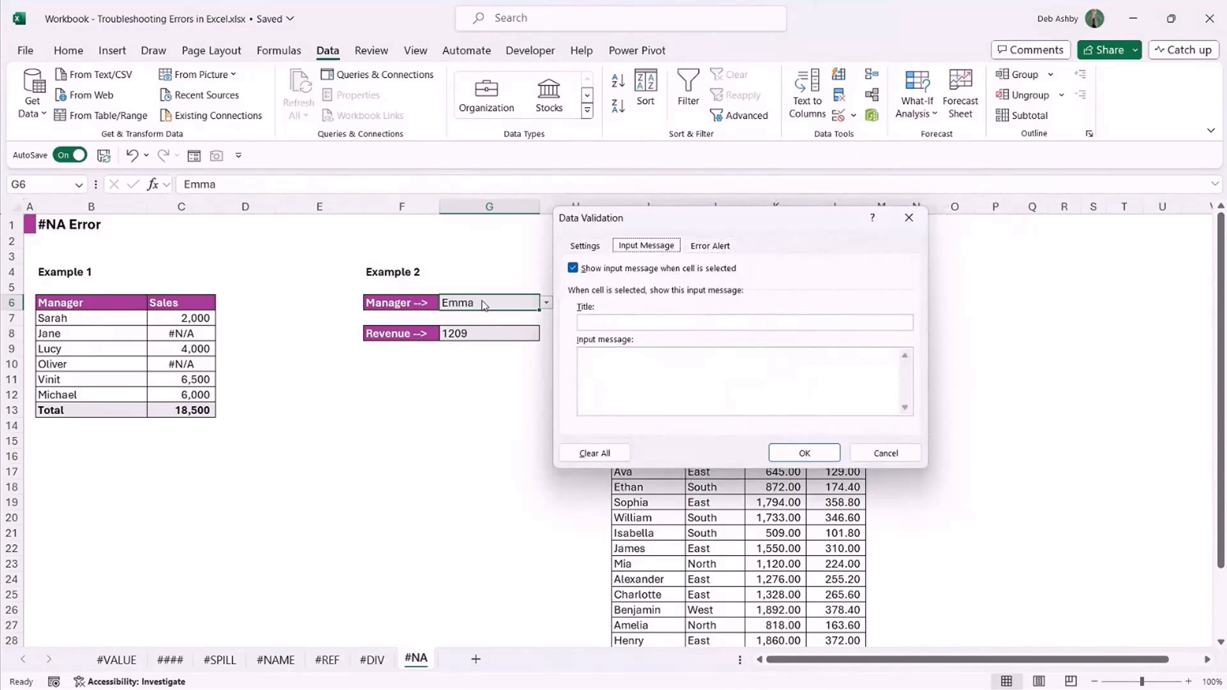
{"action": "left_click", "coordinate": [592, 321]}
{"action": "type", "text": "Wait"}
{"action": "left_click", "coordinate": [595, 359]}
{"action": "type", "text": "Please choose from the list"}
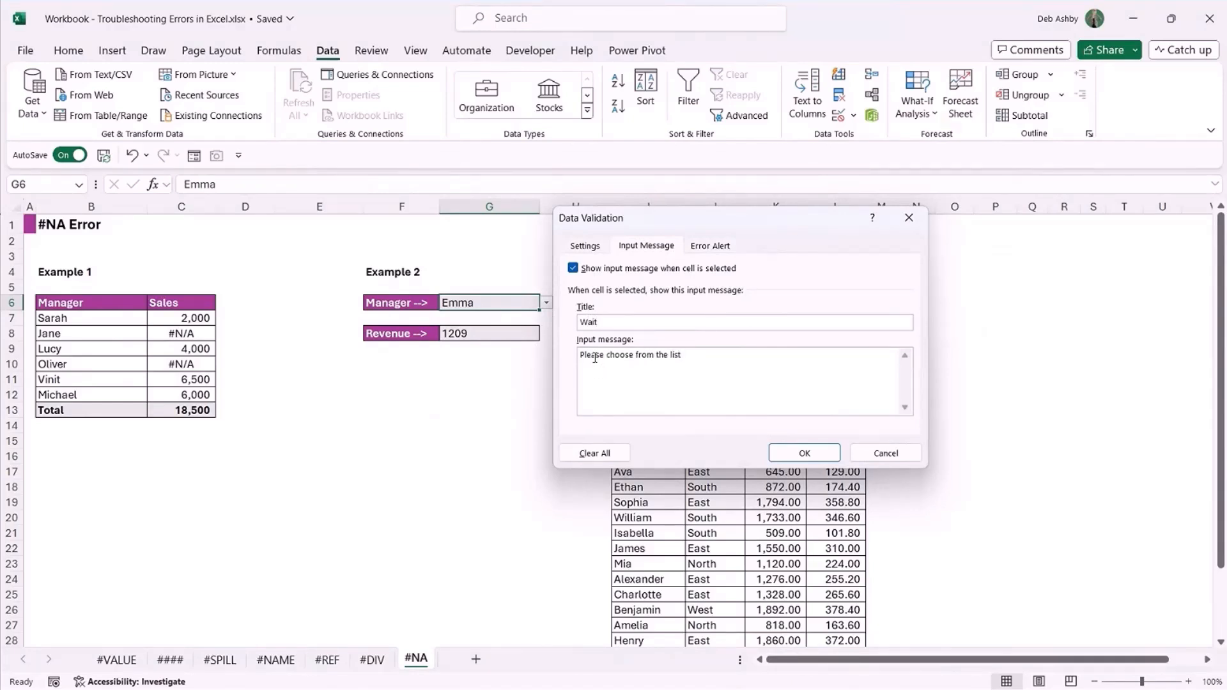
{"action": "left_click", "coordinate": [804, 454]}
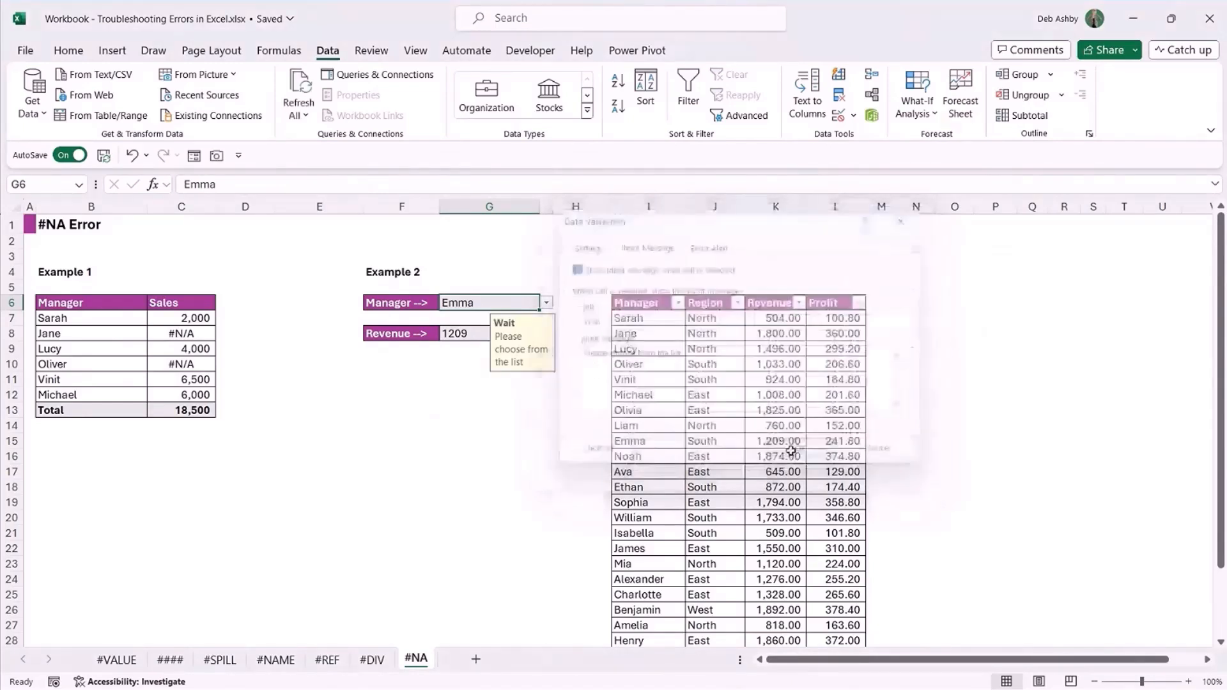
- Reselect G6 to check its input message, then leave the cell
{"action": "left_click", "coordinate": [561, 482]}
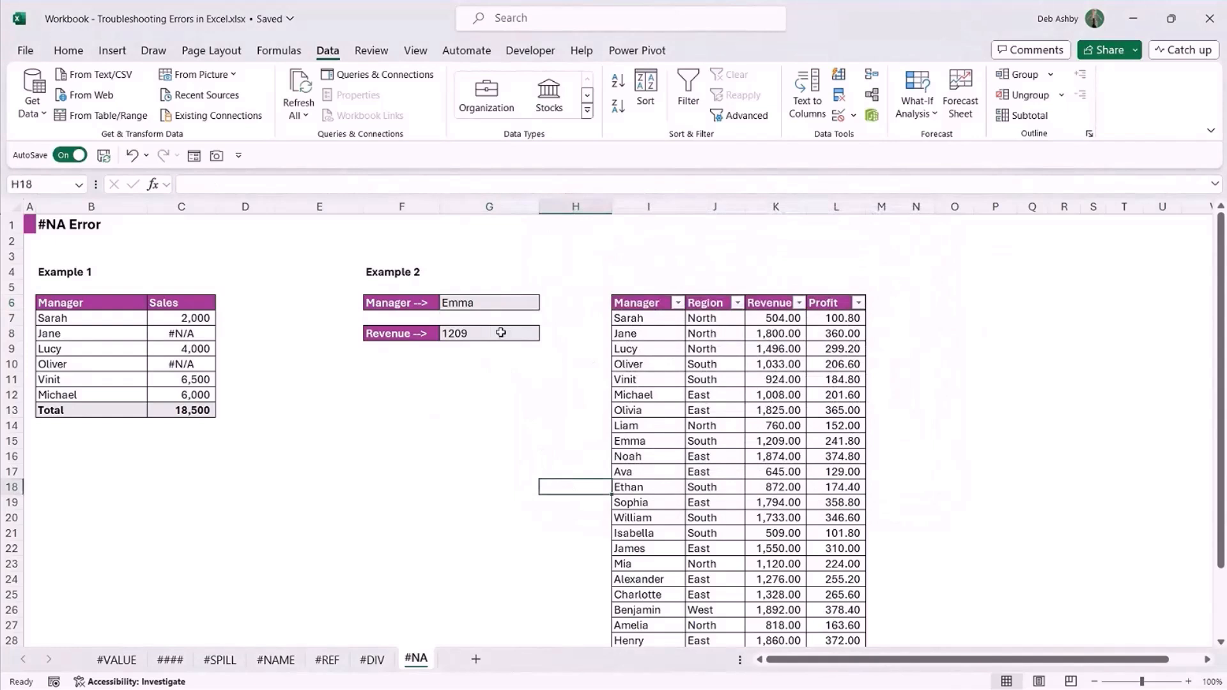
{"action": "left_click", "coordinate": [500, 300]}
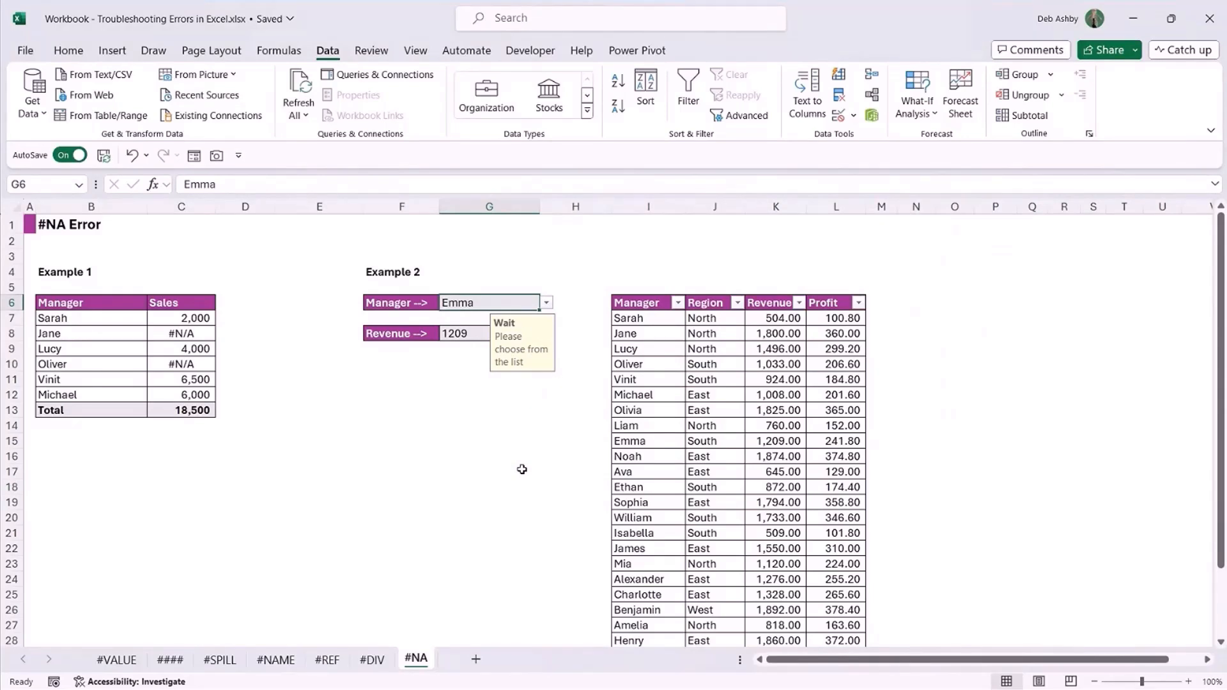
{"action": "left_click", "coordinate": [432, 504]}
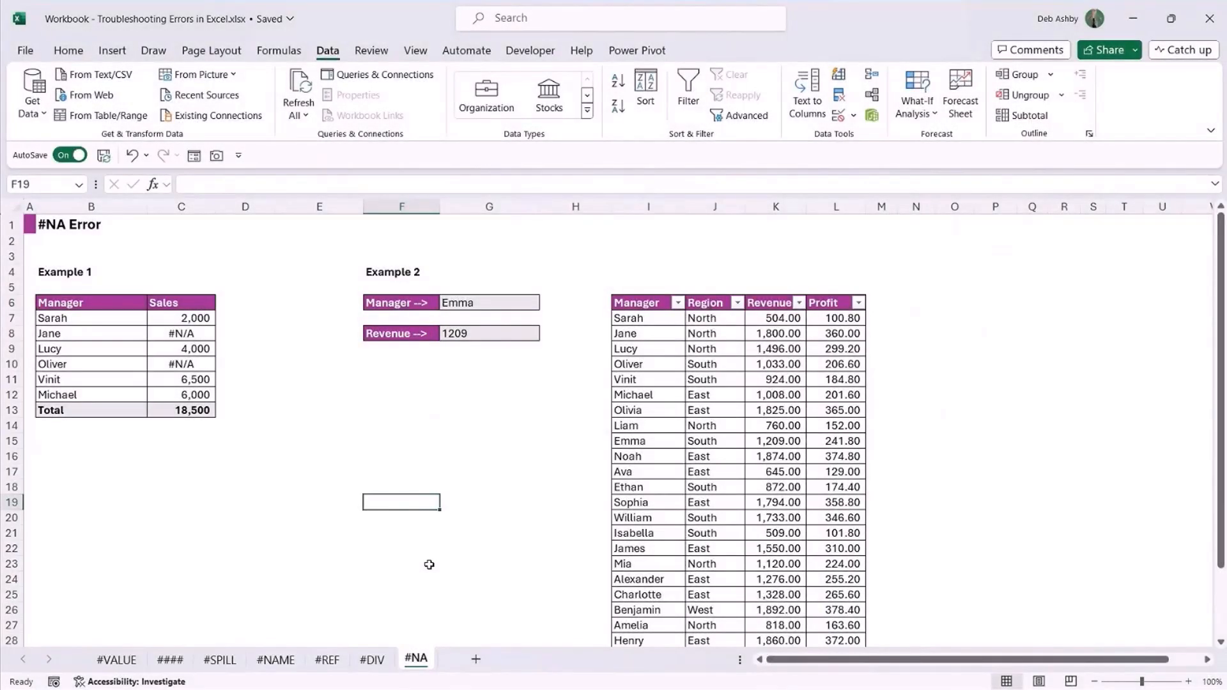
- Switch to the #VALUE worksheet
{"action": "left_click", "coordinate": [467, 414]}
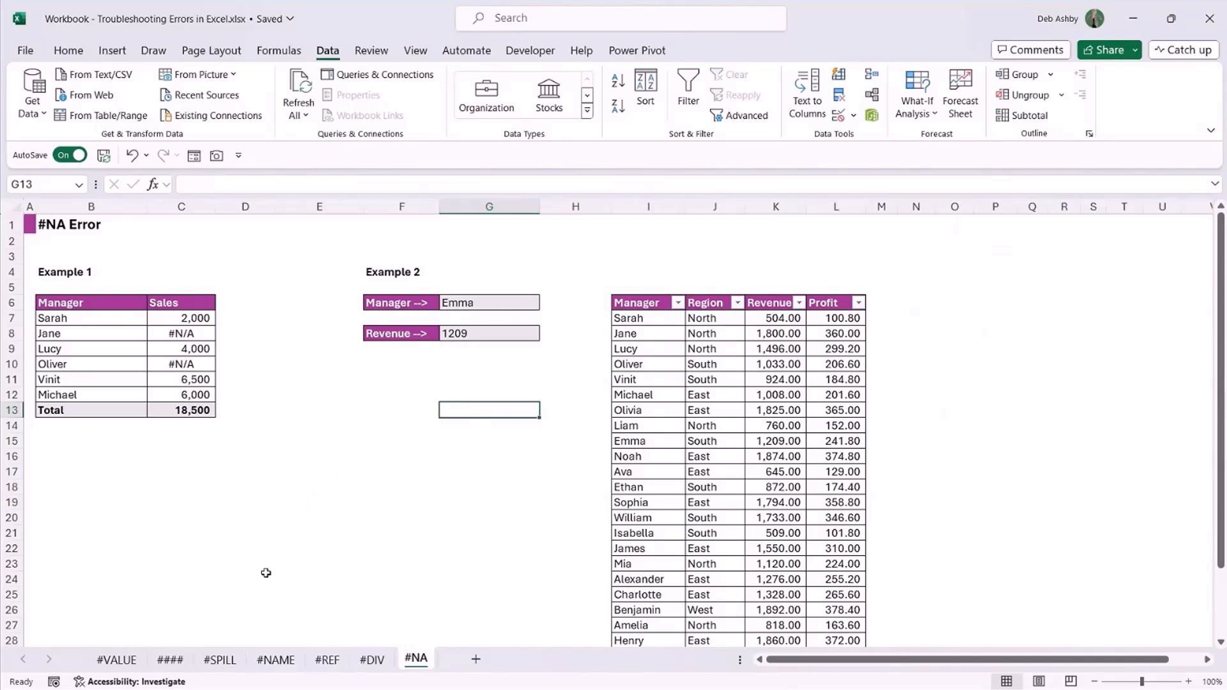
{"action": "left_click", "coordinate": [117, 659]}
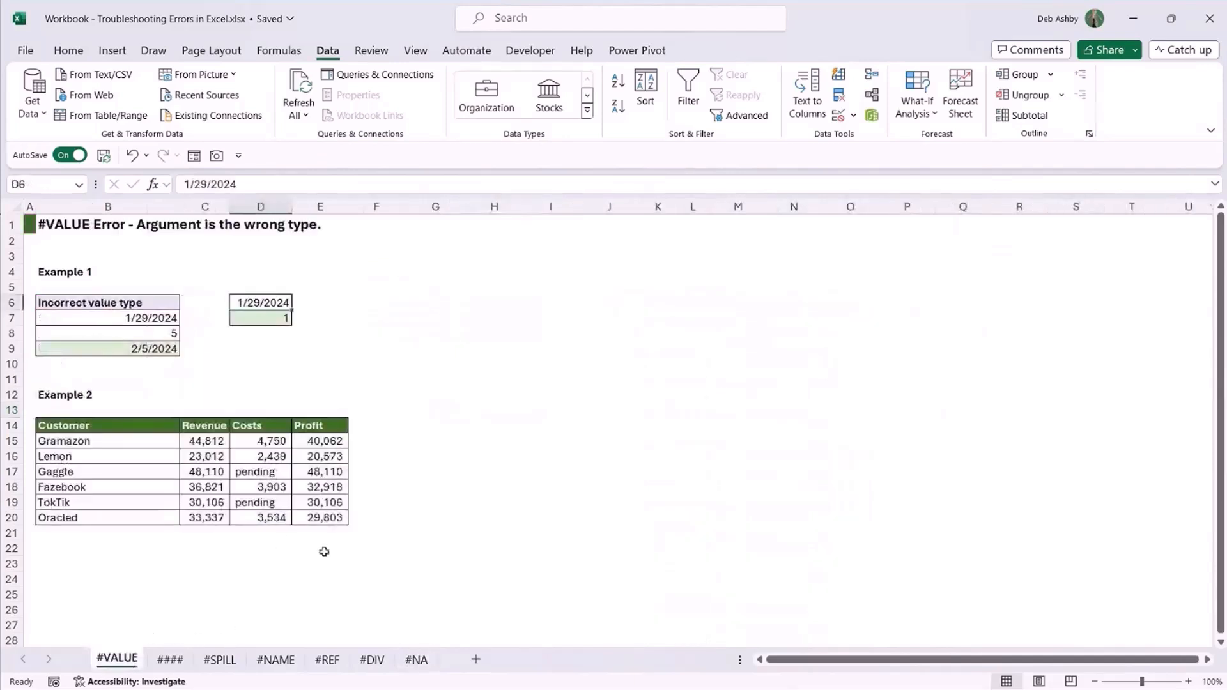
- Examine the Profit formulas in E15:E20 of Example 2
{"action": "left_click", "coordinate": [562, 444]}
{"action": "left_click", "coordinate": [515, 382]}
{"action": "left_click", "coordinate": [325, 456]}
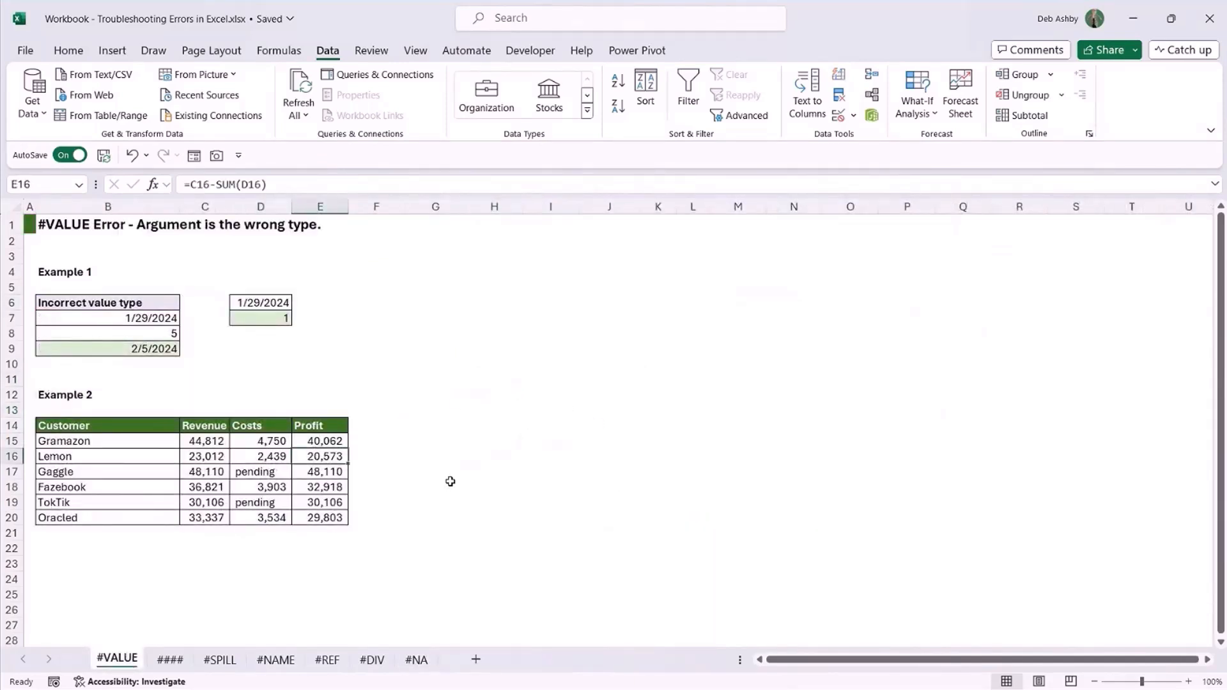
{"action": "left_click", "coordinate": [318, 441]}
{"action": "left_click_drag", "start_coordinate": [318, 441], "coordinate": [322, 518]}
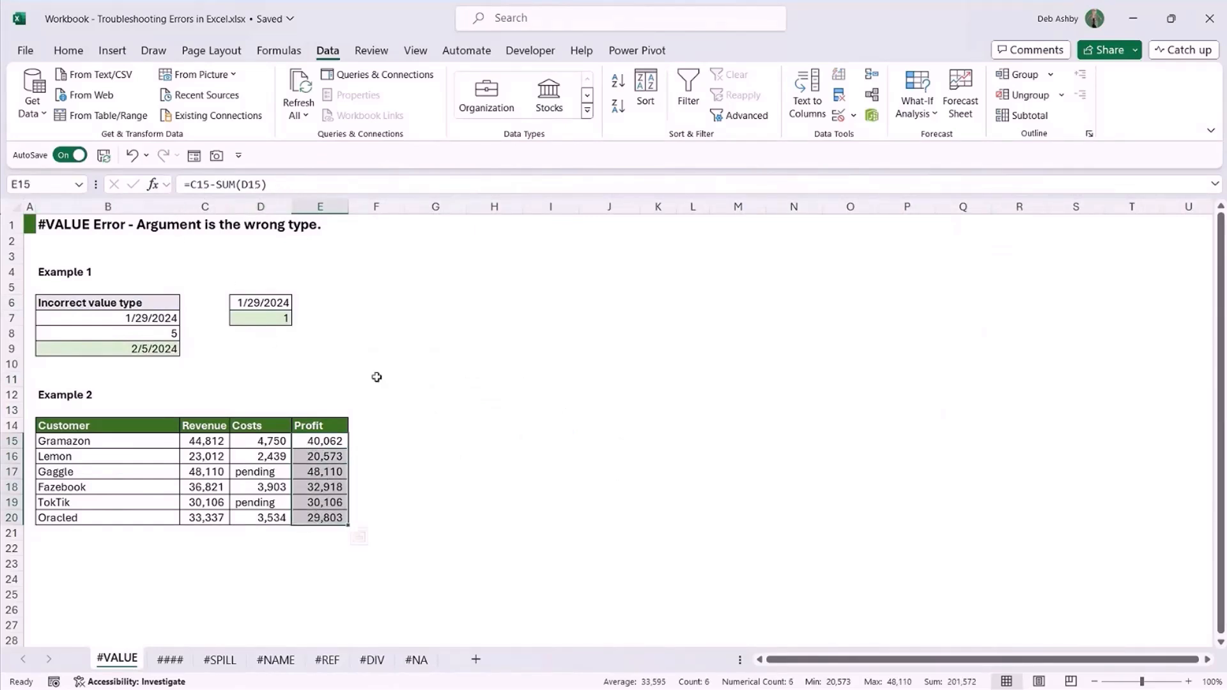
{"action": "left_click", "coordinate": [424, 483]}
{"action": "left_click", "coordinate": [320, 441]}
{"action": "left_click_drag", "start_coordinate": [320, 441], "coordinate": [318, 517]}
{"action": "left_click", "coordinate": [591, 455]}
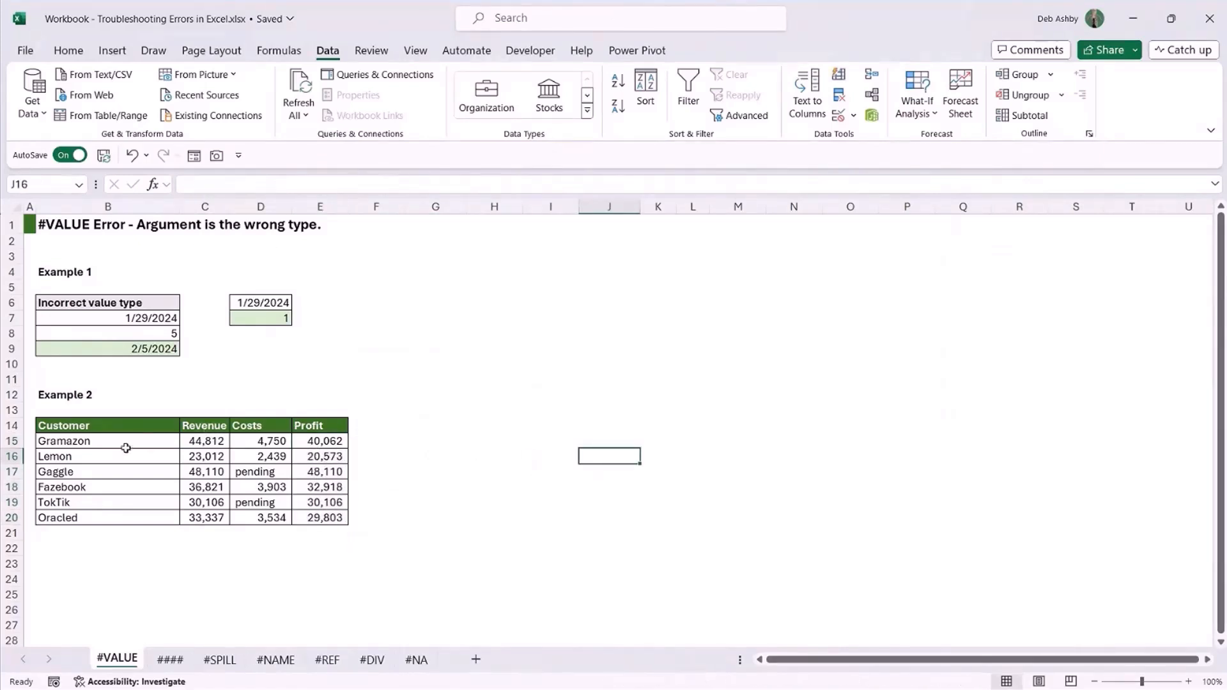
- Select the customer, revenue and cost entries in B15:D20, then the Profit formulas in E15:E20, to compare the input and formula ranges
{"action": "left_click_drag", "start_coordinate": [109, 441], "coordinate": [253, 521]}
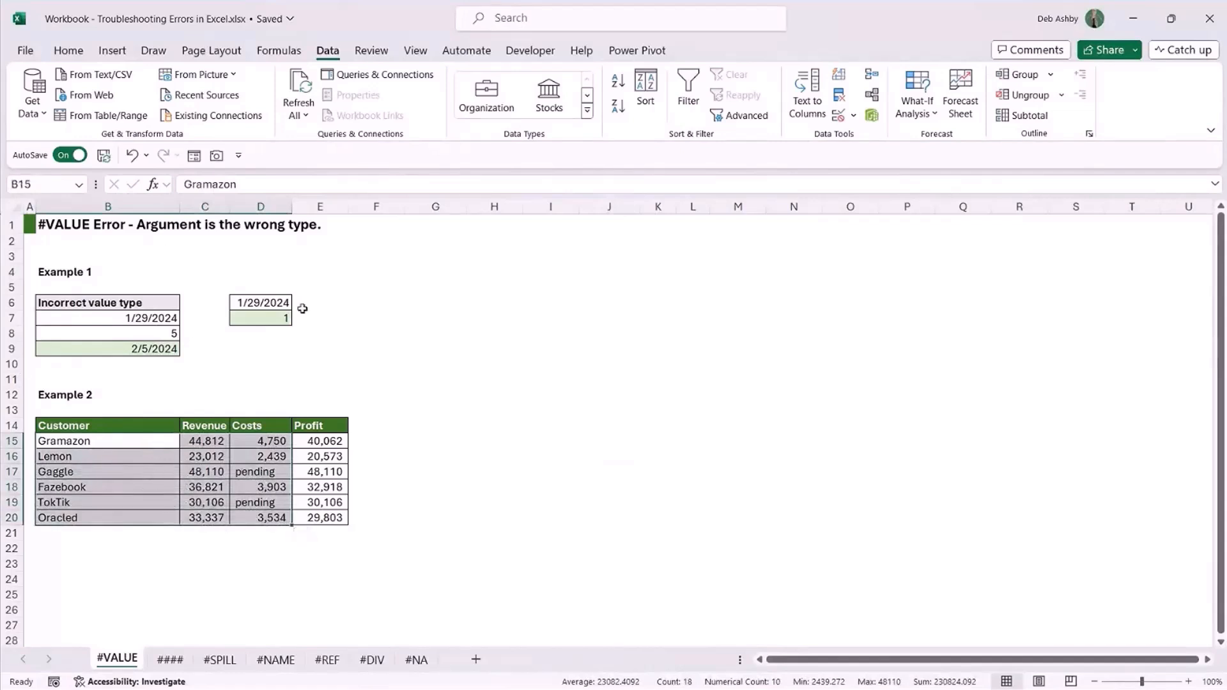
{"action": "left_click", "coordinate": [464, 395]}
{"action": "left_click_drag", "start_coordinate": [319, 442], "coordinate": [319, 520]}
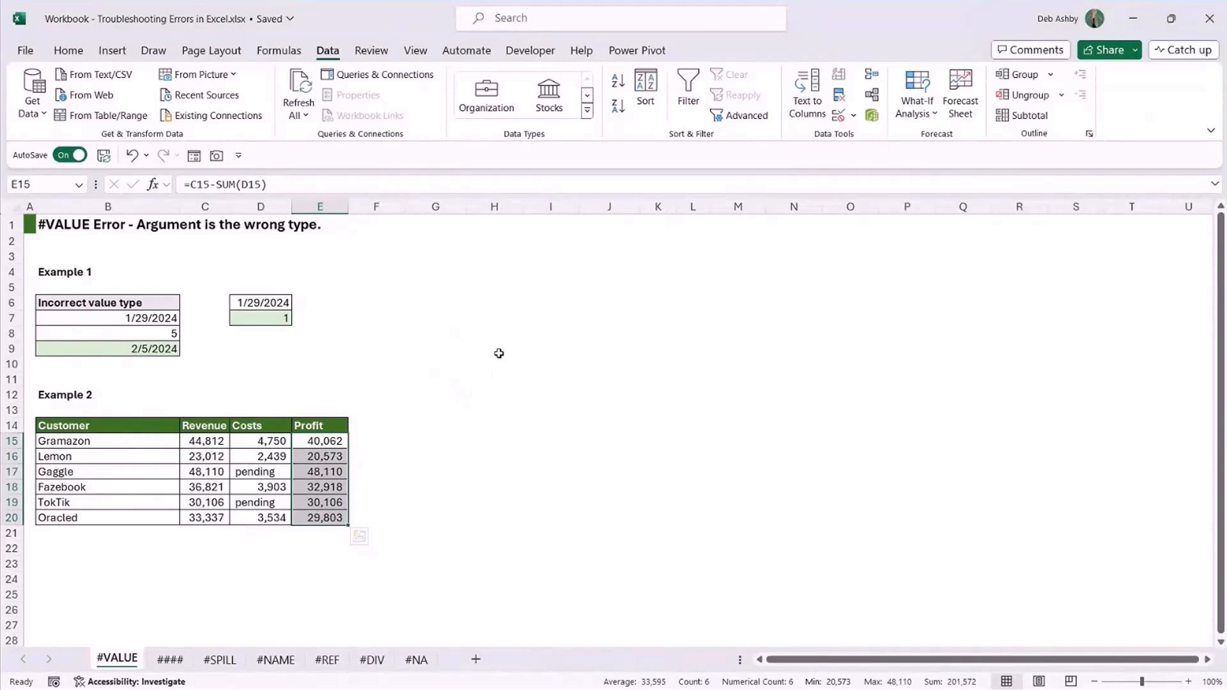
{"action": "left_click", "coordinate": [538, 331]}
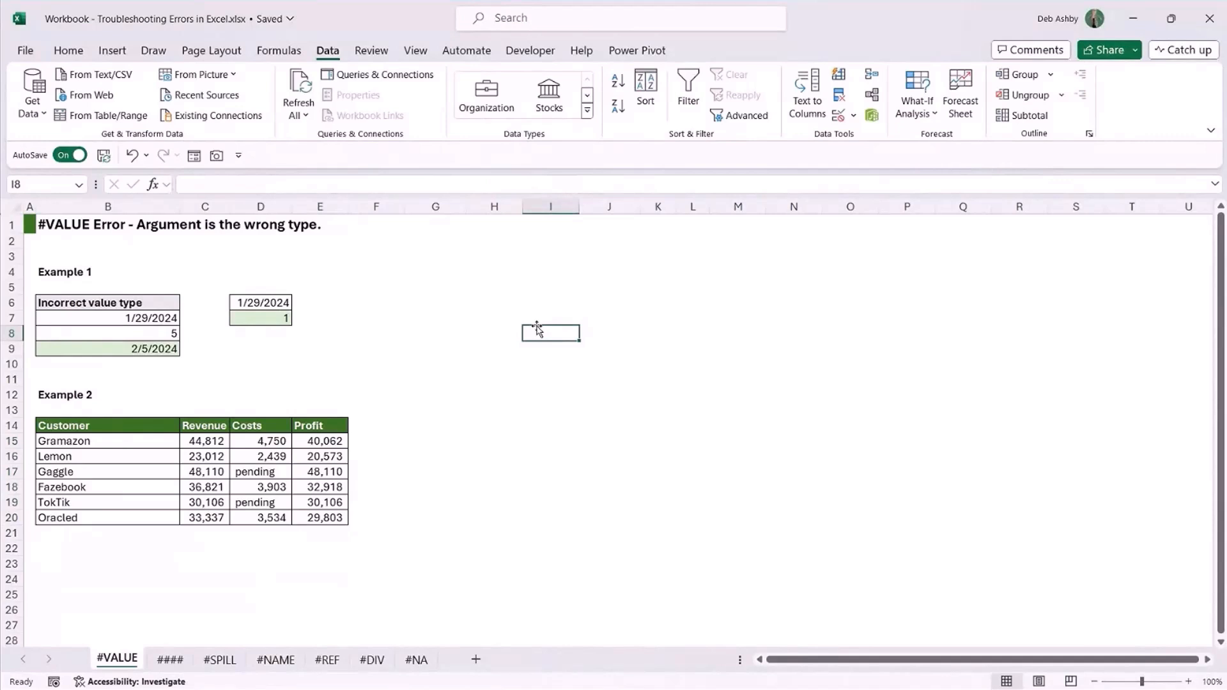
- Test that blank cells are editable by entering "lkkjsjf" in H8, then erase the text
{"action": "left_click", "coordinate": [467, 304]}
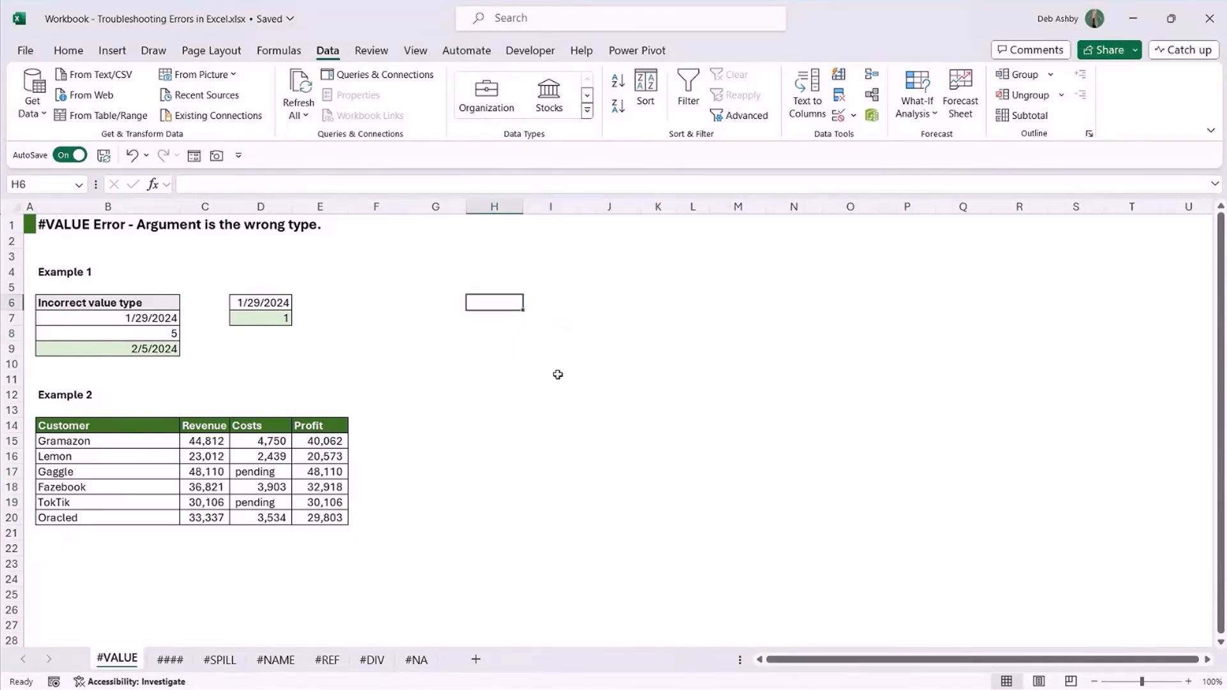
{"action": "left_click", "coordinate": [529, 378]}
{"action": "left_click", "coordinate": [598, 454]}
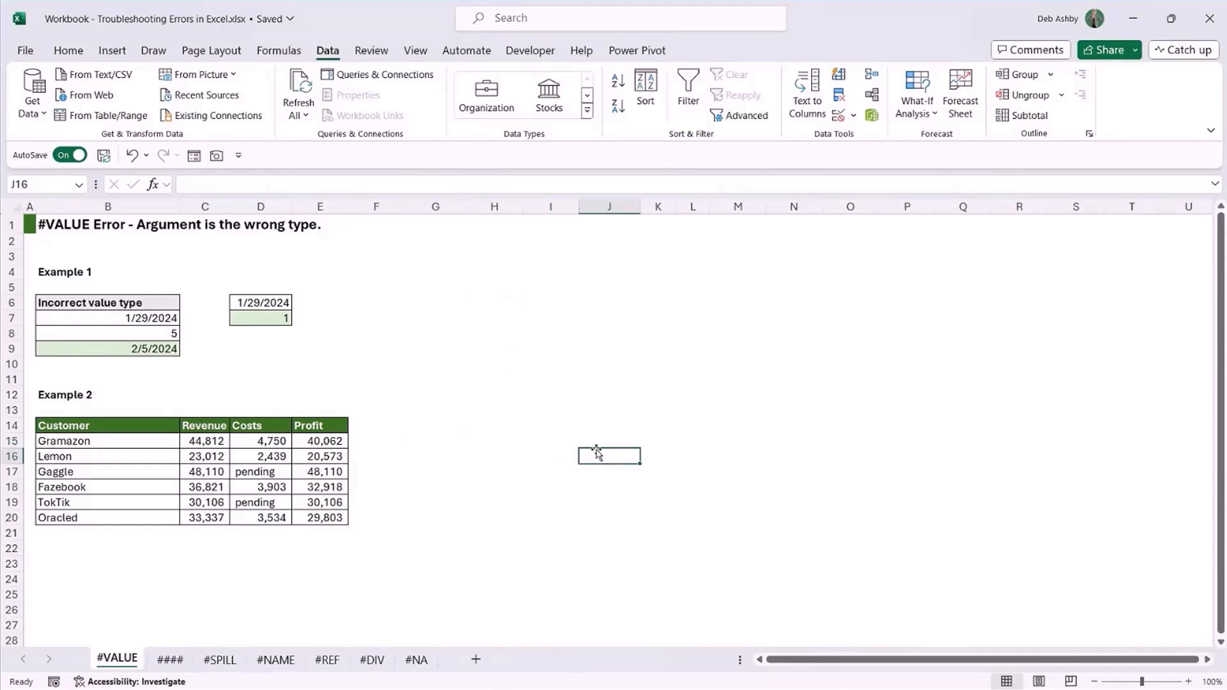
{"action": "left_click", "coordinate": [481, 333]}
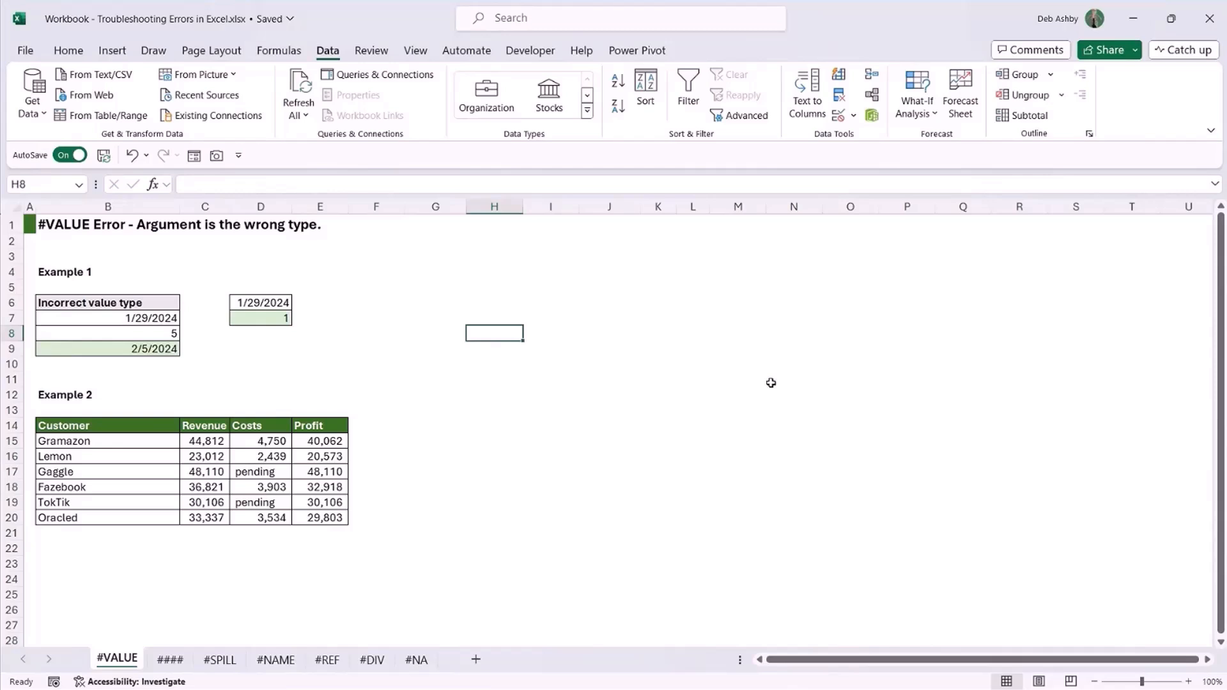
{"action": "type", "text": "lkkjsjf"}
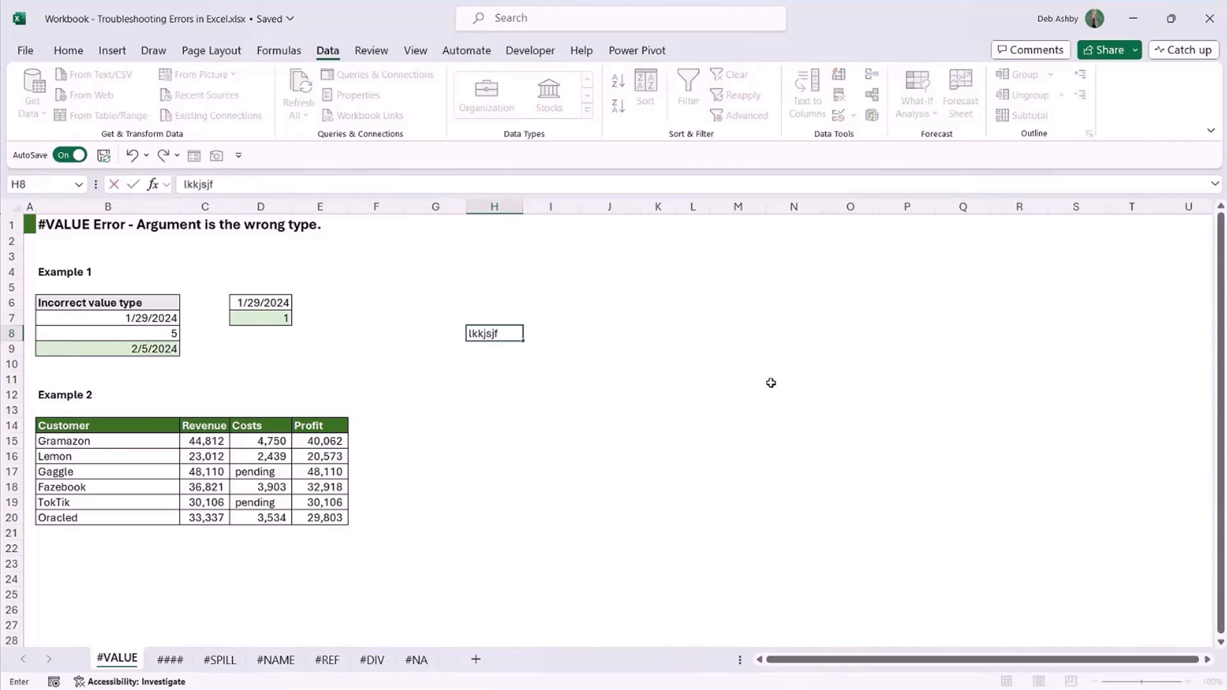
{"action": "key", "text": "BackSpace"}
{"action": "key", "text": "BackSpace"}
{"action": "key", "text": "BackSpace"}
{"action": "key", "text": "BackSpace"}
{"action": "key", "text": "BackSpace"}
{"action": "key", "text": "BackSpace"}
{"action": "key", "text": "BackSpace"}
{"action": "left_click", "coordinate": [550, 410]}
- Check the protection settings of blank cell I10 in the Format Cells dialog, then close it without changes
{"action": "left_click", "coordinate": [539, 363]}
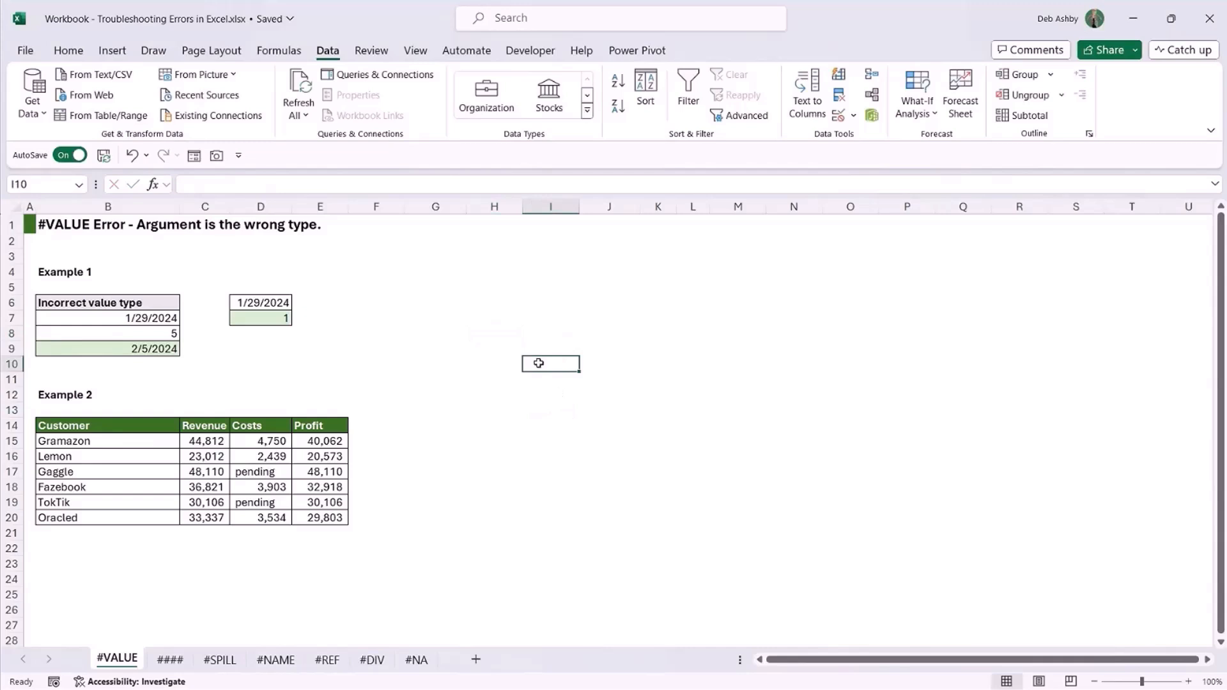
{"action": "right_click", "coordinate": [539, 363]}
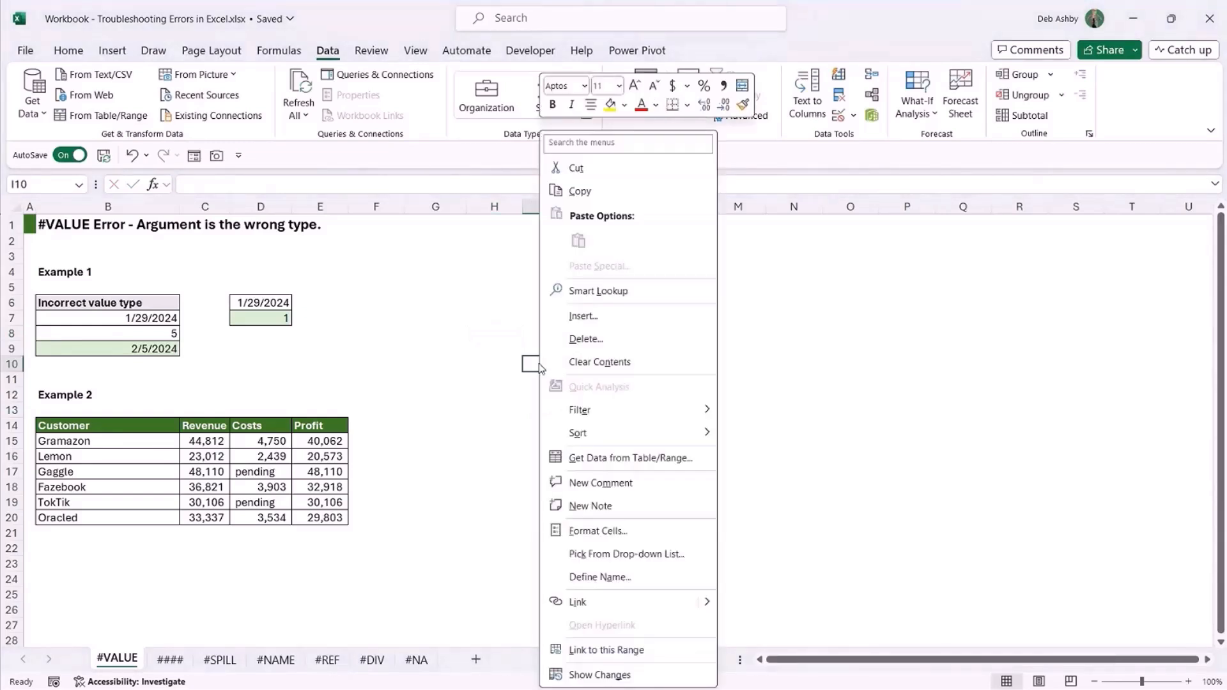
{"action": "left_click", "coordinate": [597, 531]}
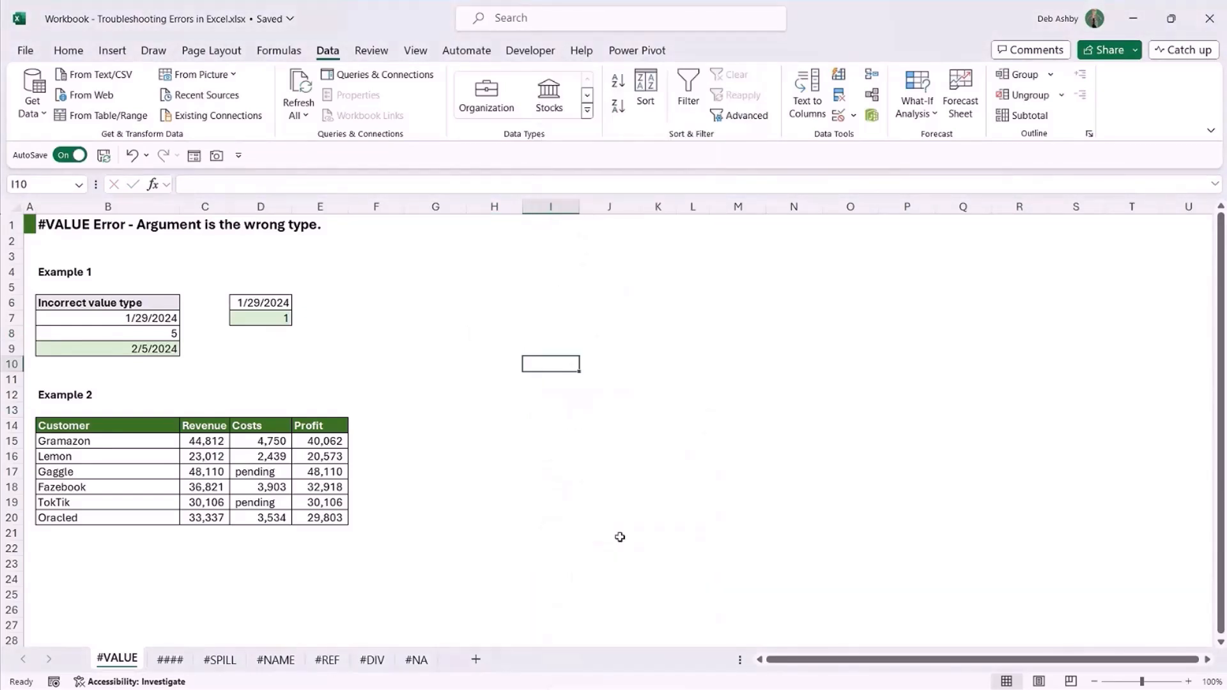
{"action": "left_click", "coordinate": [699, 324]}
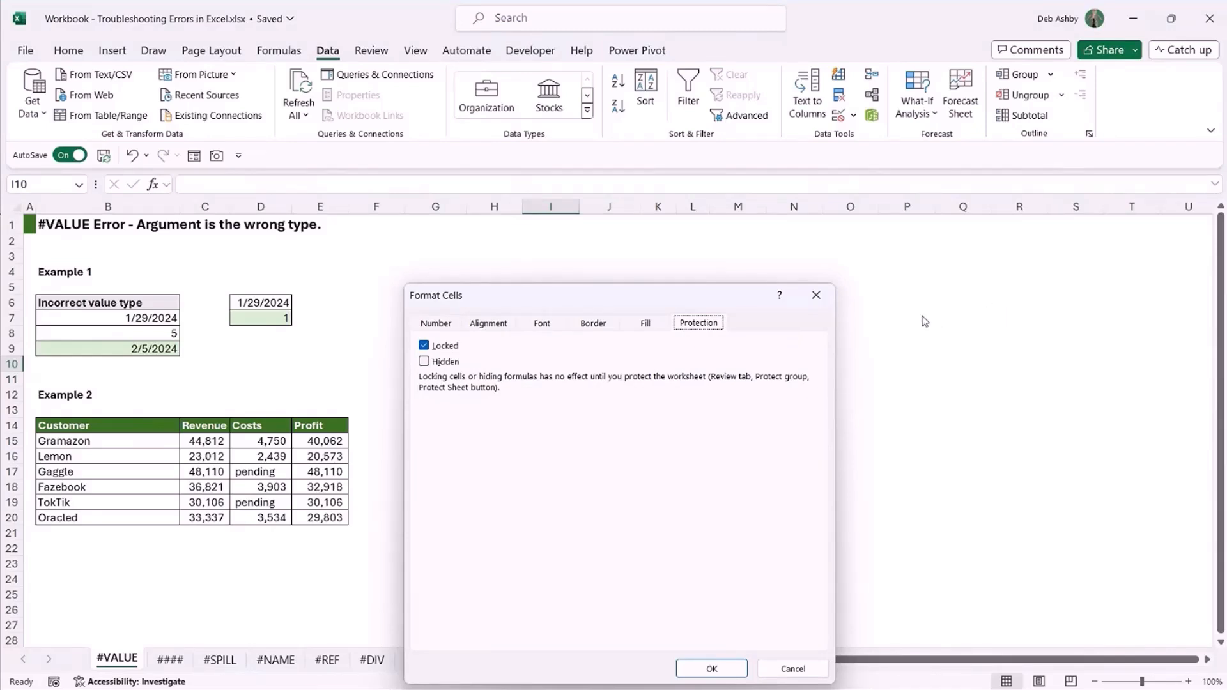
{"action": "left_click", "coordinate": [817, 295]}
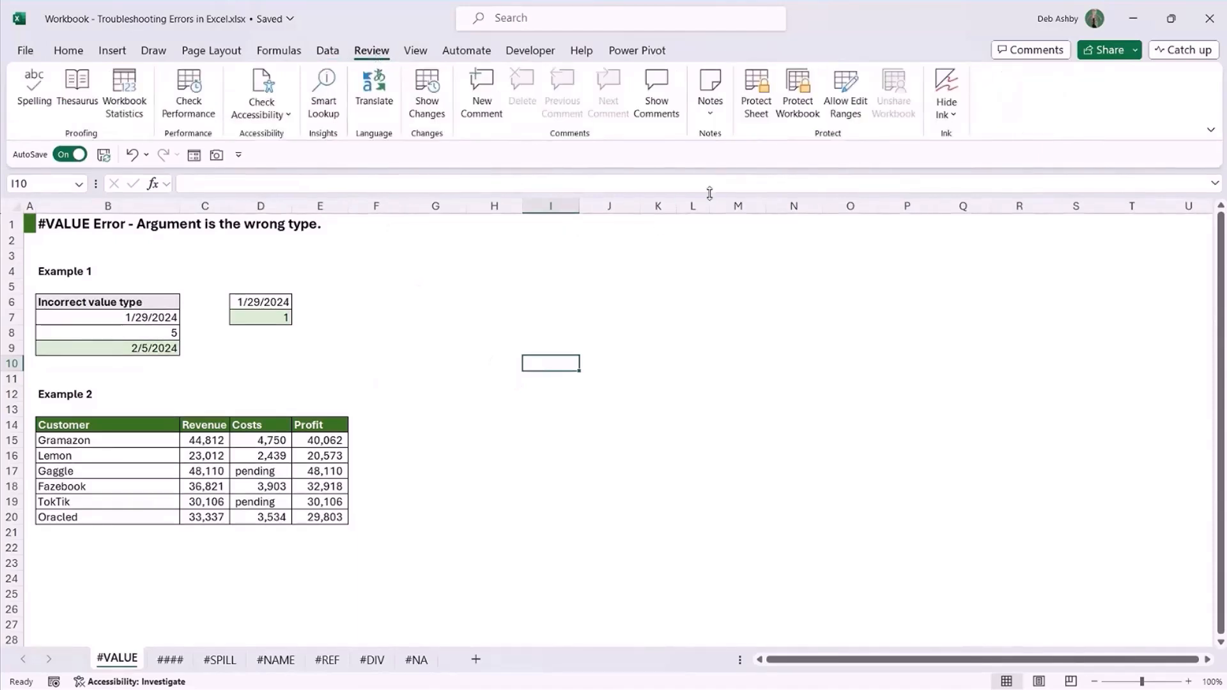
- Protect the #VALUE sheet without a password using the default permissions, then test the protection by trying to enter a character in J14
{"action": "left_click", "coordinate": [755, 102]}
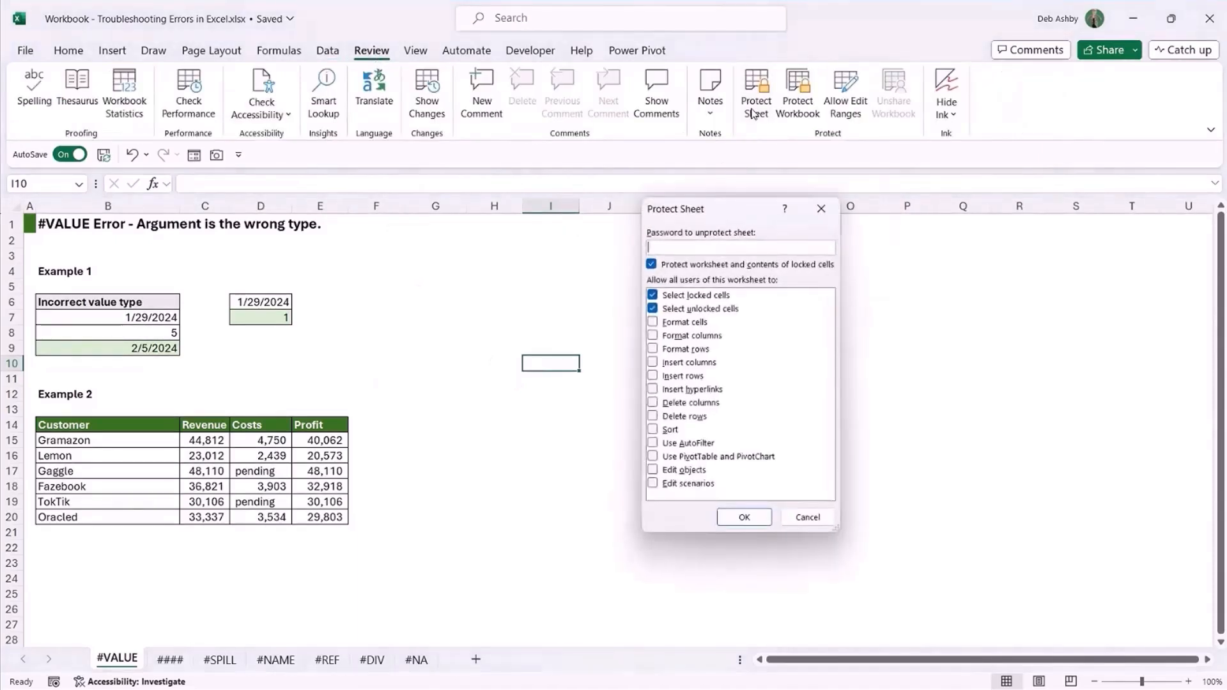
{"action": "left_click", "coordinate": [742, 516]}
{"action": "left_click", "coordinate": [453, 459]}
{"action": "left_click", "coordinate": [622, 423]}
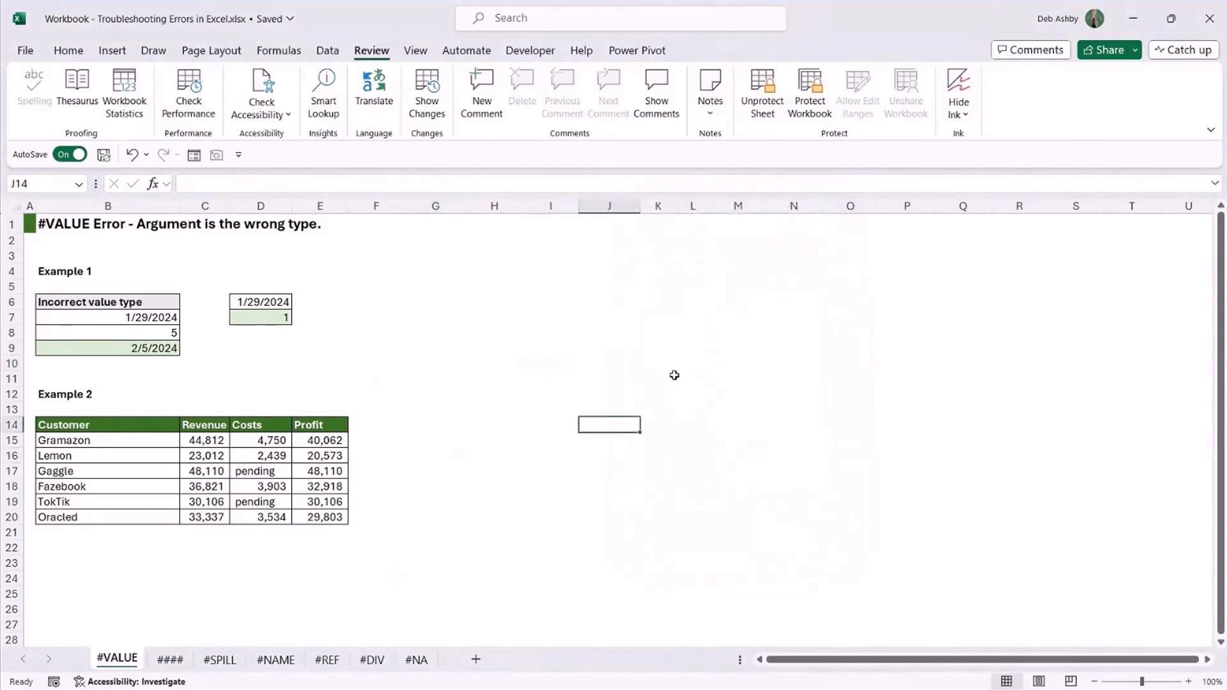
{"action": "key", "text": "a"}
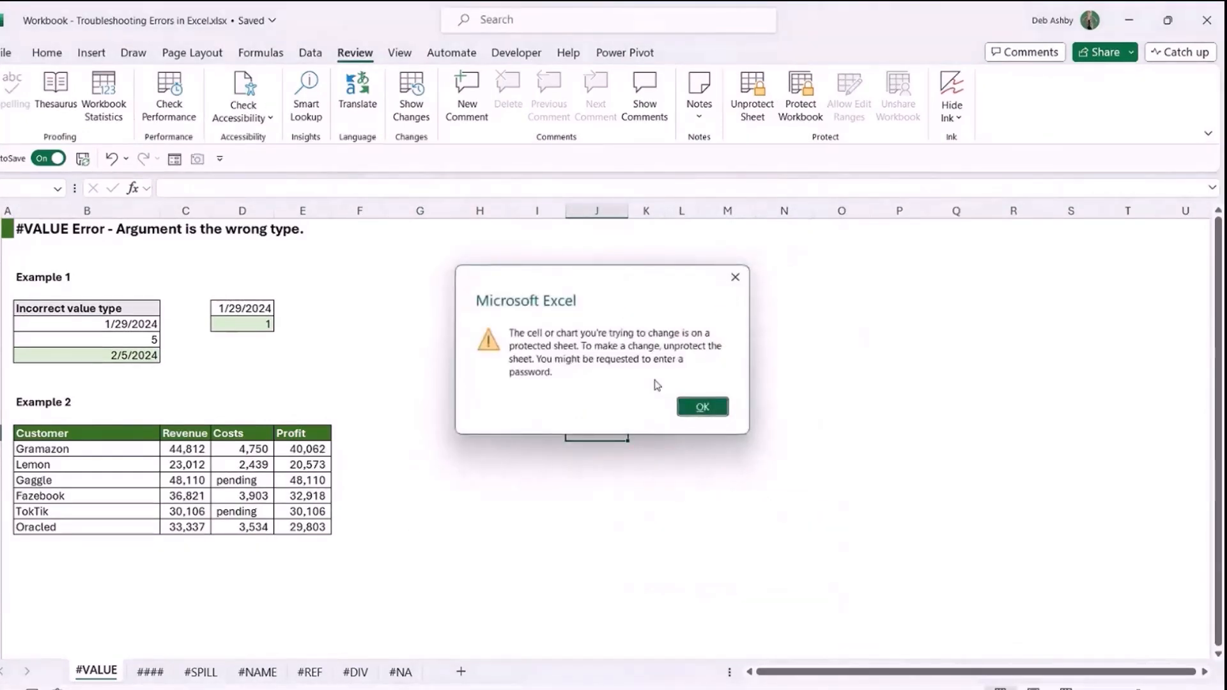
{"action": "left_click", "coordinate": [703, 407]}
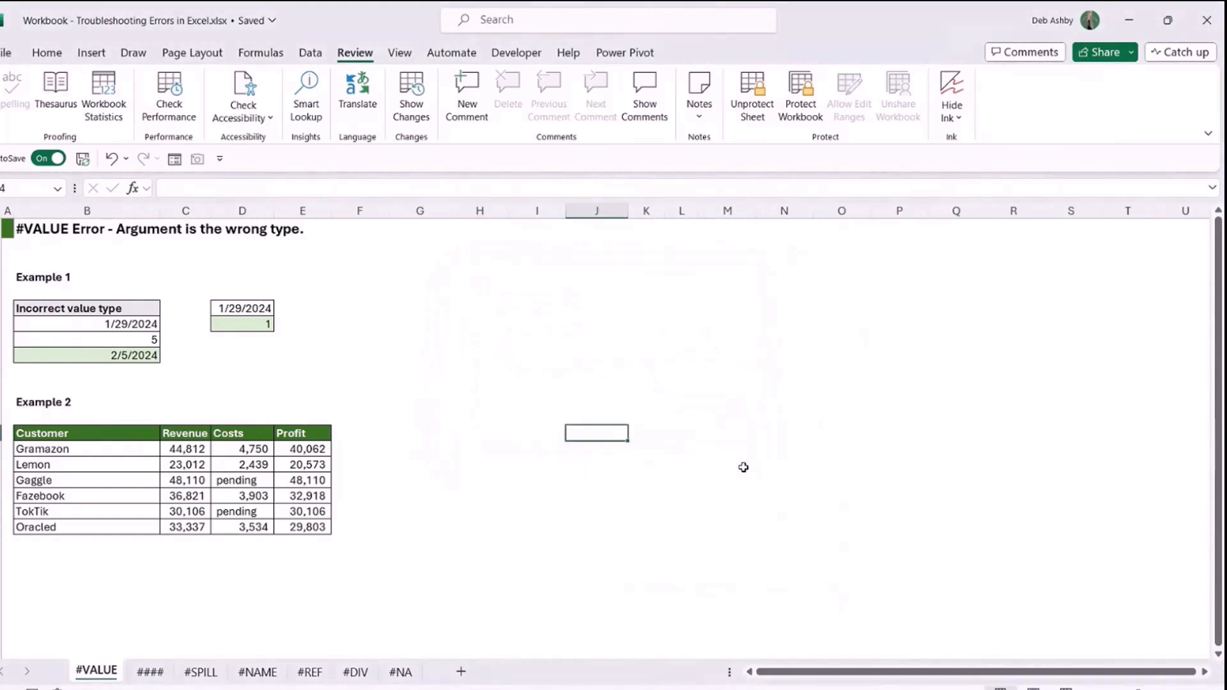
- Select various blank cells across the protected sheet to check whether cell selection is still allowed
{"action": "left_click", "coordinate": [537, 355]}
{"action": "left_click", "coordinate": [727, 355]}
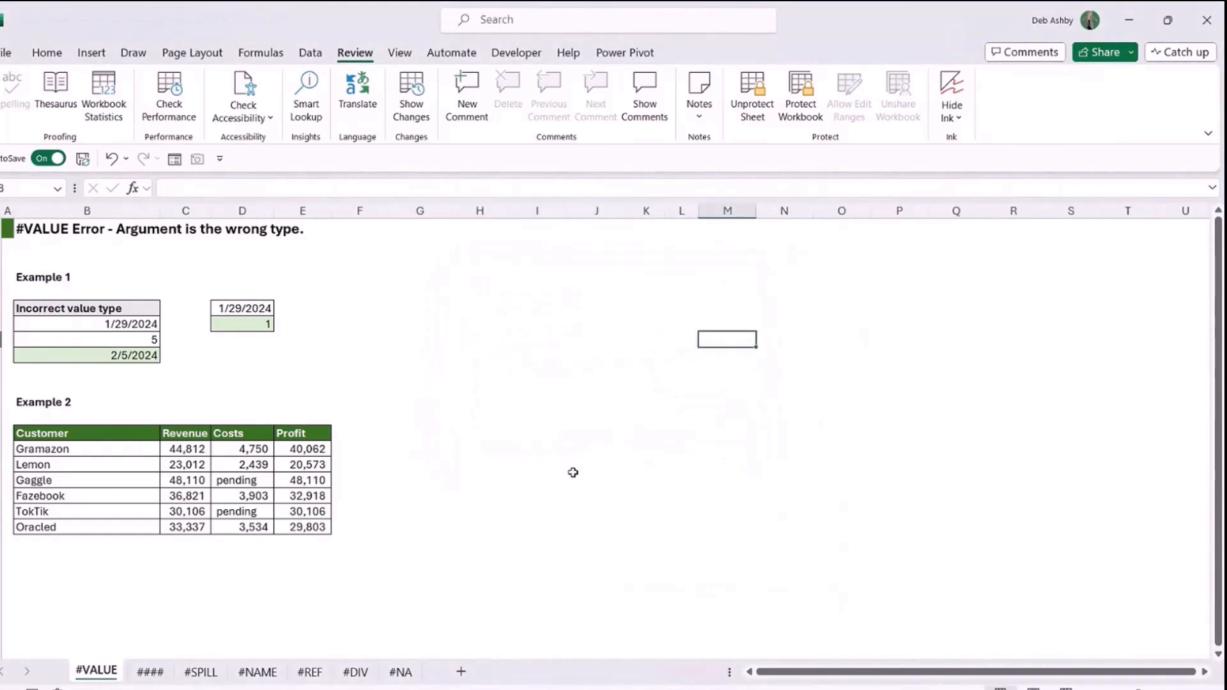
{"action": "left_click", "coordinate": [780, 465]}
{"action": "left_click", "coordinate": [538, 355]}
{"action": "left_click", "coordinate": [444, 295]}
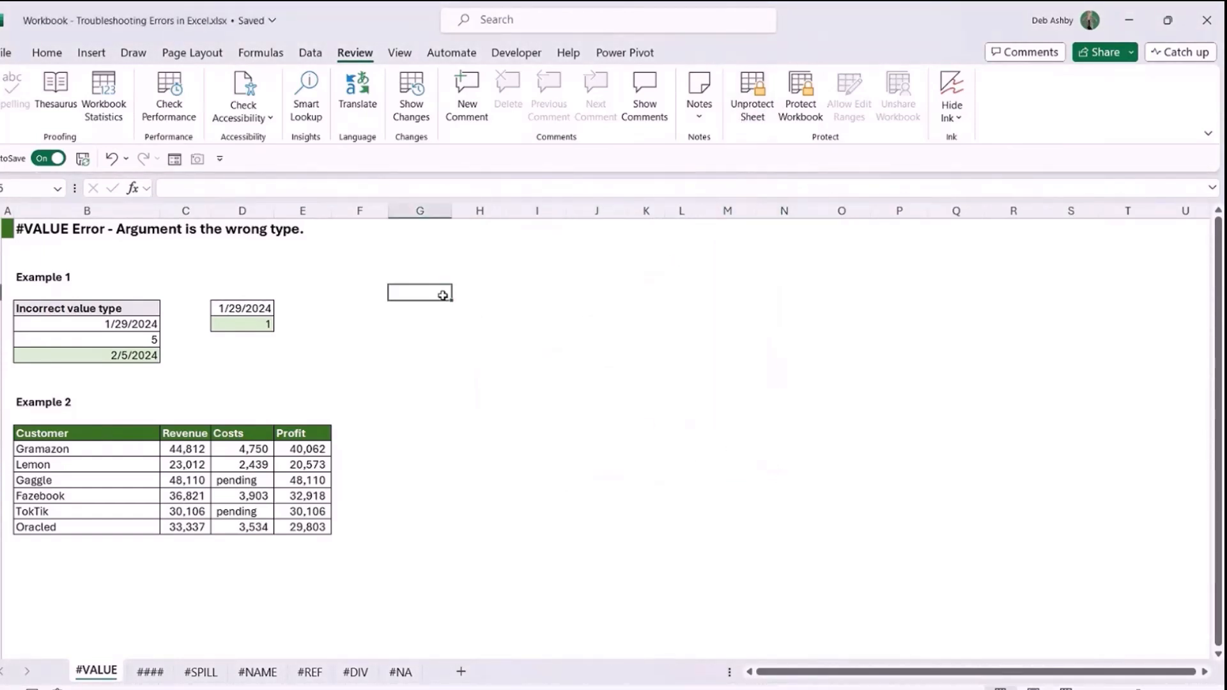
{"action": "left_click", "coordinate": [414, 416]}
{"action": "left_click", "coordinate": [582, 458]}
{"action": "left_click", "coordinate": [643, 358]}
{"action": "left_click", "coordinate": [474, 323]}
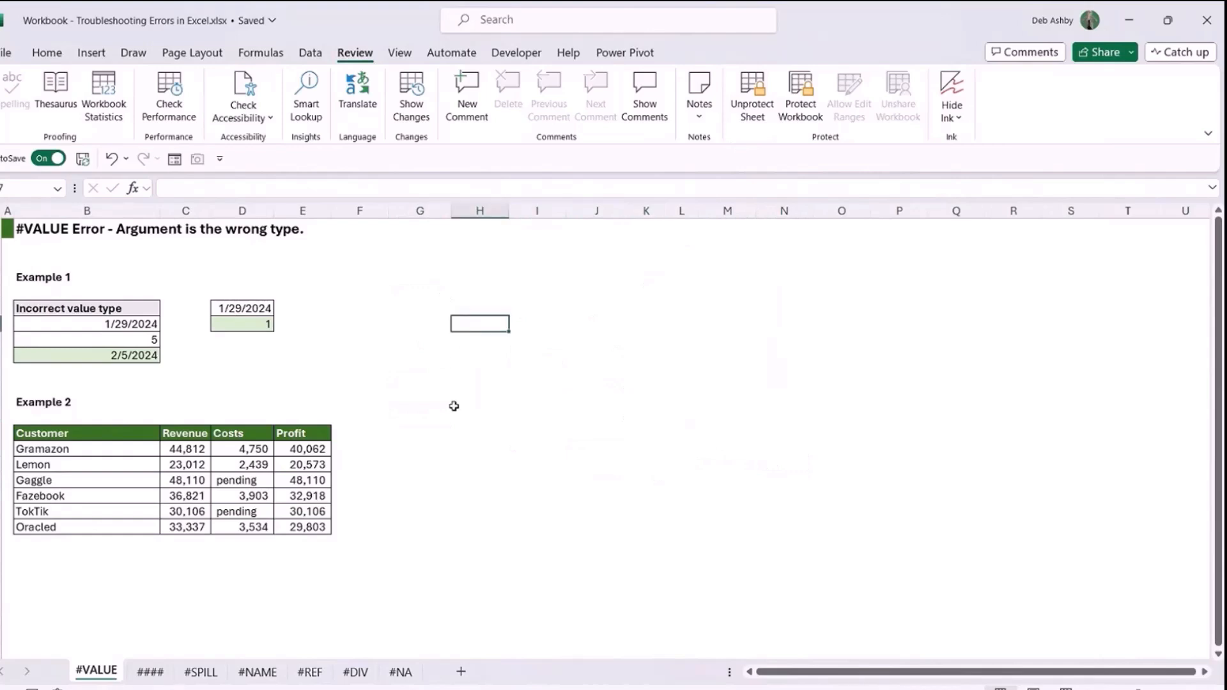
{"action": "left_click", "coordinate": [455, 403]}
{"action": "left_click", "coordinate": [581, 459]}
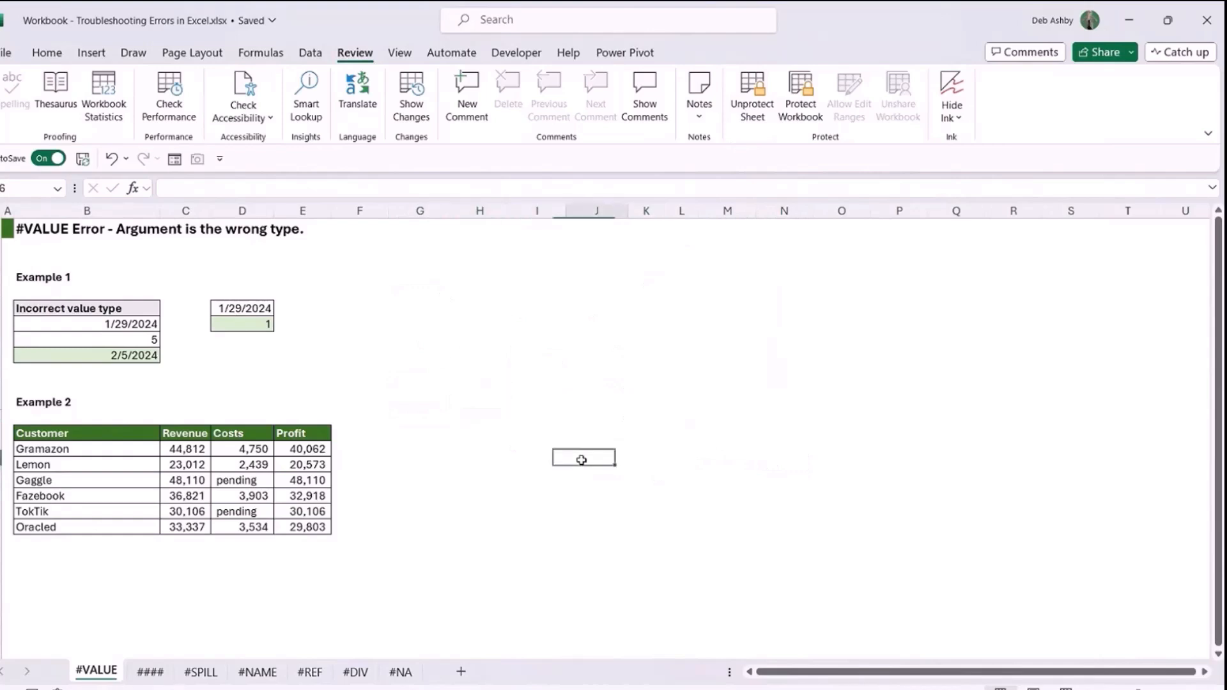
- Reprotect the sheet with selecting locked and unlocked cells both disallowed, then remove the protection
{"action": "left_click", "coordinate": [741, 105]}
{"action": "left_click", "coordinate": [742, 109]}
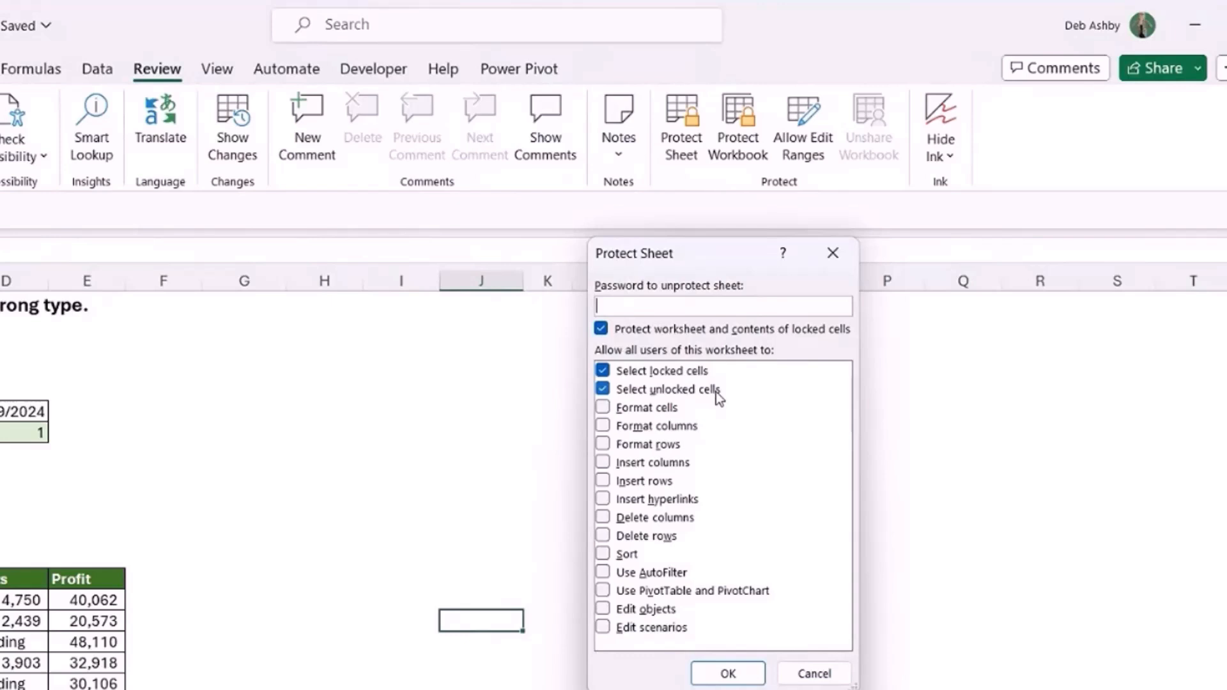
{"action": "left_click", "coordinate": [603, 370]}
{"action": "left_click", "coordinate": [604, 389]}
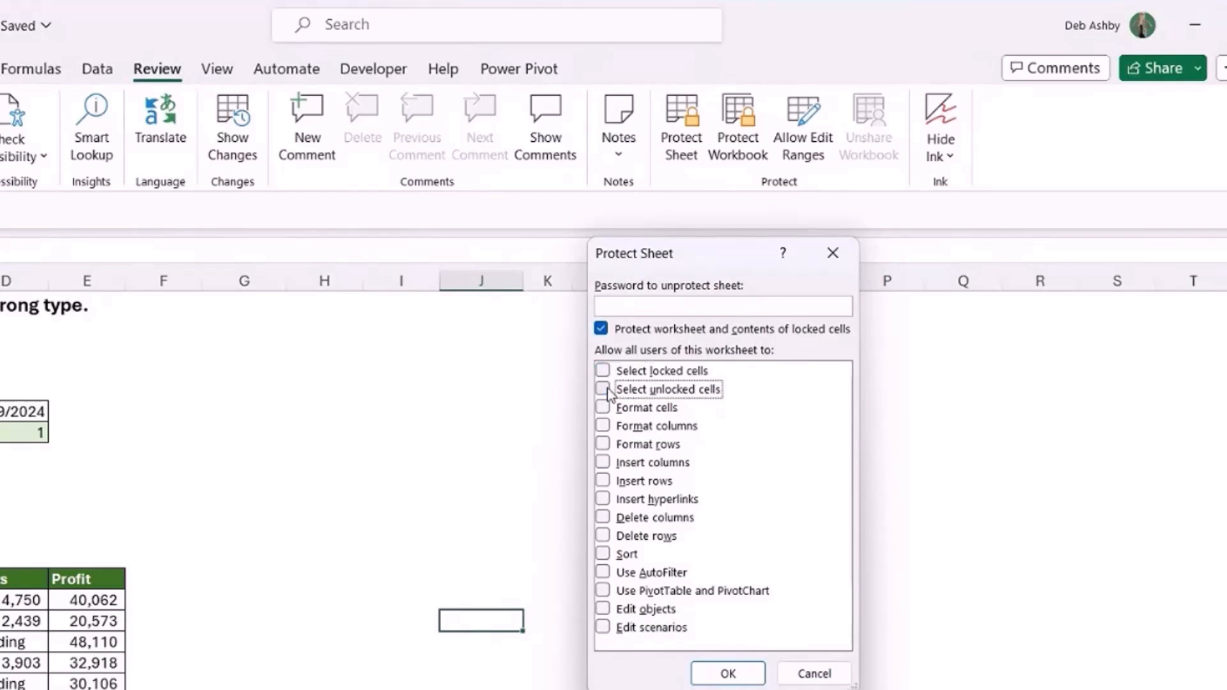
{"action": "left_click", "coordinate": [728, 674]}
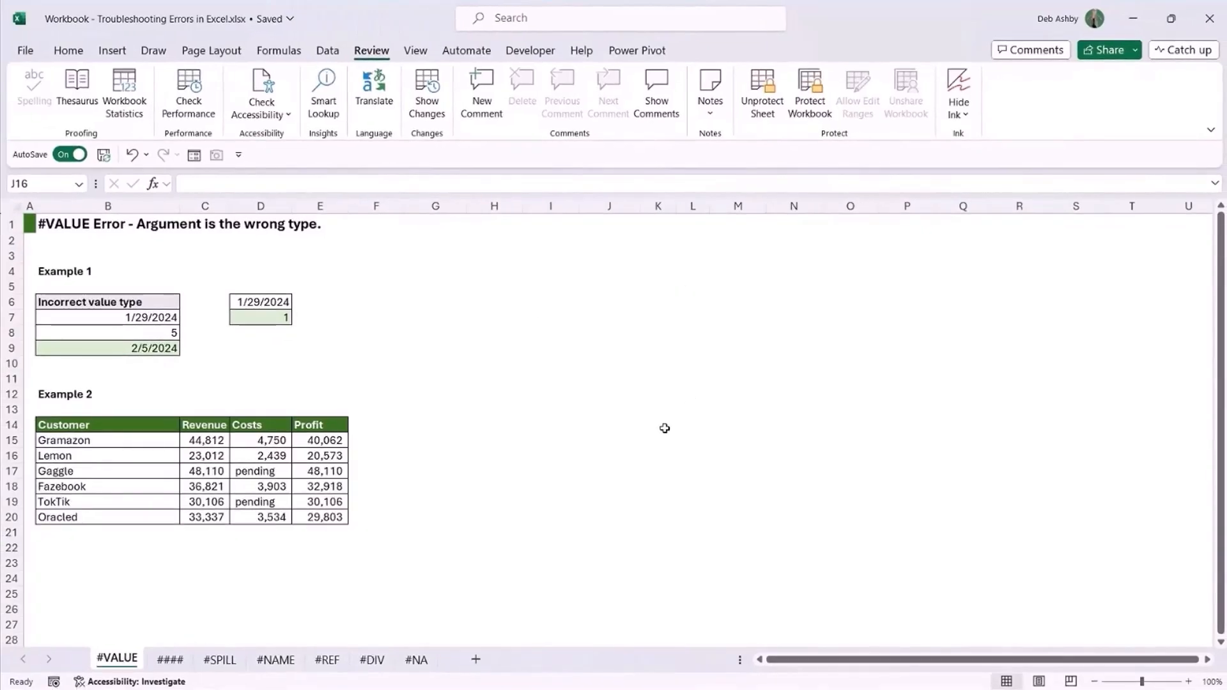
{"action": "left_click", "coordinate": [769, 97]}
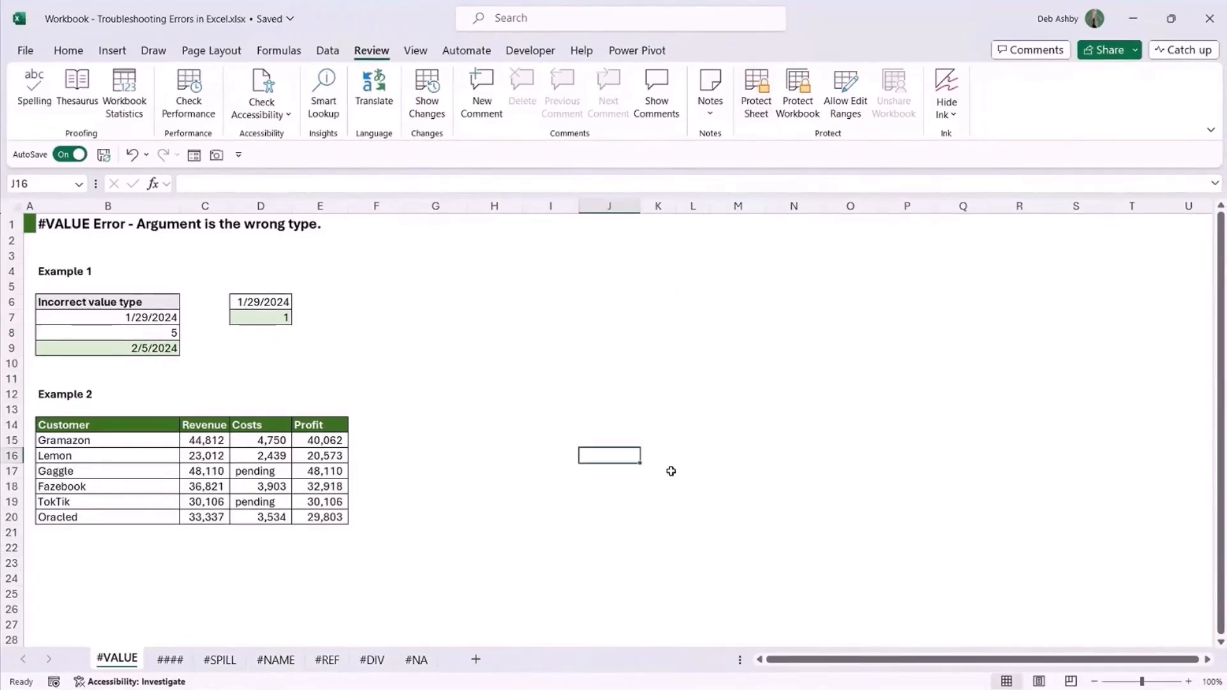
- Review the Profit formulas in E15:E20 against the customer, revenue and cost cells beside them
{"action": "left_click_drag", "start_coordinate": [321, 441], "coordinate": [317, 512]}
{"action": "left_click", "coordinate": [425, 423]}
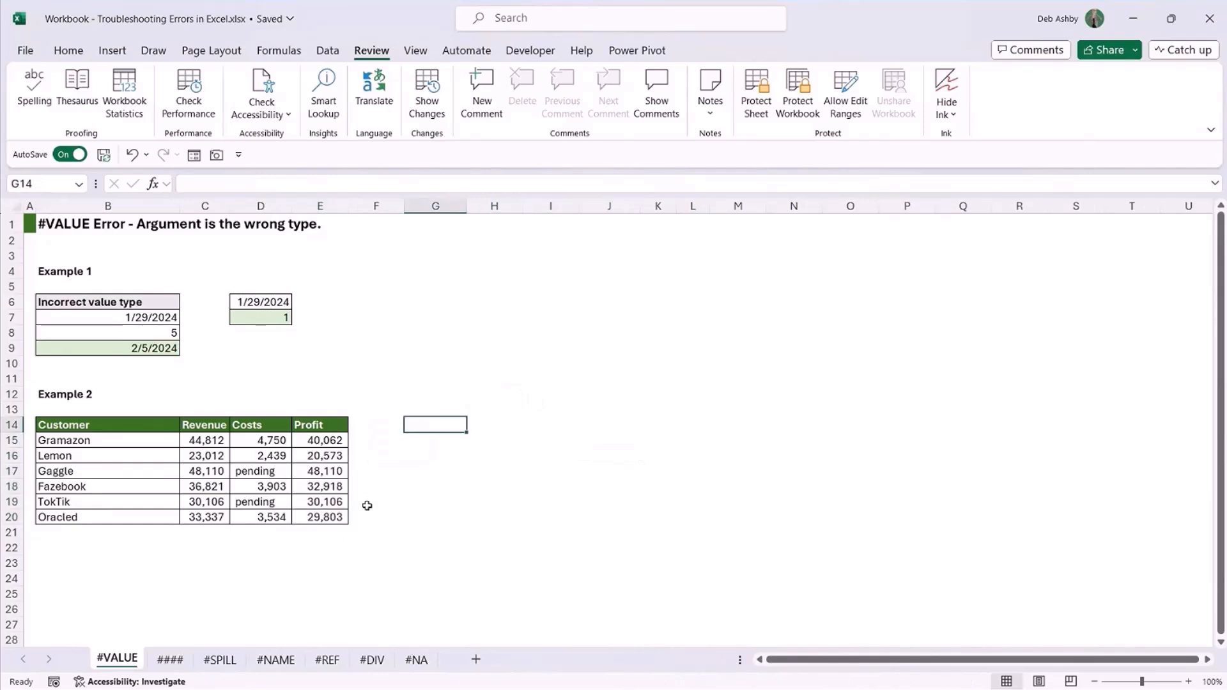
{"action": "left_click_drag", "start_coordinate": [320, 441], "coordinate": [320, 517]}
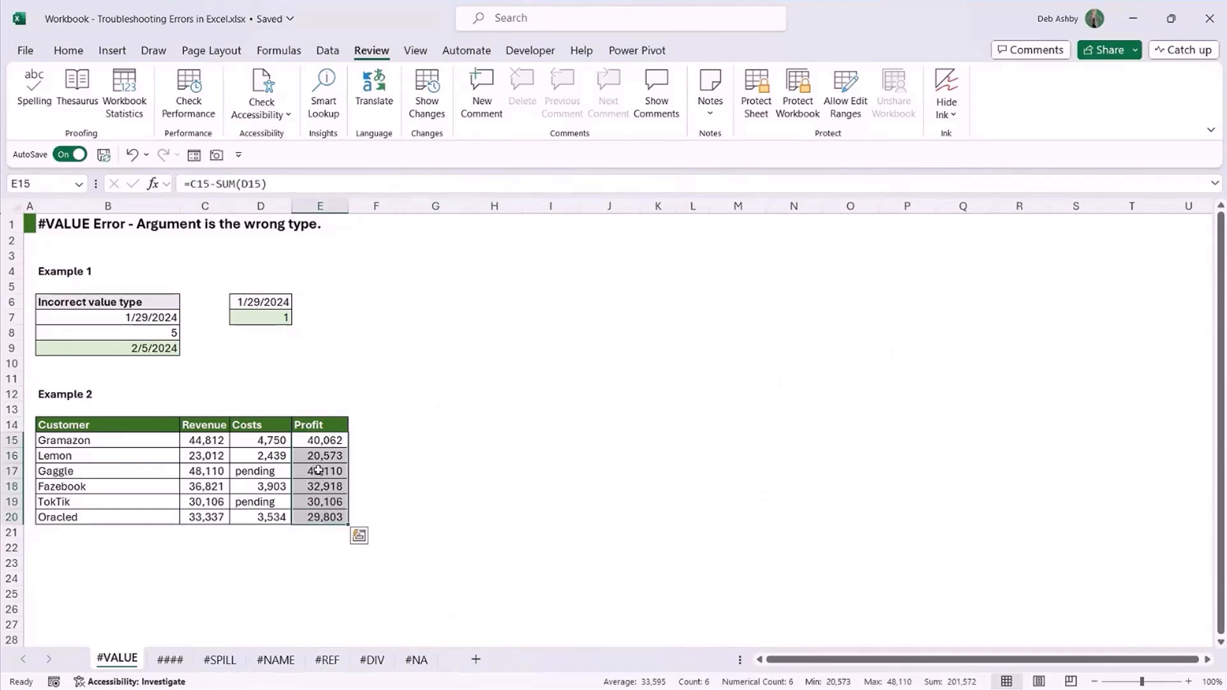
{"action": "left_click", "coordinate": [132, 443]}
{"action": "left_click", "coordinate": [205, 455]}
{"action": "left_click", "coordinate": [256, 502]}
{"action": "left_click", "coordinate": [186, 488]}
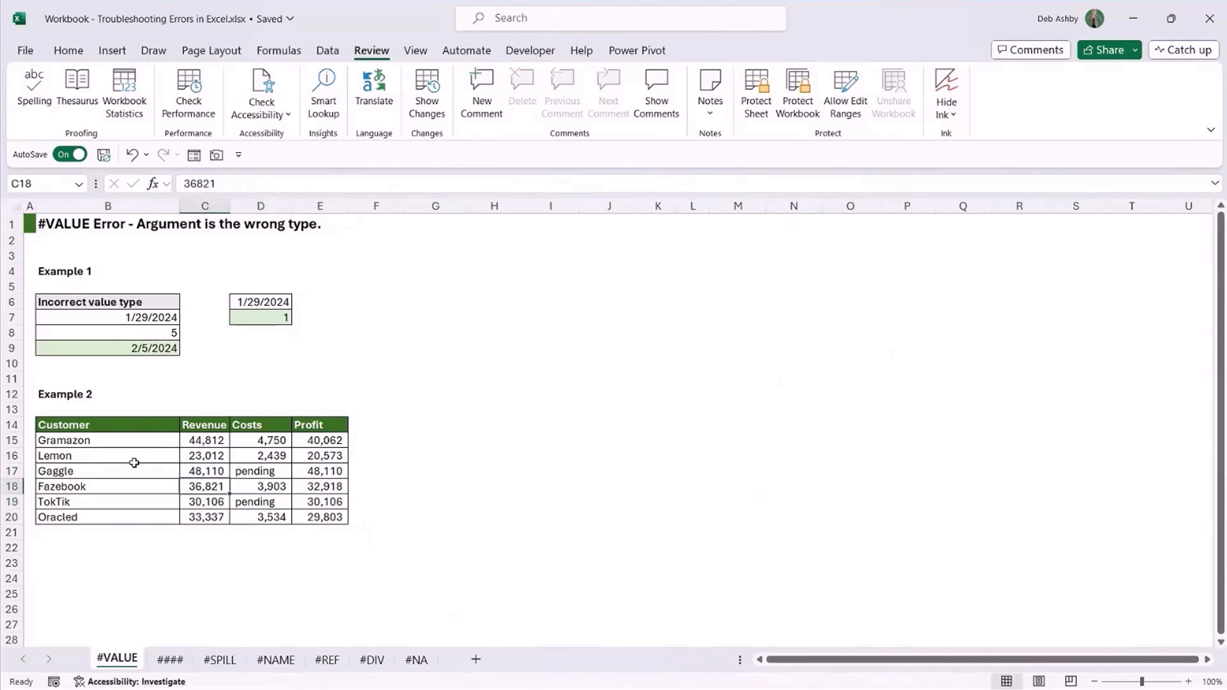
- Turn on the Locked protection option for the customer, revenue and cost cells B15:D20
{"action": "left_click_drag", "start_coordinate": [94, 440], "coordinate": [256, 527]}
{"action": "key", "text": "ctrl+1"}
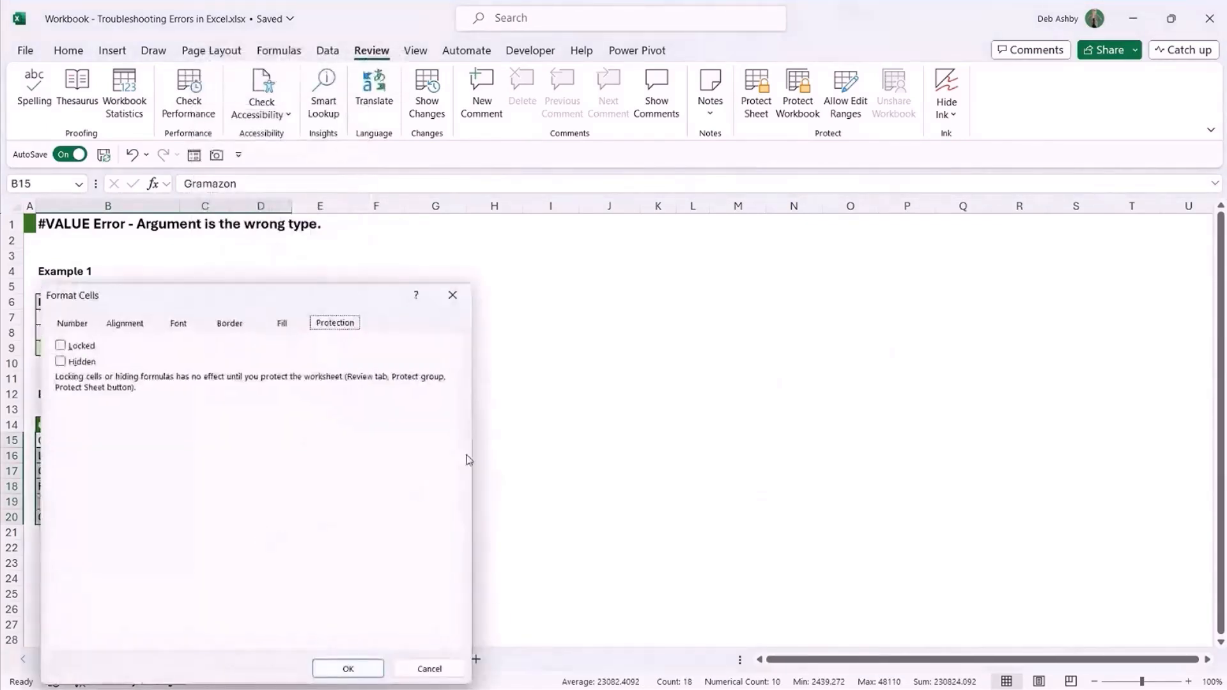
{"action": "left_click_drag", "start_coordinate": [271, 304], "coordinate": [454, 252]}
{"action": "left_click", "coordinate": [243, 295]}
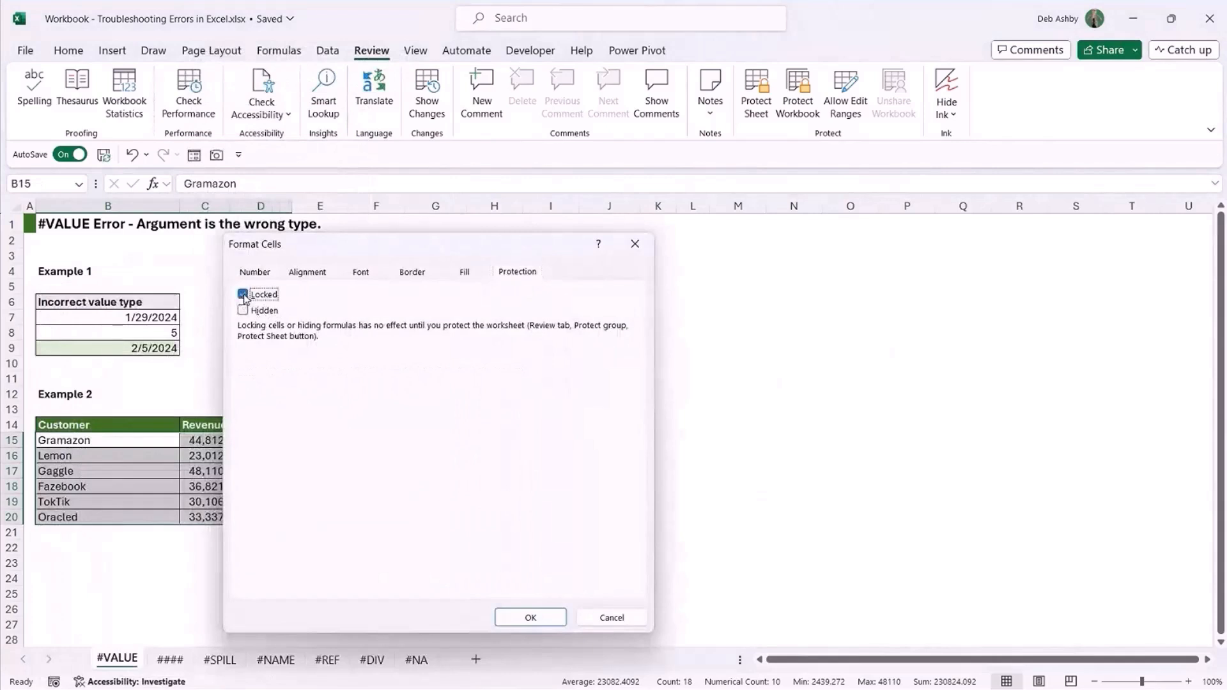
{"action": "left_click", "coordinate": [530, 617]}
{"action": "left_click", "coordinate": [435, 471]}
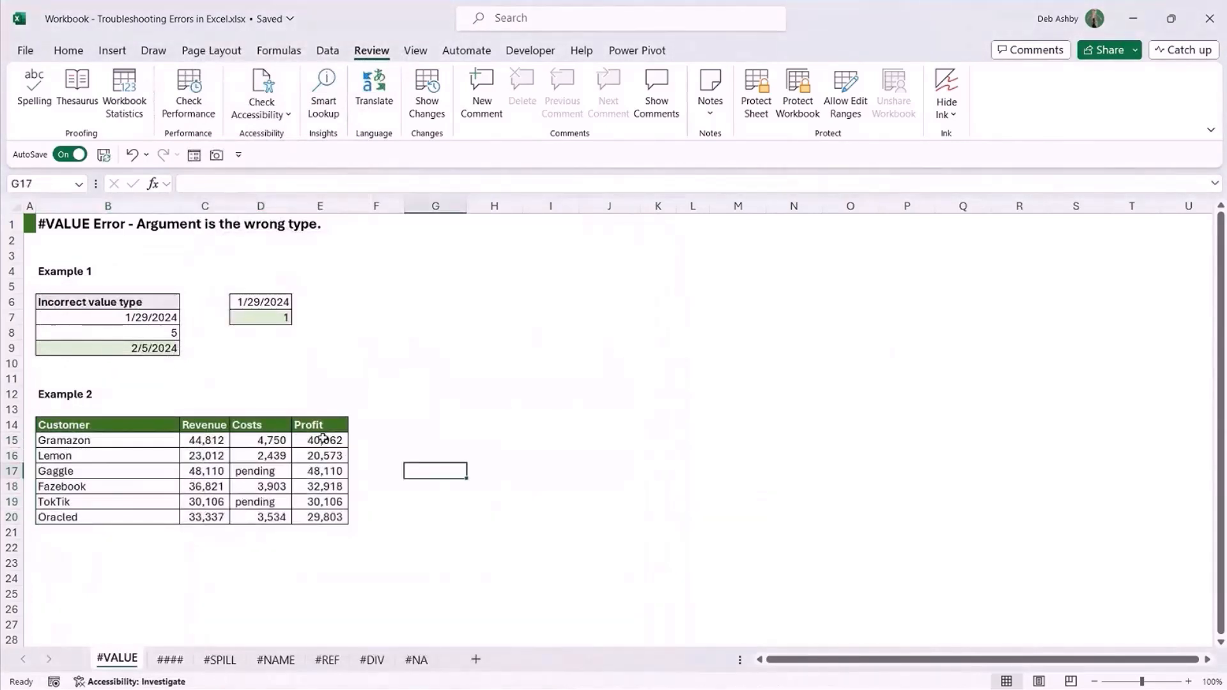
- Keep the Locked option on for the Profit formulas E15:E20 and protect the sheet without a password, allowing locked and unlocked cell selection
{"action": "left_click", "coordinate": [323, 440]}
{"action": "left_click_drag", "start_coordinate": [329, 439], "coordinate": [323, 517]}
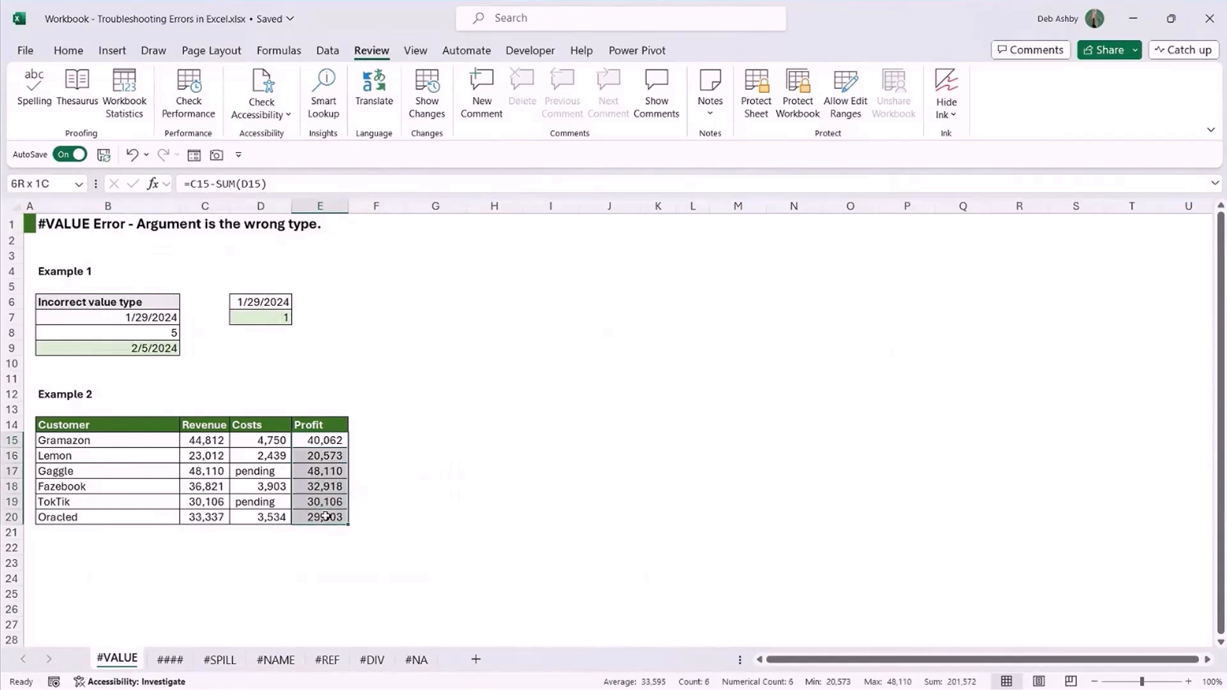
{"action": "right_click", "coordinate": [319, 516]}
{"action": "left_click", "coordinate": [386, 537]}
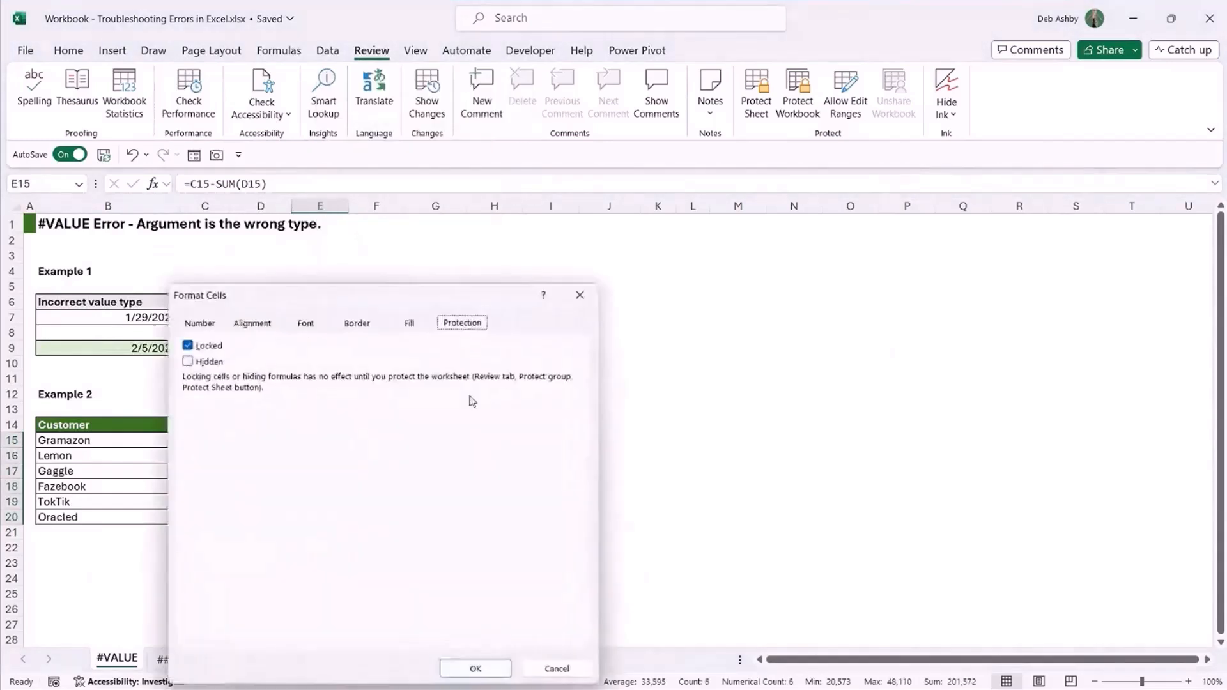
{"action": "left_click", "coordinate": [474, 667]}
{"action": "left_click", "coordinate": [763, 112]}
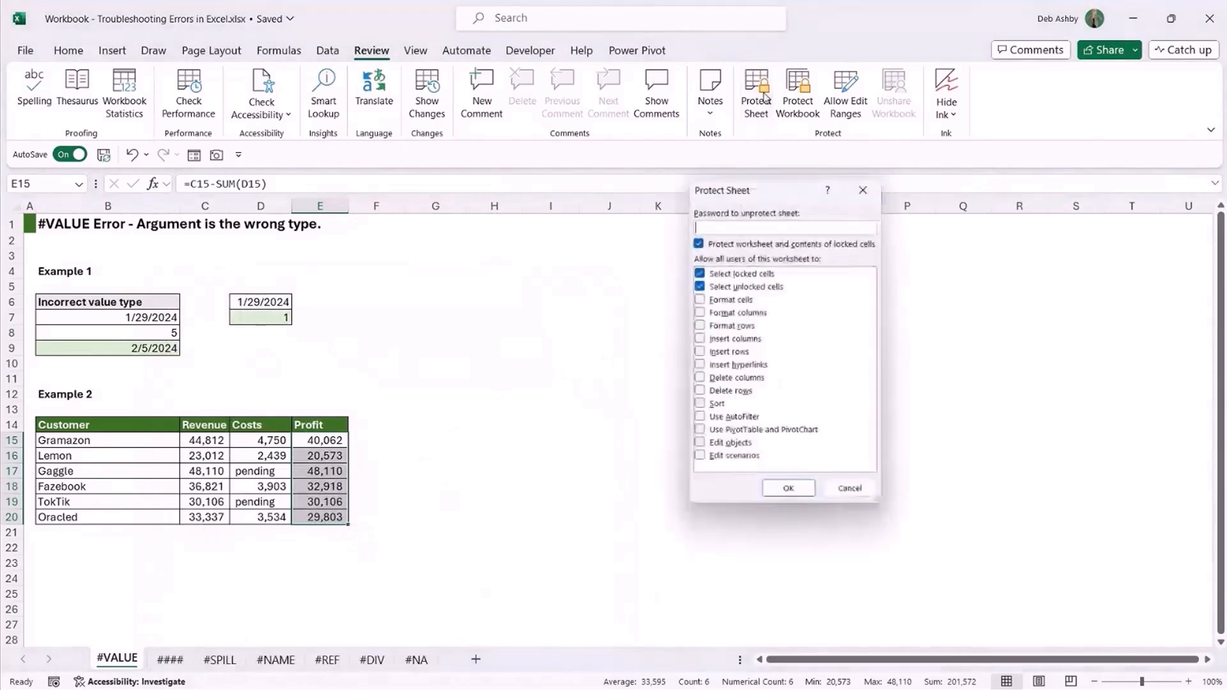
{"action": "left_click", "coordinate": [790, 496]}
- Select cells across the protected customer table and try to edit the Profit formula in E16
{"action": "left_click", "coordinate": [494, 446]}
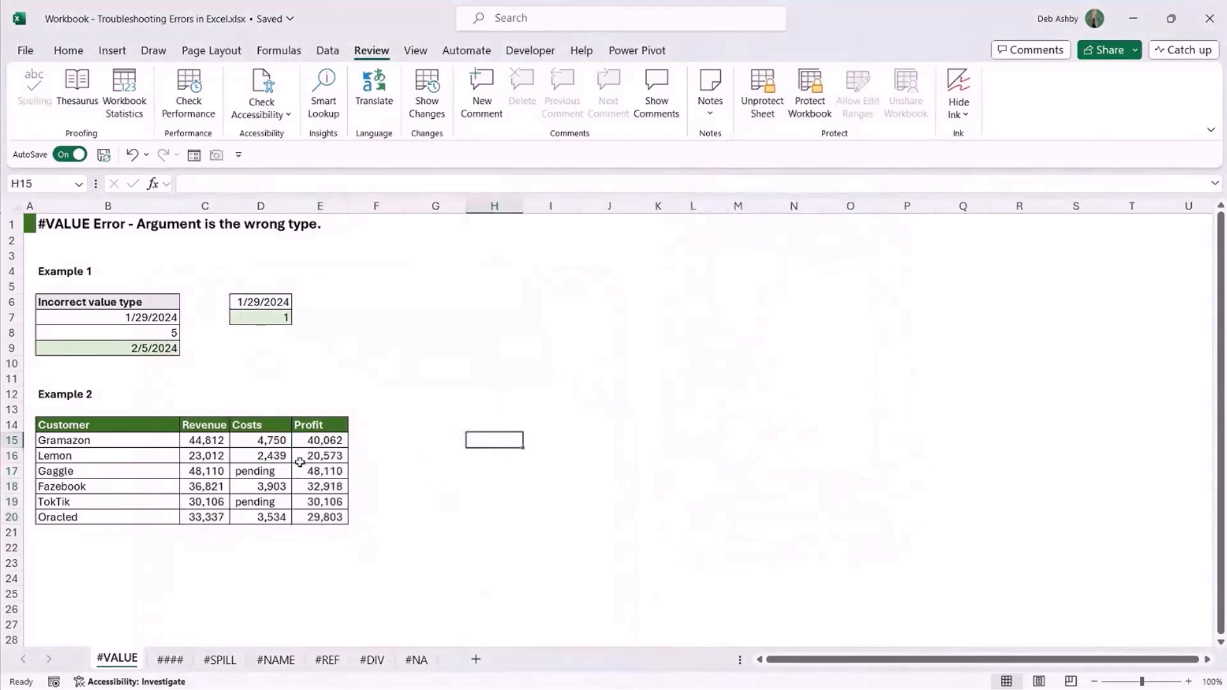
{"action": "left_click", "coordinate": [259, 470]}
{"action": "left_click", "coordinate": [203, 457]}
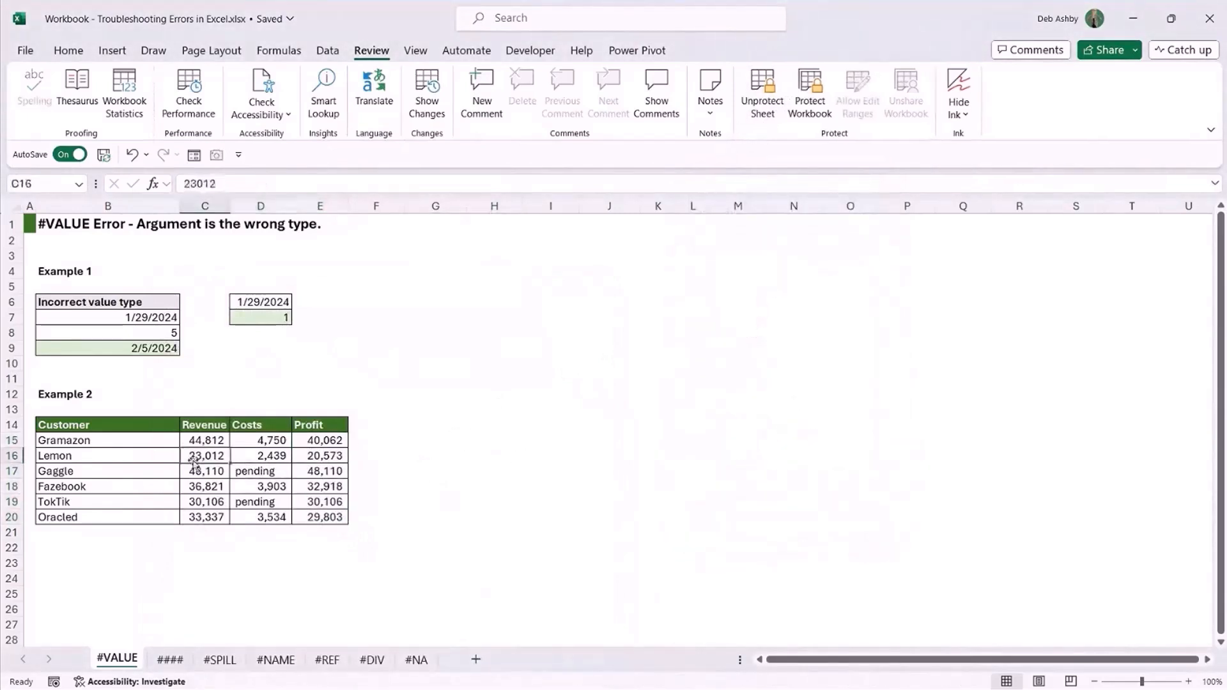
{"action": "left_click", "coordinate": [144, 459]}
{"action": "left_click", "coordinate": [326, 456]}
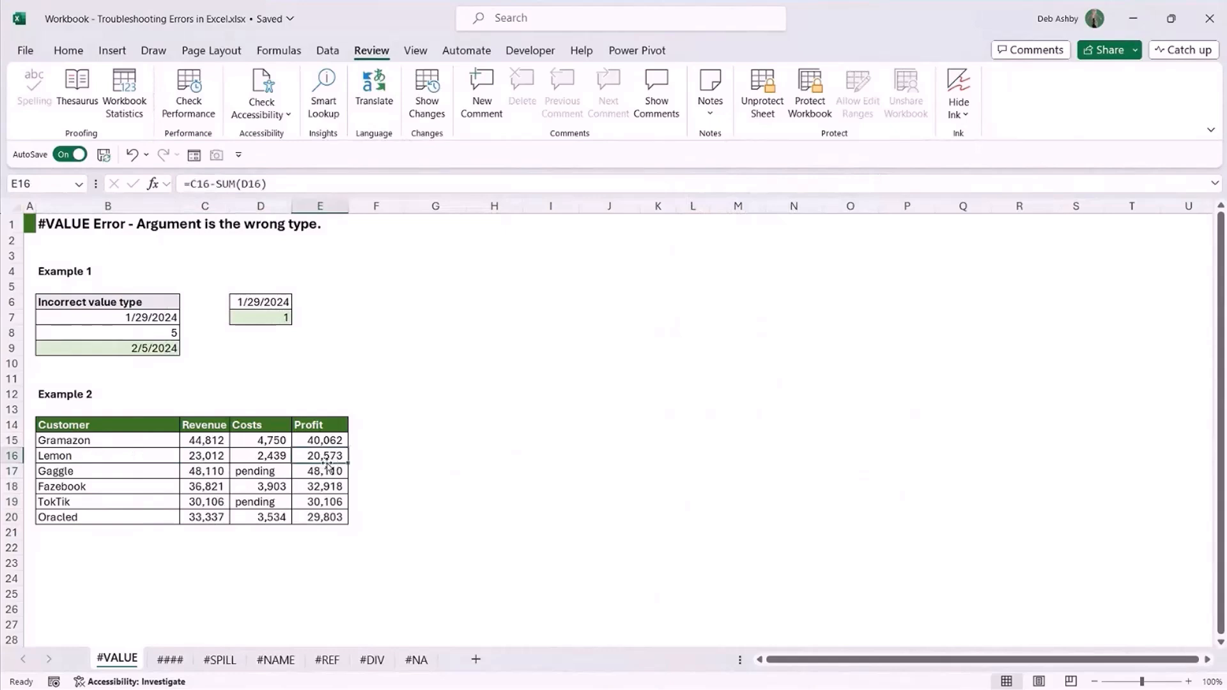
{"action": "double_click", "coordinate": [328, 459]}
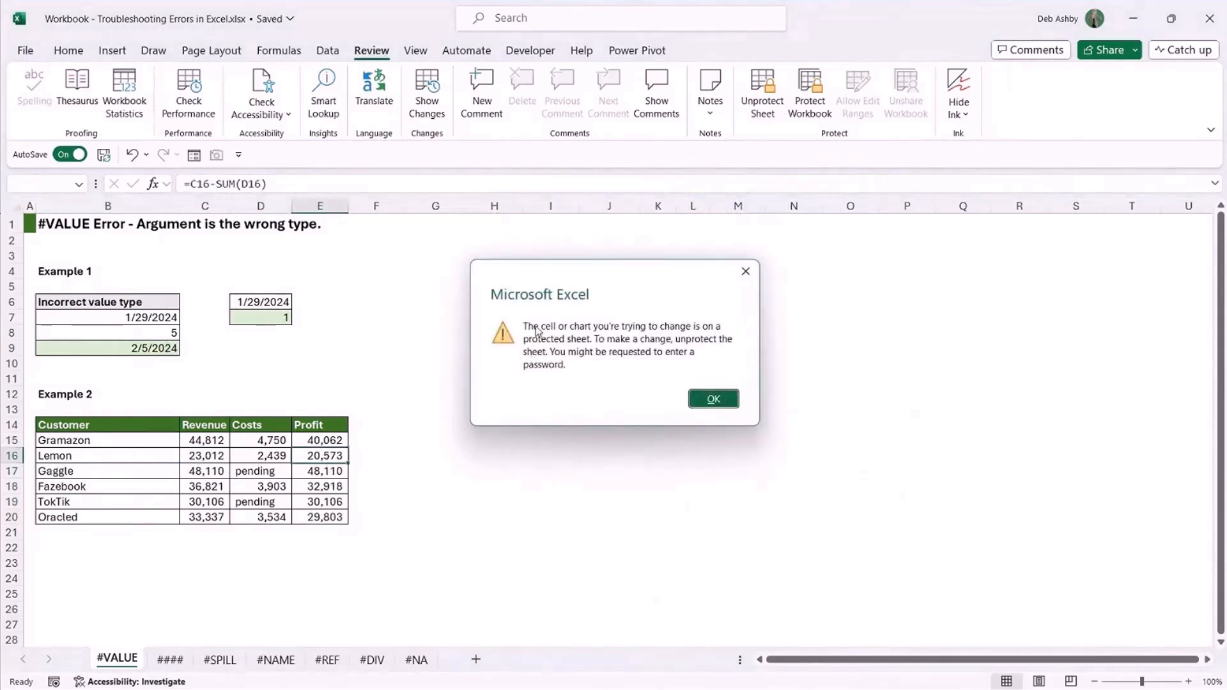
{"action": "left_click", "coordinate": [725, 403]}
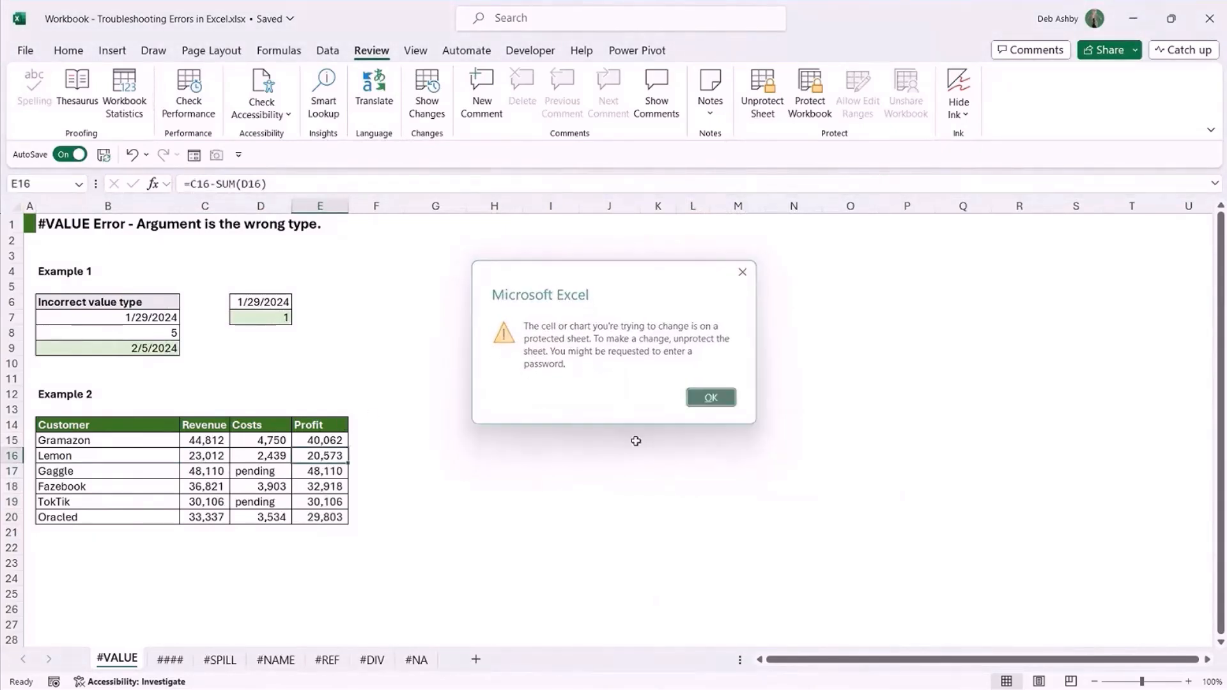
- Append "dffgdfg" to the customer name Lemon in B16 to test editing unlocked cells
{"action": "double_click", "coordinate": [73, 456]}
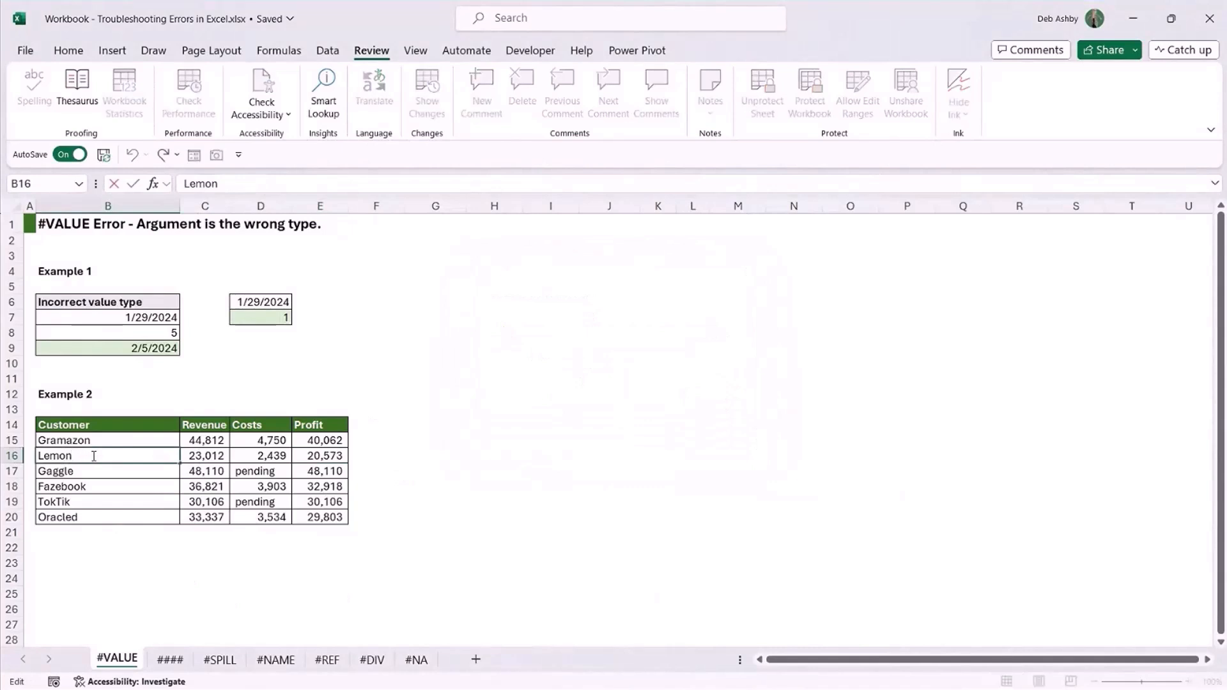
{"action": "type", "text": "dffgdfg"}
{"action": "key", "text": "Return"}
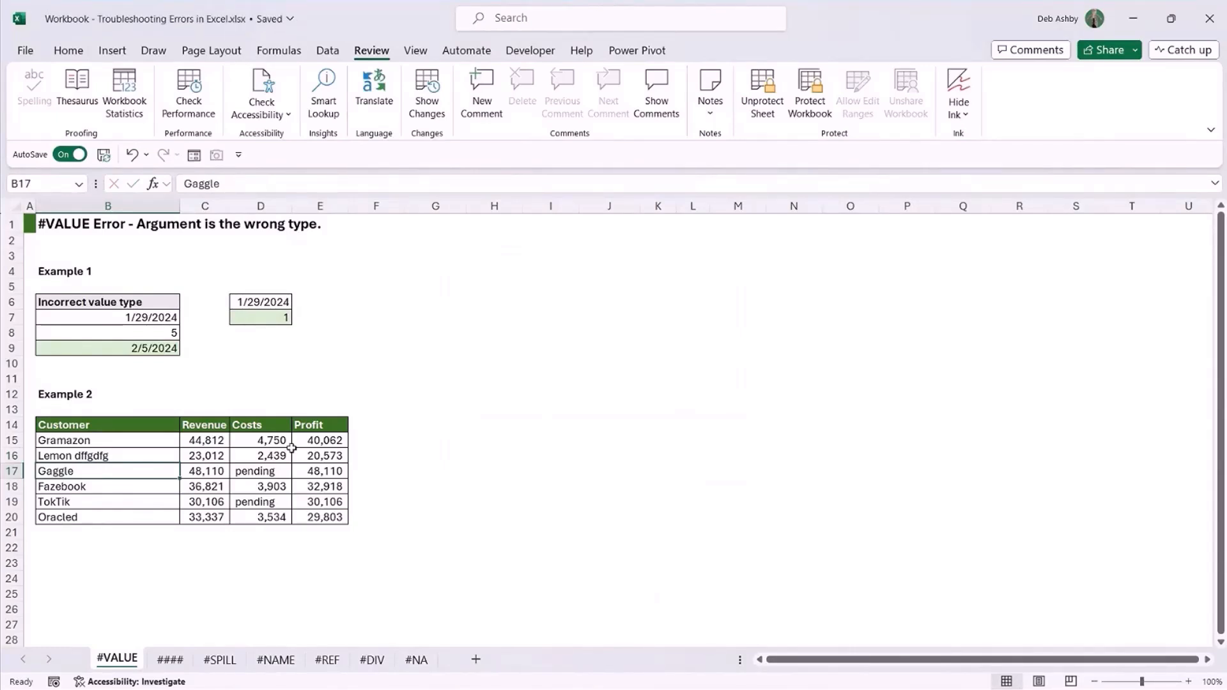
{"action": "left_click", "coordinate": [616, 429]}
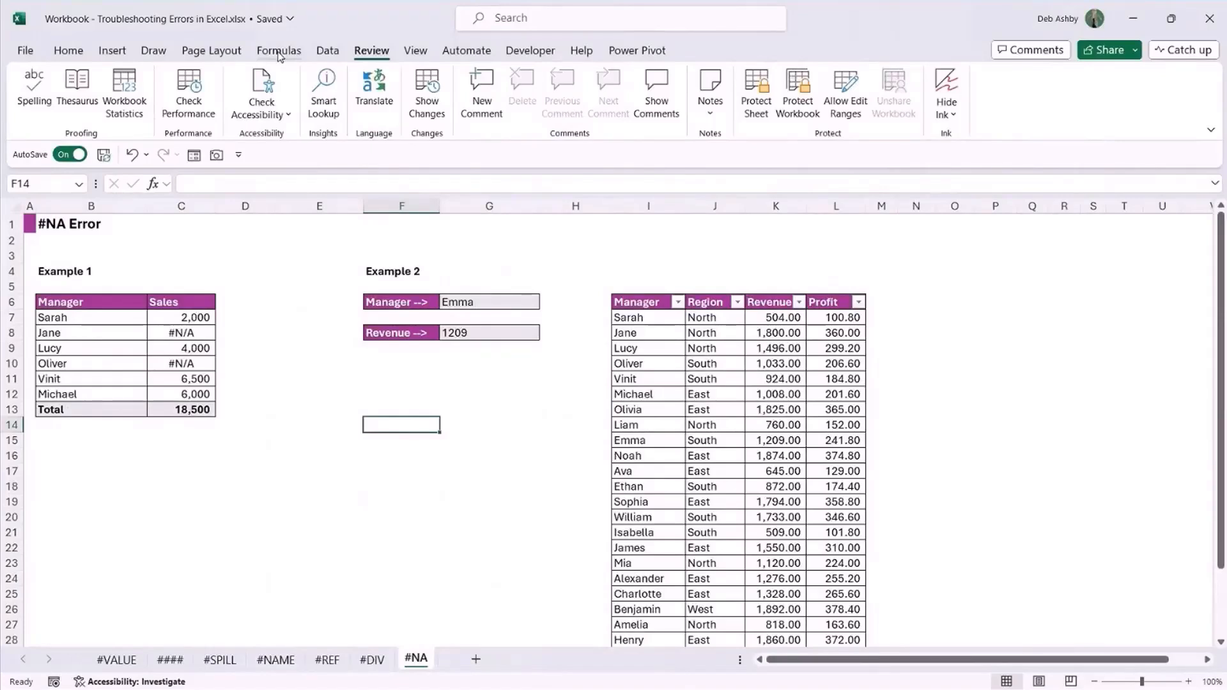
- Trace the precedents of the Revenue lookup formula in G8 on the #NA sheet, and remove the tracer arrows
{"action": "left_click", "coordinate": [280, 54]}
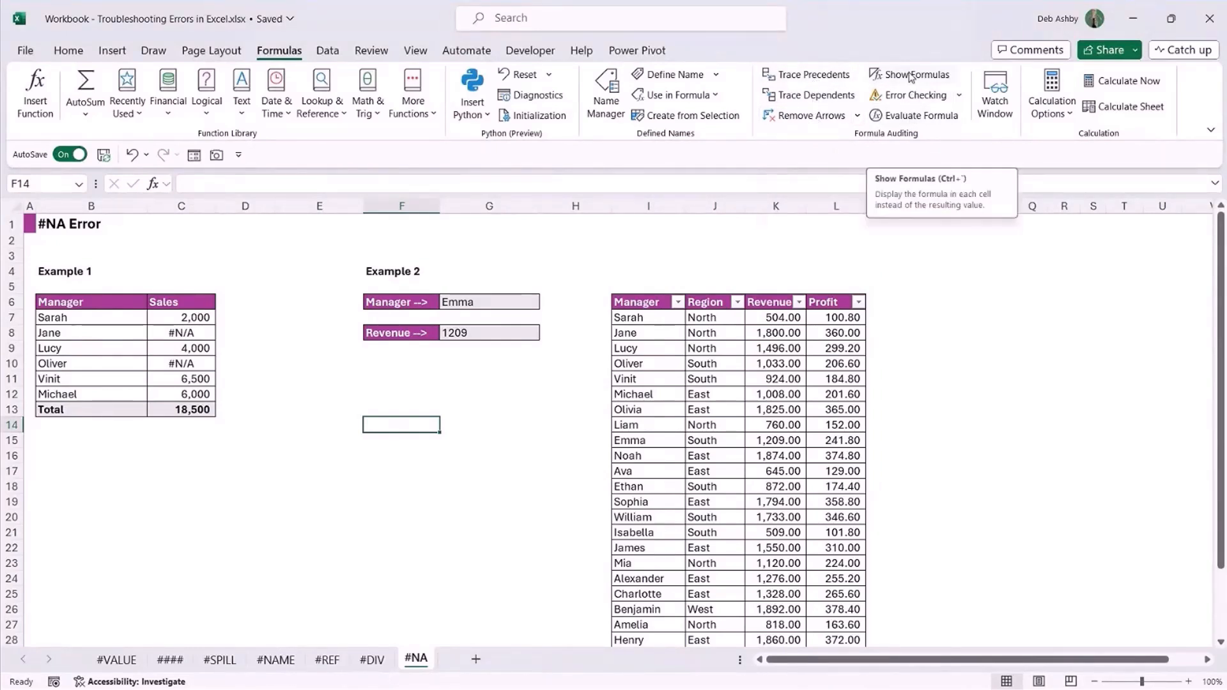
{"action": "left_click", "coordinate": [502, 335]}
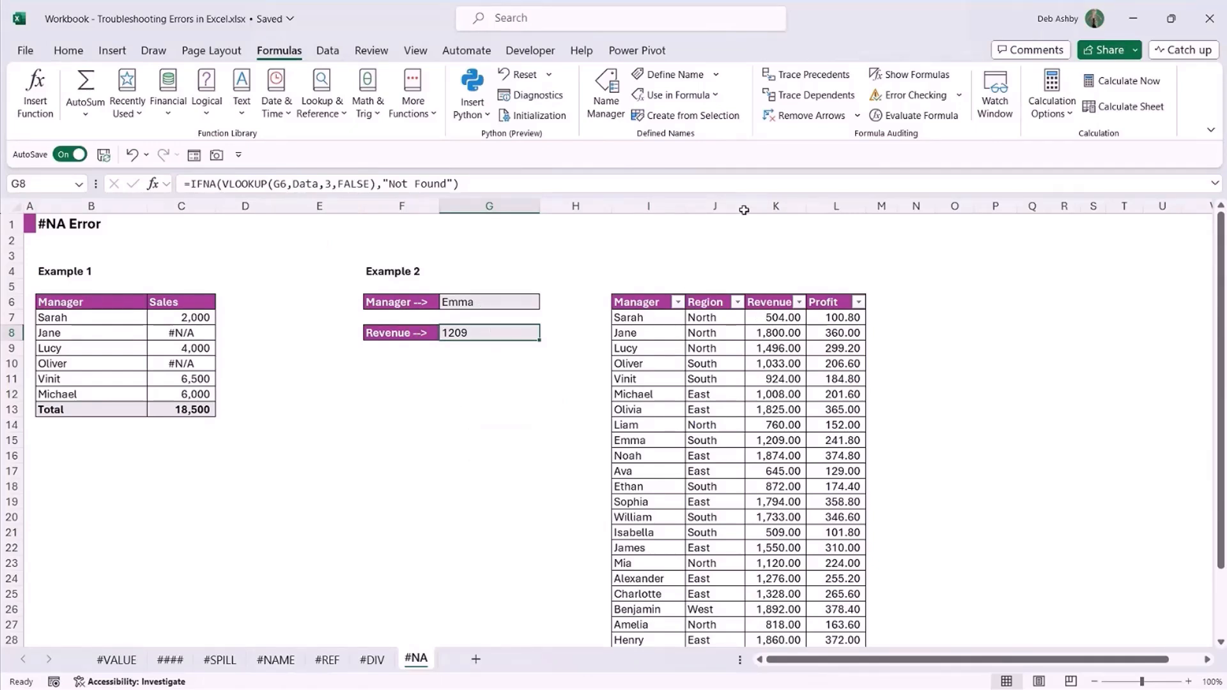
{"action": "left_click", "coordinate": [811, 78]}
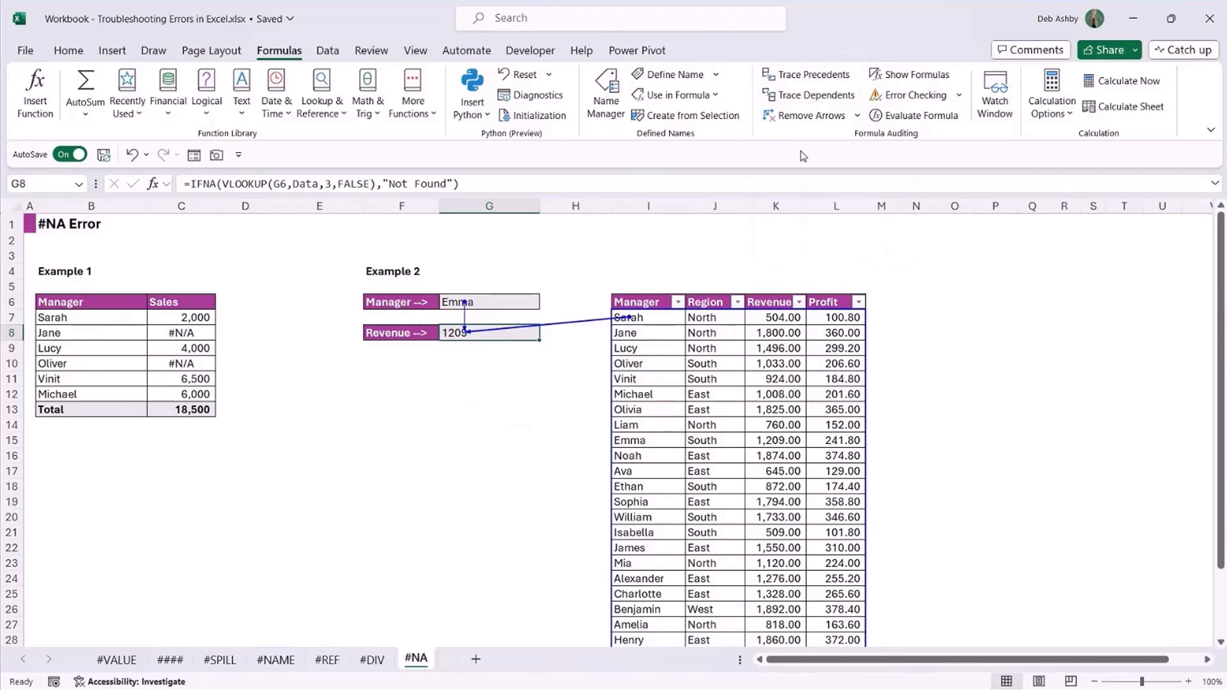
{"action": "left_click", "coordinate": [793, 121]}
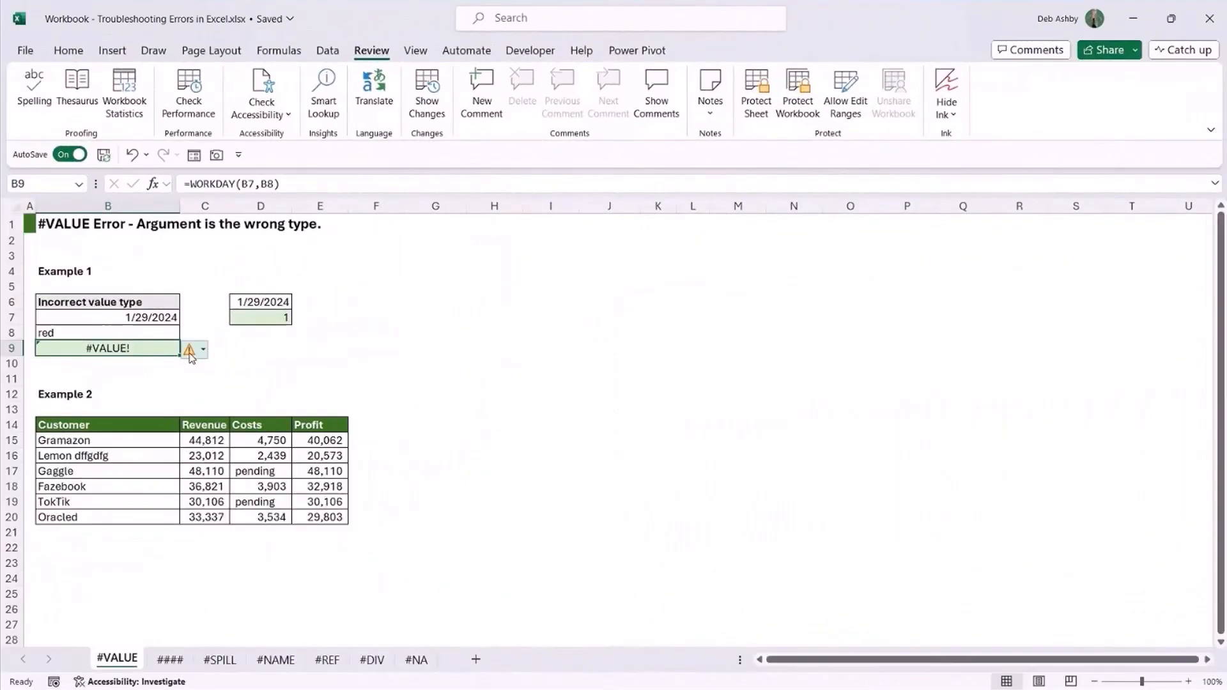
- Check the error explanation and the available error options for the WORKDAY formula in B9
{"action": "mouse_move", "coordinate": [191, 356]}
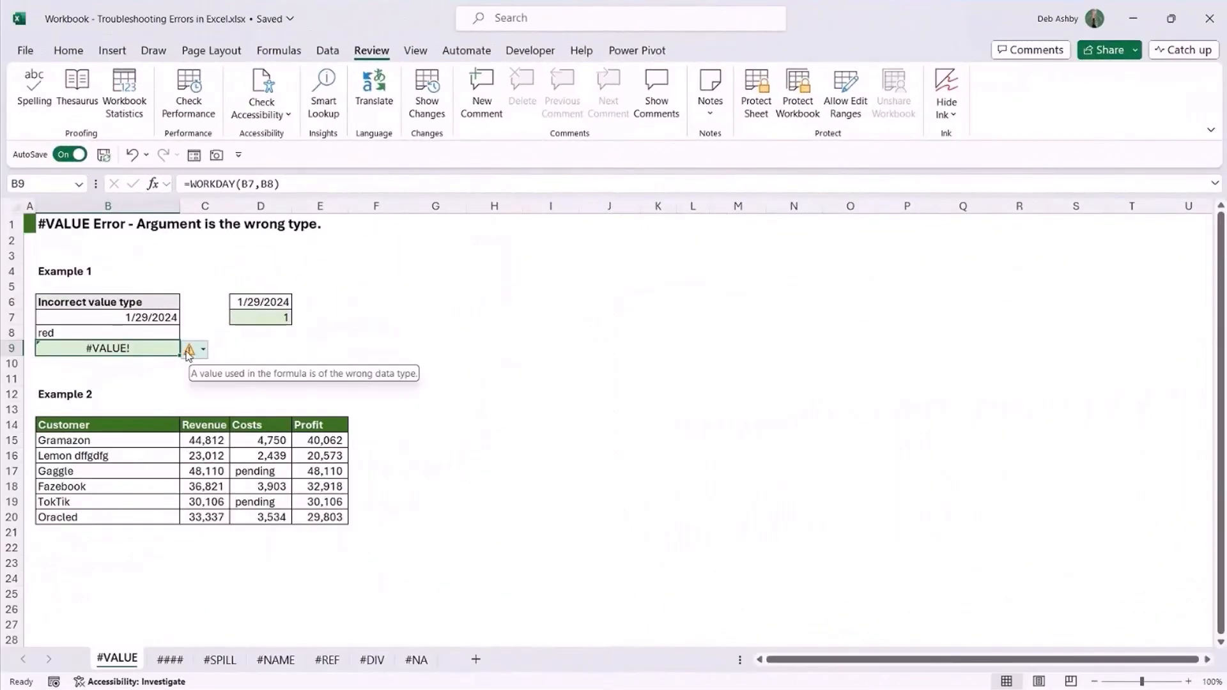
{"action": "left_click", "coordinate": [203, 352]}
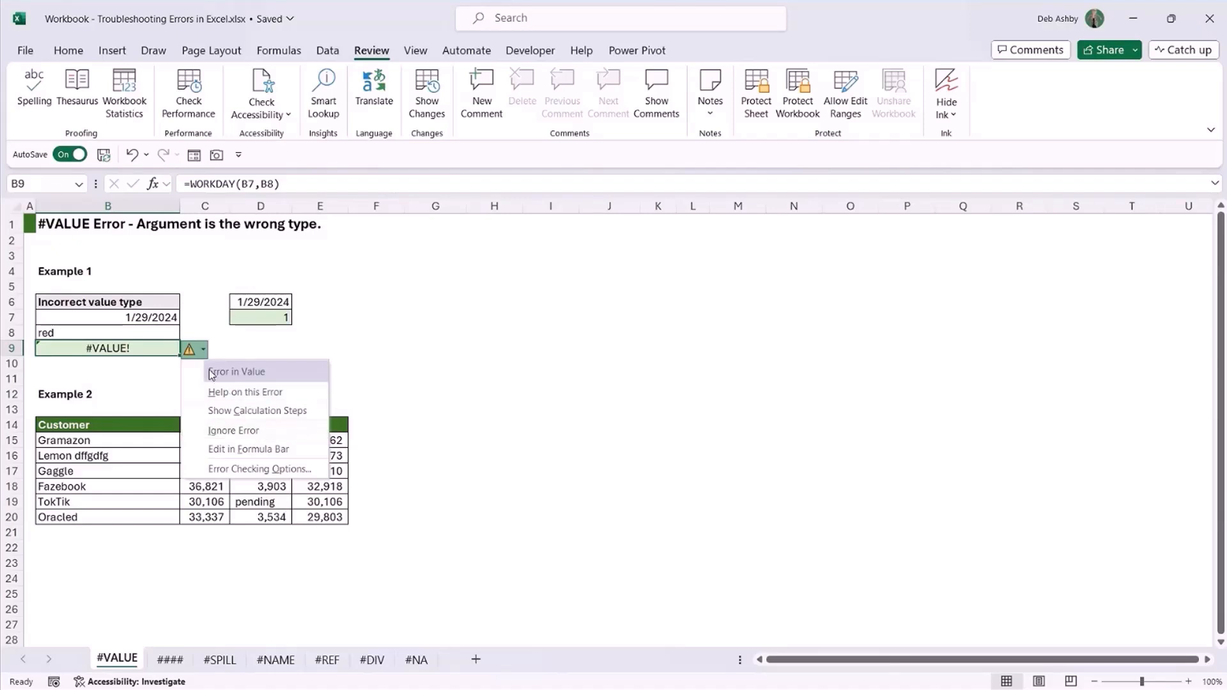
{"action": "left_click", "coordinate": [166, 355]}
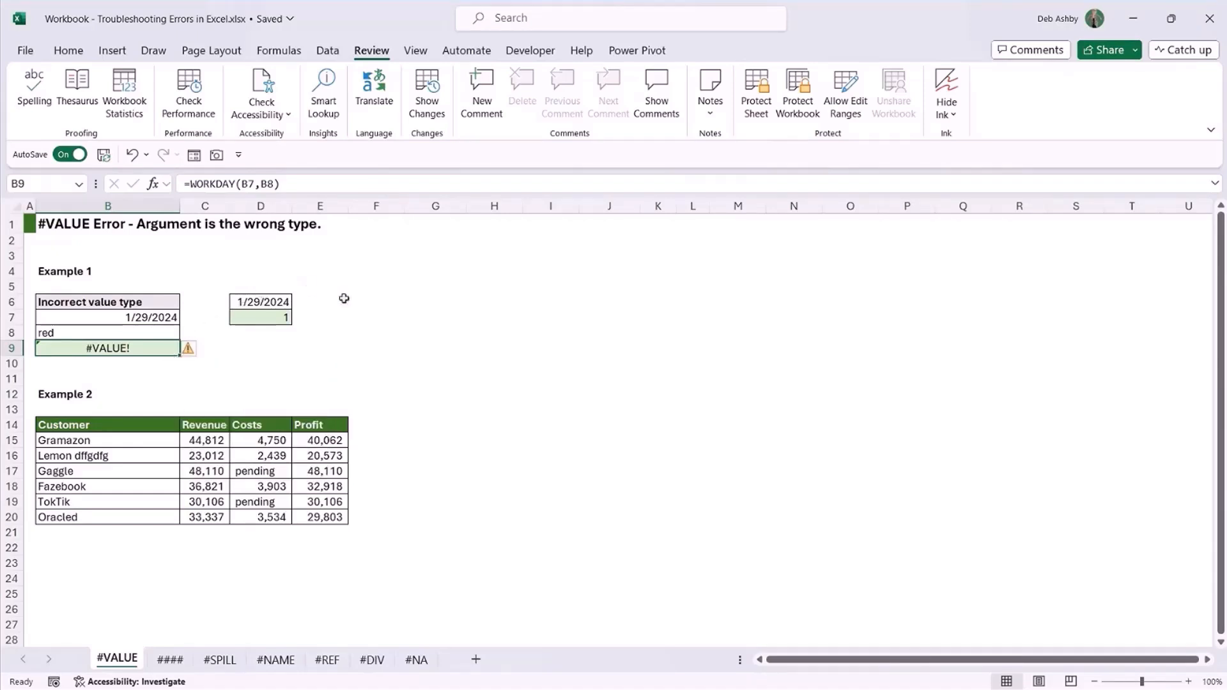
- Run Error Checking on B9 and evaluate its WORKDAY formula through the calculation steps, then close both dialogs
{"action": "left_click", "coordinate": [280, 51]}
{"action": "left_click", "coordinate": [920, 100]}
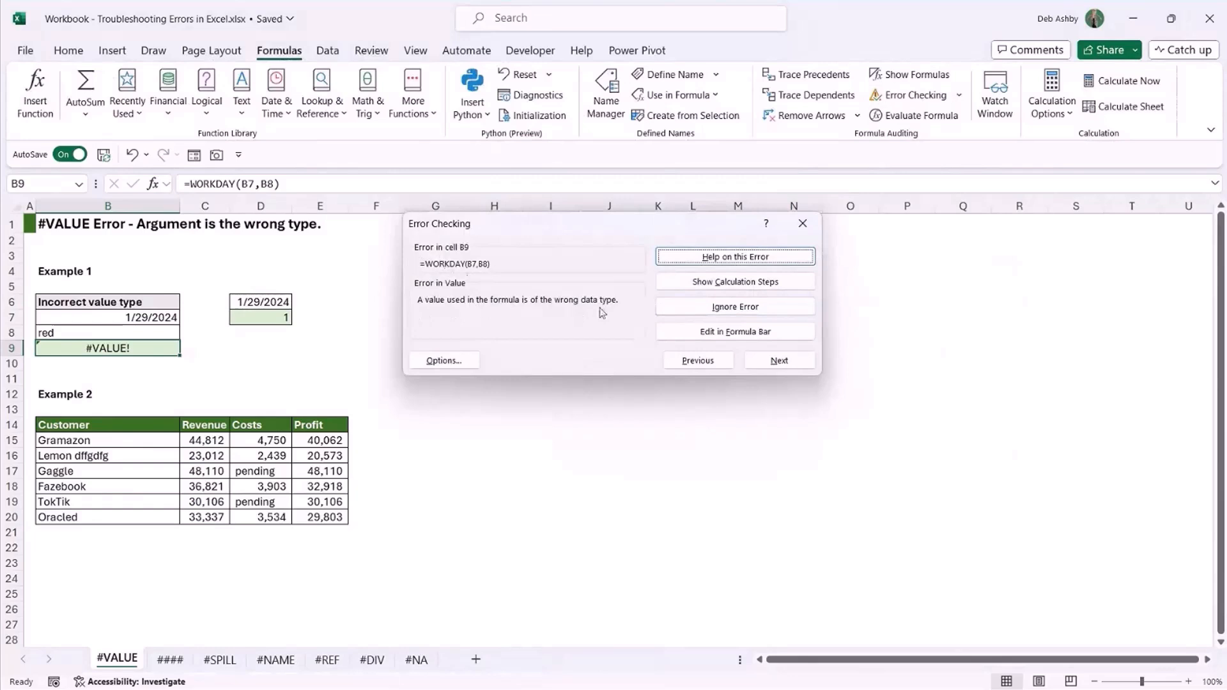
{"action": "left_click", "coordinate": [724, 285]}
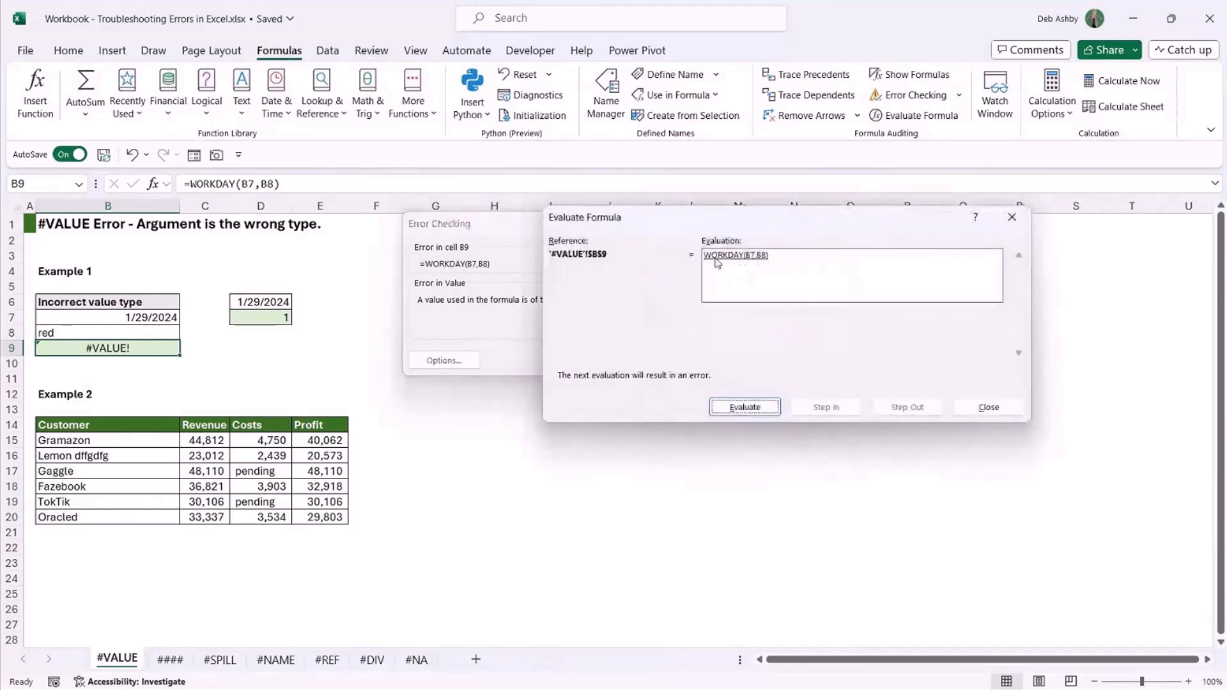
{"action": "left_click", "coordinate": [752, 406]}
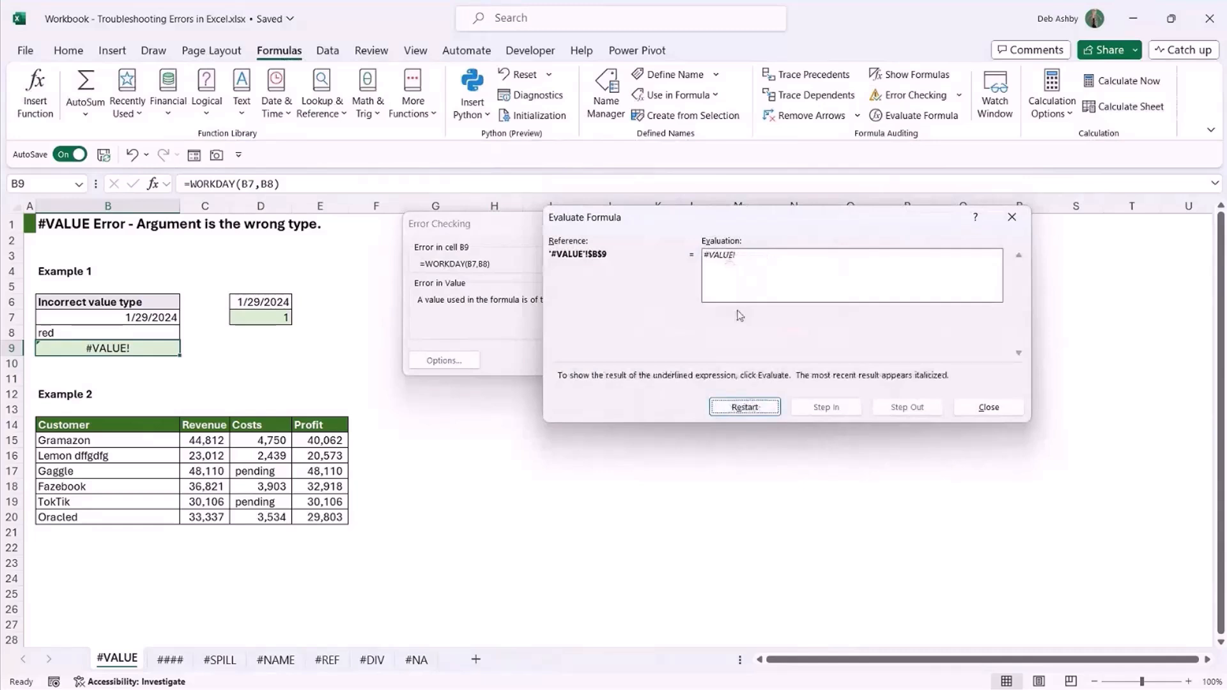
{"action": "left_click", "coordinate": [744, 408]}
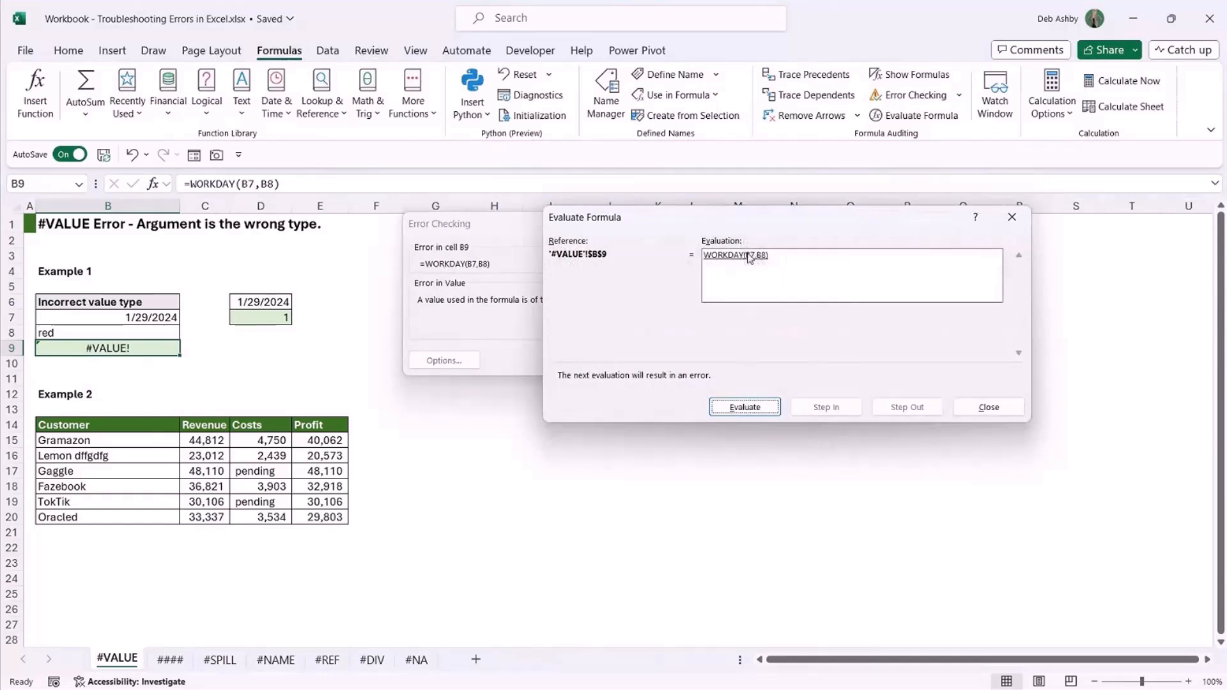
{"action": "left_click", "coordinate": [988, 407]}
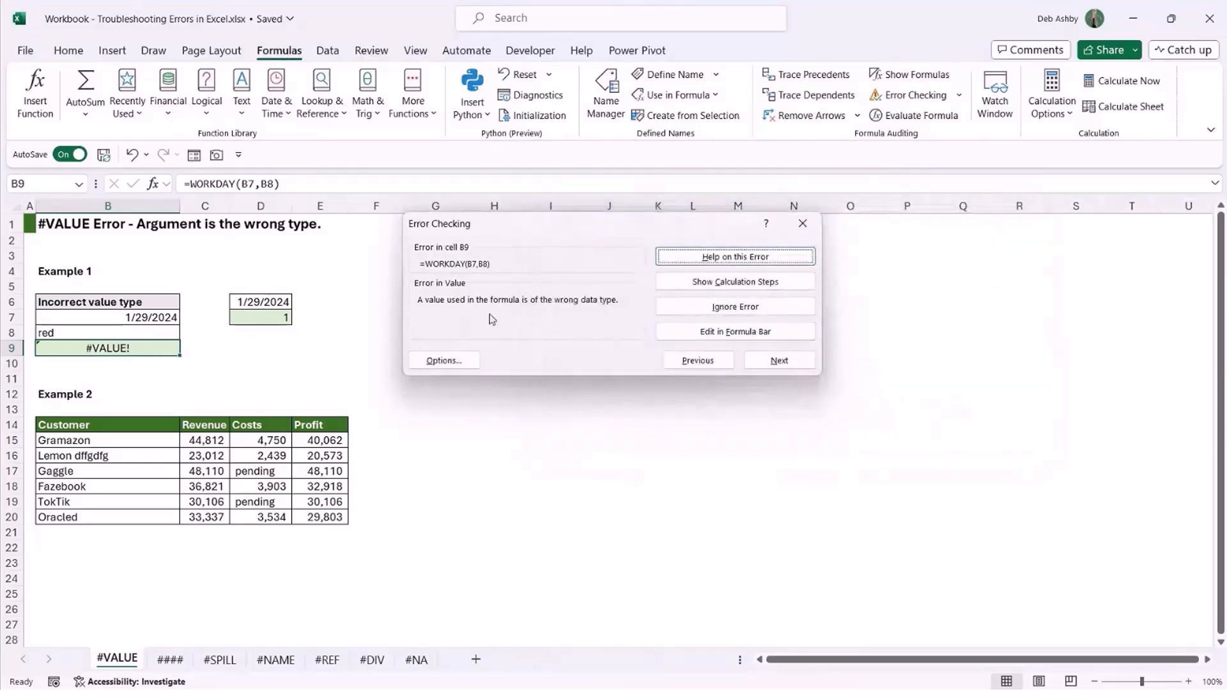
{"action": "left_click", "coordinate": [803, 223]}
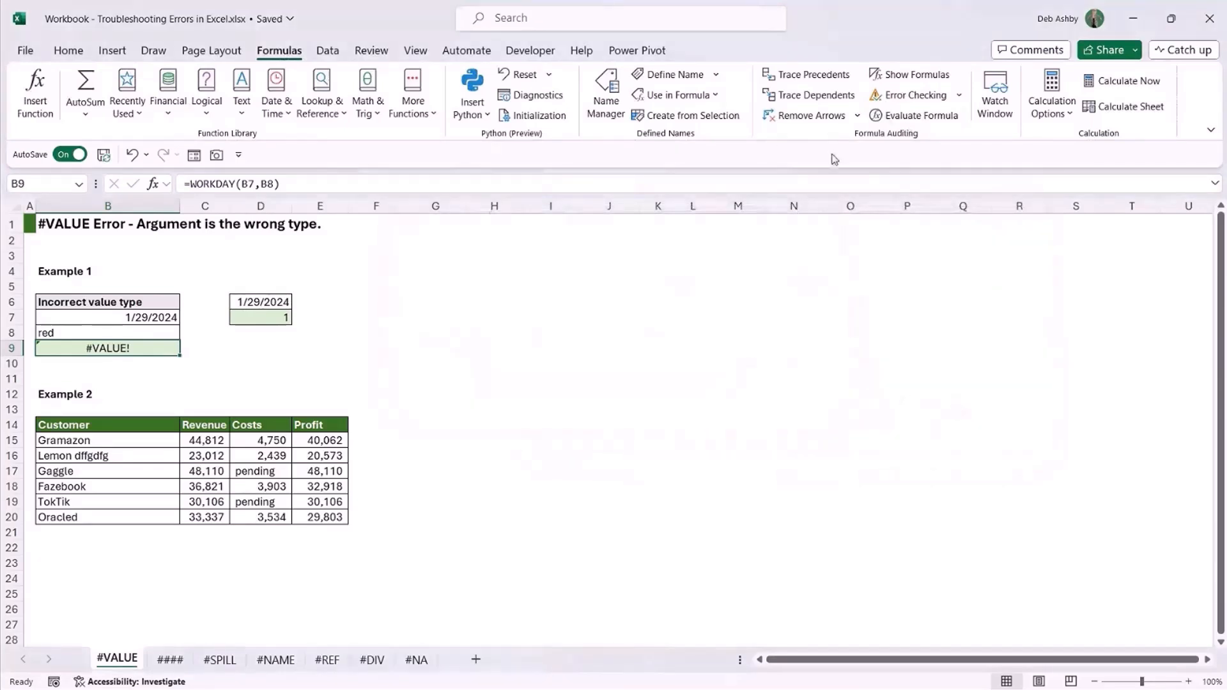
{"action": "left_click", "coordinate": [364, 296]}
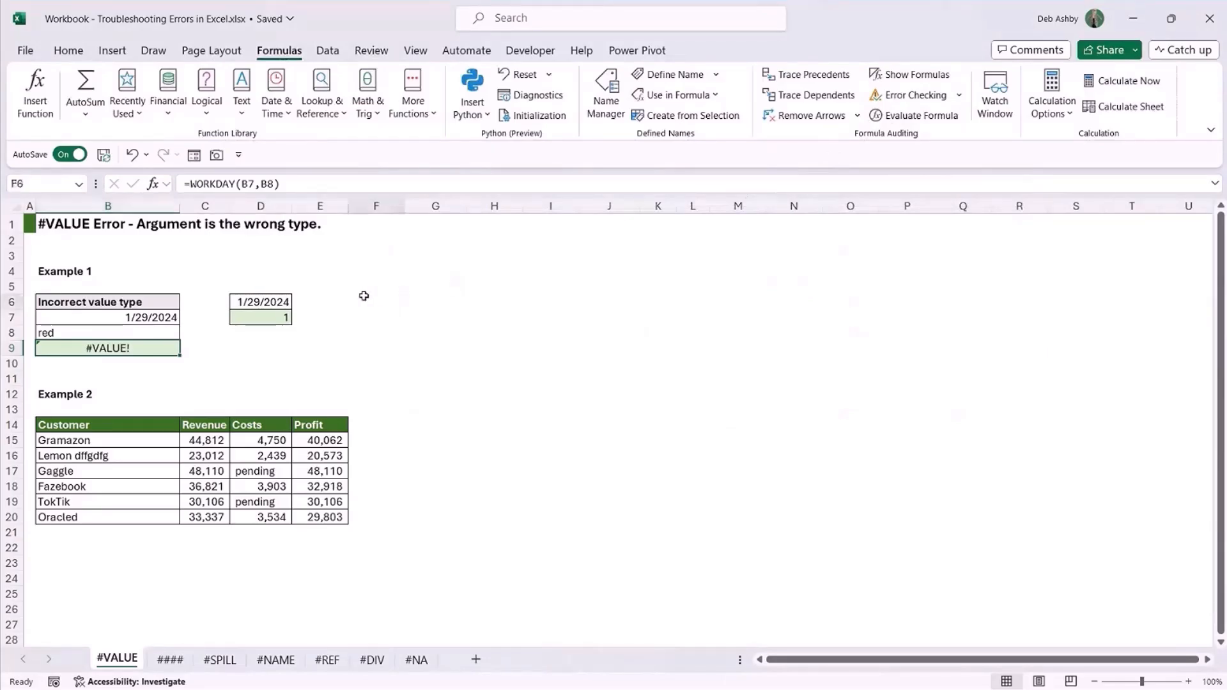
{"action": "left_click", "coordinate": [551, 363]}
{"action": "left_click", "coordinate": [794, 363]}
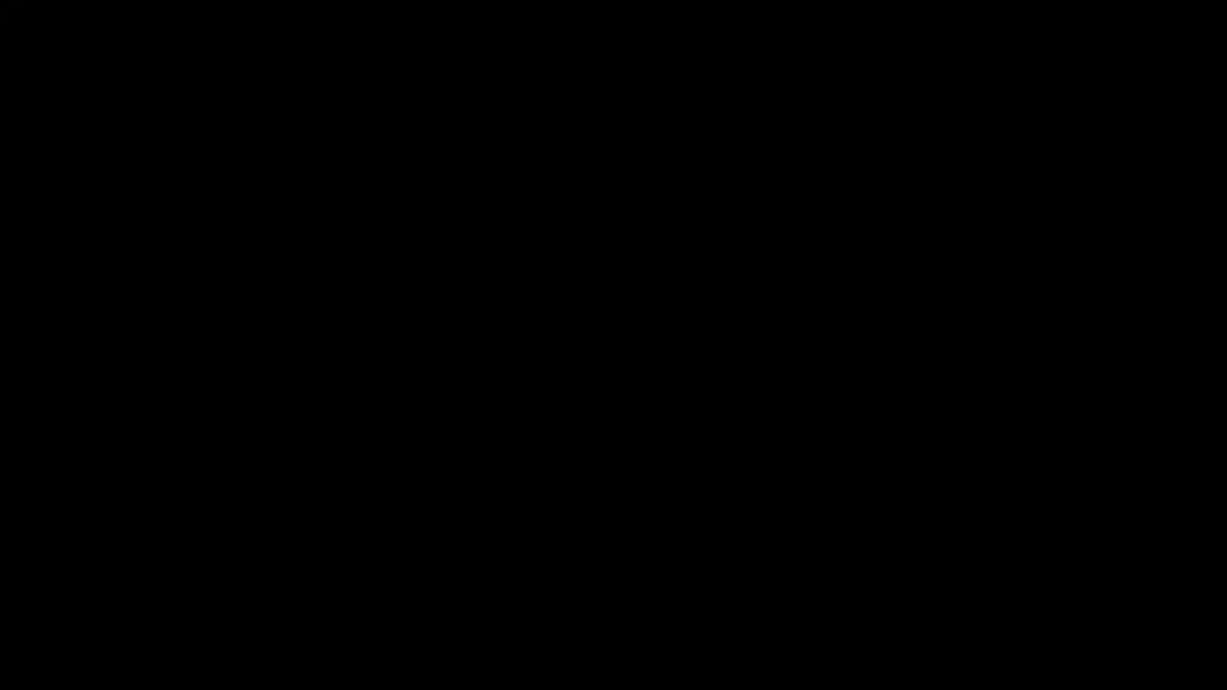